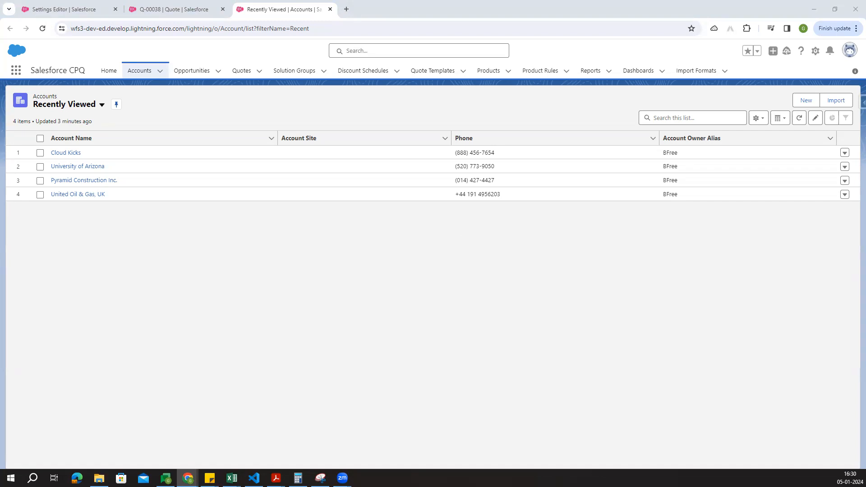
Switch to the Book1 workbook in Excel and create a new blank workbook
{"action": "mouse_move", "coordinate": [232, 477]}
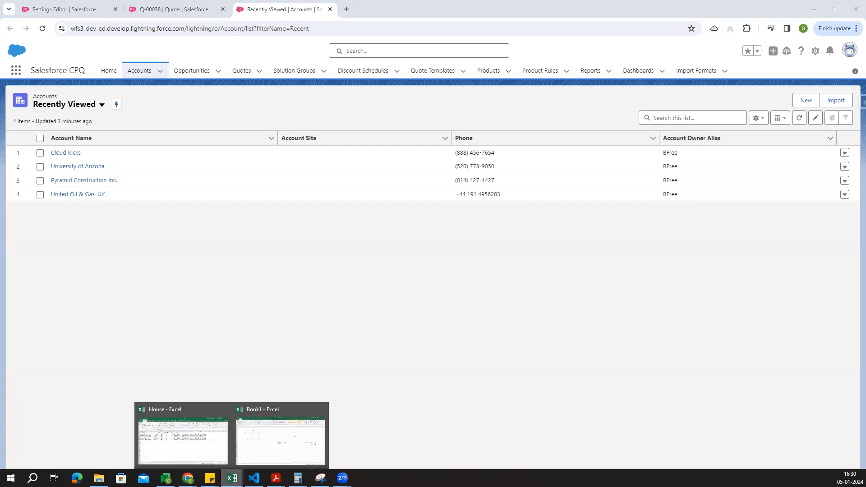
{"action": "left_click", "coordinate": [278, 450]}
{"action": "left_click", "coordinate": [13, 22]}
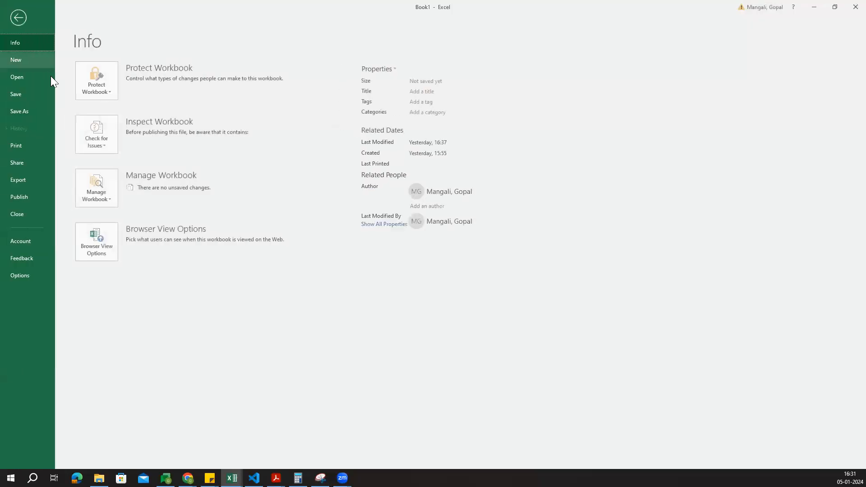
{"action": "left_click", "coordinate": [26, 61]}
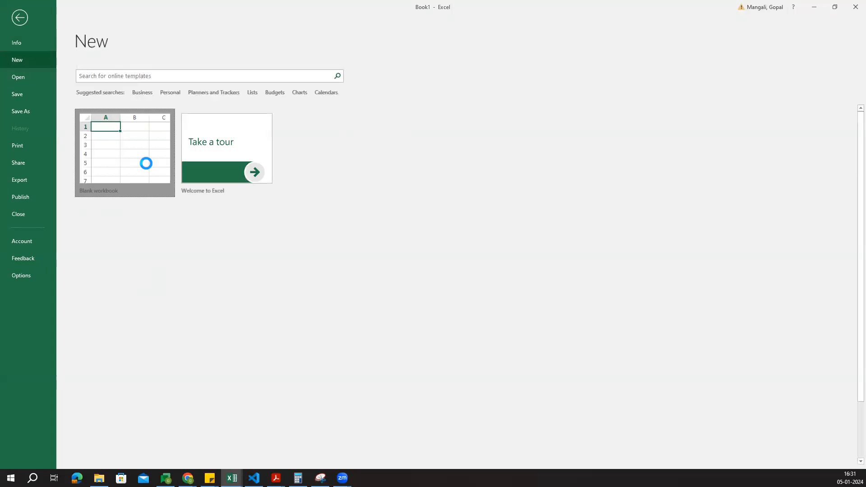
{"action": "key", "text": "Escape"}
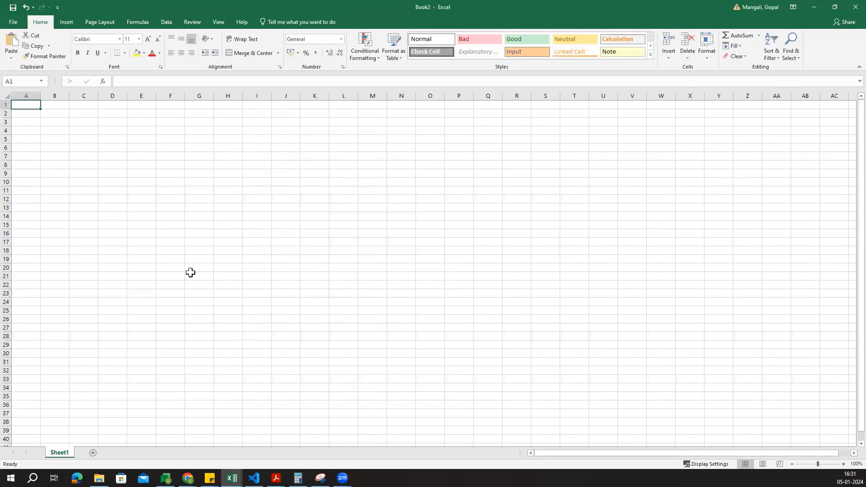
Enter the heading "Mile stone" in cell J10 and auto-fit column J to its text
{"action": "left_click", "coordinate": [321, 226]}
{"action": "left_click", "coordinate": [290, 192]}
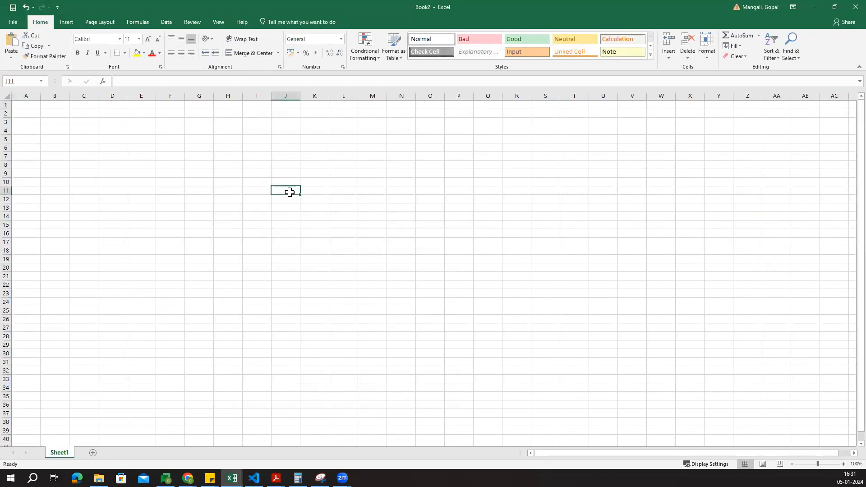
{"action": "left_click", "coordinate": [291, 181]}
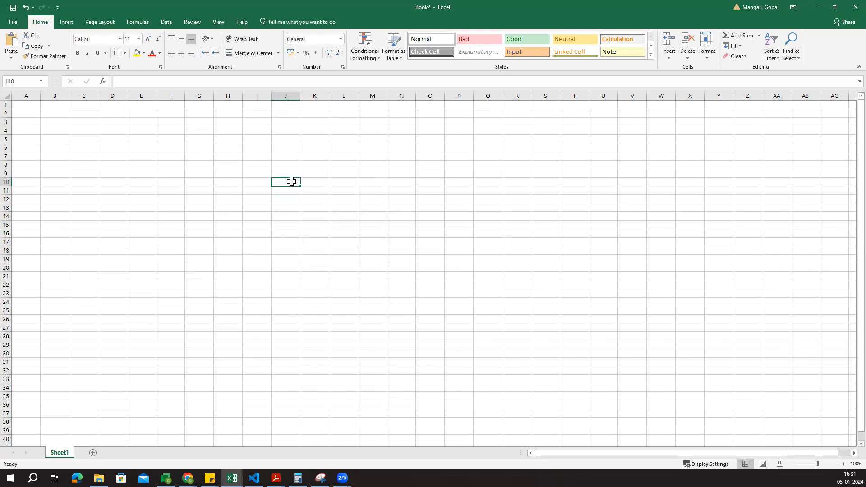
{"action": "type", "text": "Mile stone"}
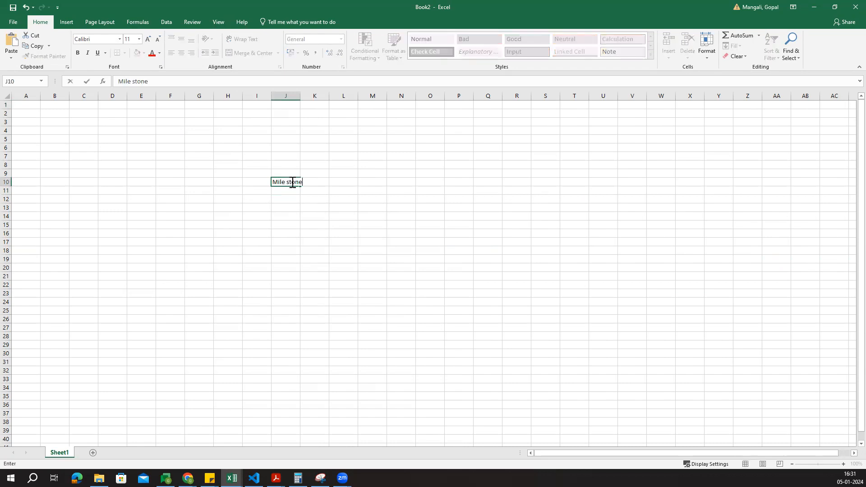
{"action": "left_click", "coordinate": [311, 224]}
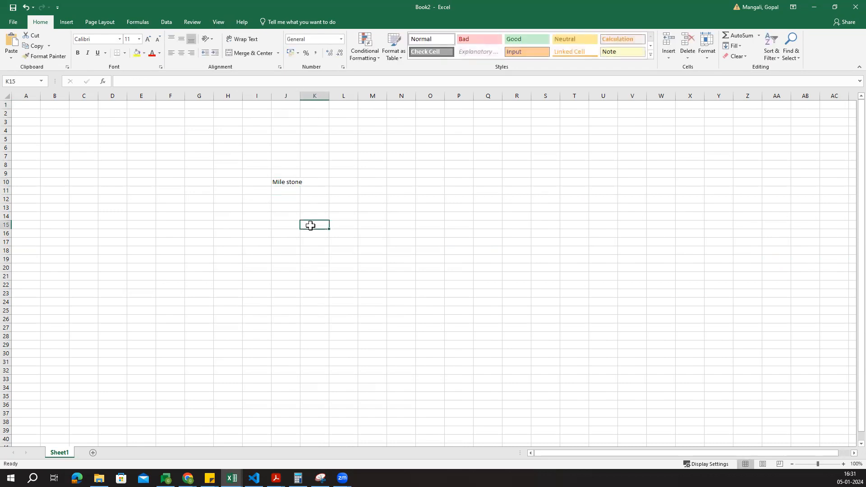
{"action": "double_click", "coordinate": [301, 94]}
Number the milestones 1, 2, 3 and 4 in cells J11 to J14
{"action": "left_click", "coordinate": [287, 187]}
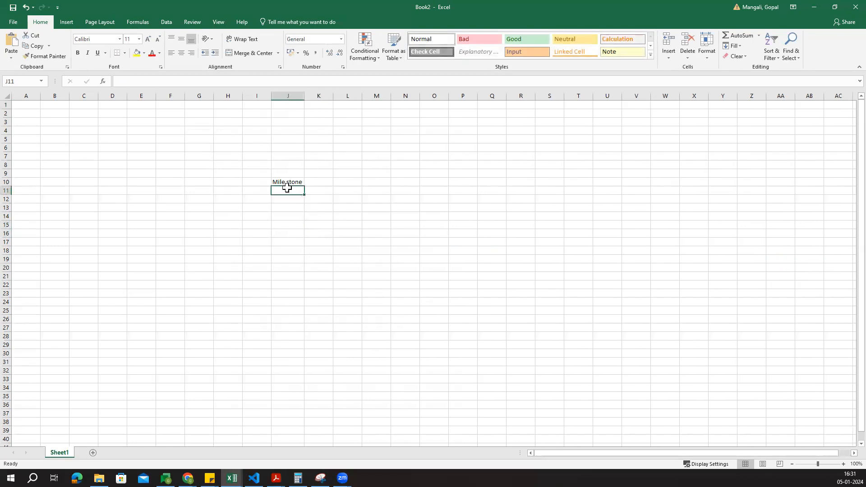
{"action": "type", "text": "1"}
{"action": "key", "text": "Return"}
{"action": "type", "text": "2"}
{"action": "key", "text": "Return"}
{"action": "type", "text": "3"}
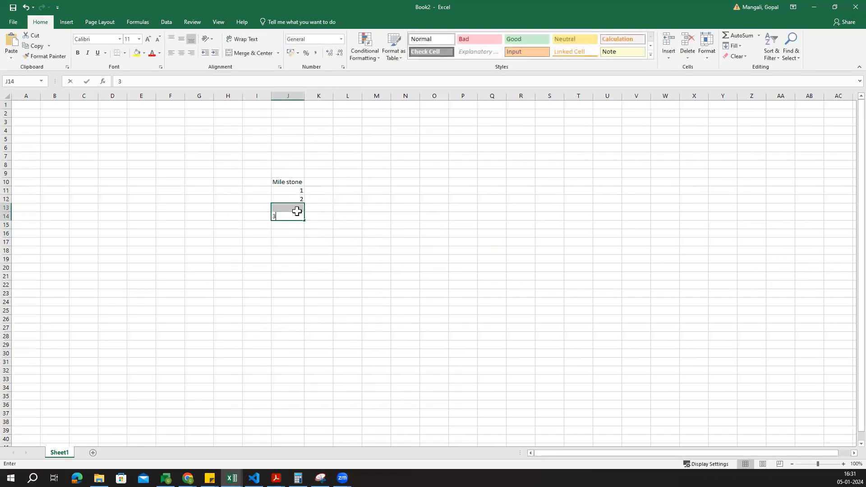
{"action": "left_click", "coordinate": [296, 208]}
{"action": "type", "text": "3"}
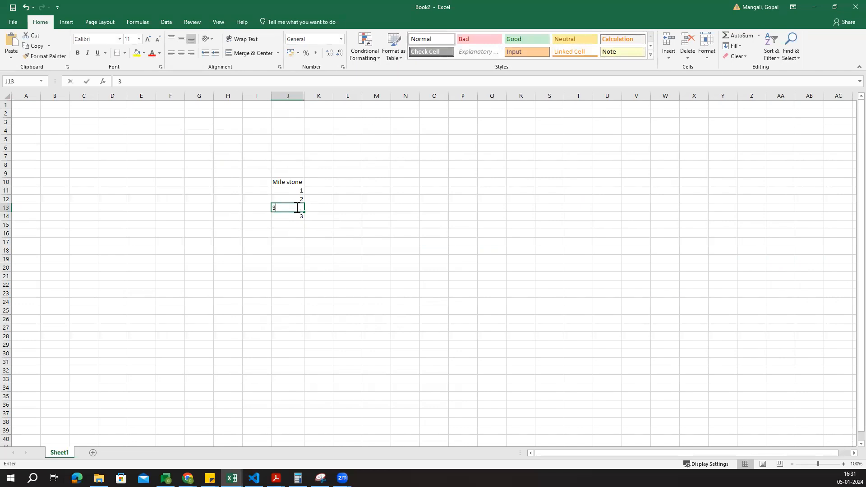
{"action": "key", "text": "Return"}
{"action": "type", "text": "4"}
{"action": "left_click", "coordinate": [314, 243]}
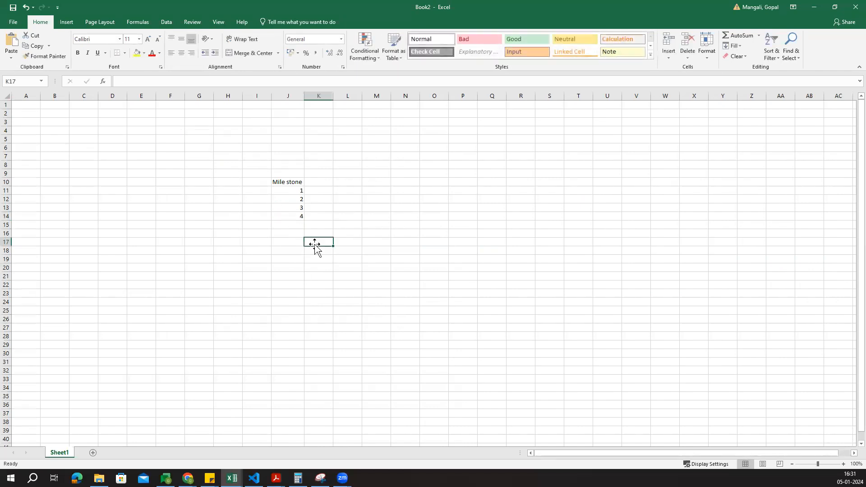
Enter the heading "%" in cell K10, beside the "Mile stone" heading
{"action": "left_click", "coordinate": [328, 180]}
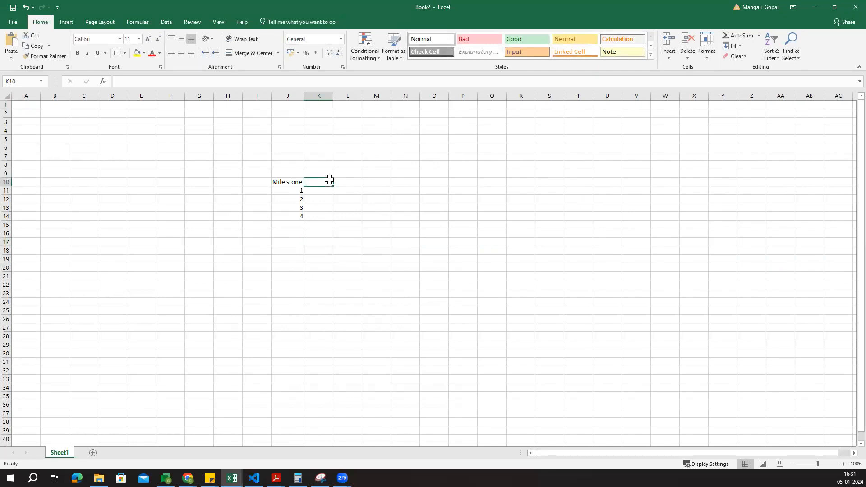
{"action": "type", "text": "%"}
{"action": "left_click", "coordinate": [341, 207]}
Fill in the percentages 40, 10, 20 and 10 for milestones 1 to 4 in cells K11 to K14
{"action": "left_click", "coordinate": [320, 192]}
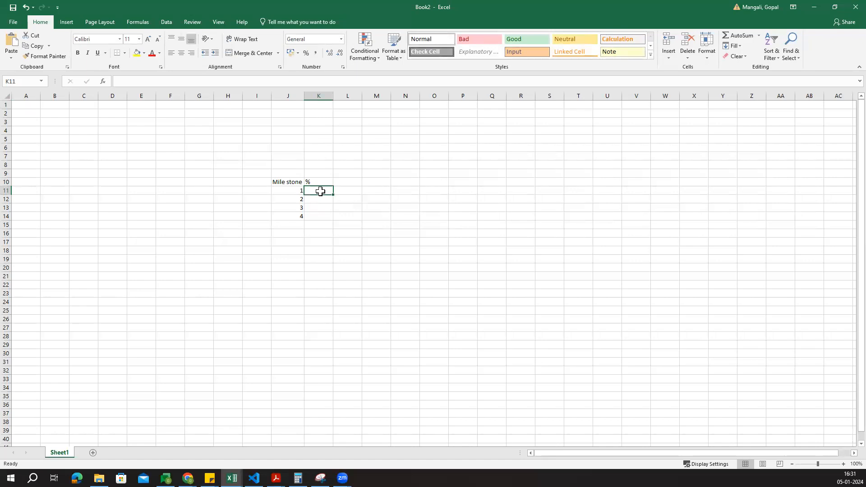
{"action": "type", "text": "40"}
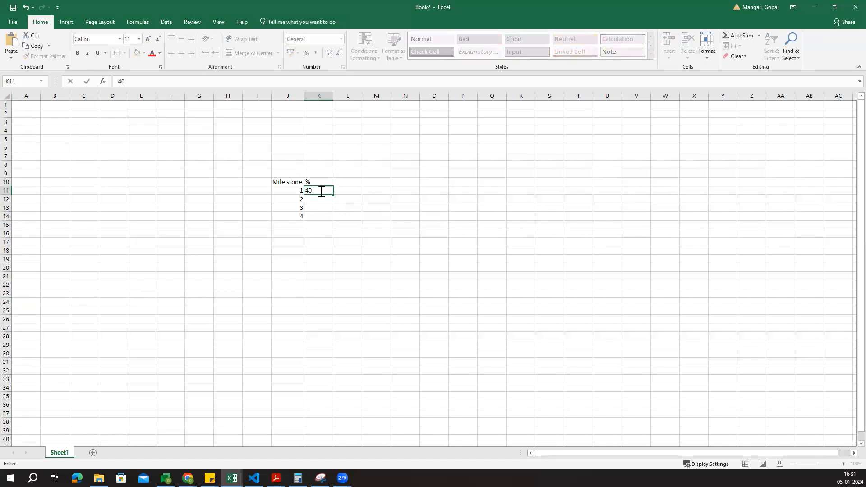
{"action": "left_click", "coordinate": [337, 227]}
{"action": "left_click", "coordinate": [327, 199]}
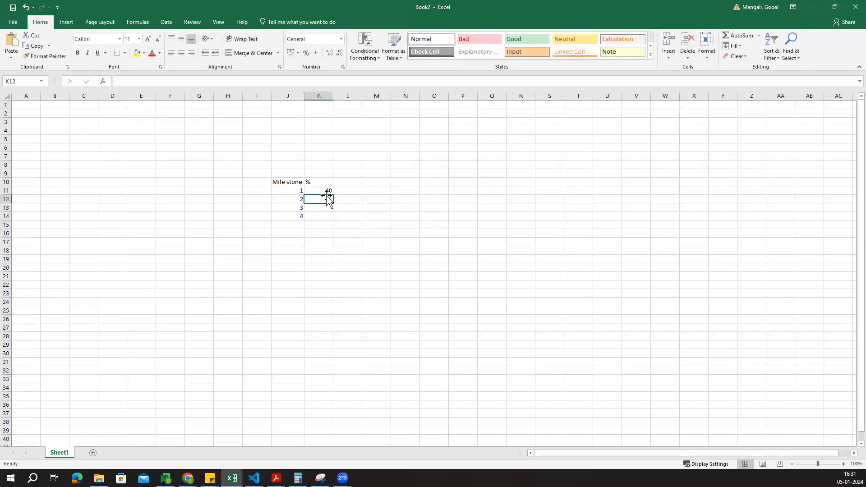
{"action": "type", "text": "10"}
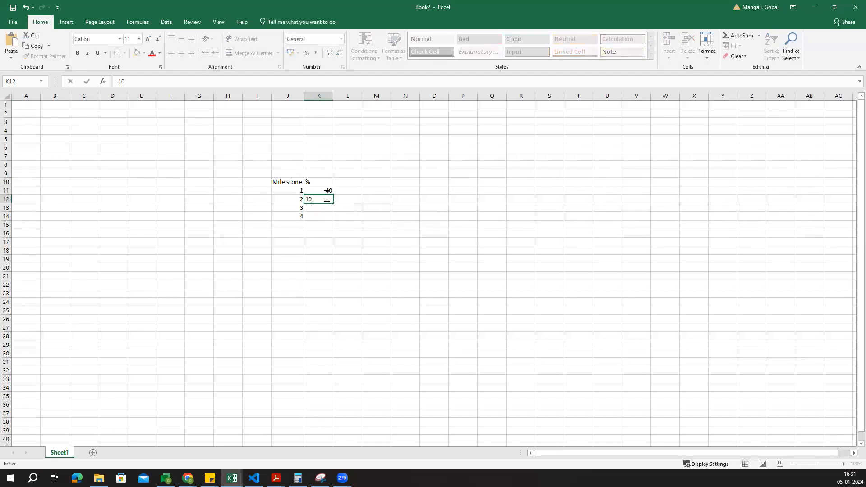
{"action": "left_click", "coordinate": [322, 248]}
{"action": "left_click", "coordinate": [325, 208]}
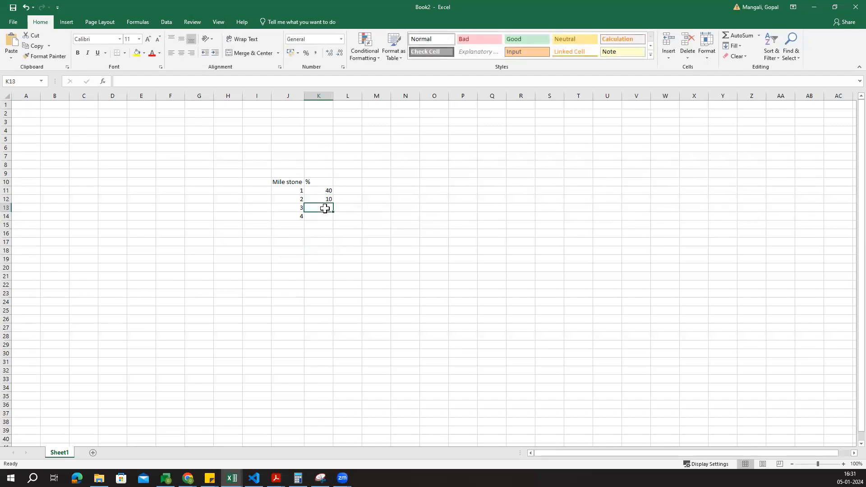
{"action": "type", "text": "20"}
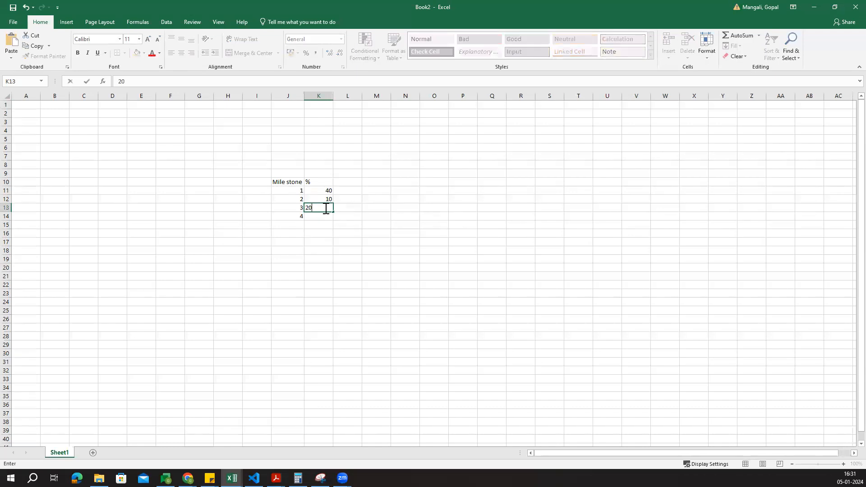
{"action": "left_click", "coordinate": [327, 223]}
{"action": "left_click", "coordinate": [325, 215]}
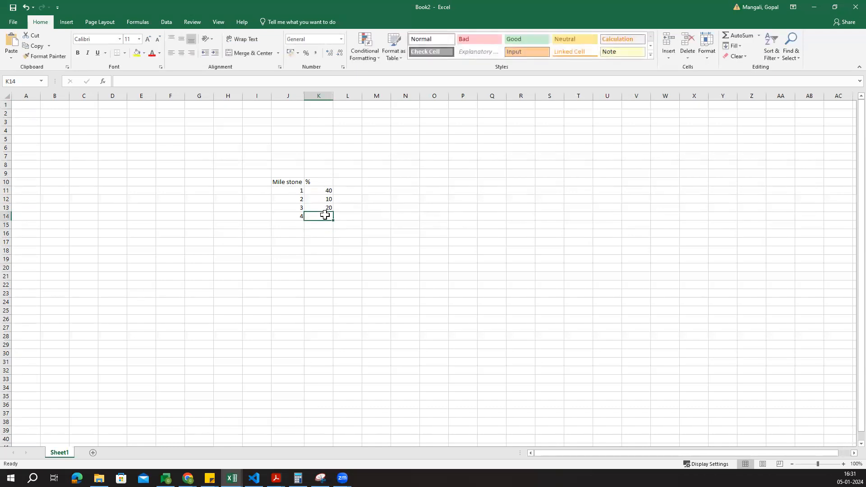
{"action": "type", "text": "10"}
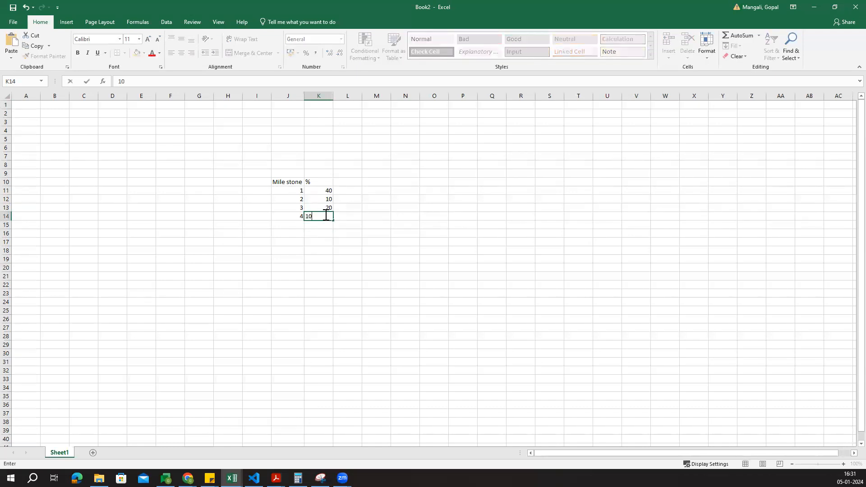
{"action": "left_click", "coordinate": [366, 262]}
{"action": "left_click", "coordinate": [322, 217]}
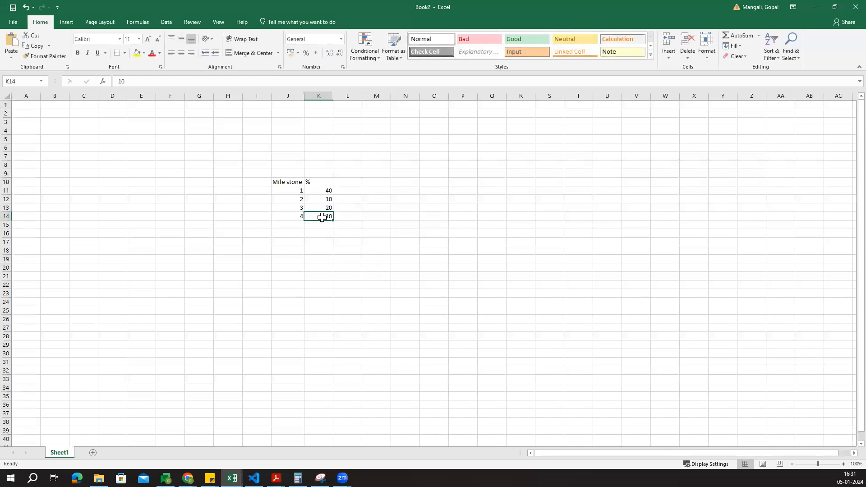
{"action": "left_click", "coordinate": [347, 259]}
{"action": "left_click", "coordinate": [328, 190]}
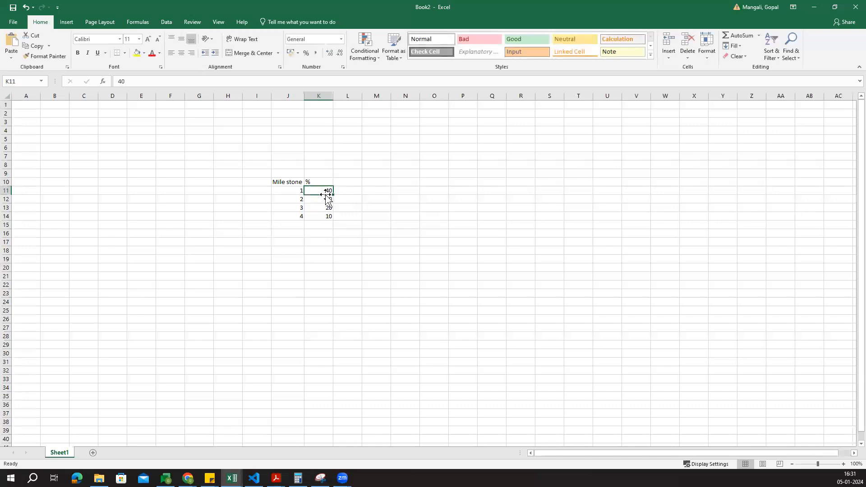
{"action": "left_click", "coordinate": [325, 209]}
{"action": "left_click", "coordinate": [324, 218]}
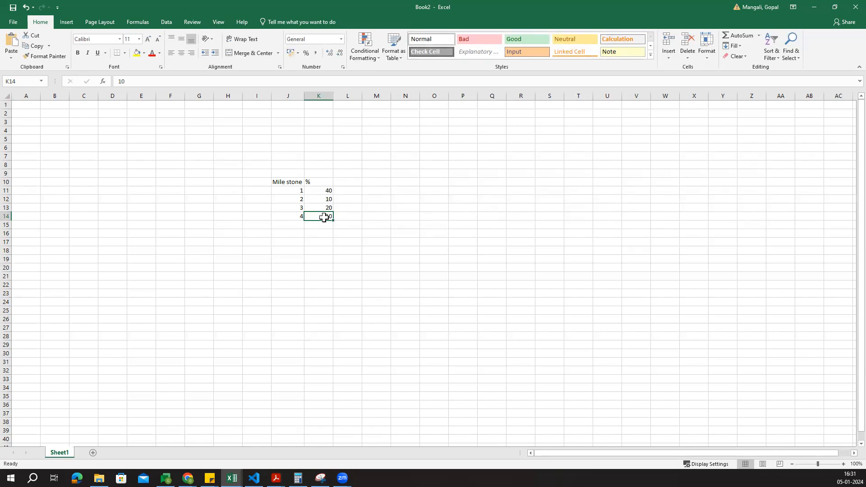
{"action": "left_click", "coordinate": [376, 265]}
Enter the heading "Months" in cell L10, beside the "%" heading
{"action": "left_click", "coordinate": [356, 181]}
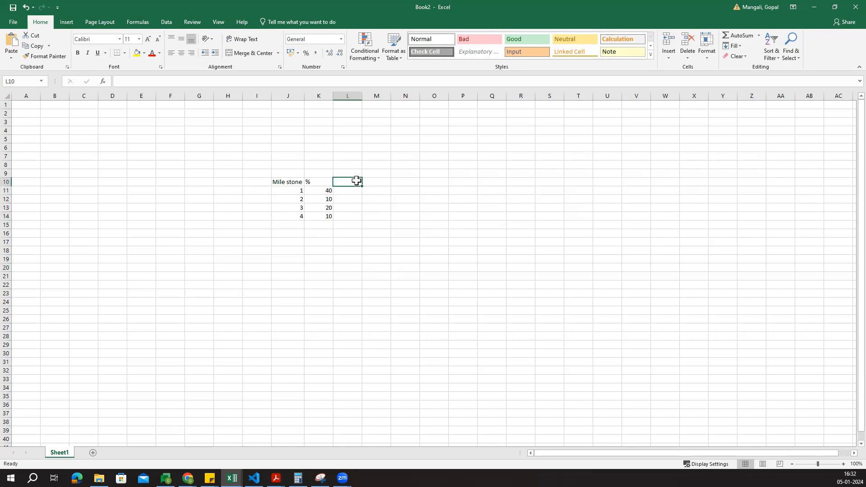
{"action": "type", "text": "Months"}
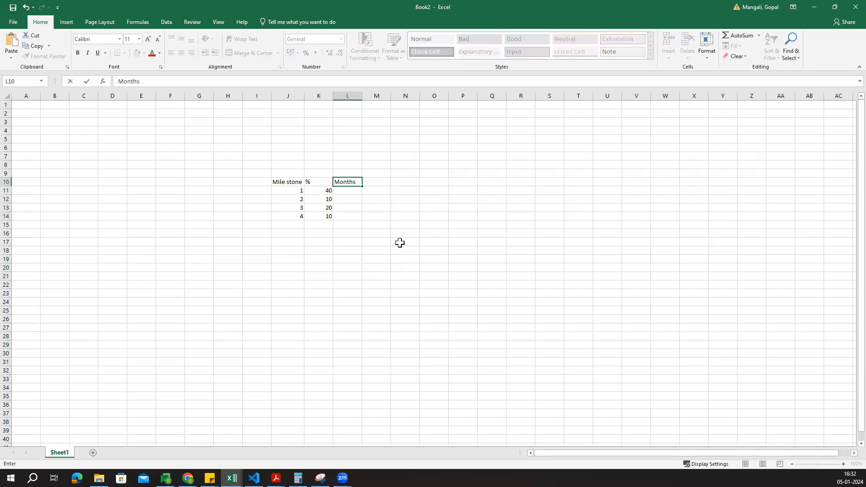
{"action": "left_click", "coordinate": [400, 243]}
Fill in the months 0, 3, 6 and 12 for milestones 1 to 4 in cells L11 to L14
{"action": "left_click", "coordinate": [349, 189]}
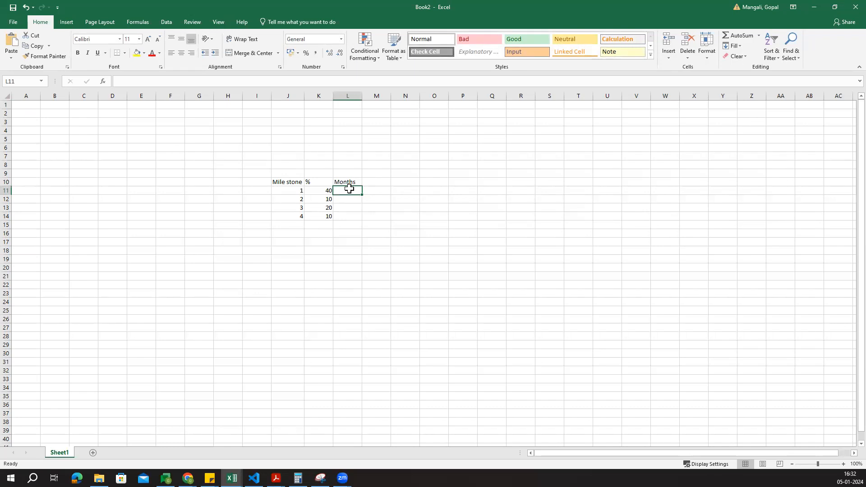
{"action": "type", "text": "0"}
{"action": "left_click", "coordinate": [351, 199]}
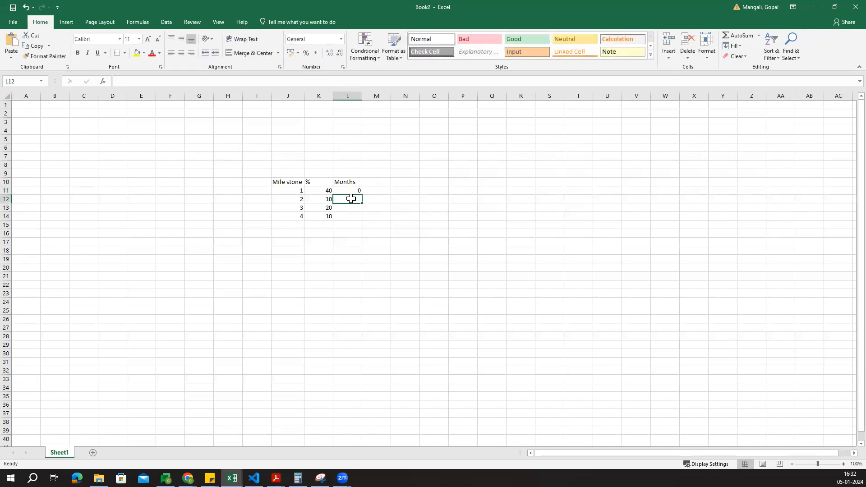
{"action": "type", "text": "3"}
{"action": "left_click", "coordinate": [358, 207]}
{"action": "type", "text": "6"}
{"action": "left_click", "coordinate": [356, 217]}
{"action": "type", "text": "12"}
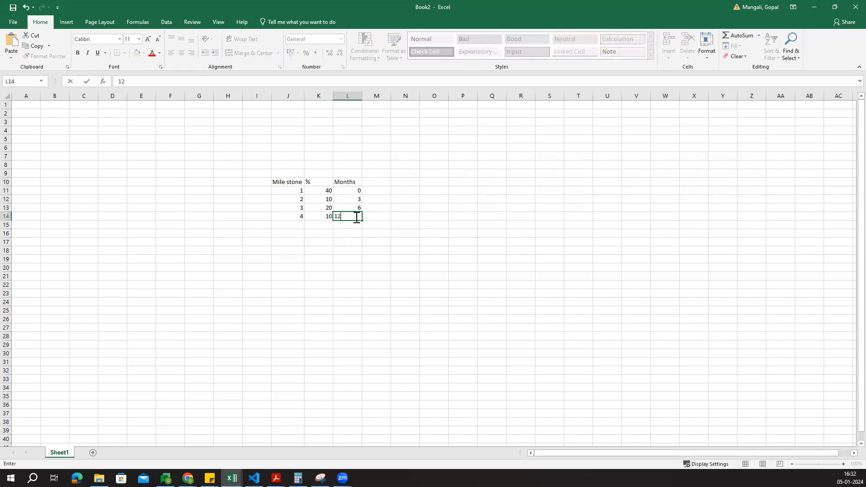
{"action": "left_click", "coordinate": [368, 260]}
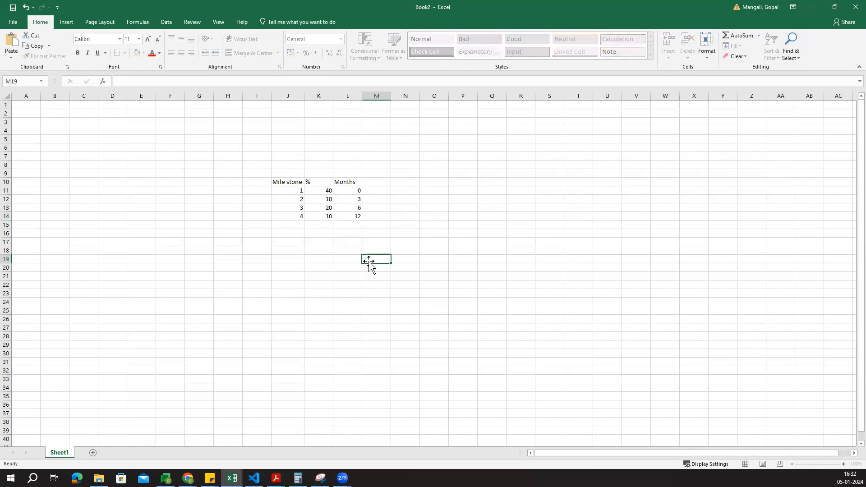
{"action": "left_click", "coordinate": [352, 191]}
{"action": "left_click_drag", "start_coordinate": [297, 191], "coordinate": [356, 190]}
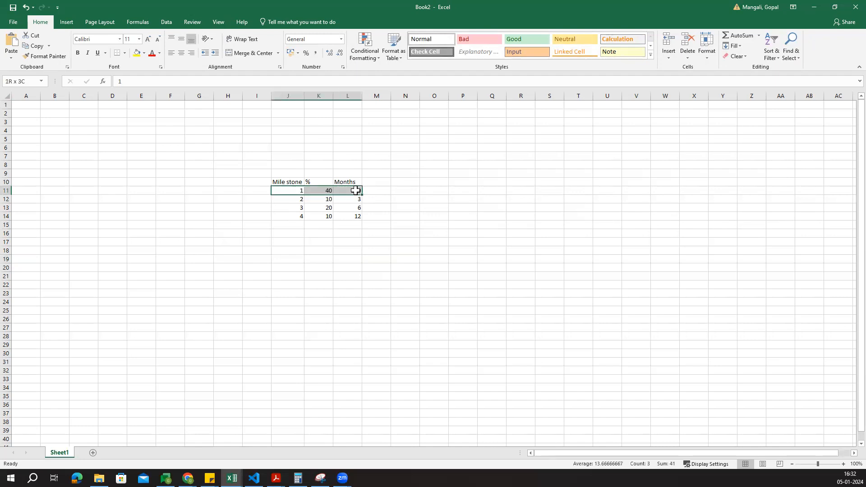
Enter the heading "Type" in cell M10, beside the "Months" heading
{"action": "left_click", "coordinate": [387, 182]}
{"action": "type", "text": "Type"}
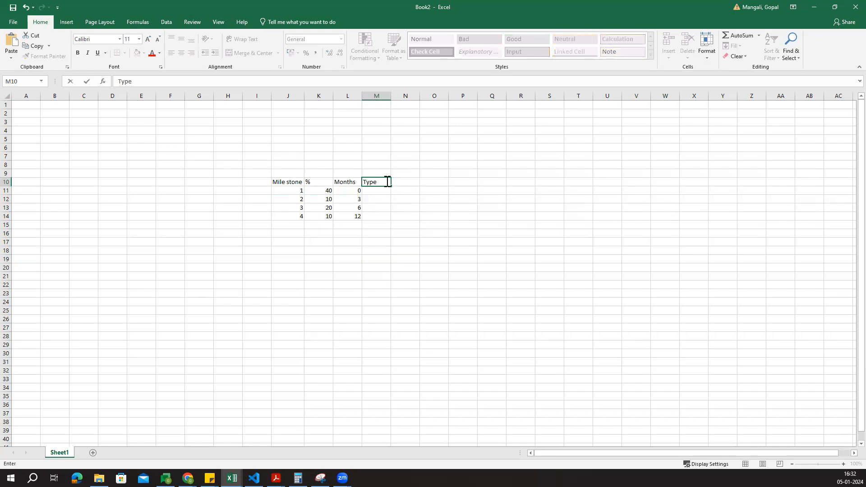
{"action": "key", "text": "Return"}
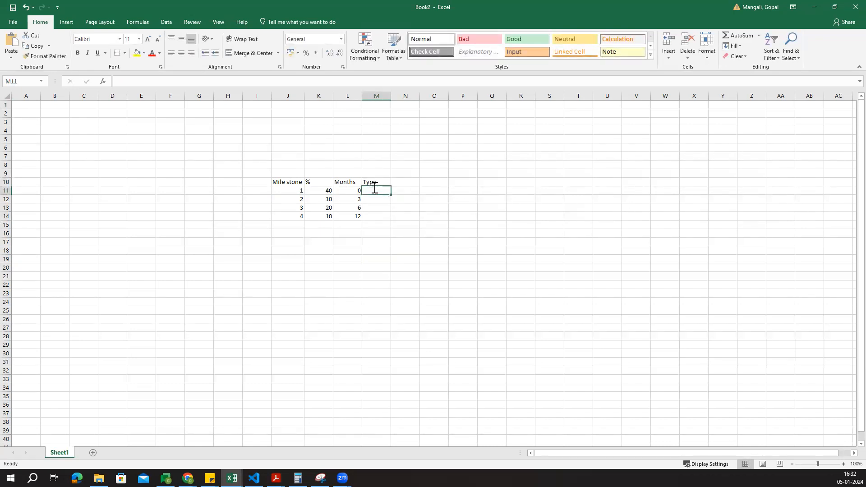
Enter "Initial Payment" as the type of milestone 1 in cell M11 and auto-fit column M
{"action": "type", "text": "In"}
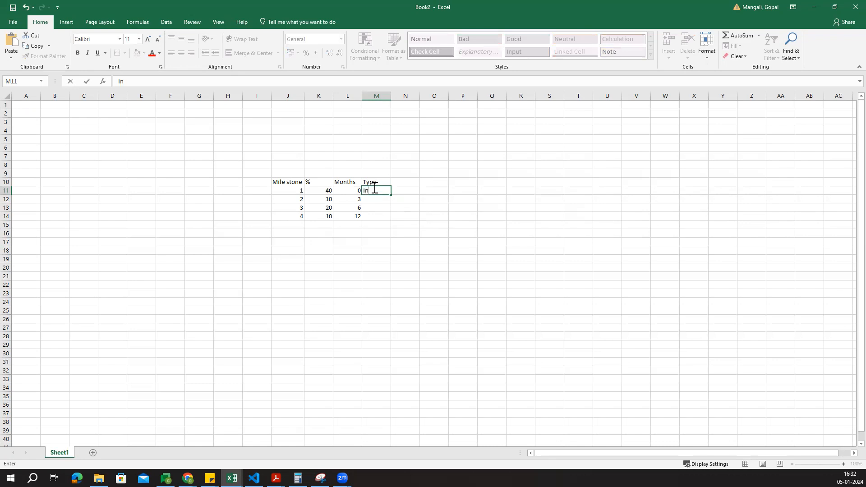
{"action": "type", "text": "itial Payment"}
{"action": "left_click", "coordinate": [380, 233]}
{"action": "double_click", "coordinate": [391, 96]}
{"action": "left_click", "coordinate": [478, 217]}
{"action": "left_click", "coordinate": [396, 199]}
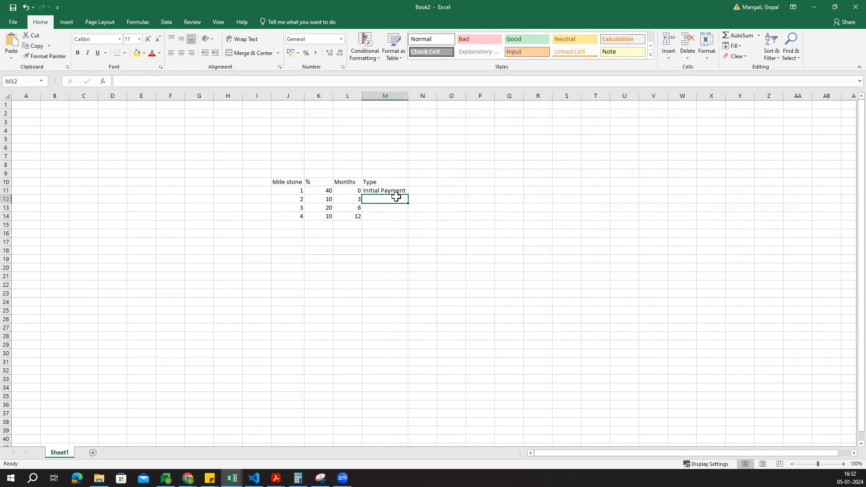
Enter "payment 2" and "payment 3" as the types of milestones 2 and 3 in cells M12 and M13
{"action": "type", "text": "payment 2"}
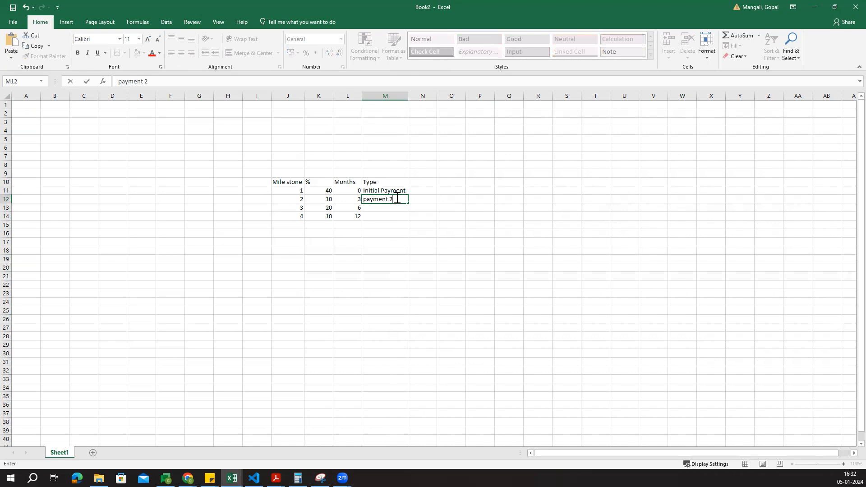
{"action": "left_click", "coordinate": [419, 254]}
{"action": "left_click", "coordinate": [389, 208]}
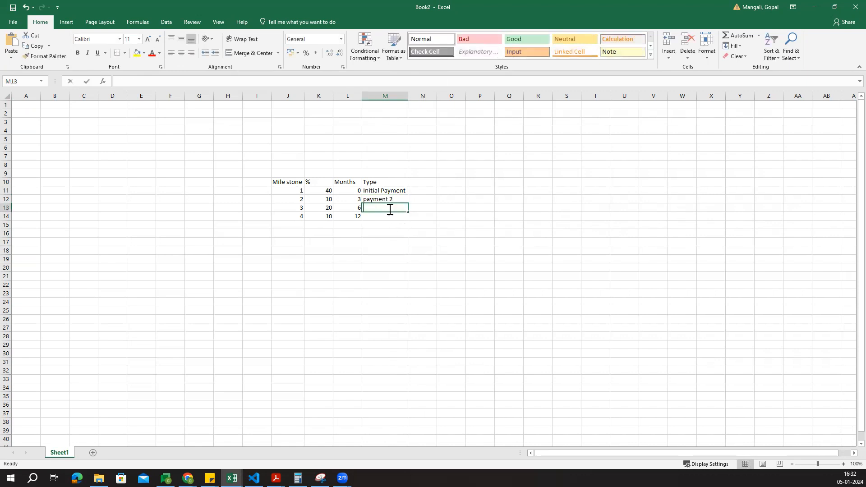
{"action": "type", "text": "payent"}
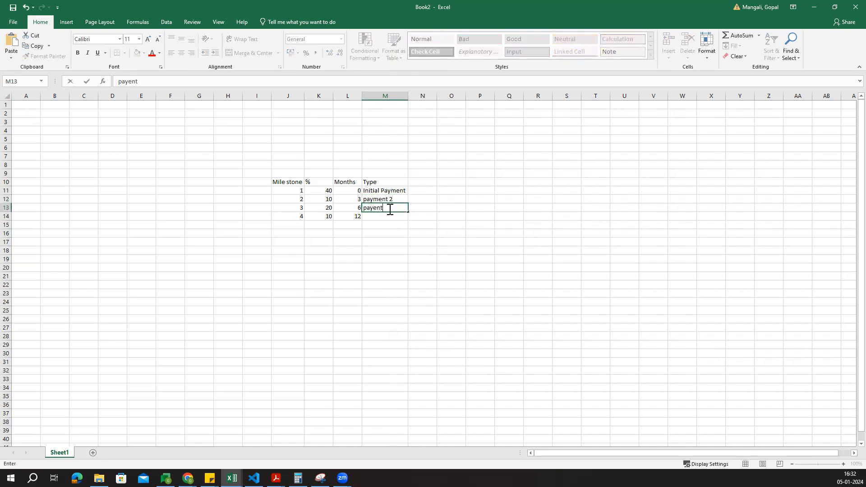
{"action": "key", "text": "BackSpace"}
{"action": "key", "text": "BackSpace"}
{"action": "type", "text": "ment 3"}
{"action": "left_click", "coordinate": [390, 228]}
Enter "Final Payment" as the type of milestone 4 in cell M14
{"action": "left_click", "coordinate": [385, 215]}
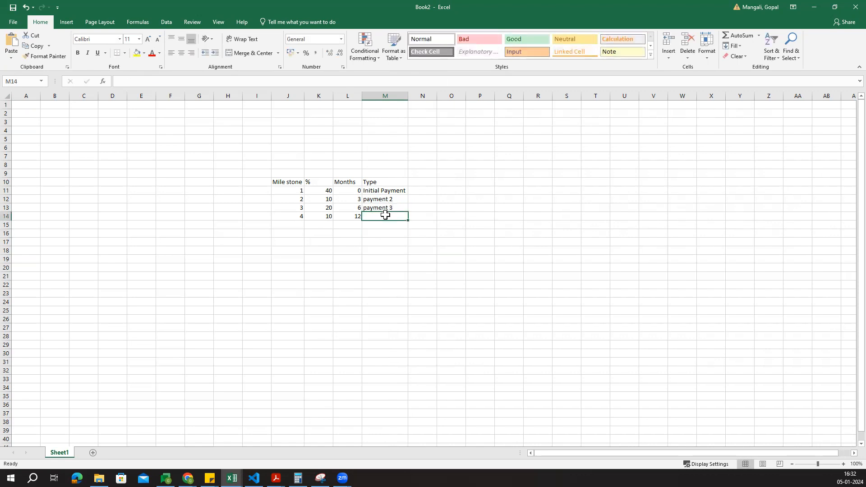
{"action": "type", "text": "Final"}
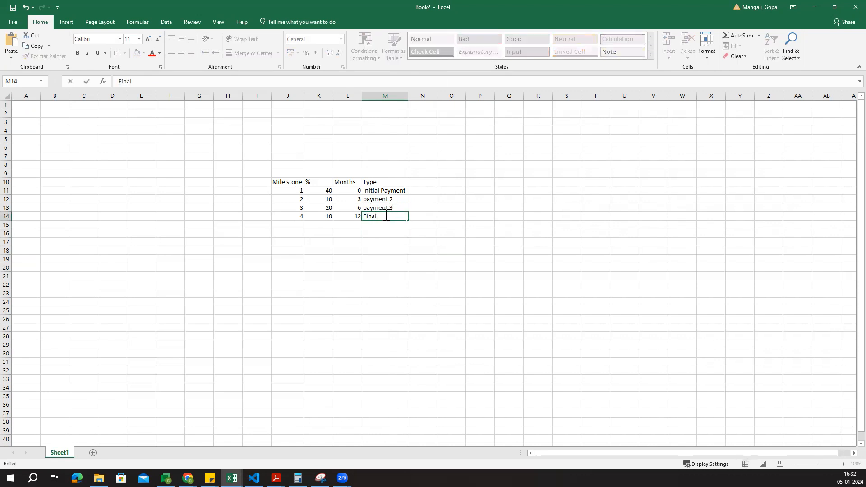
{"action": "type", "text": " Payment"}
{"action": "left_click", "coordinate": [392, 280]}
Review the milestone table as a whole and its milestone numbers in cells J11 to J14
{"action": "left_click_drag", "start_coordinate": [255, 173], "coordinate": [452, 230]}
{"action": "left_click", "coordinate": [365, 266]}
{"action": "left_click", "coordinate": [282, 179]}
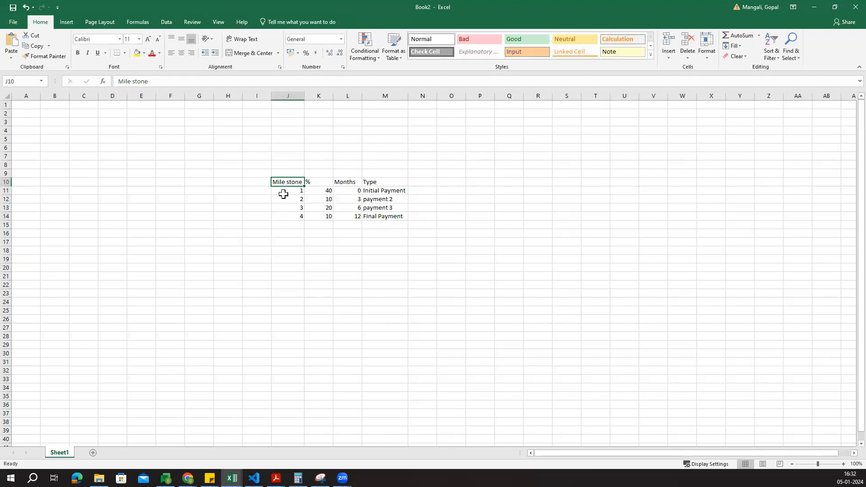
{"action": "left_click", "coordinate": [286, 190]}
{"action": "left_click", "coordinate": [286, 198]}
{"action": "left_click", "coordinate": [289, 208]}
{"action": "left_click", "coordinate": [292, 215]}
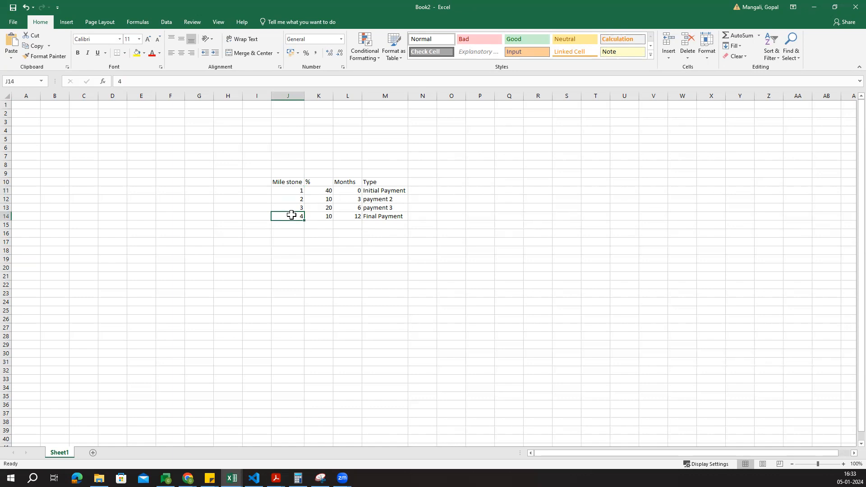
Examine the percentages and months of milestones 1 and 2 in rows 11 and 12
{"action": "left_click", "coordinate": [295, 191]}
{"action": "left_click_drag", "start_coordinate": [322, 190], "coordinate": [351, 190]}
{"action": "left_click", "coordinate": [348, 190]}
{"action": "left_click", "coordinate": [318, 190]}
{"action": "left_click", "coordinate": [321, 241]}
{"action": "left_click", "coordinate": [294, 199]}
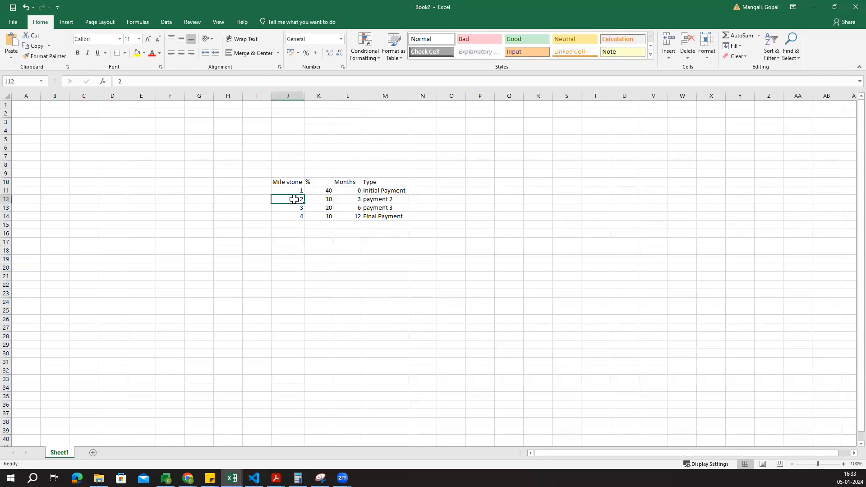
{"action": "left_click", "coordinate": [349, 198]}
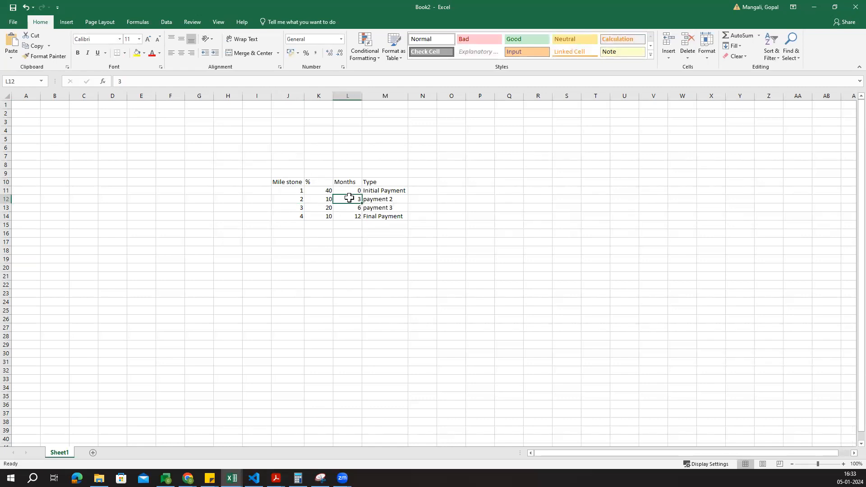
{"action": "left_click", "coordinate": [310, 196]}
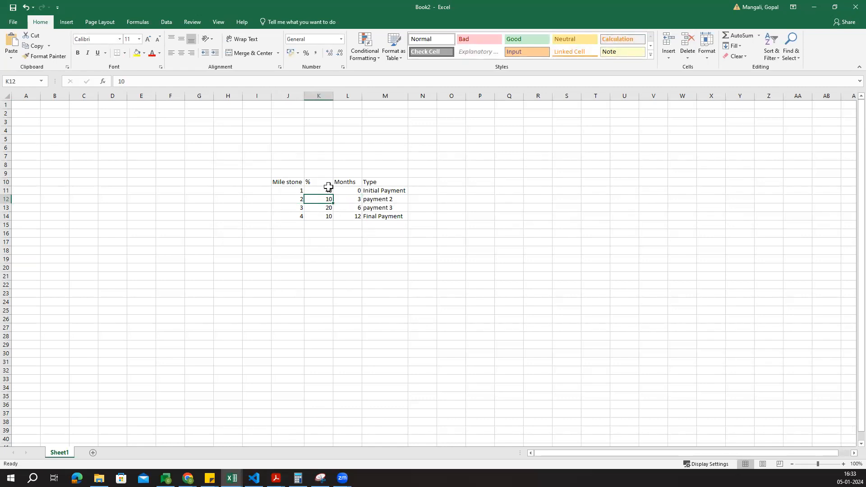
{"action": "left_click", "coordinate": [325, 189]}
{"action": "left_click", "coordinate": [322, 201]}
{"action": "left_click", "coordinate": [343, 265]}
Examine the percentages and months of milestones 3 and 4, and look over the complete payment schedule
{"action": "left_click", "coordinate": [351, 208]}
{"action": "left_click", "coordinate": [370, 252]}
{"action": "left_click", "coordinate": [298, 207]}
{"action": "left_click", "coordinate": [351, 207]}
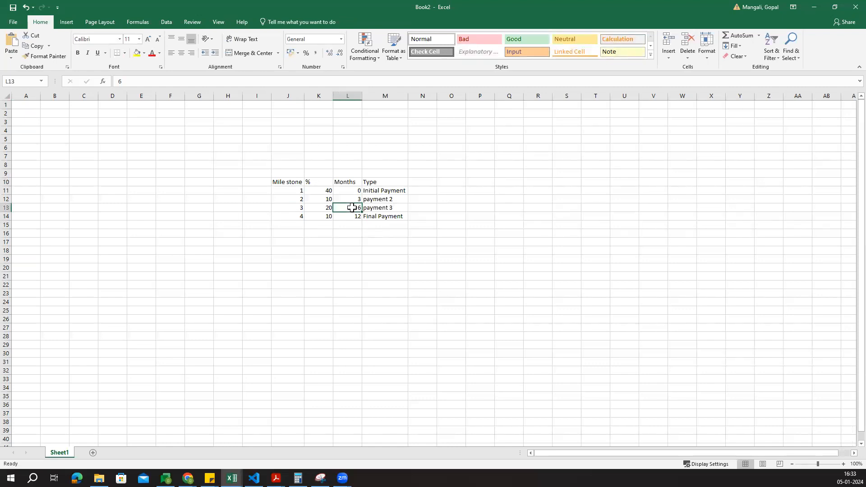
{"action": "left_click", "coordinate": [322, 207]}
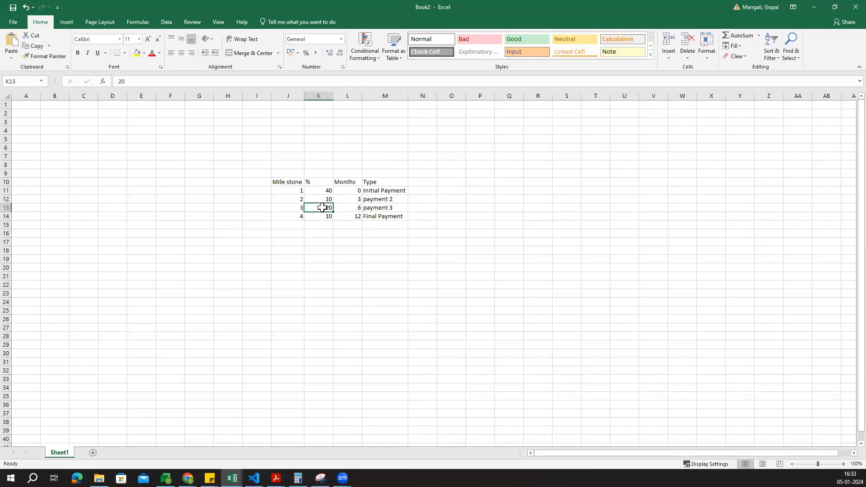
{"action": "left_click", "coordinate": [321, 259]}
{"action": "left_click", "coordinate": [351, 217]}
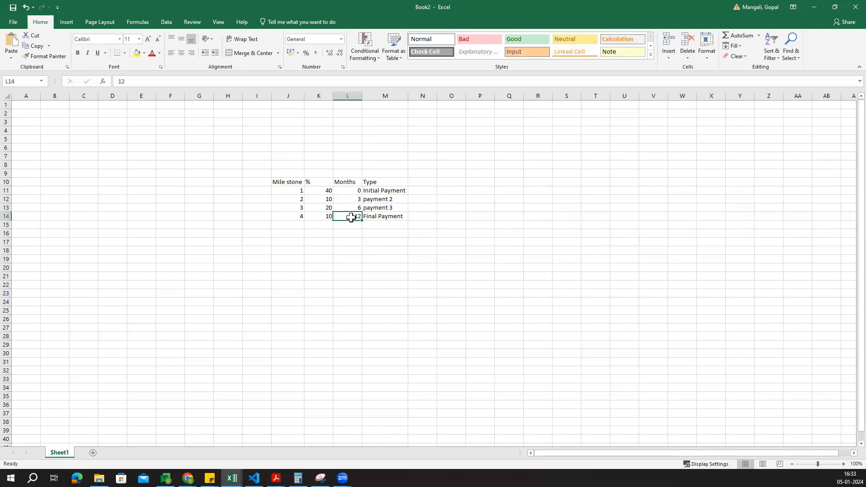
{"action": "left_click", "coordinate": [315, 218]}
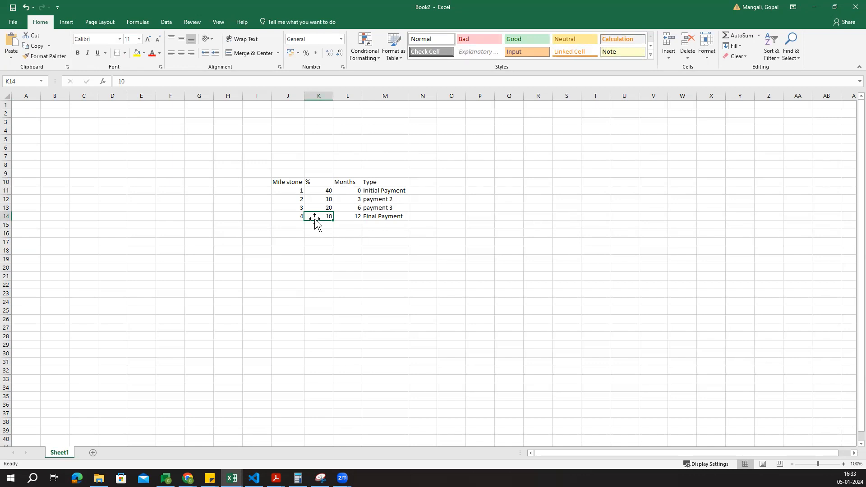
{"action": "left_click", "coordinate": [344, 250]}
{"action": "left_click_drag", "start_coordinate": [266, 174], "coordinate": [468, 230]}
{"action": "left_click", "coordinate": [509, 258]}
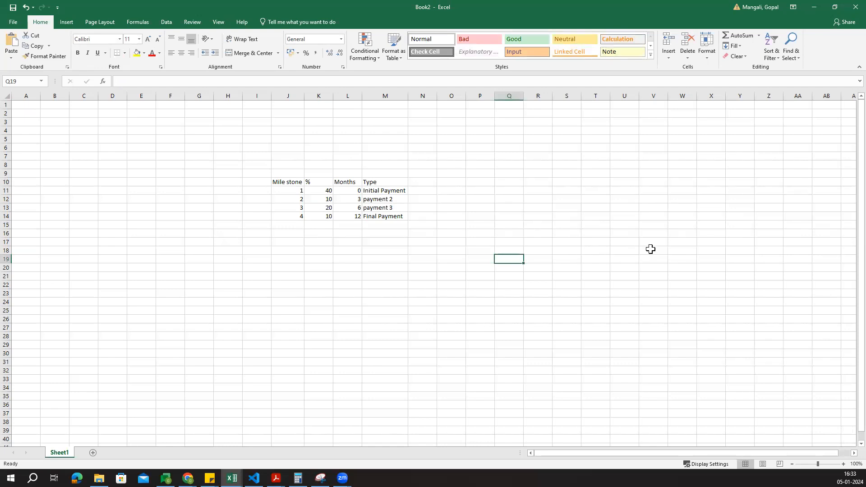
{"action": "left_click_drag", "start_coordinate": [264, 177], "coordinate": [496, 230]}
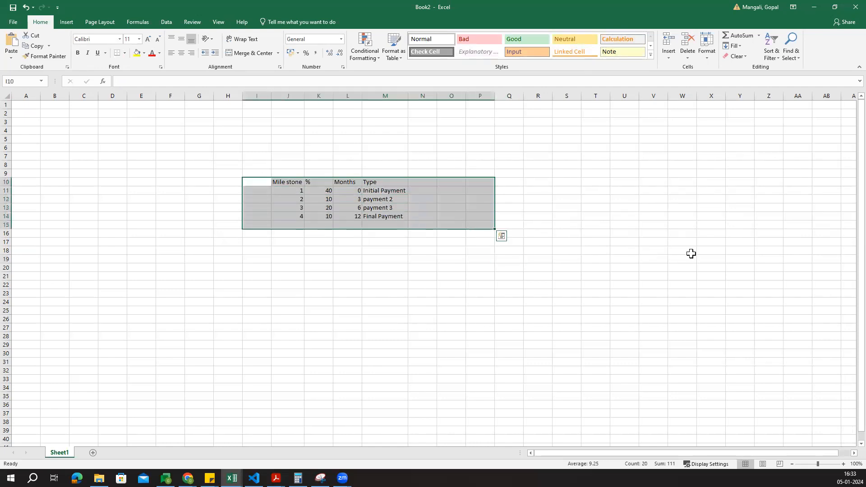
{"action": "left_click", "coordinate": [690, 252]}
Minimise both Excel workbooks, switch to Salesforce CPQ in Chrome and open the Products list in a new browser tab
{"action": "left_click", "coordinate": [815, 8]}
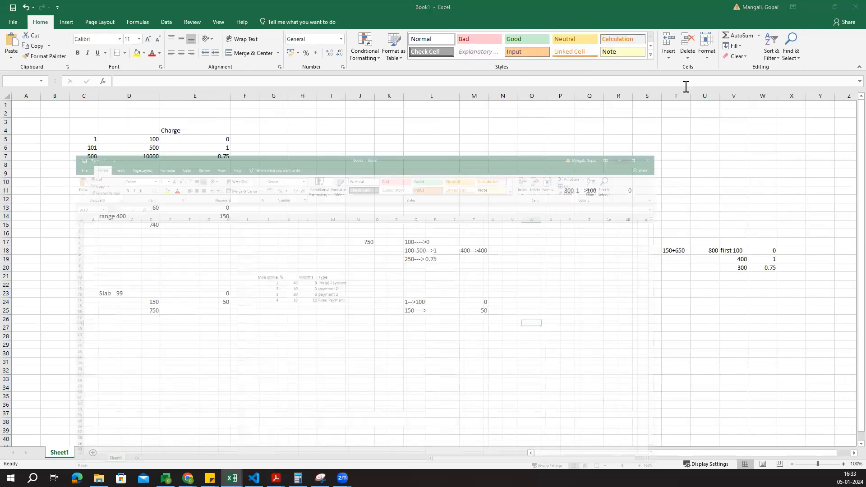
{"action": "left_click", "coordinate": [809, 12]}
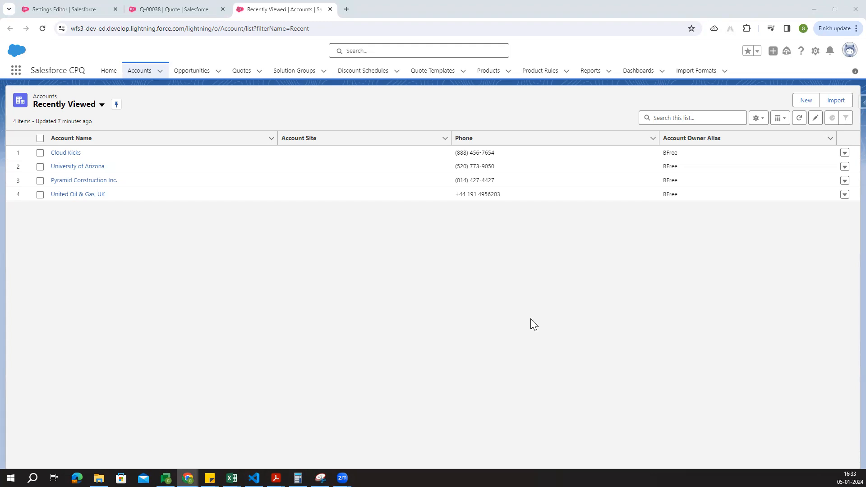
{"action": "middle_click", "coordinate": [488, 74]}
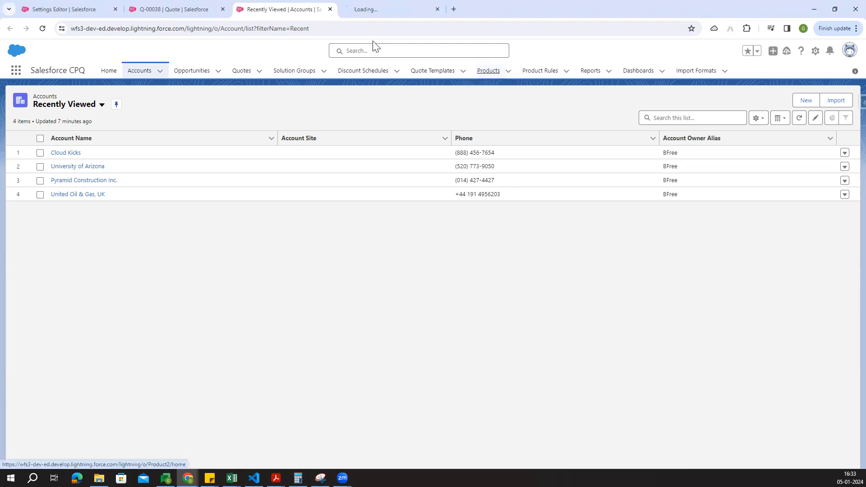
{"action": "left_click", "coordinate": [370, 10]}
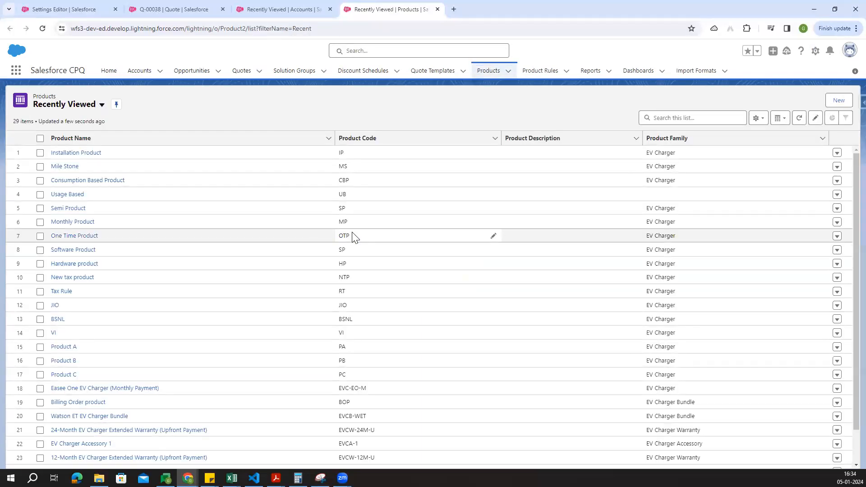
Start a new product named "MileStone product" with product code MP, mark it active and set its product family to EV Charger
{"action": "left_click", "coordinate": [832, 101]}
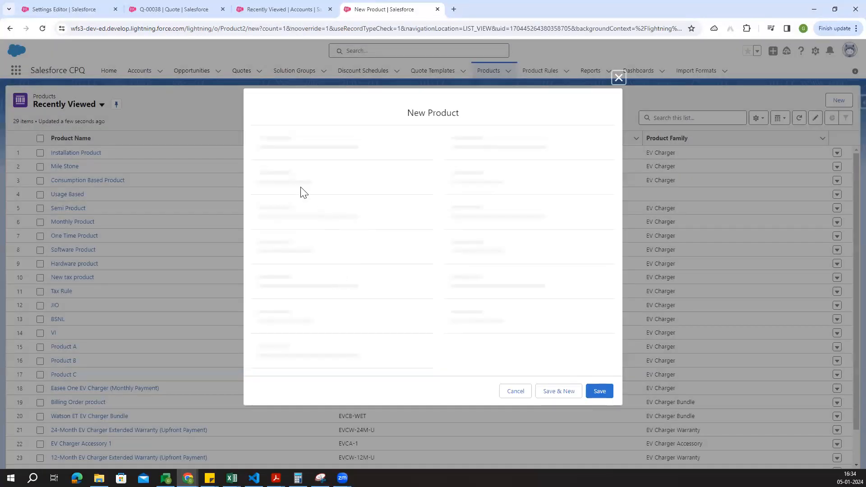
{"action": "type", "text": "MileStone product"}
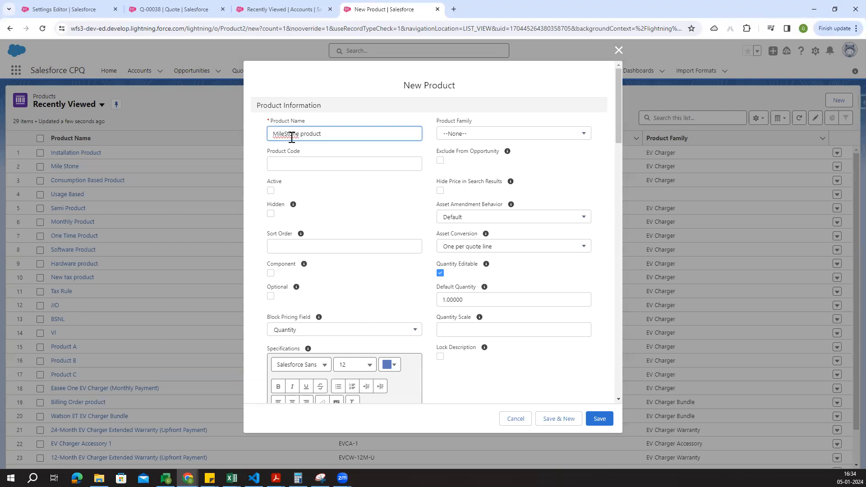
{"action": "left_click", "coordinate": [309, 162]}
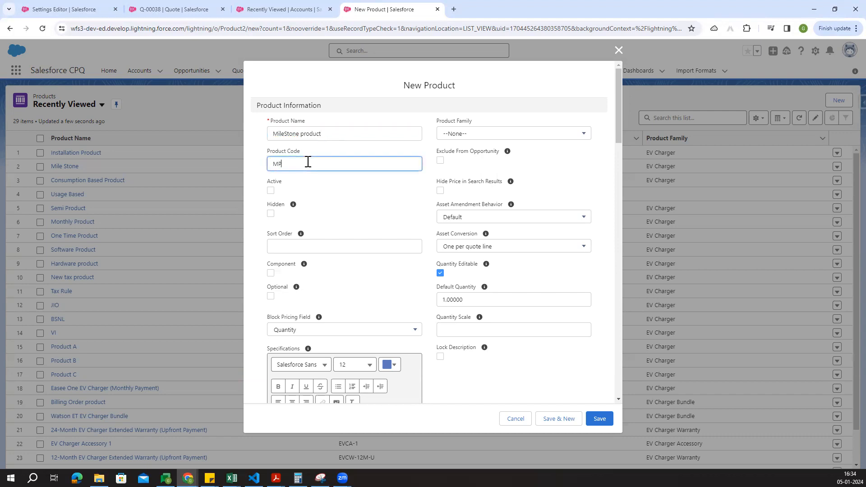
{"action": "left_click", "coordinate": [271, 190]}
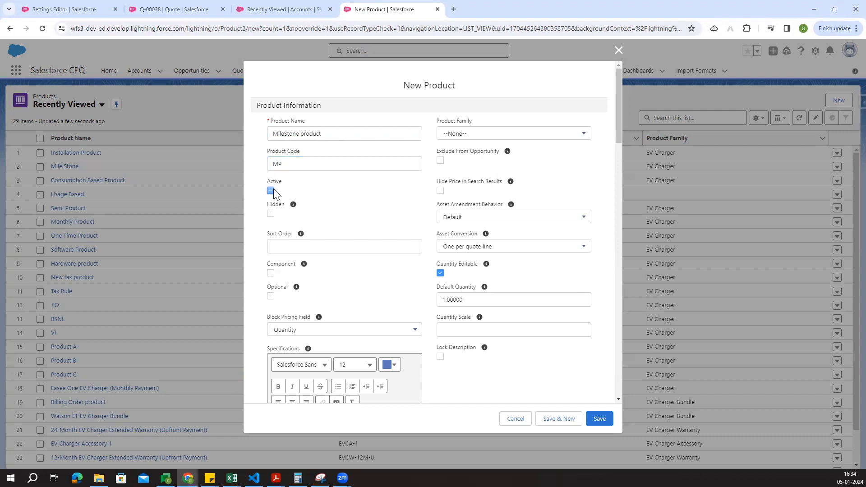
{"action": "left_click", "coordinate": [452, 129]}
{"action": "left_click", "coordinate": [467, 183]}
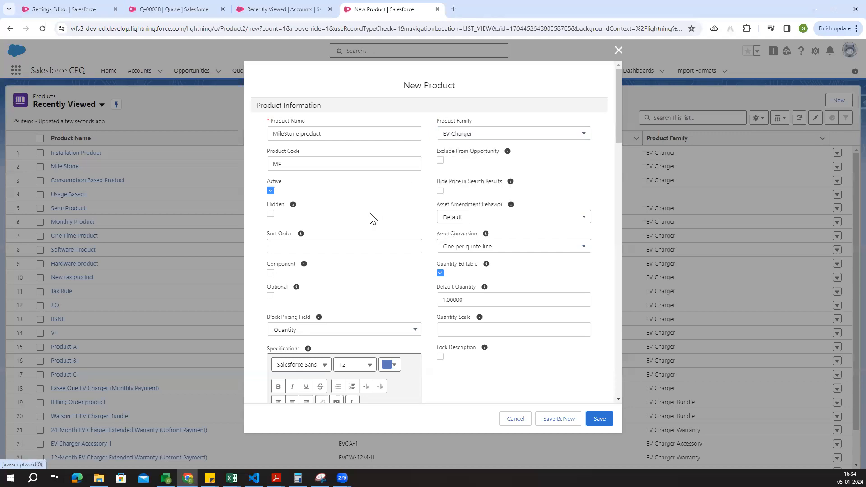
Set the new product's subscription pricing to Fixed Price and its subscription term to 12
{"action": "scroll", "coordinate": [370, 219], "scroll_direction": "down", "scroll_amount": 9}
{"action": "scroll", "coordinate": [343, 255], "scroll_direction": "up", "scroll_amount": 3}
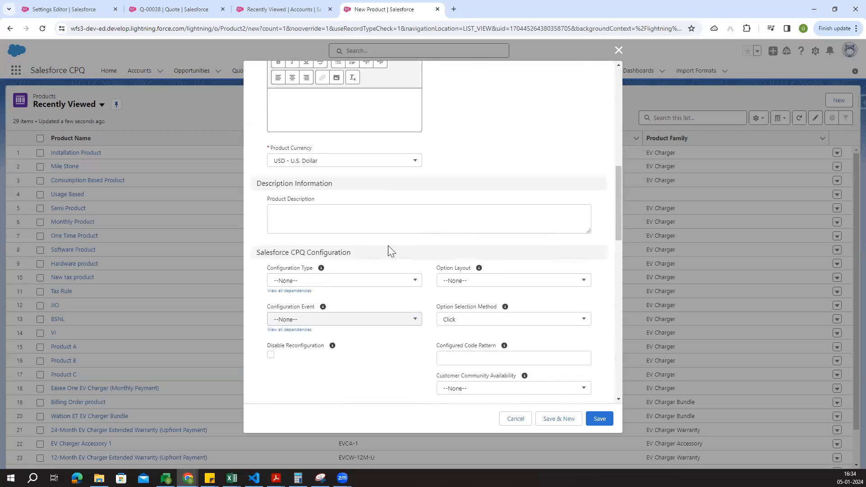
{"action": "scroll", "coordinate": [397, 266], "scroll_direction": "down", "scroll_amount": 8}
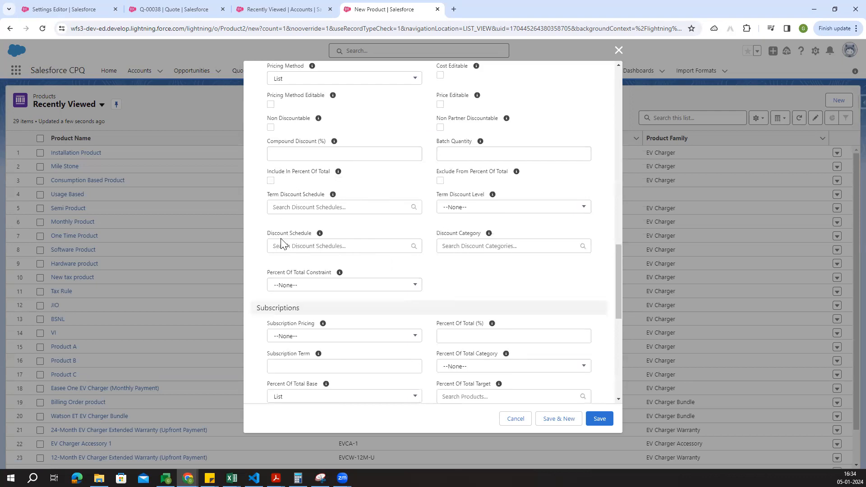
{"action": "scroll", "coordinate": [304, 184], "scroll_direction": "up", "scroll_amount": 2}
{"action": "scroll", "coordinate": [331, 252], "scroll_direction": "down", "scroll_amount": 3}
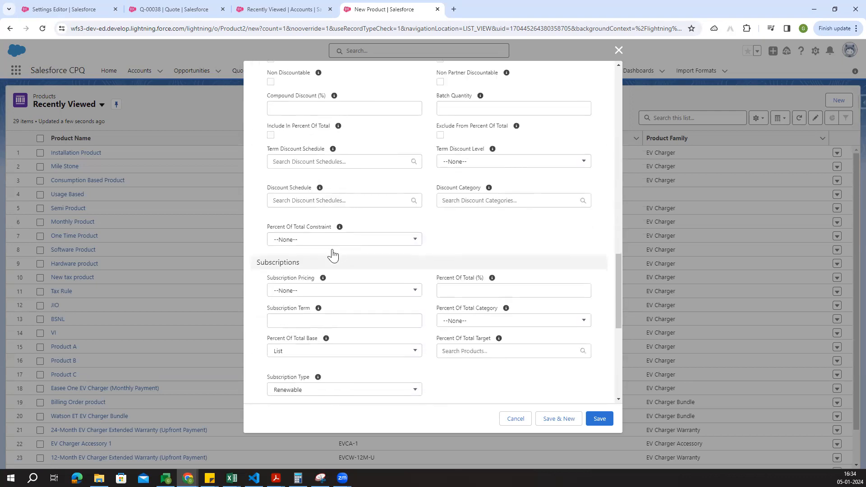
{"action": "scroll", "coordinate": [332, 255], "scroll_direction": "down", "scroll_amount": 1}
{"action": "left_click", "coordinate": [334, 250]}
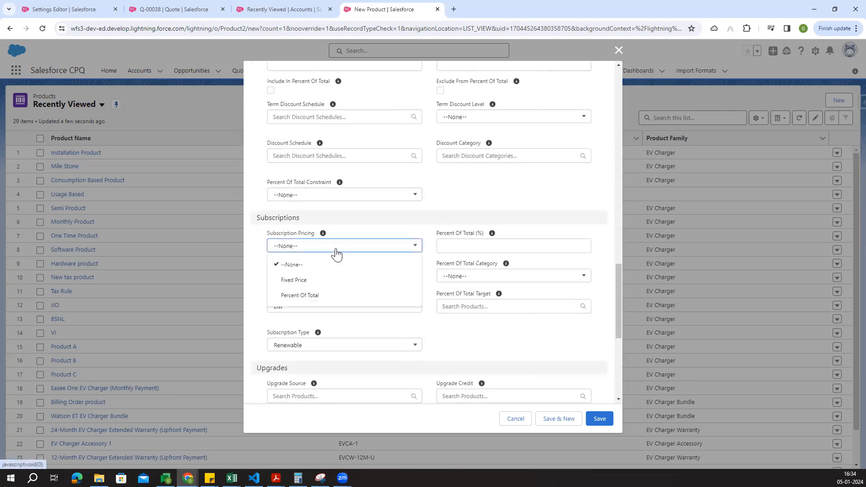
{"action": "left_click", "coordinate": [324, 278]}
{"action": "left_click", "coordinate": [293, 277]}
{"action": "type", "text": "12"}
{"action": "left_click", "coordinate": [394, 298]}
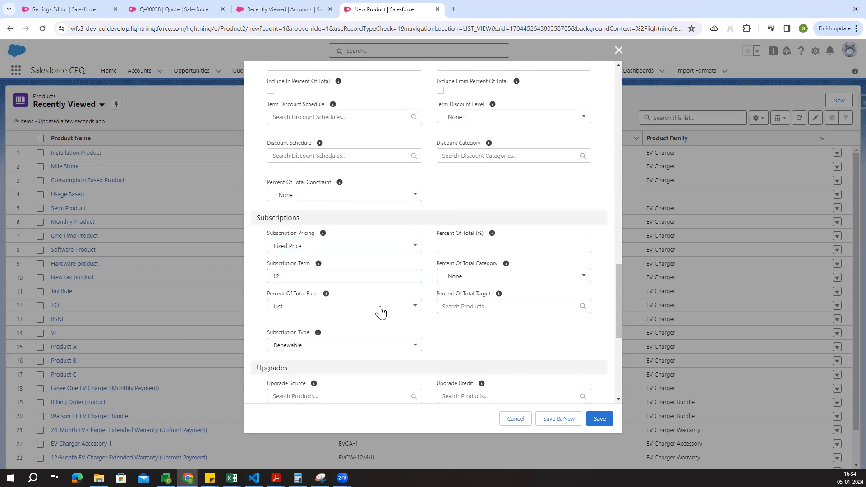
{"action": "left_click", "coordinate": [380, 309]}
{"action": "left_click", "coordinate": [381, 308]}
{"action": "left_click", "coordinate": [489, 346]}
Set the product's charge type to Recurring and its billing frequency to Invoice Plan in the Salesforce Billing configuration
{"action": "scroll", "coordinate": [459, 329], "scroll_direction": "down", "scroll_amount": 6}
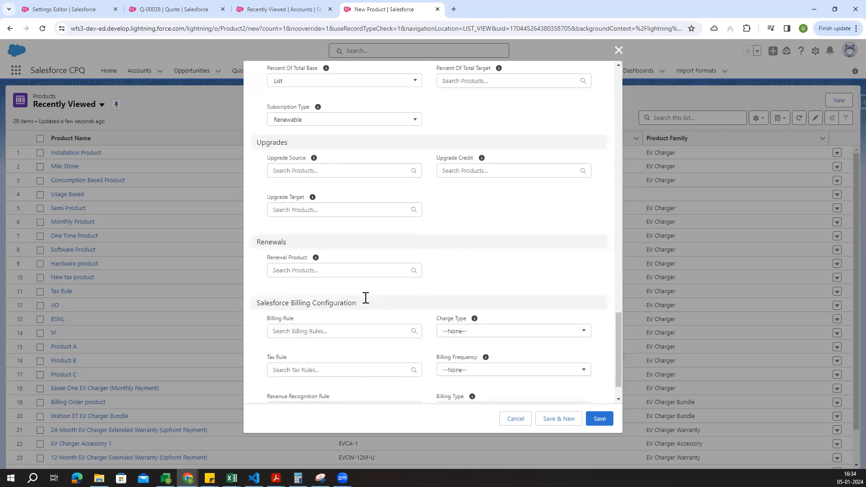
{"action": "left_click", "coordinate": [454, 293]}
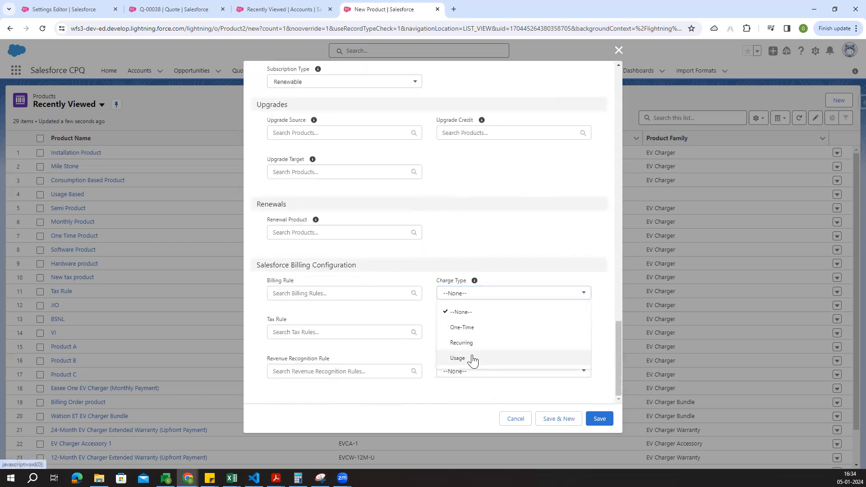
{"action": "left_click", "coordinate": [471, 344]}
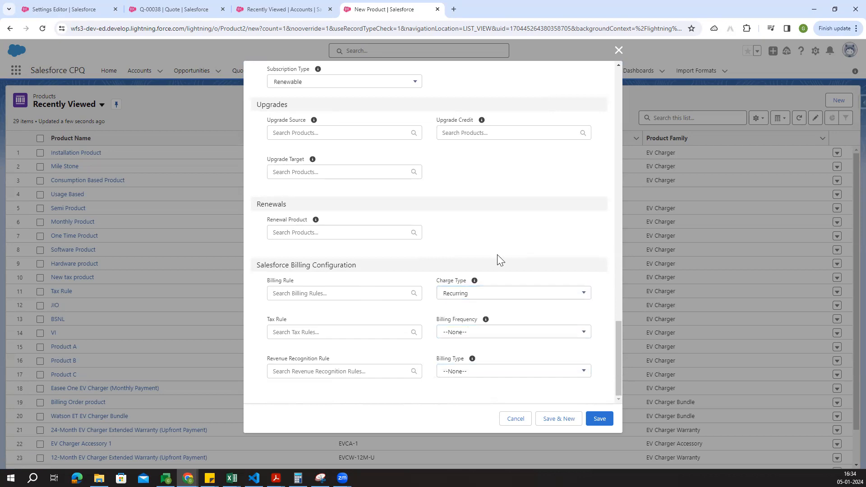
{"action": "left_click", "coordinate": [457, 332]}
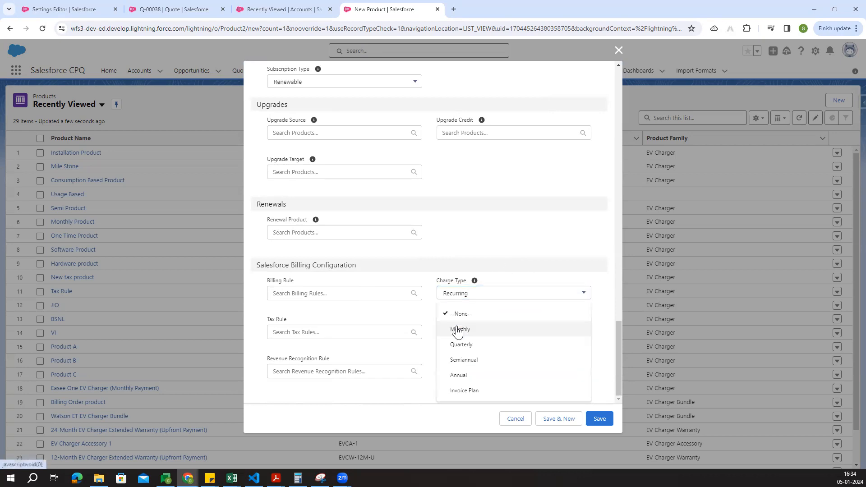
{"action": "left_click", "coordinate": [480, 393]}
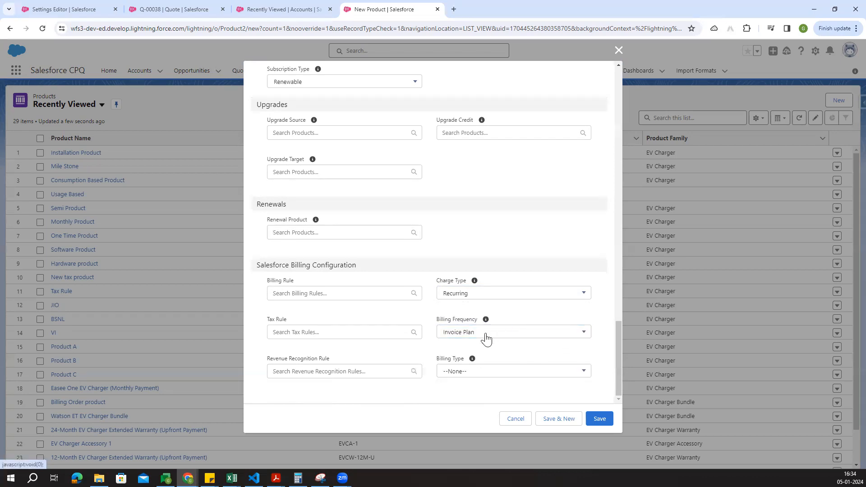
Set the new product's billing type to Advance and its billing rule to New Billing Rule 22-12-2023
{"action": "left_click", "coordinate": [481, 376]}
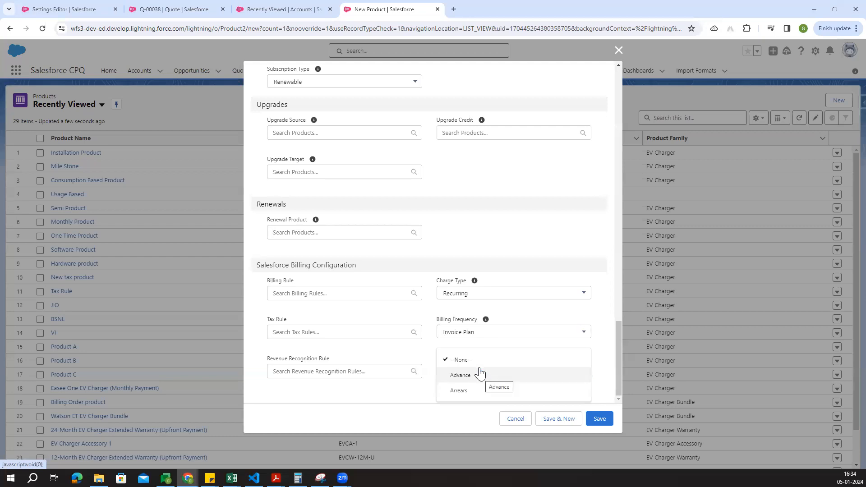
{"action": "left_click", "coordinate": [486, 380]}
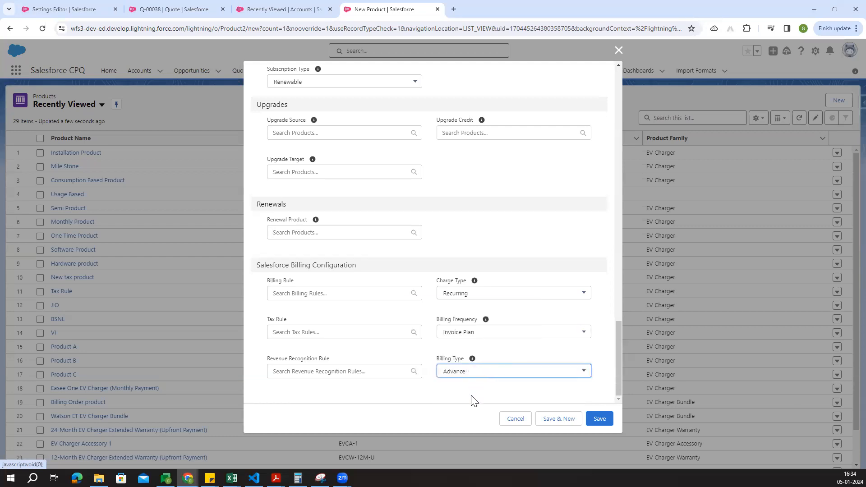
{"action": "left_click", "coordinate": [300, 297]}
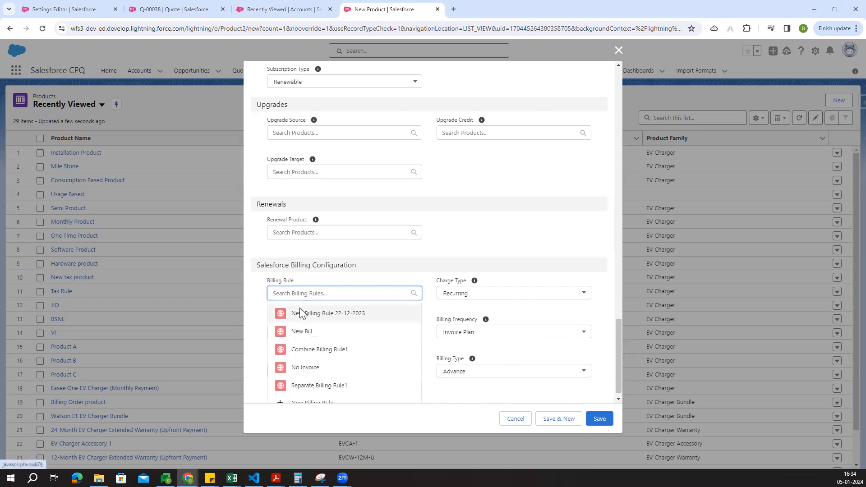
{"action": "left_click", "coordinate": [300, 310]}
Assign the tax rule New tax Rule 22-12-2023 and the revenue recognition rule Dec 27-12-2023, and save the product
{"action": "left_click", "coordinate": [300, 339]}
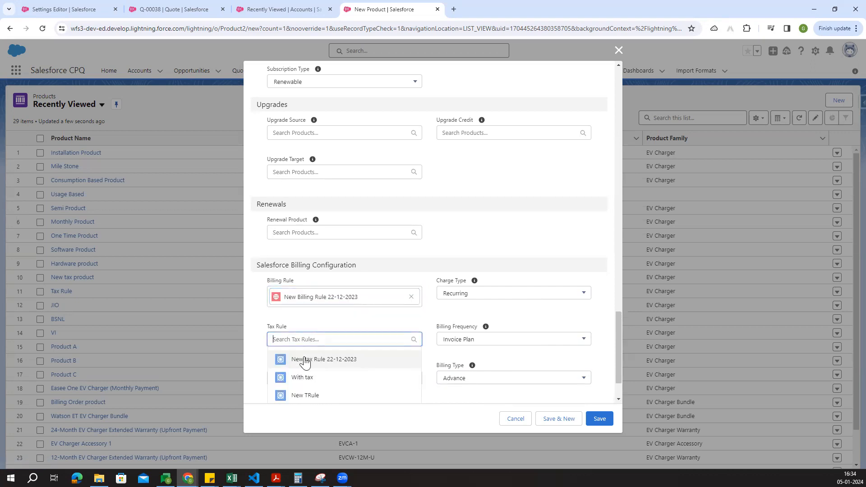
{"action": "left_click", "coordinate": [303, 360]}
{"action": "left_click", "coordinate": [337, 389]}
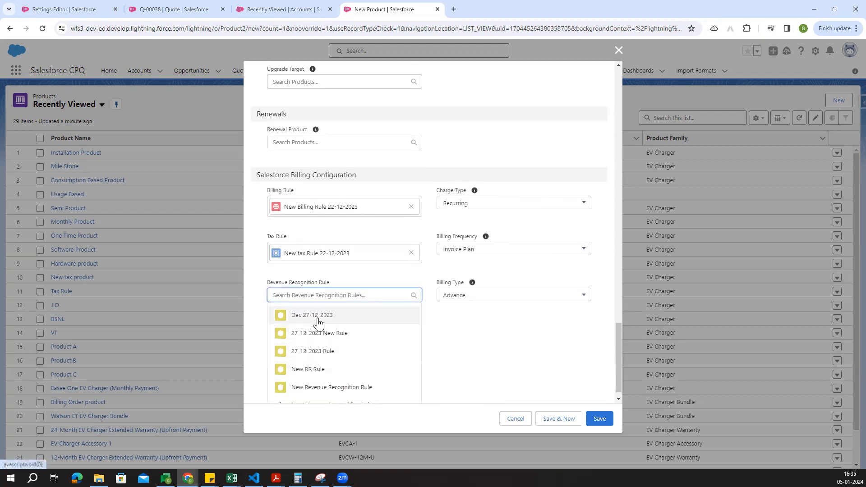
{"action": "left_click", "coordinate": [317, 318]}
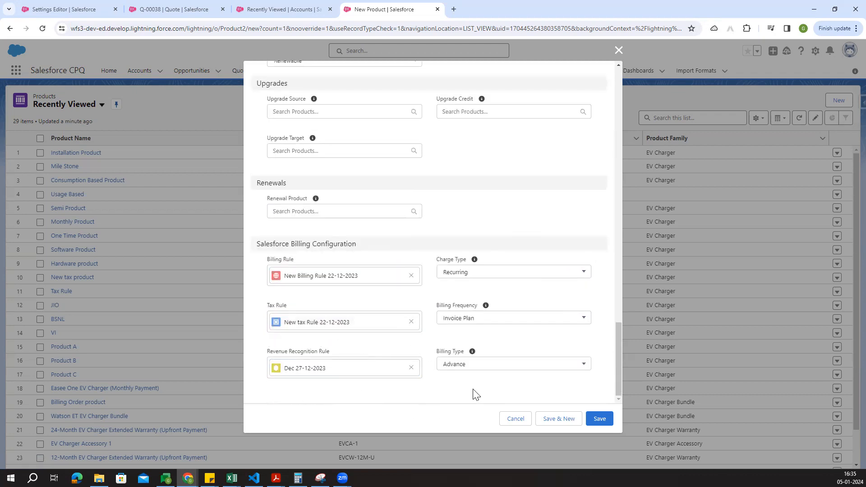
{"action": "left_click", "coordinate": [600, 419]}
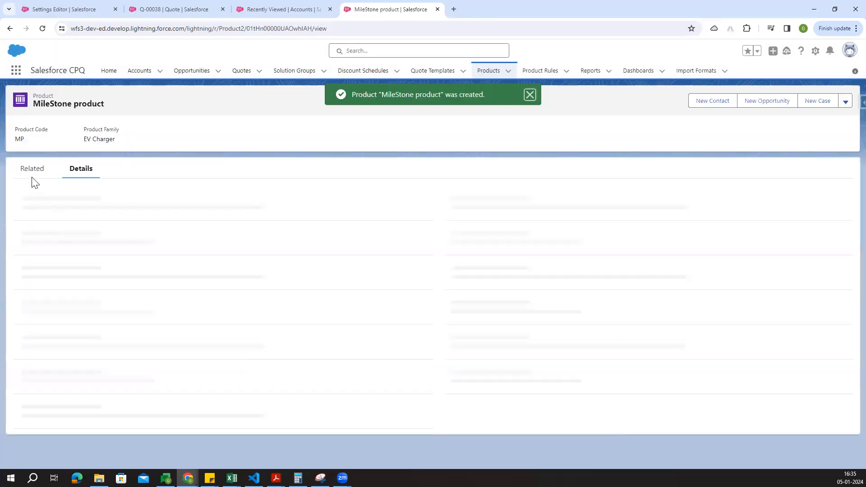
Add a standard price of 3,600 USD in the Standard Price Book to the MileStone product's related price books
{"action": "left_click", "coordinate": [33, 170]}
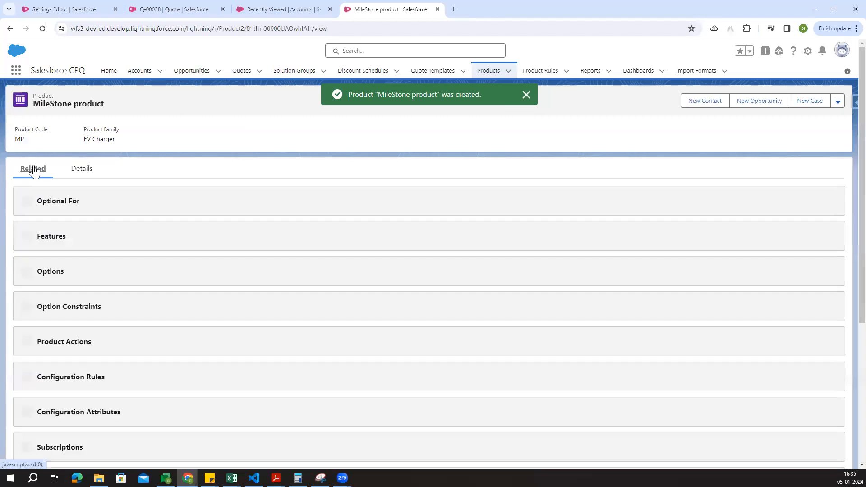
{"action": "scroll", "coordinate": [227, 292], "scroll_direction": "down", "scroll_amount": 5}
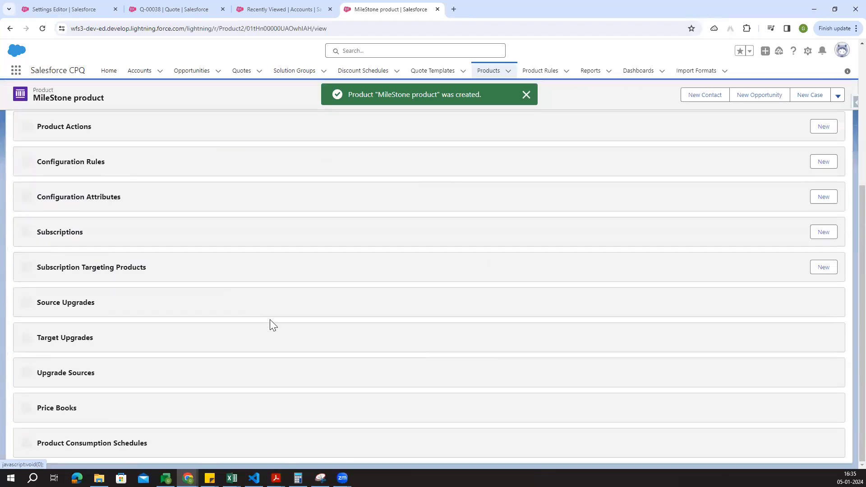
{"action": "left_click", "coordinate": [806, 407]}
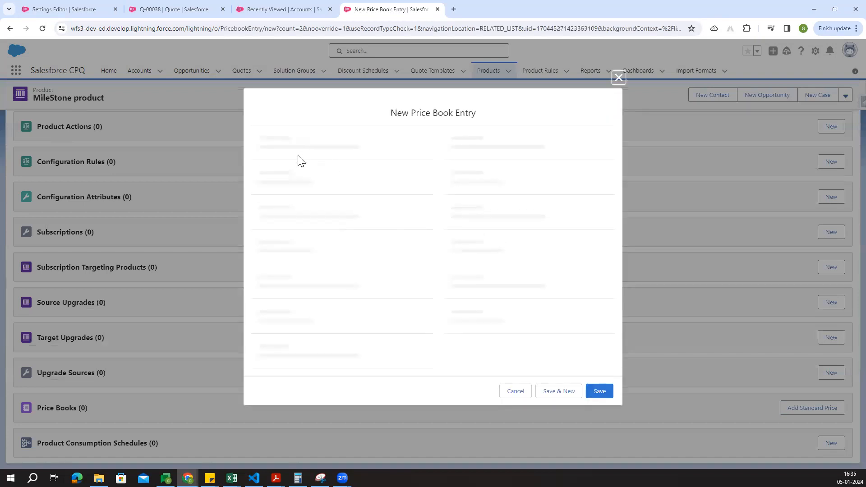
{"action": "left_click", "coordinate": [298, 293]}
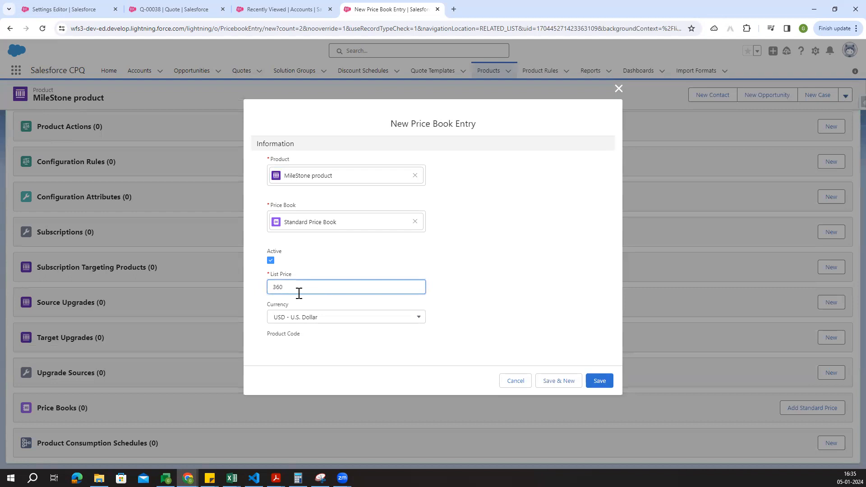
{"action": "left_click", "coordinate": [396, 299]}
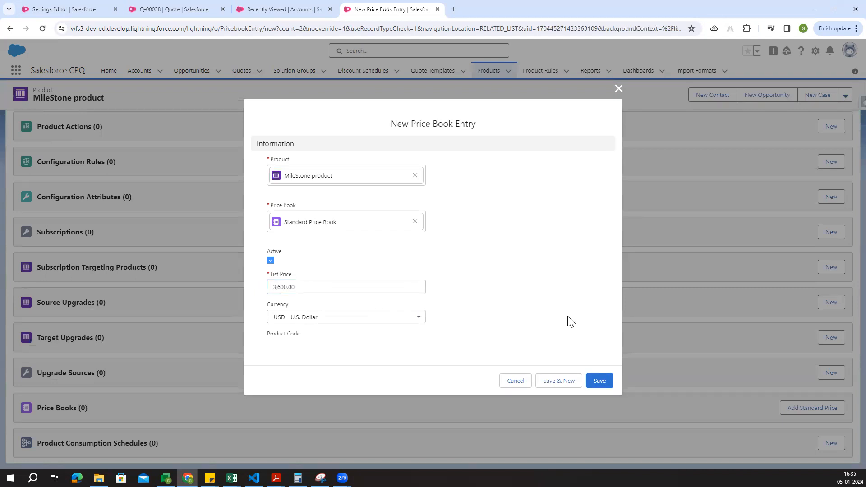
{"action": "left_click", "coordinate": [600, 381]}
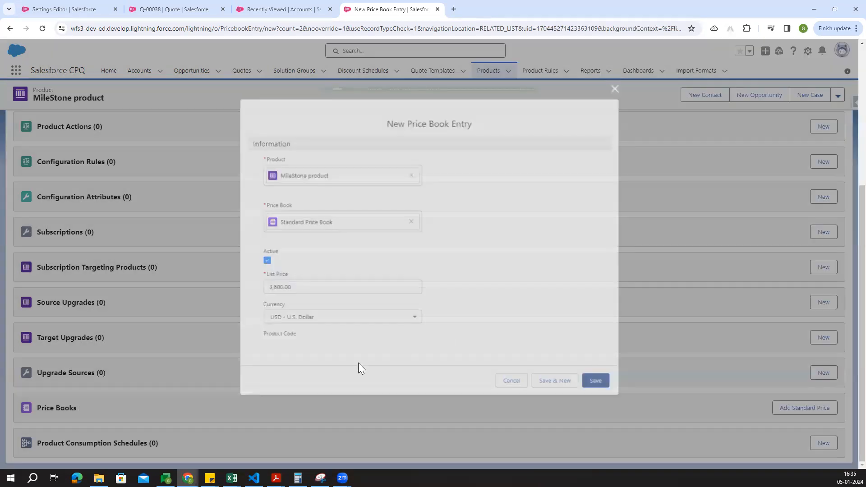
{"action": "scroll", "coordinate": [360, 357], "scroll_direction": "down", "scroll_amount": 2}
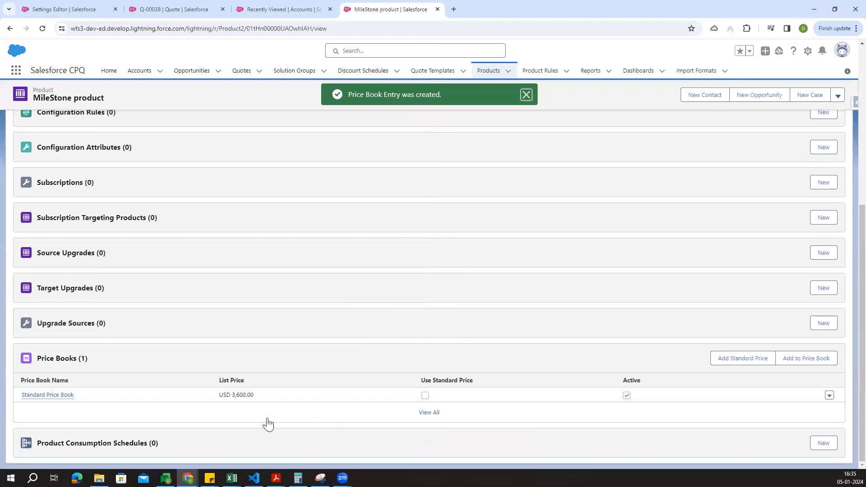
{"action": "scroll", "coordinate": [310, 364], "scroll_direction": "up", "scroll_amount": 6}
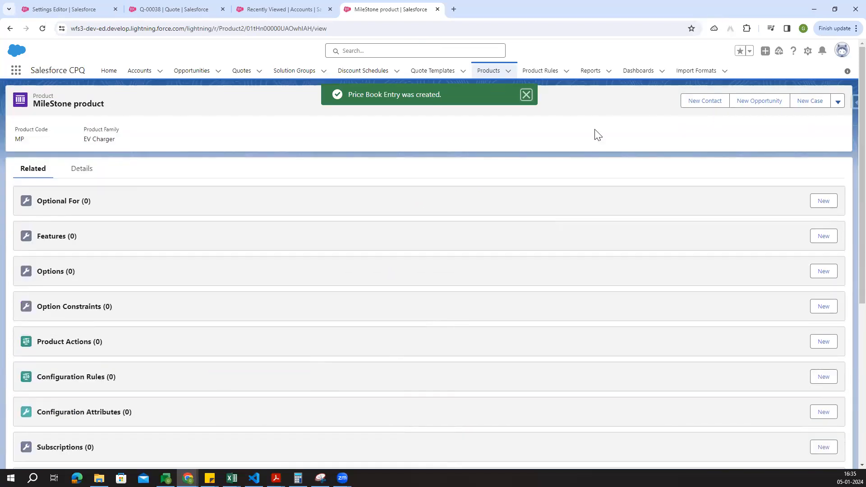
Open the Installation Product from the product list and examine its Salesforce Billing configuration and its price book entry
{"action": "left_click", "coordinate": [483, 74]}
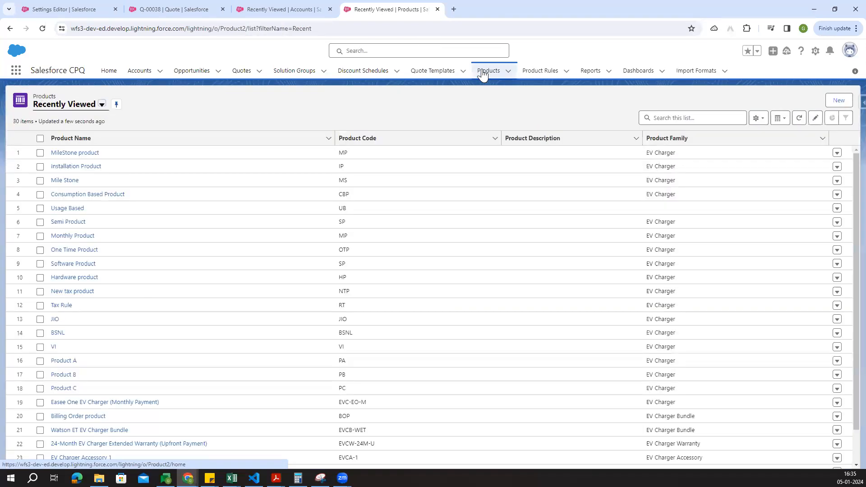
{"action": "left_click", "coordinate": [92, 166]}
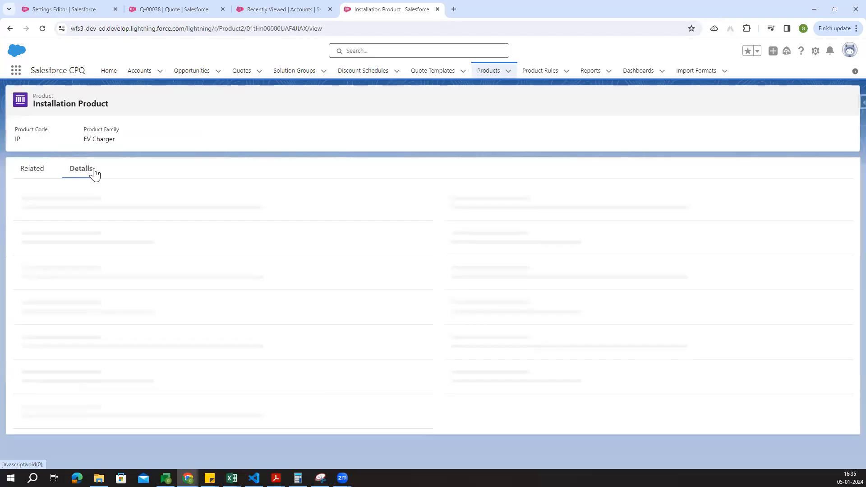
{"action": "scroll", "coordinate": [183, 246], "scroll_direction": "down", "scroll_amount": 10}
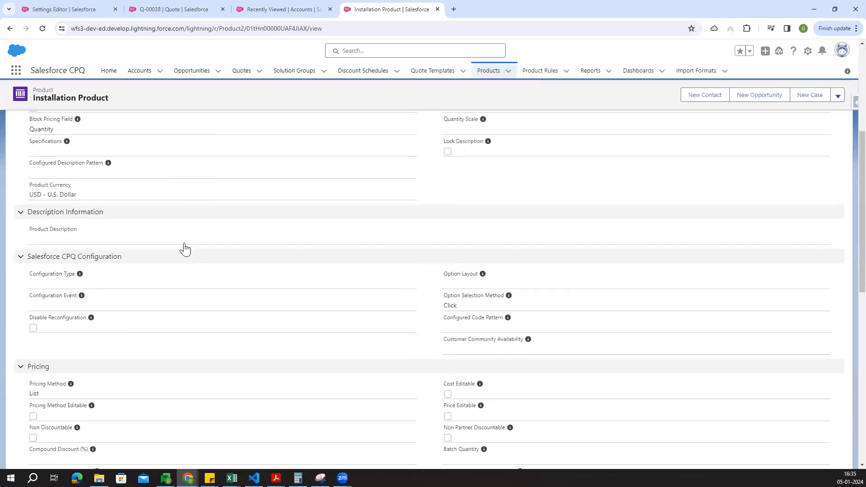
{"action": "scroll", "coordinate": [201, 255], "scroll_direction": "down", "scroll_amount": 6}
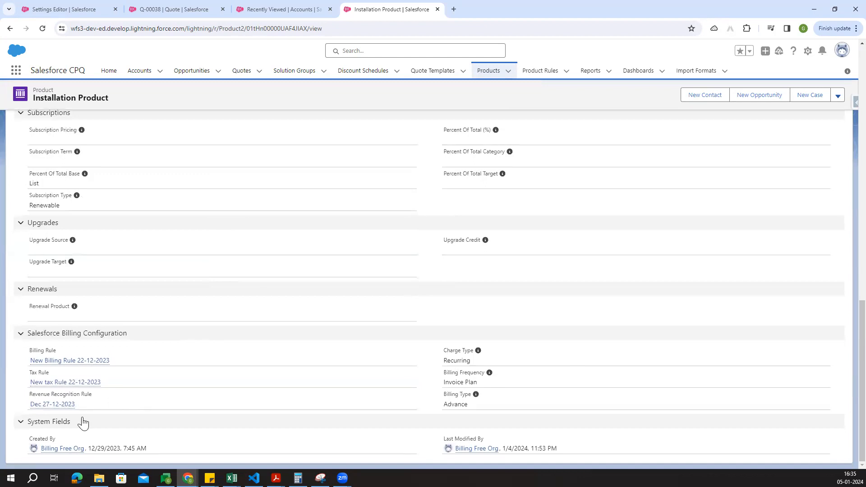
{"action": "left_click_drag", "start_coordinate": [427, 361], "coordinate": [478, 422]}
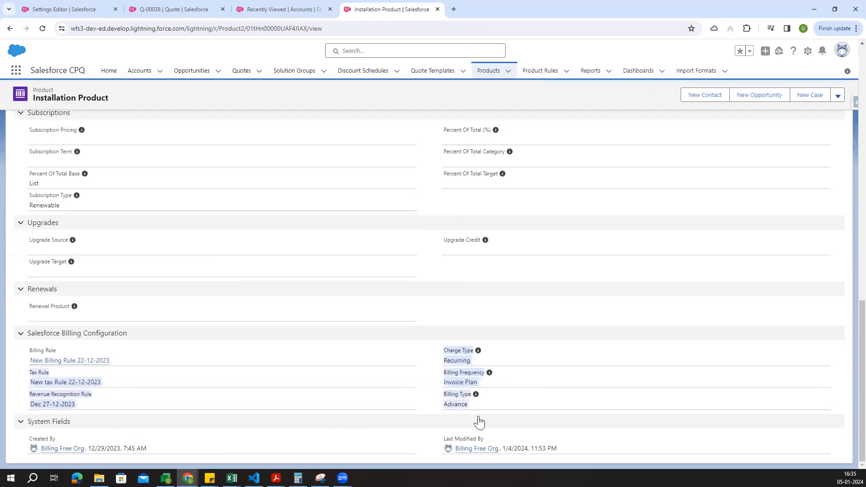
{"action": "left_click", "coordinate": [435, 409]}
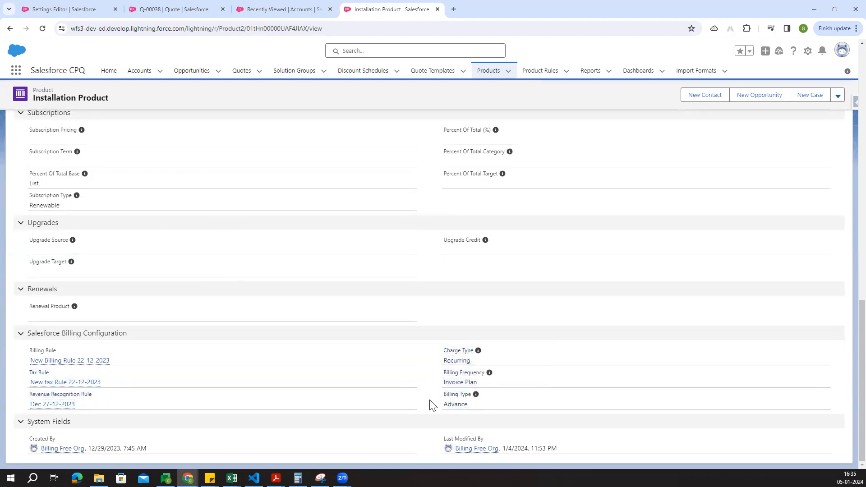
{"action": "scroll", "coordinate": [199, 274], "scroll_direction": "up", "scroll_amount": 15}
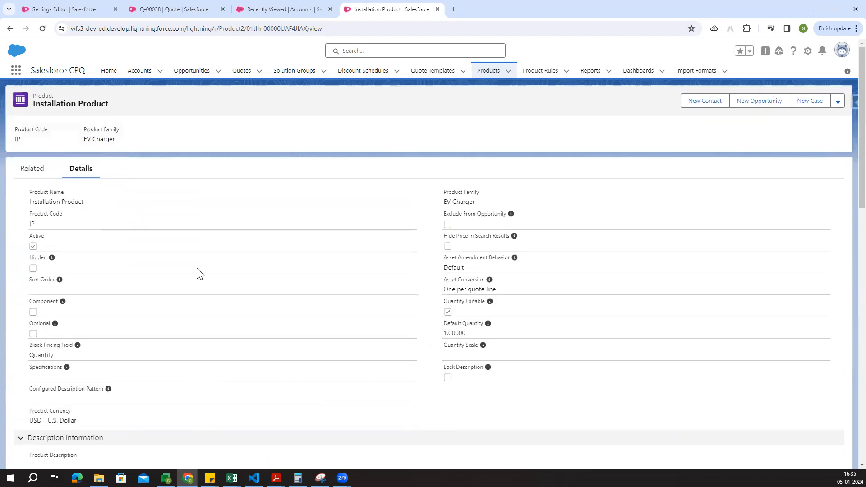
{"action": "left_click", "coordinate": [45, 175]}
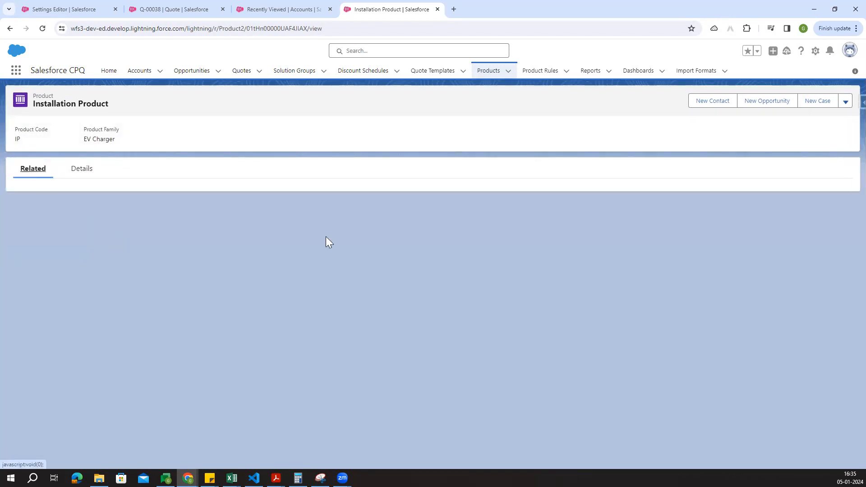
{"action": "scroll", "coordinate": [328, 243], "scroll_direction": "down", "scroll_amount": 4}
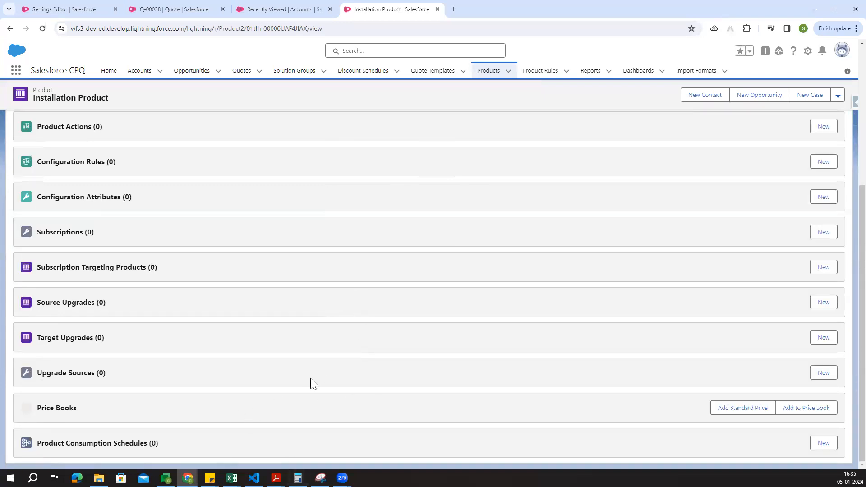
{"action": "scroll", "coordinate": [263, 392], "scroll_direction": "down", "scroll_amount": 1}
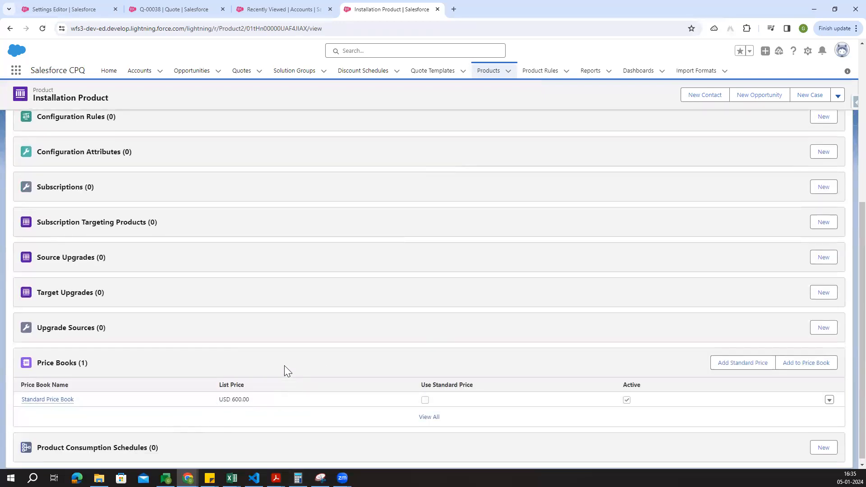
{"action": "scroll", "coordinate": [284, 366], "scroll_direction": "up", "scroll_amount": 1}
{"action": "scroll", "coordinate": [285, 367], "scroll_direction": "up", "scroll_amount": 5}
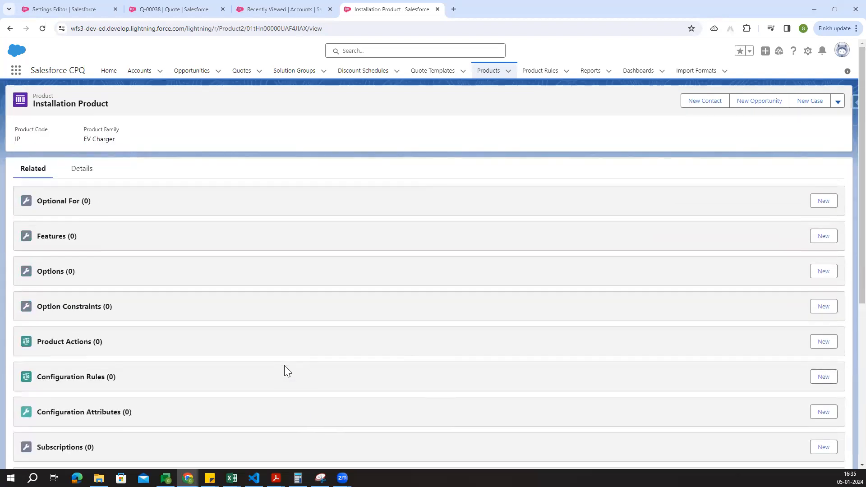
Return to the accounts list and open the Cloud Kicks account to review its related contacts and opportunities
{"action": "left_click", "coordinate": [194, 9]}
{"action": "left_click", "coordinate": [280, 9]}
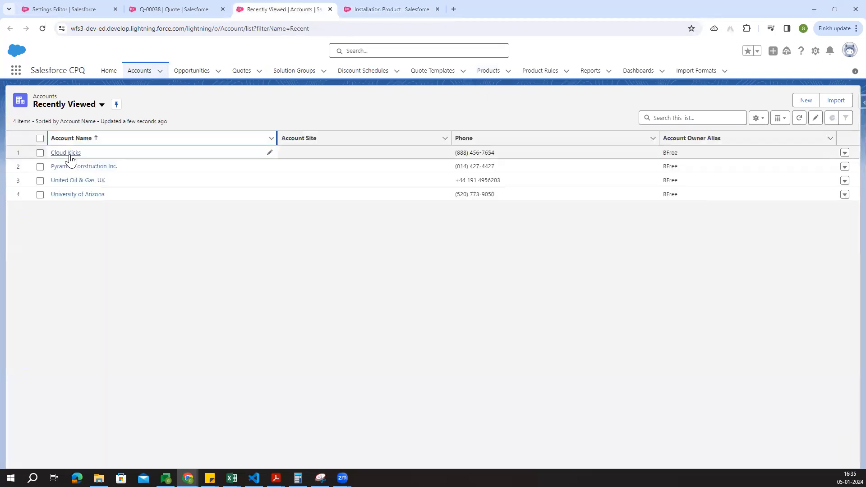
{"action": "left_click", "coordinate": [72, 153]}
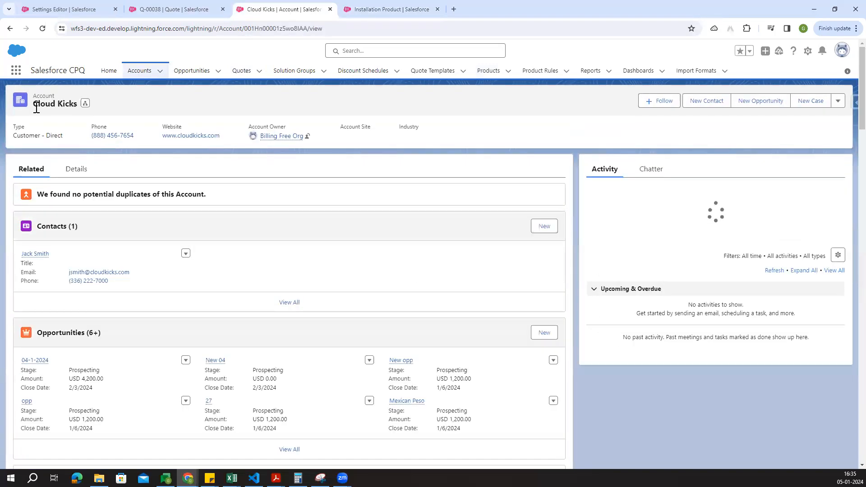
{"action": "scroll", "coordinate": [416, 248], "scroll_direction": "down", "scroll_amount": 3}
{"action": "scroll", "coordinate": [416, 197], "scroll_direction": "up", "scroll_amount": 2}
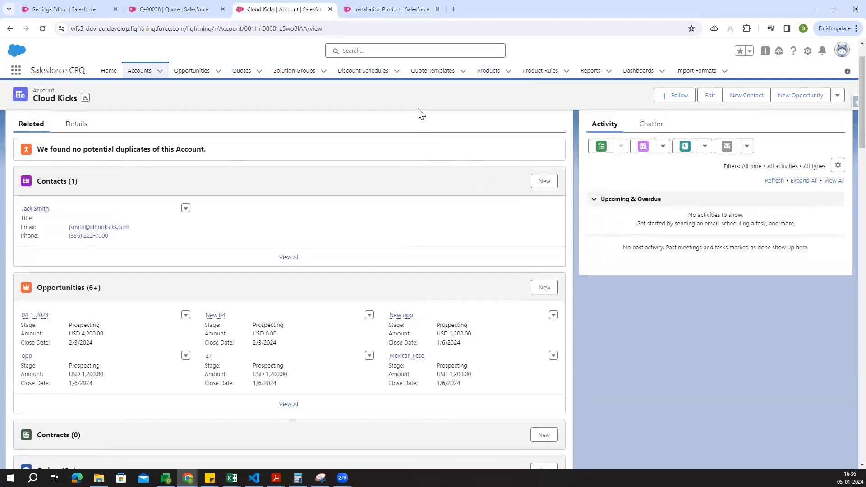
Search the available apps and items for "Invoice" and open Invoice Plans in a new browser tab
{"action": "left_click", "coordinate": [19, 79]}
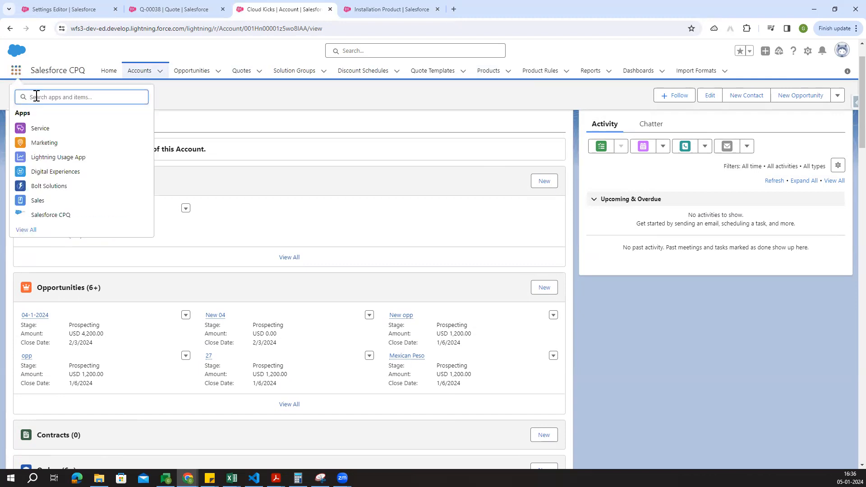
{"action": "type", "text": "Invoice"}
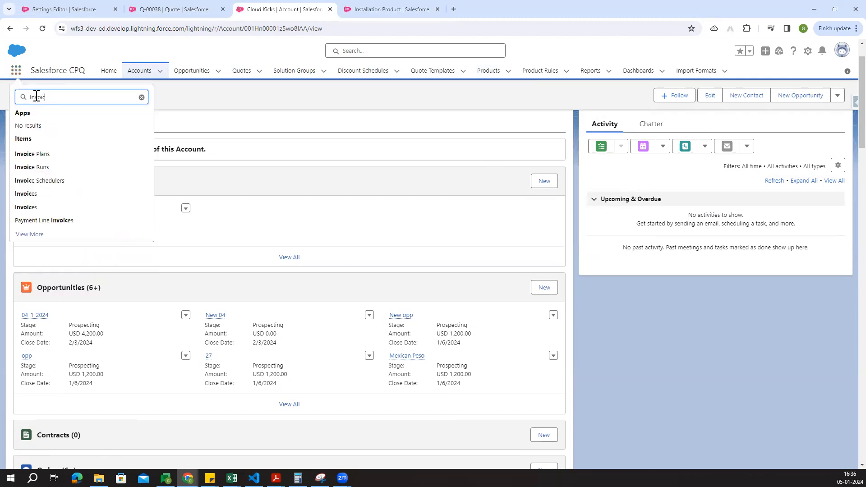
{"action": "middle_click", "coordinate": [27, 156]}
{"action": "left_click", "coordinate": [276, 131]}
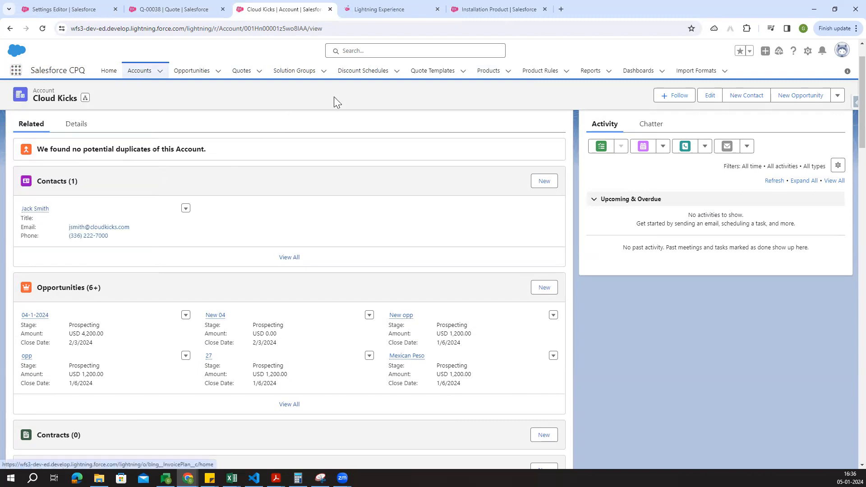
{"action": "left_click", "coordinate": [367, 9]}
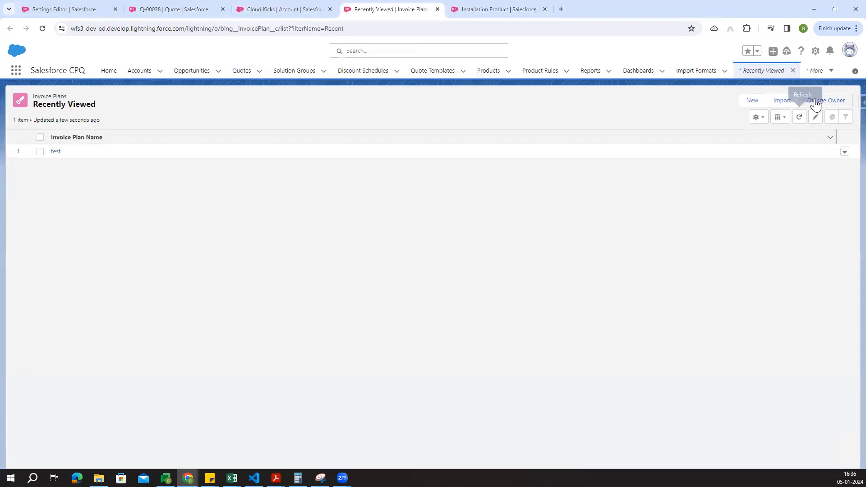
Create an active invoice plan named "New Invoice Plan" with billing schedule creation on Order Product Activation and currency USD
{"action": "left_click", "coordinate": [753, 100]}
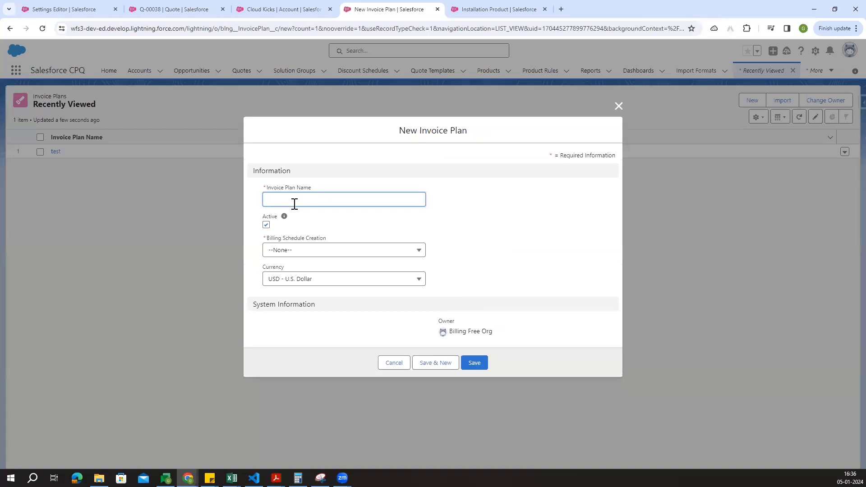
{"action": "left_click", "coordinate": [294, 201]}
{"action": "type", "text": "New "}
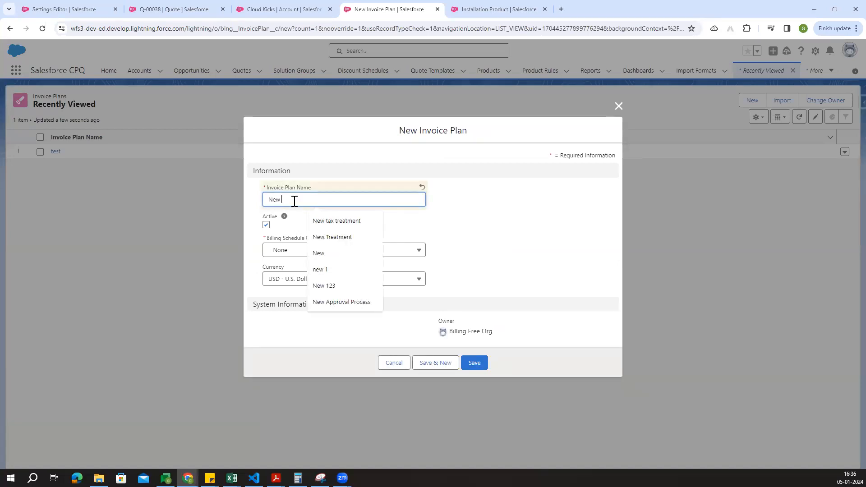
{"action": "type", "text": "Invoice Plan"}
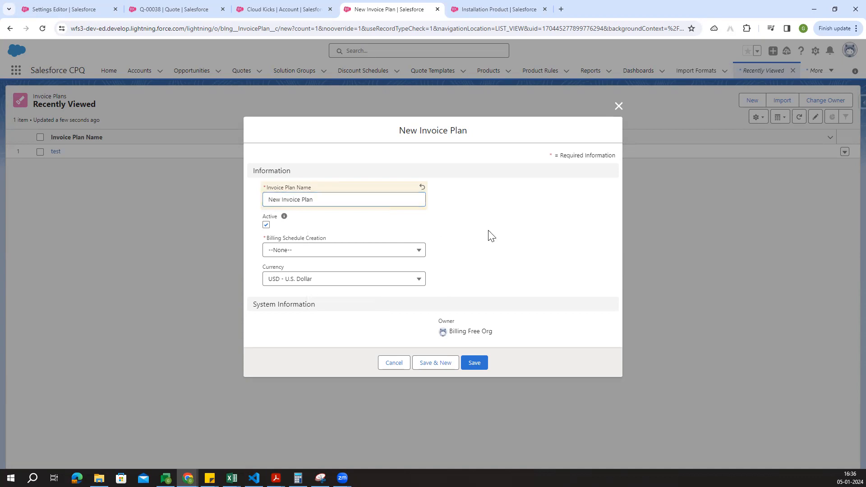
{"action": "left_click", "coordinate": [300, 250]}
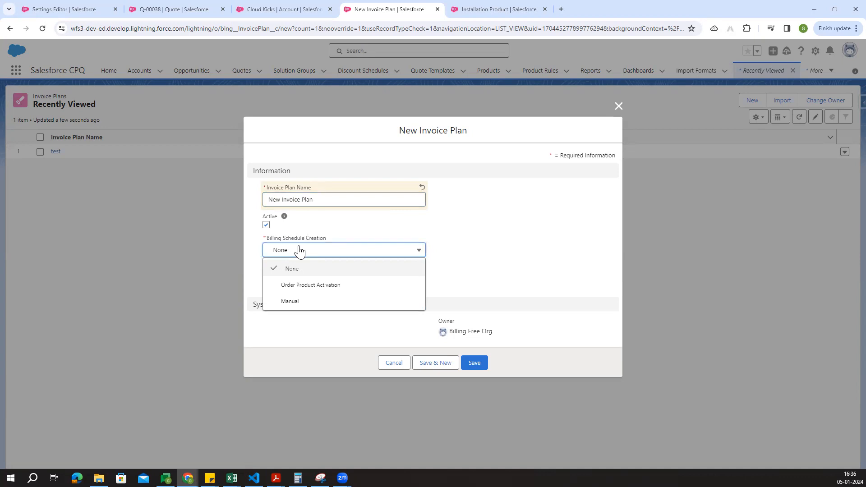
{"action": "left_click", "coordinate": [318, 289]}
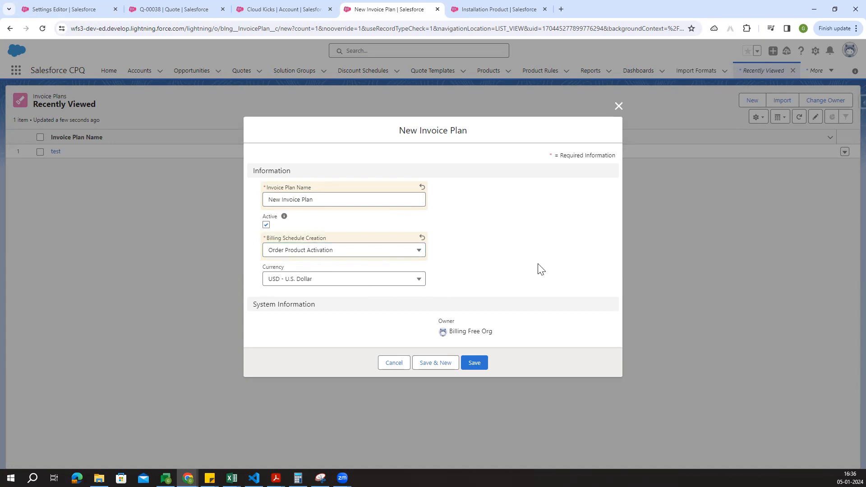
{"action": "left_click", "coordinate": [332, 280]}
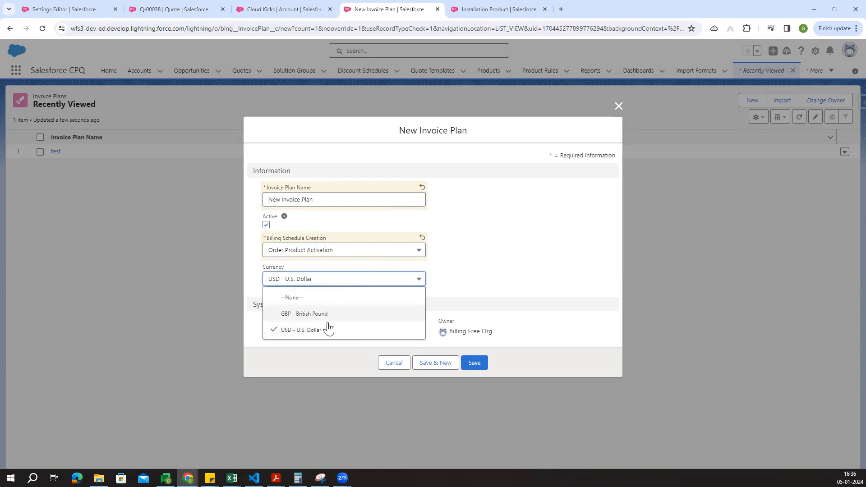
{"action": "left_click", "coordinate": [437, 281]}
{"action": "left_click", "coordinate": [475, 364]}
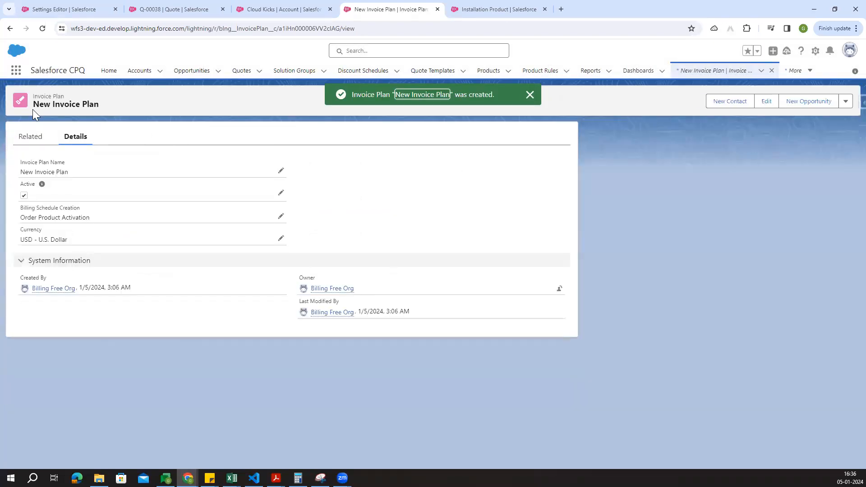
Open the new plan's related lists, then switch to the Book2 workbook in Excel and examine the milestone payment table
{"action": "left_click", "coordinate": [31, 136]}
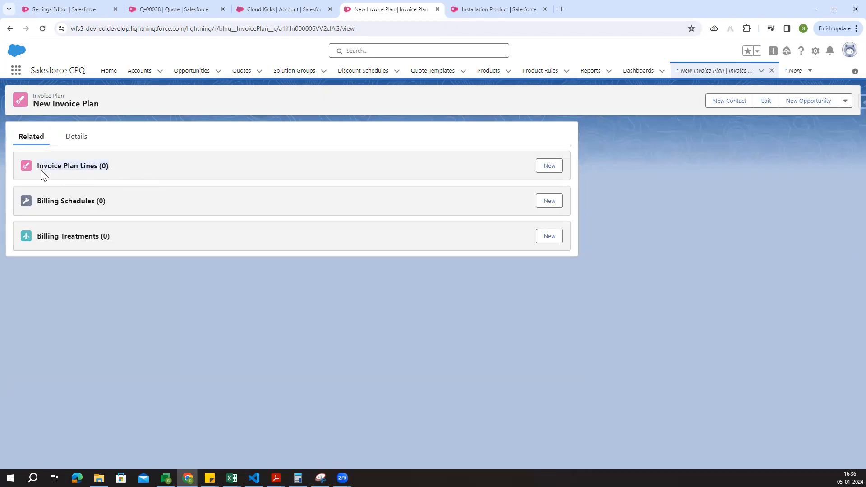
{"action": "left_click", "coordinate": [146, 163]}
{"action": "left_click_drag", "start_coordinate": [133, 165], "coordinate": [30, 170]}
{"action": "mouse_move", "coordinate": [232, 477]}
{"action": "left_click", "coordinate": [342, 450]}
{"action": "left_click_drag", "start_coordinate": [275, 176], "coordinate": [427, 249]}
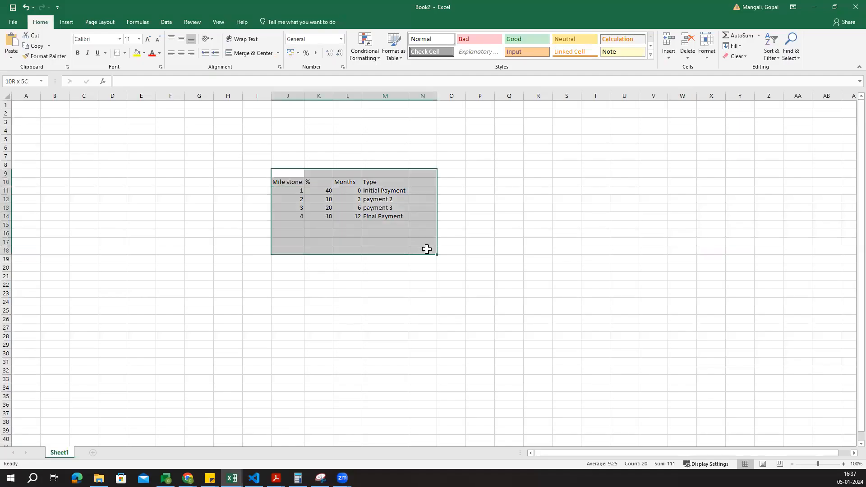
{"action": "left_click", "coordinate": [566, 250]}
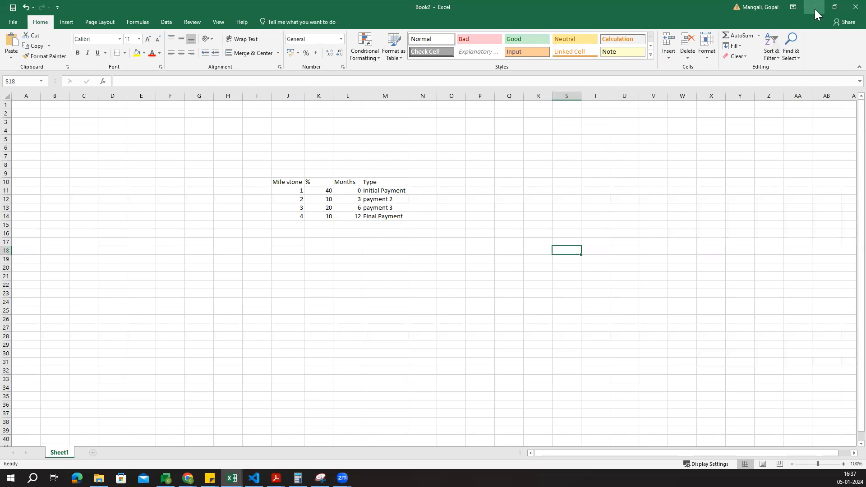
Copy "Initial Payment" from the Book2 milestone table and use it as the name of a new invoice plan line in Salesforce
{"action": "left_click", "coordinate": [389, 191]}
{"action": "key", "text": "ctrl+c"}
{"action": "key", "text": "alt+Tab"}
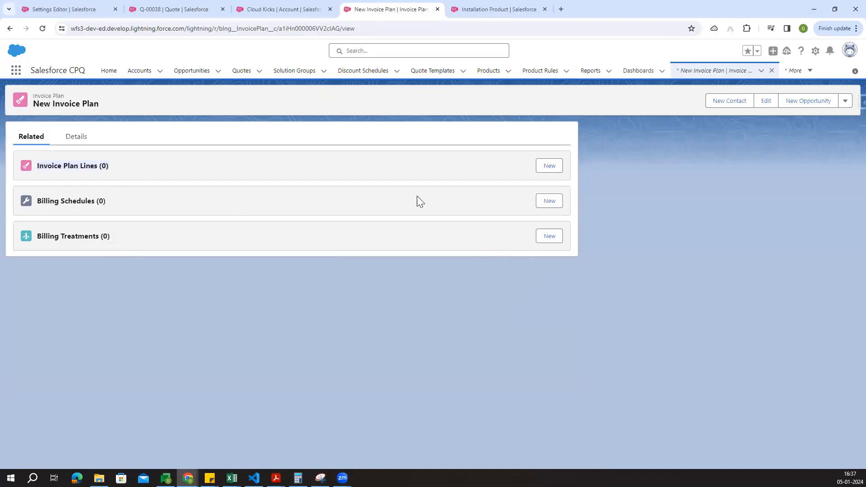
{"action": "left_click", "coordinate": [549, 166]}
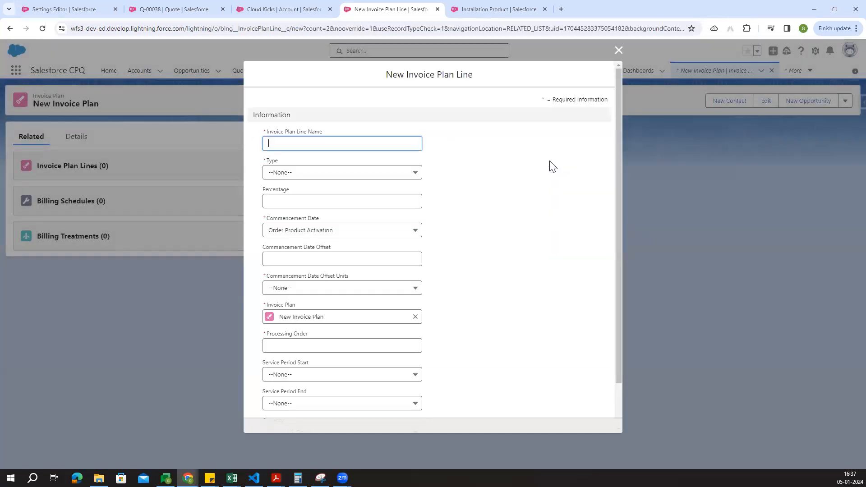
{"action": "left_click", "coordinate": [272, 144]}
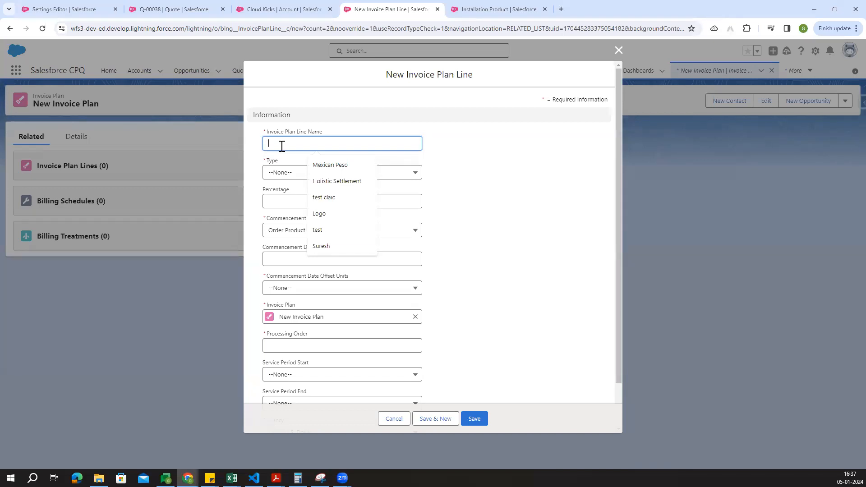
{"action": "key", "text": "ctrl+v"}
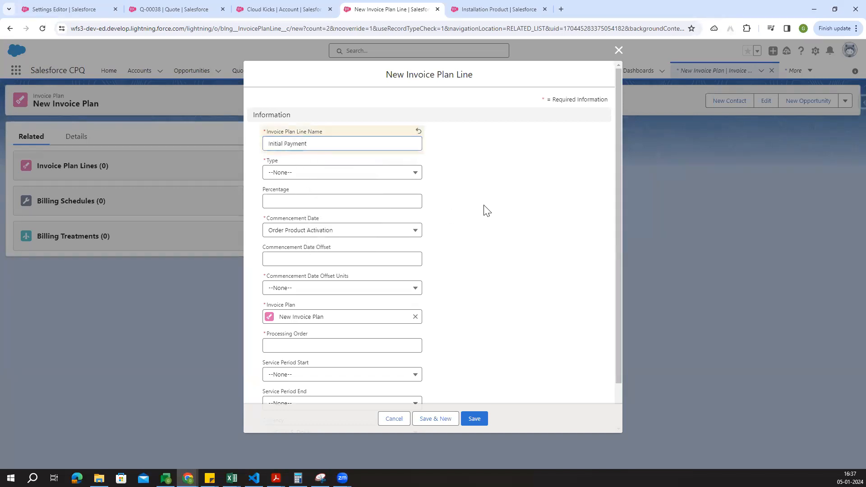
Set the Initial Payment line's type to Percent and its percentage to 40, checking the milestone table in Book2
{"action": "left_click", "coordinate": [343, 175]}
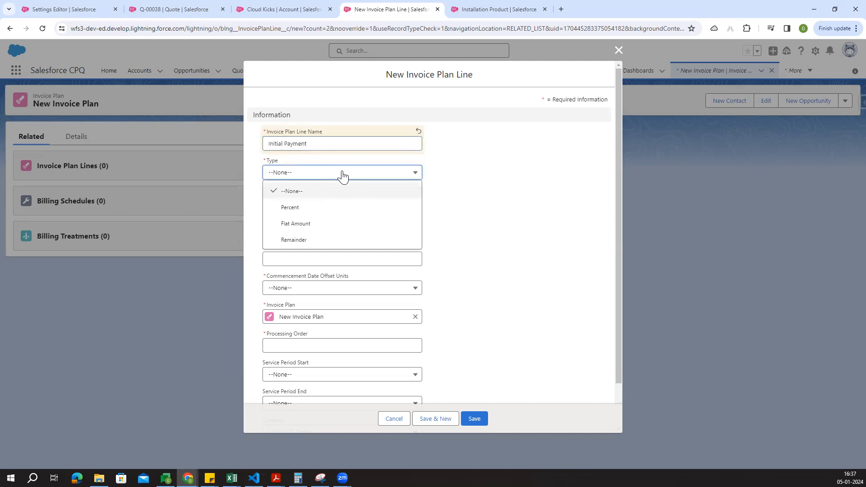
{"action": "left_click", "coordinate": [309, 208]}
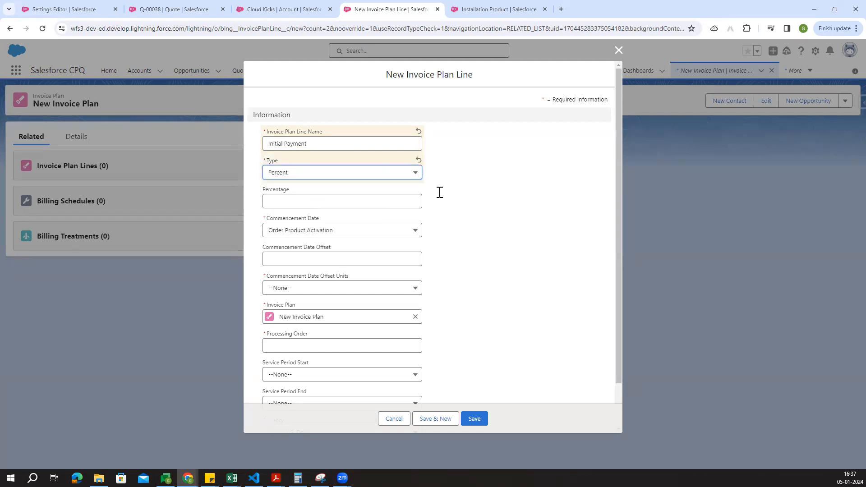
{"action": "left_click", "coordinate": [357, 206]}
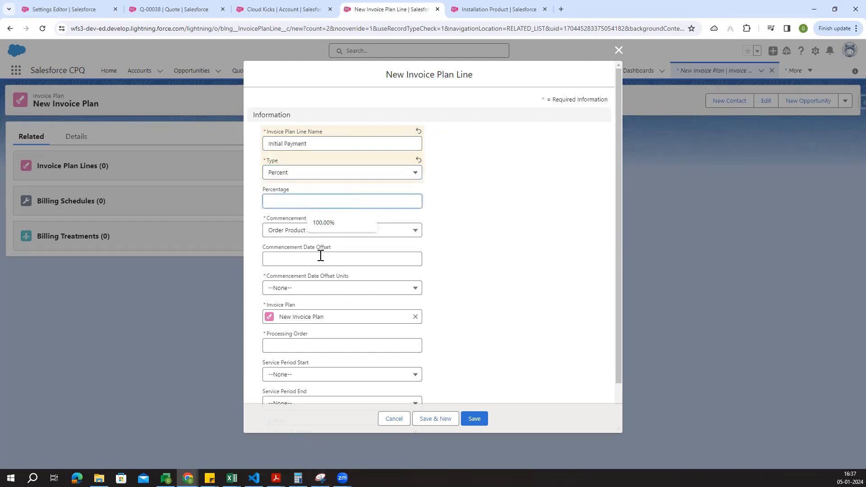
{"action": "left_click", "coordinate": [231, 478]}
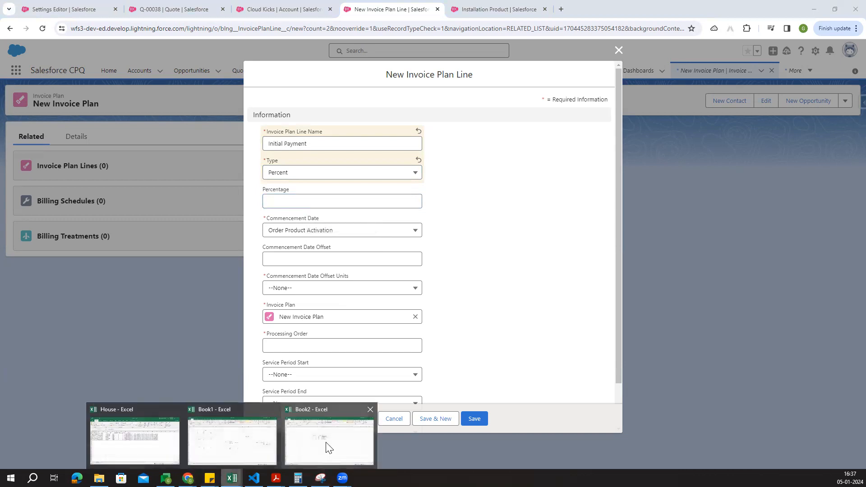
{"action": "left_click", "coordinate": [327, 448]}
{"action": "left_click", "coordinate": [814, 5]}
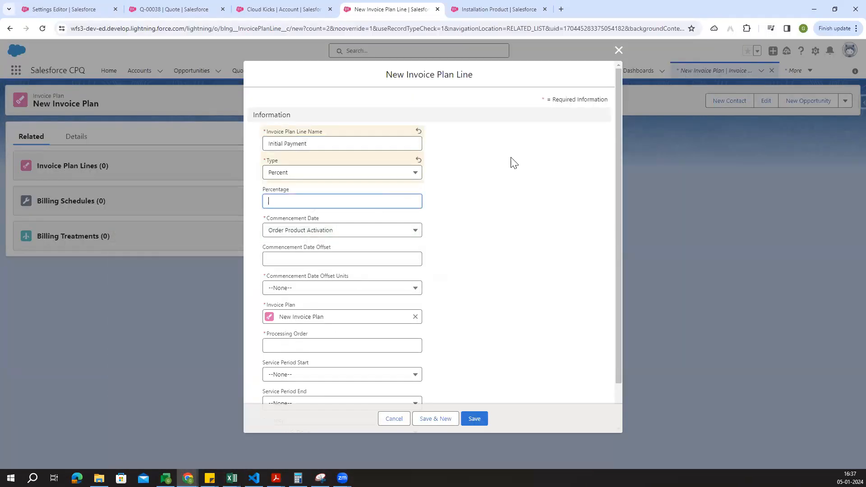
{"action": "left_click", "coordinate": [357, 197]}
{"action": "type", "text": "40"}
{"action": "left_click", "coordinate": [501, 220]}
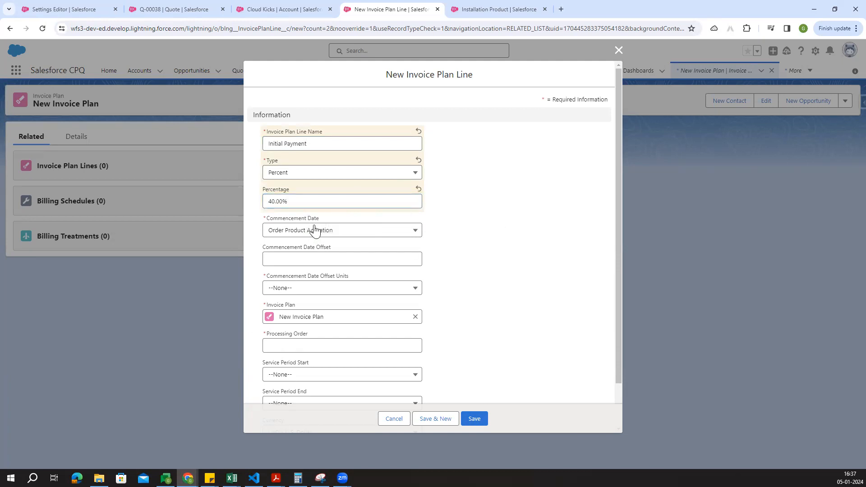
Set the Initial Payment line's commencement date offset to 0 Months and processing order to 1, and save the line
{"action": "left_click_drag", "start_coordinate": [272, 219], "coordinate": [320, 221]}
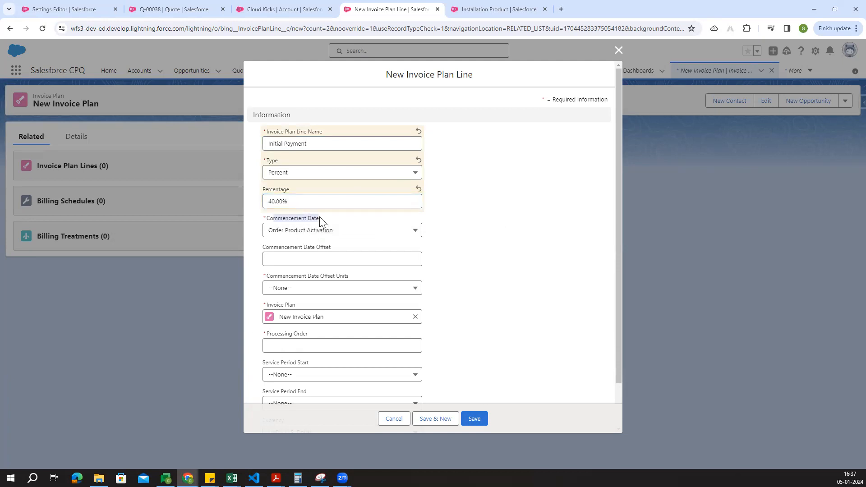
{"action": "left_click", "coordinate": [480, 289]}
{"action": "scroll", "coordinate": [433, 277], "scroll_direction": "down", "scroll_amount": 1}
{"action": "left_click", "coordinate": [285, 220]}
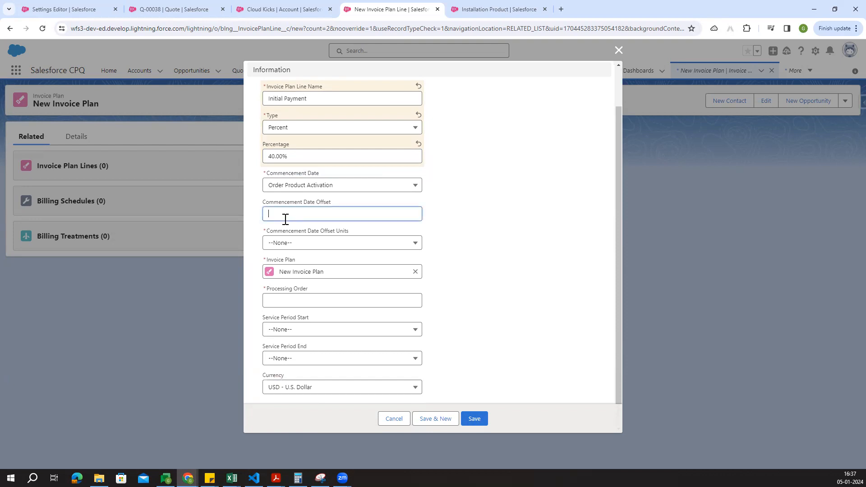
{"action": "type", "text": "0"}
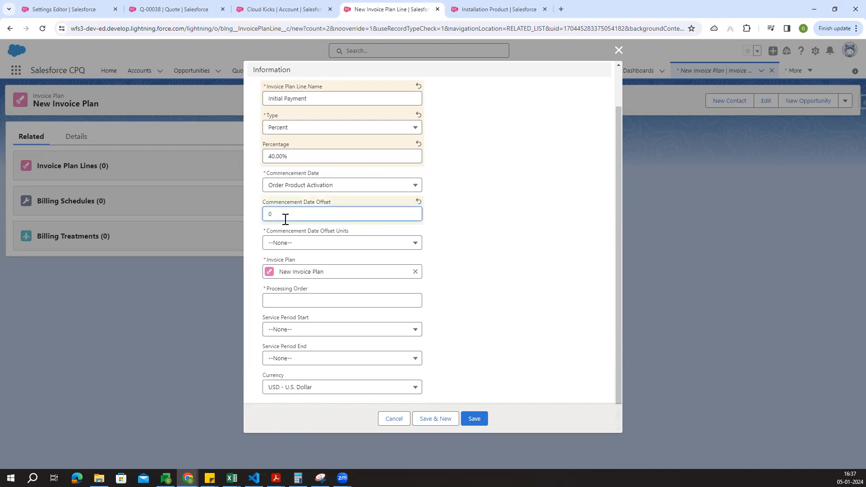
{"action": "left_click", "coordinate": [383, 247]}
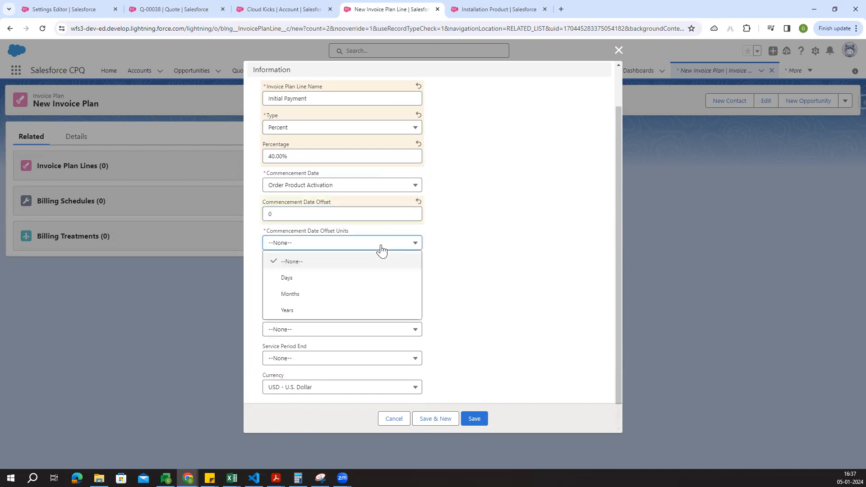
{"action": "left_click", "coordinate": [341, 293]}
{"action": "left_click", "coordinate": [288, 303]}
{"action": "left_click", "coordinate": [312, 317]}
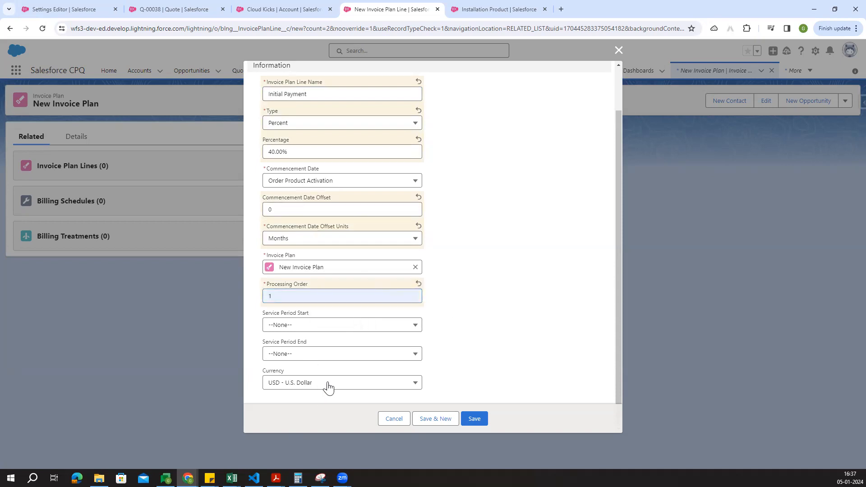
{"action": "scroll", "coordinate": [514, 280], "scroll_direction": "up", "scroll_amount": 2}
{"action": "scroll", "coordinate": [516, 338], "scroll_direction": "down", "scroll_amount": 2}
{"action": "left_click", "coordinate": [475, 419]}
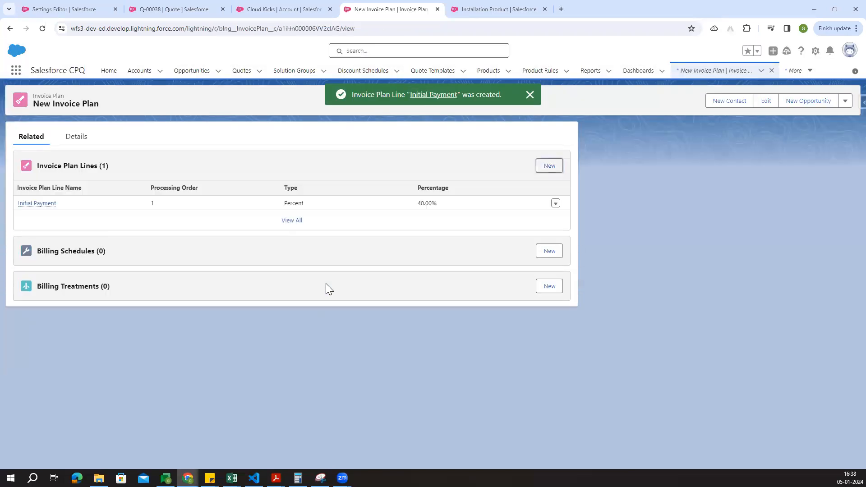
Start a second invoice plan line and name it "payment 2", copied from the milestone table in the Book2 workbook
{"action": "left_click", "coordinate": [550, 167]}
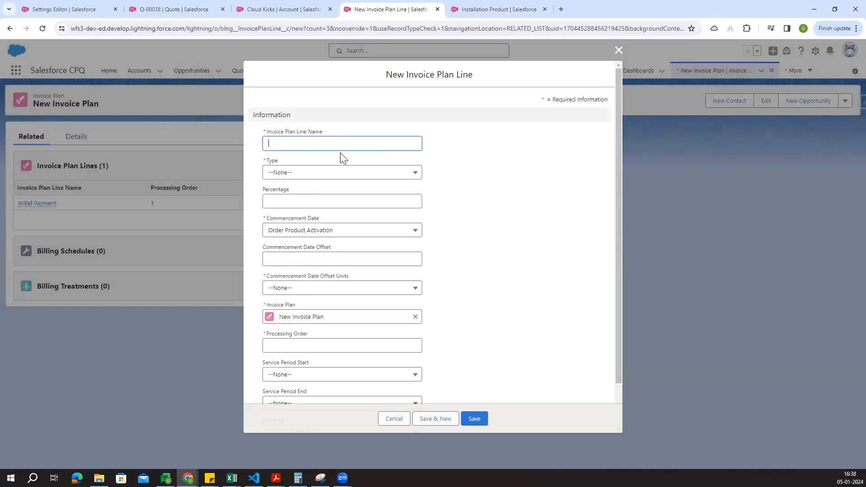
{"action": "left_click", "coordinate": [336, 146]}
{"action": "left_click", "coordinate": [232, 478]}
{"action": "left_click", "coordinate": [317, 437]}
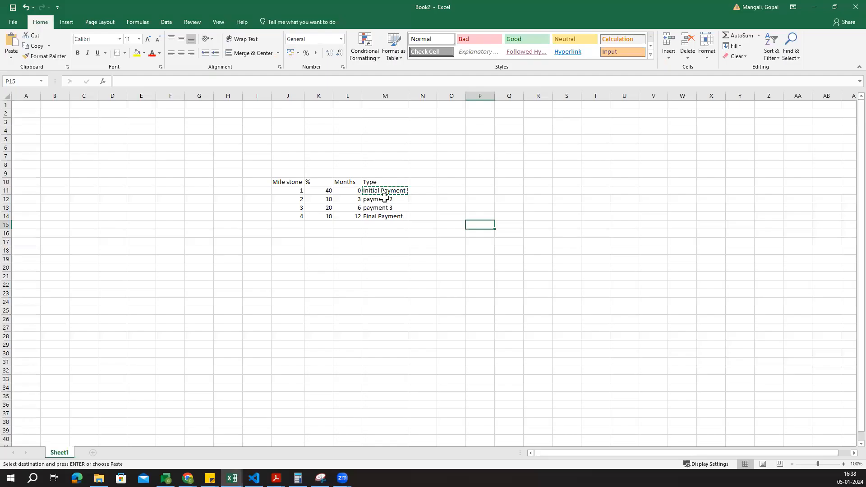
{"action": "left_click", "coordinate": [385, 198]}
{"action": "key", "text": "ctrl+c"}
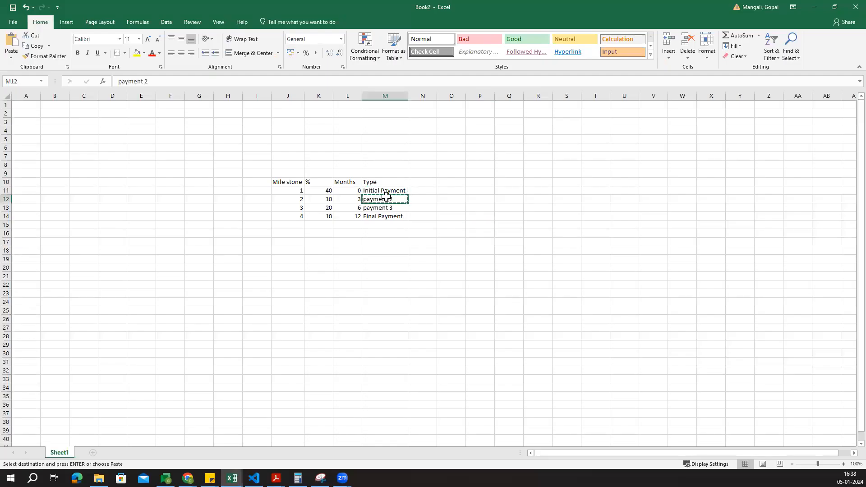
{"action": "key", "text": "alt+Tab"}
{"action": "left_click", "coordinate": [348, 144]}
{"action": "key", "text": "ctrl+v"}
{"action": "left_click", "coordinate": [523, 177]}
Set the payment 2 line's type to Percent and its percentage to 10
{"action": "left_click", "coordinate": [295, 175]}
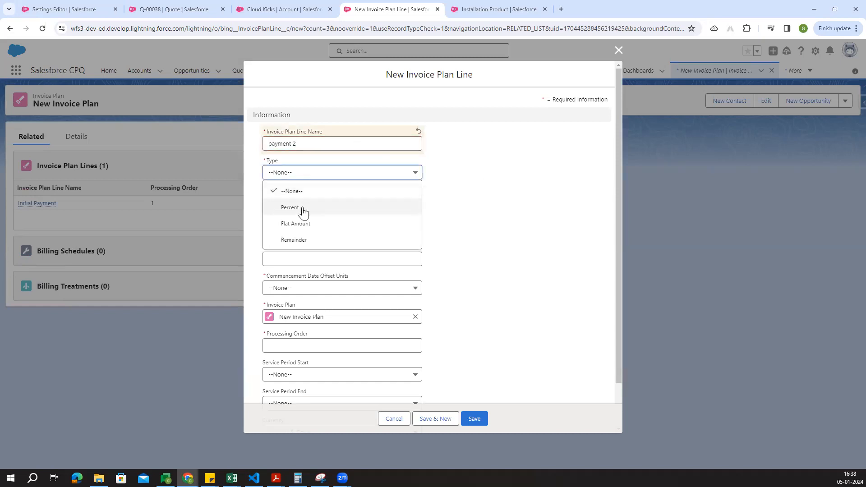
{"action": "left_click", "coordinate": [303, 212]}
{"action": "left_click", "coordinate": [288, 202]}
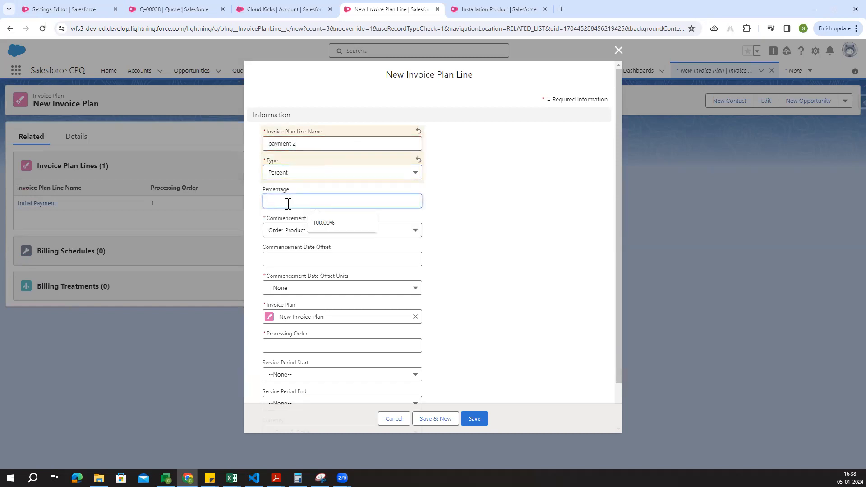
{"action": "type", "text": "100.00"}
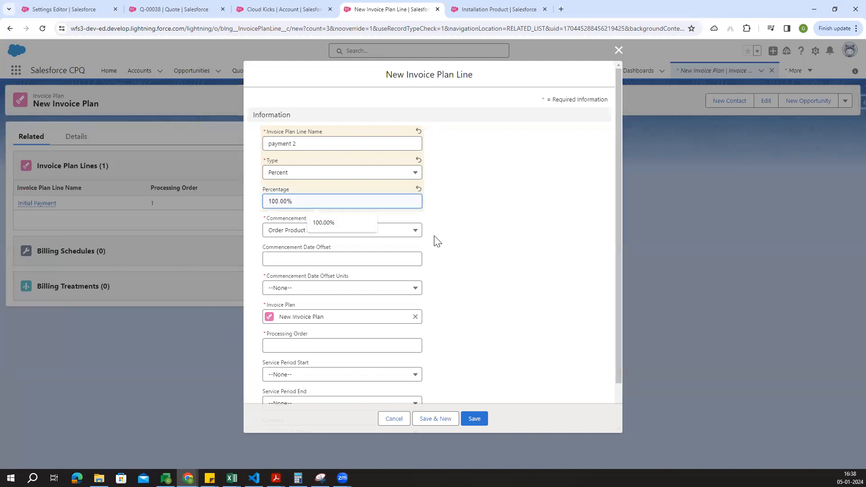
{"action": "left_click", "coordinate": [436, 240]}
Set the payment 2 line's commencement date offset to 2 Months and its processing order to 2
{"action": "left_click", "coordinate": [296, 252]}
{"action": "type", "text": "2"}
{"action": "left_click", "coordinate": [446, 264]}
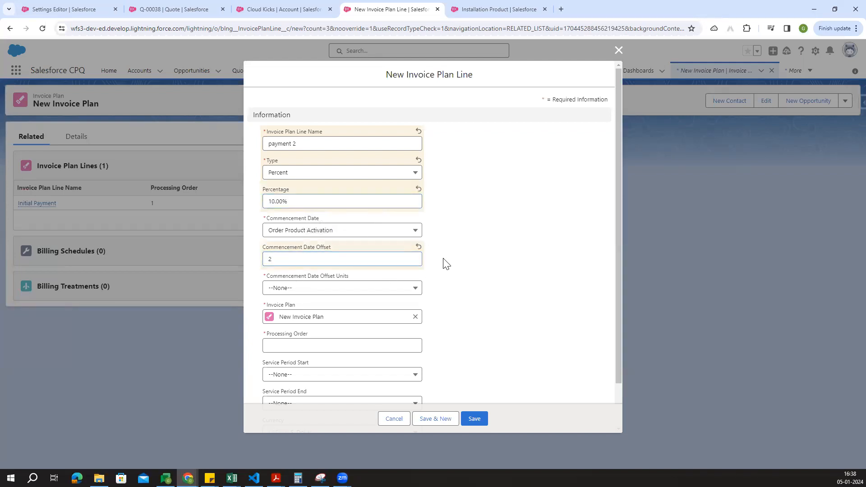
{"action": "left_click", "coordinate": [296, 289]}
{"action": "left_click", "coordinate": [303, 338]}
{"action": "scroll", "coordinate": [469, 337], "scroll_direction": "down", "scroll_amount": 1}
{"action": "left_click", "coordinate": [309, 297]}
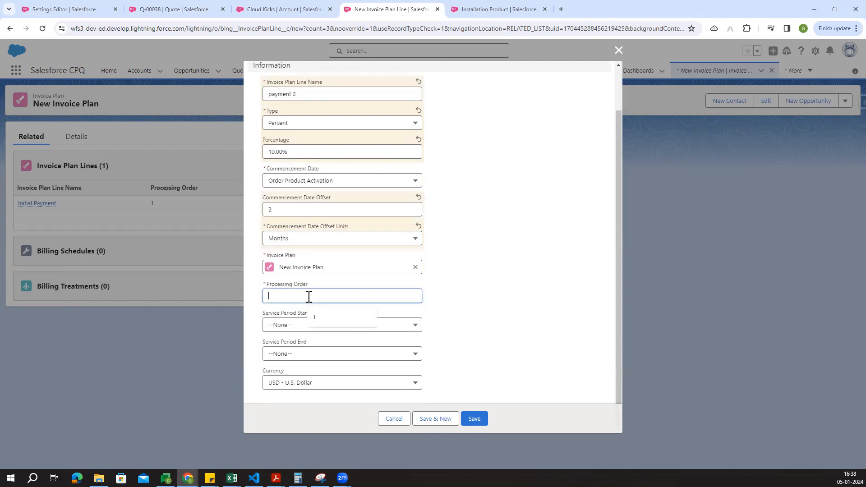
{"action": "type", "text": "2"}
{"action": "left_click", "coordinate": [499, 305]}
Change the payment 2 line's commencement date offset to 3 and save the line
{"action": "left_click", "coordinate": [298, 210]}
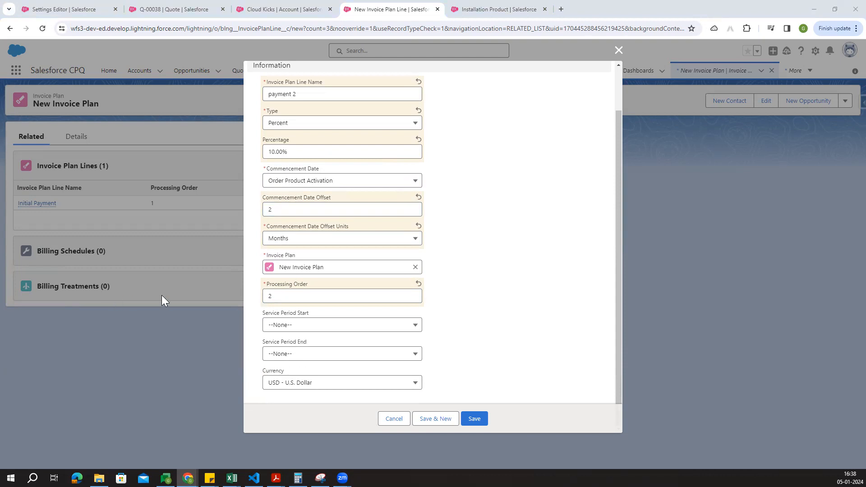
{"action": "left_click", "coordinate": [279, 211]}
{"action": "key", "text": "BackSpace"}
{"action": "type", "text": "3"}
{"action": "left_click", "coordinate": [517, 235]}
{"action": "left_click", "coordinate": [481, 420]}
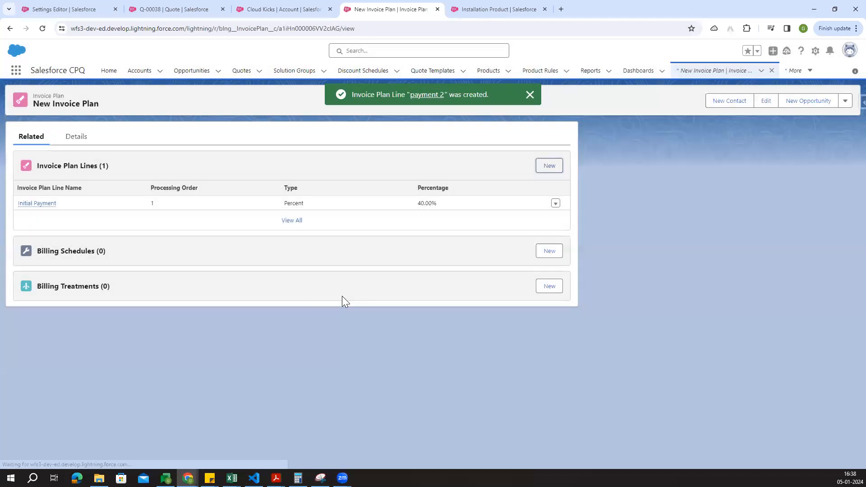
Start another invoice plan line and name it "payment 3"
{"action": "left_click", "coordinate": [548, 165]}
{"action": "left_click", "coordinate": [304, 143]}
{"action": "type", "text": "payment 2"}
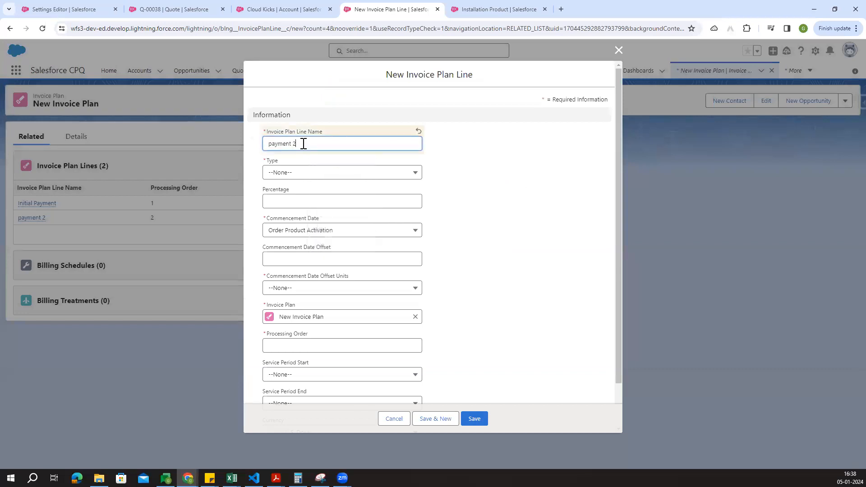
{"action": "key", "text": "BackSpace"}
{"action": "type", "text": "3"}
Set the payment 3 line's type to Percent and its percentage to 20
{"action": "left_click", "coordinate": [316, 173]}
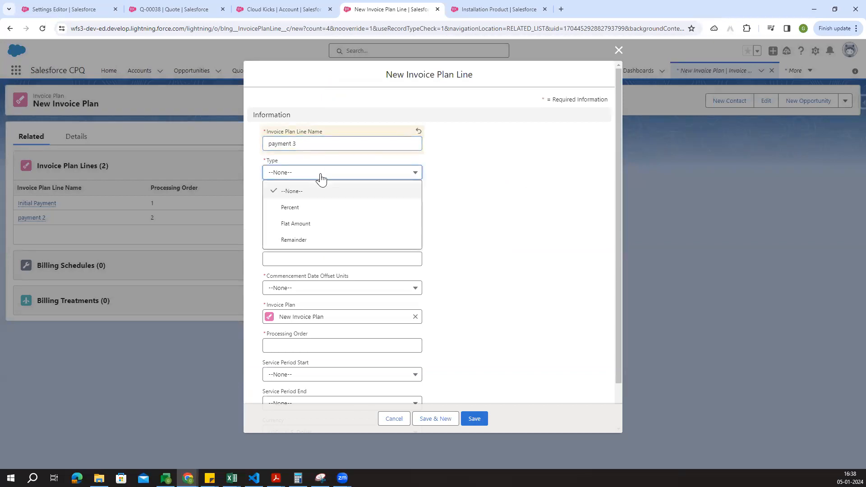
{"action": "left_click", "coordinate": [311, 210]}
{"action": "left_click", "coordinate": [334, 202]}
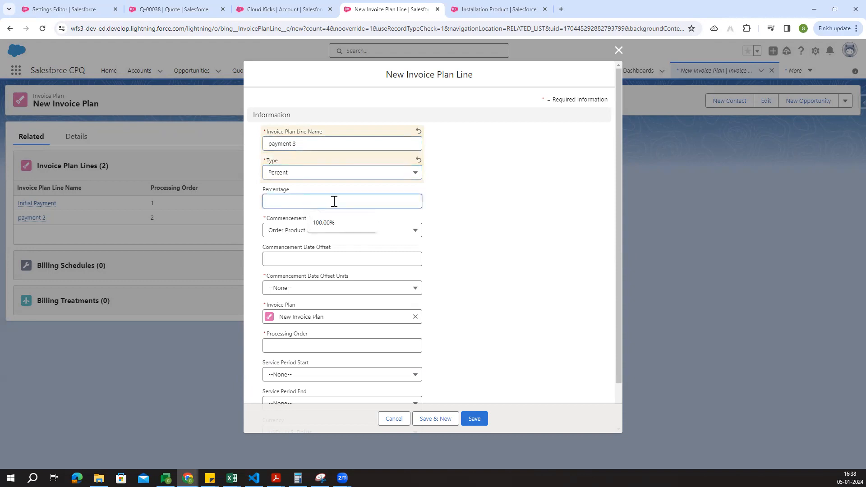
{"action": "type", "text": "20"}
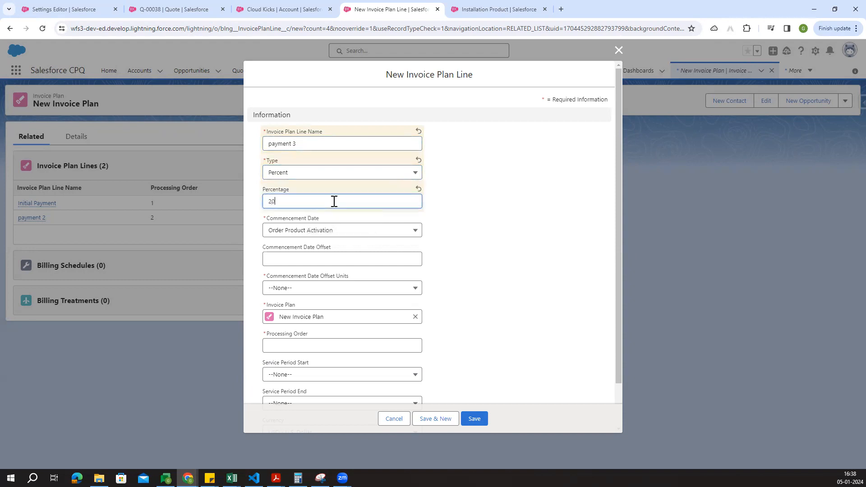
{"action": "left_click", "coordinate": [466, 224]}
Set the payment 3 line's commencement date offset to 6 with Months as the offset unit
{"action": "left_click", "coordinate": [302, 260]}
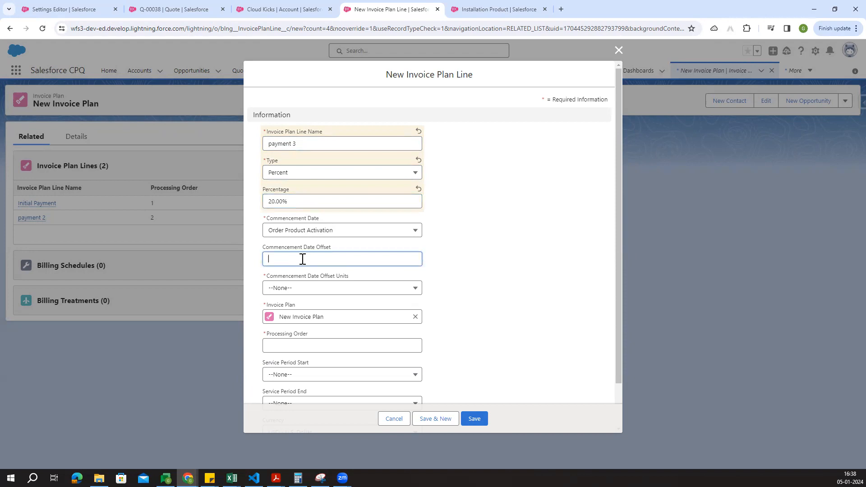
{"action": "type", "text": "6"}
{"action": "left_click", "coordinate": [542, 265]}
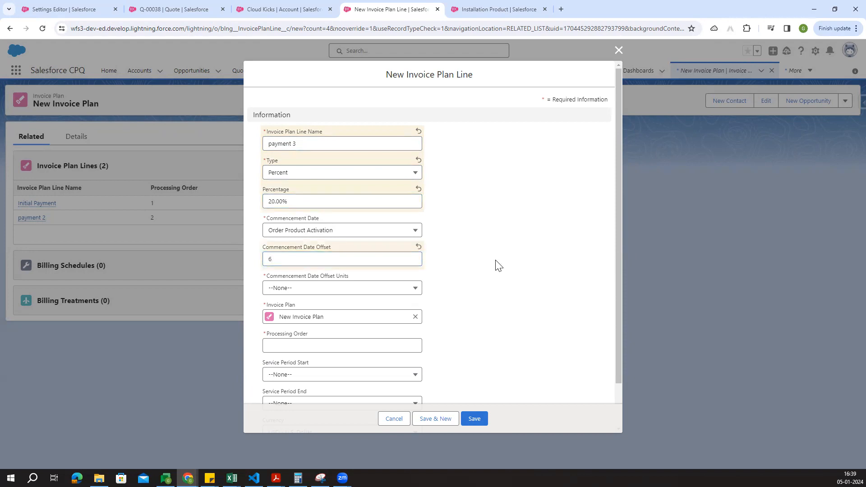
{"action": "scroll", "coordinate": [469, 284], "scroll_direction": "down", "scroll_amount": 1}
{"action": "left_click", "coordinate": [309, 247]}
{"action": "left_click", "coordinate": [319, 291]}
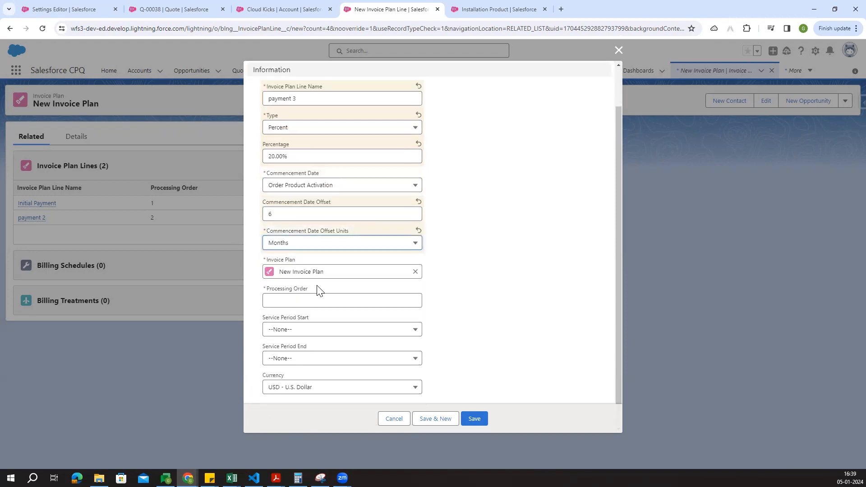
Set the payment 3 line's processing order to 3 and save the line
{"action": "left_click", "coordinate": [340, 293]}
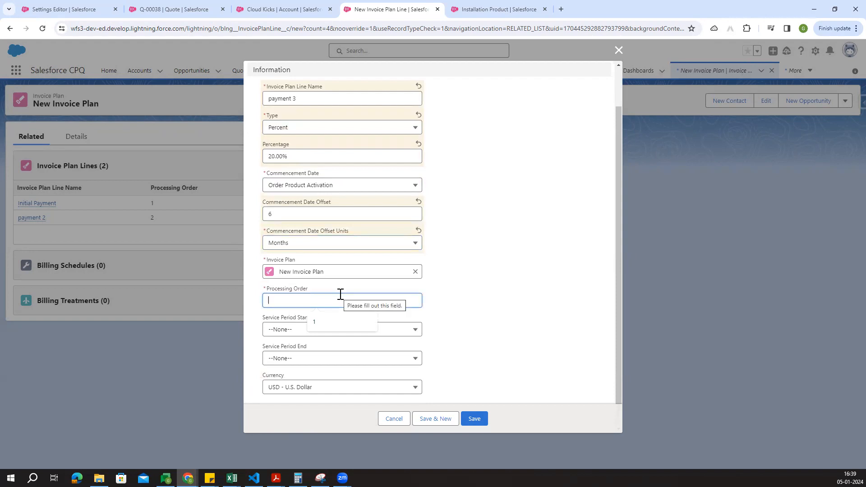
{"action": "type", "text": "3"}
{"action": "left_click", "coordinate": [495, 309]}
{"action": "left_click", "coordinate": [478, 418]}
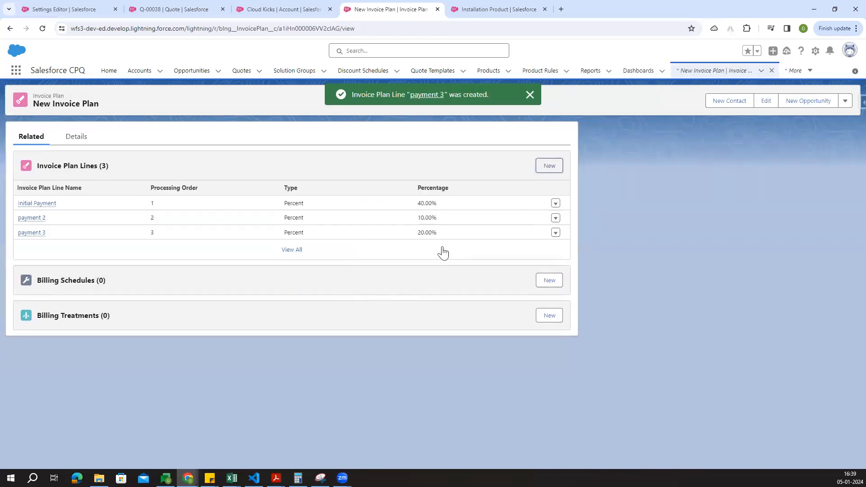
Start a fourth invoice plan line and name it "Final Payment"
{"action": "left_click", "coordinate": [549, 166]}
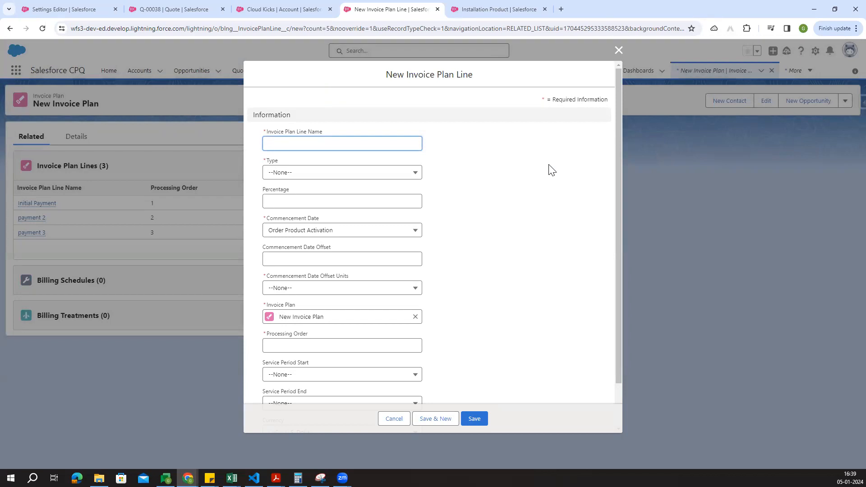
{"action": "left_click", "coordinate": [311, 148]}
{"action": "type", "text": "Final Payent"}
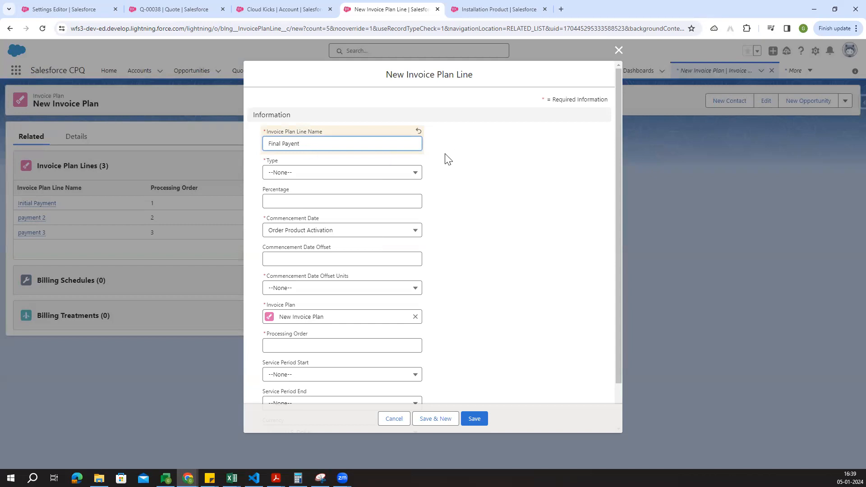
{"action": "key", "text": "BackSpace"}
{"action": "key", "text": "BackSpace"}
{"action": "type", "text": "men"}
Set the Final Payment line's type to Remainder, leaving its percentage empty
{"action": "left_click", "coordinate": [402, 173]}
{"action": "left_click", "coordinate": [317, 242]}
{"action": "left_click", "coordinate": [431, 228]}
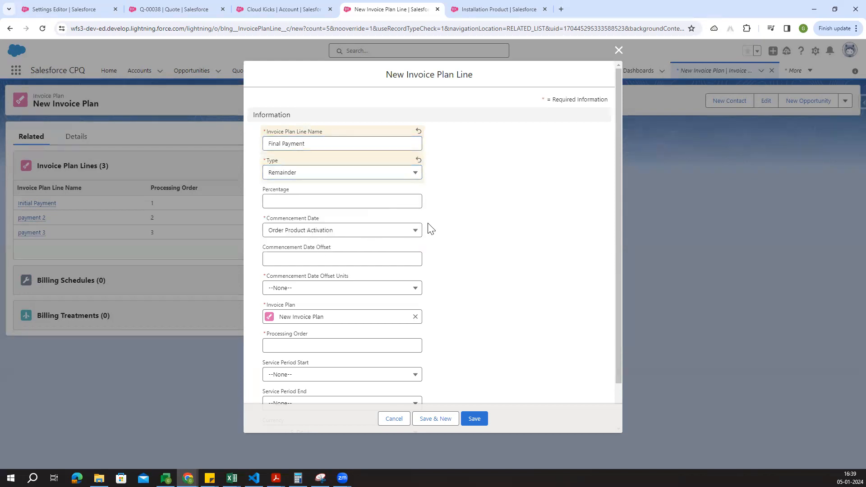
{"action": "left_click", "coordinate": [402, 178]}
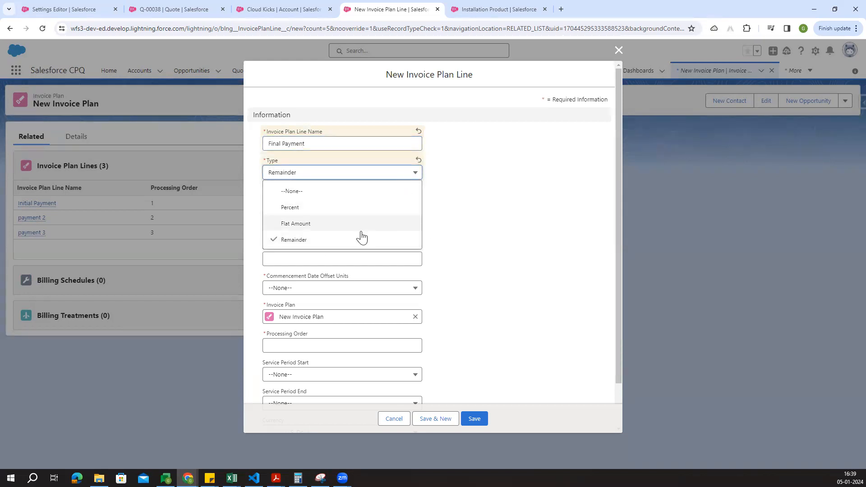
{"action": "left_click", "coordinate": [460, 211]}
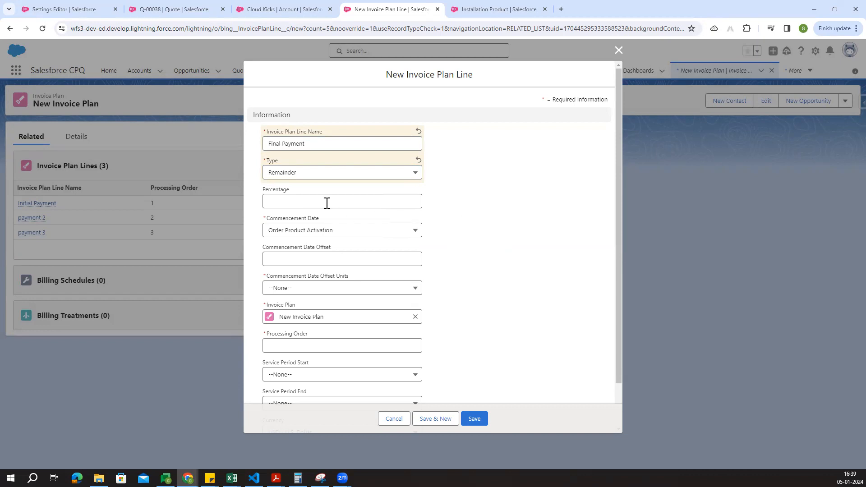
Set the Final Payment line's commencement date offset to 12 with Months as the offset unit
{"action": "left_click", "coordinate": [319, 255]}
{"action": "type", "text": "12"}
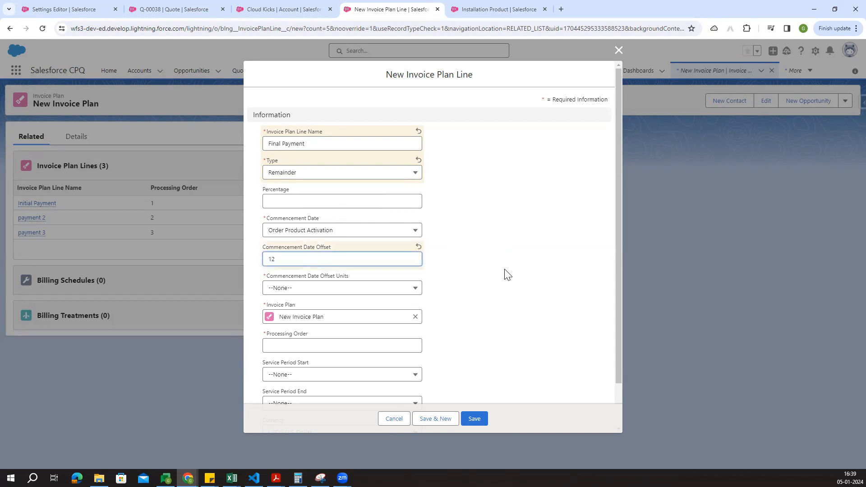
{"action": "left_click", "coordinate": [348, 294]}
{"action": "left_click", "coordinate": [315, 339]}
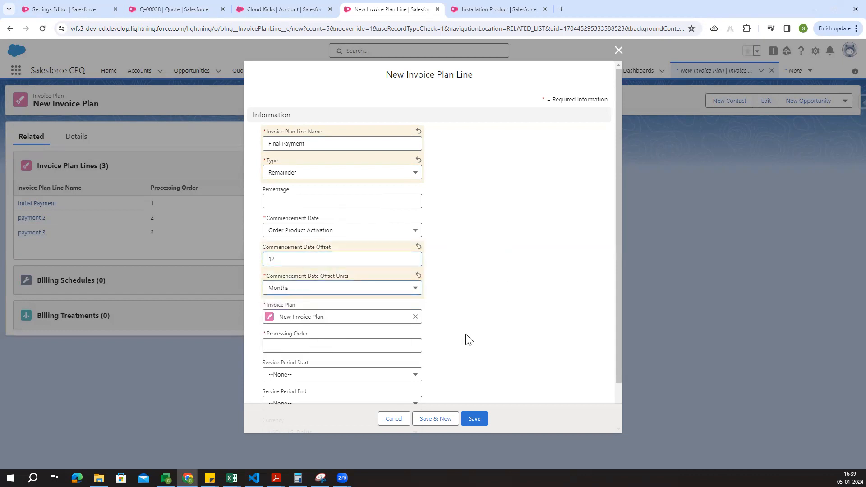
Set the Final Payment line's processing order to 4 and save the line
{"action": "left_click", "coordinate": [381, 343]}
{"action": "type", "text": "4"}
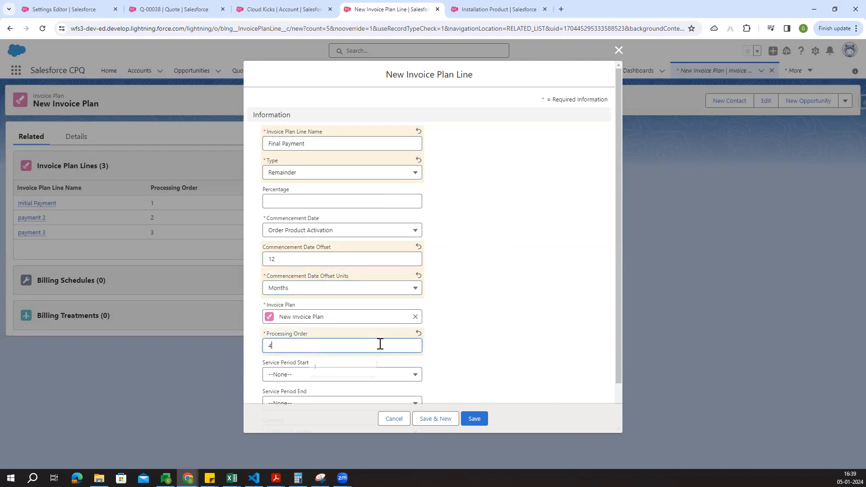
{"action": "left_click", "coordinate": [578, 336]}
{"action": "scroll", "coordinate": [578, 336], "scroll_direction": "down", "scroll_amount": 1}
{"action": "left_click", "coordinate": [478, 416]}
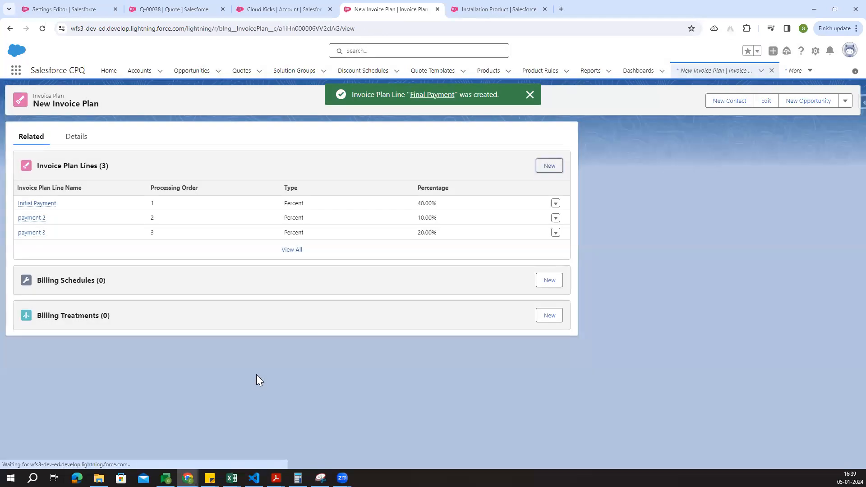
Review the full list of invoice plan lines, and return to the New Invoice Plan record's related lists
{"action": "left_click", "coordinate": [291, 264]}
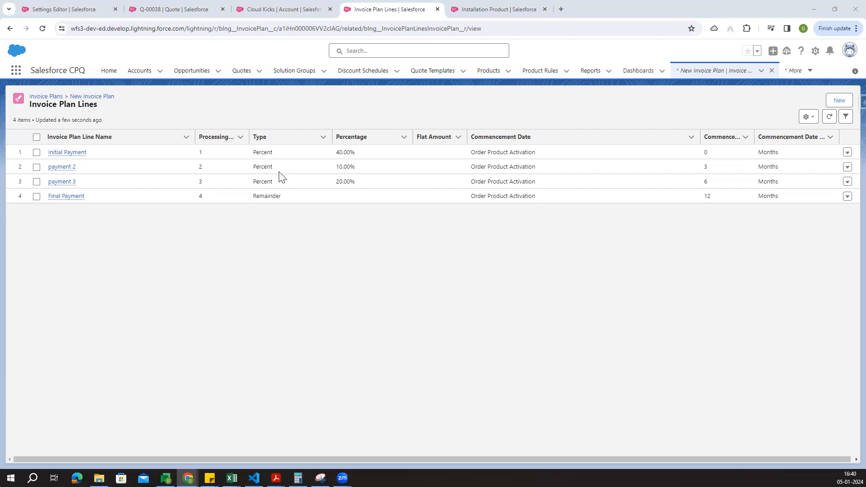
{"action": "left_click", "coordinate": [112, 98]}
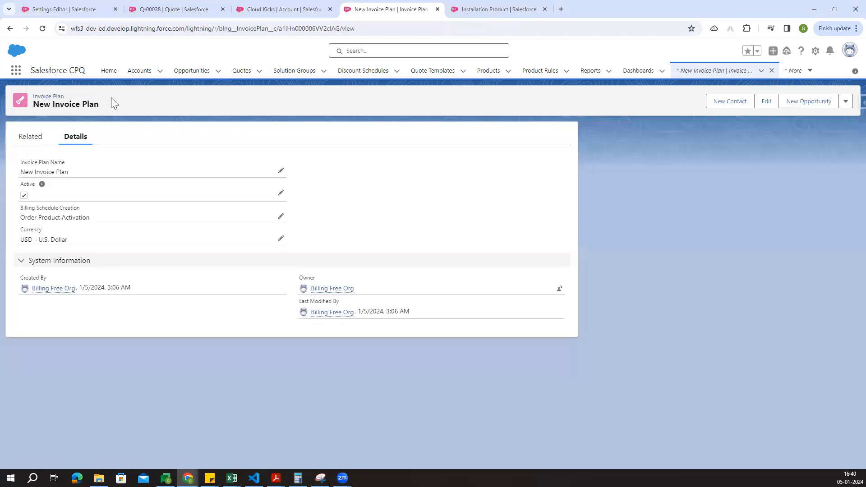
{"action": "left_click", "coordinate": [28, 137]}
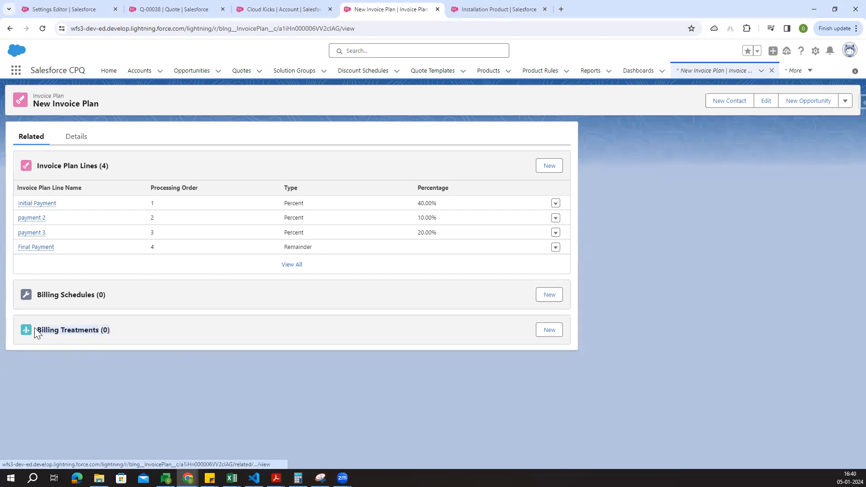
Start a billing treatment from the New Invoice Plan record and name it "New invoice Plan treatment"
{"action": "left_click", "coordinate": [559, 335]}
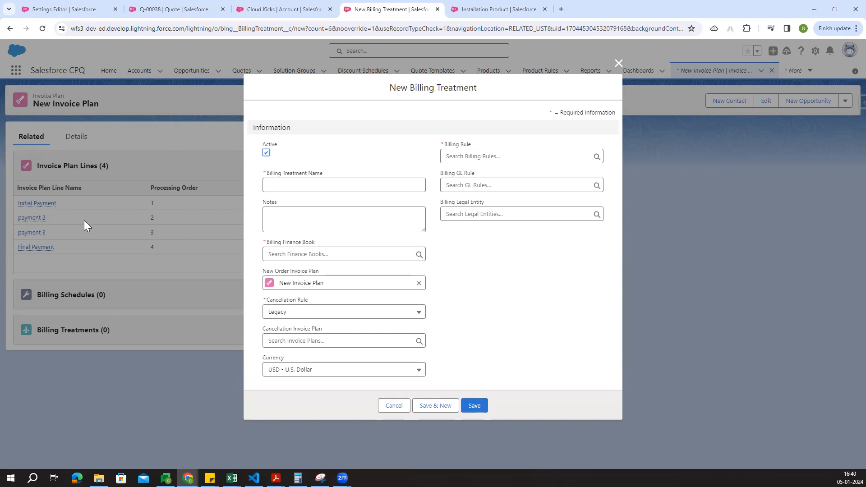
{"action": "left_click", "coordinate": [392, 407]}
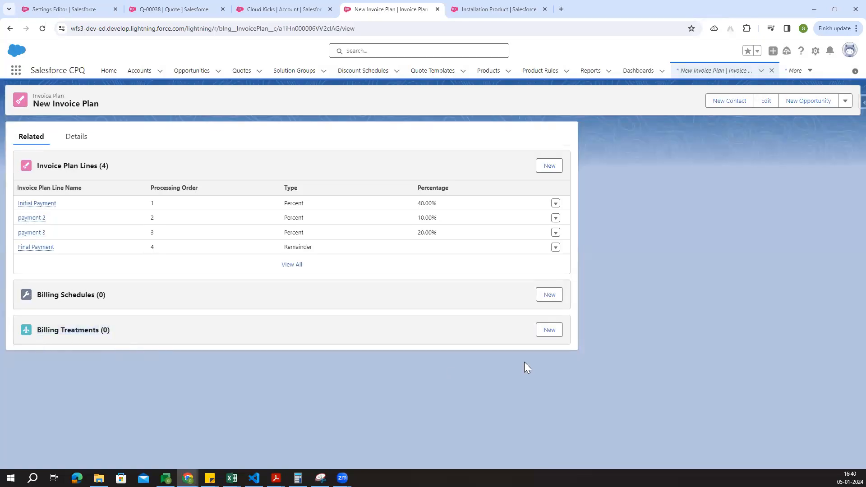
{"action": "left_click", "coordinate": [546, 333]}
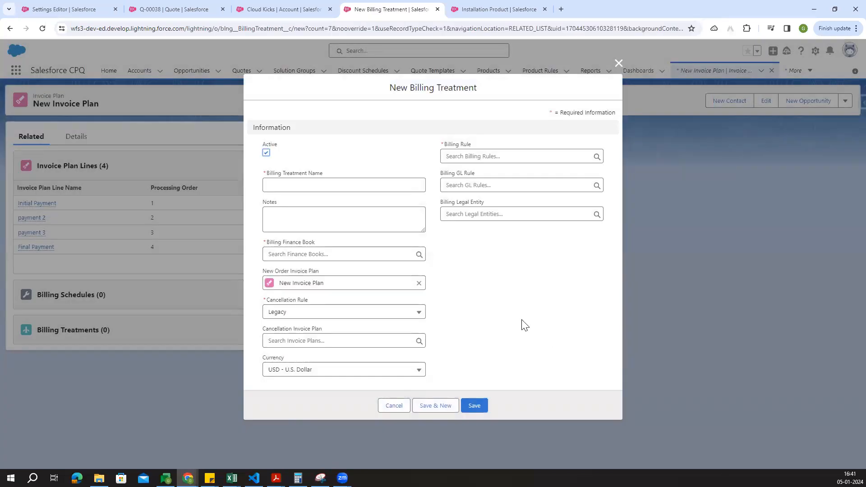
{"action": "left_click", "coordinate": [292, 187]}
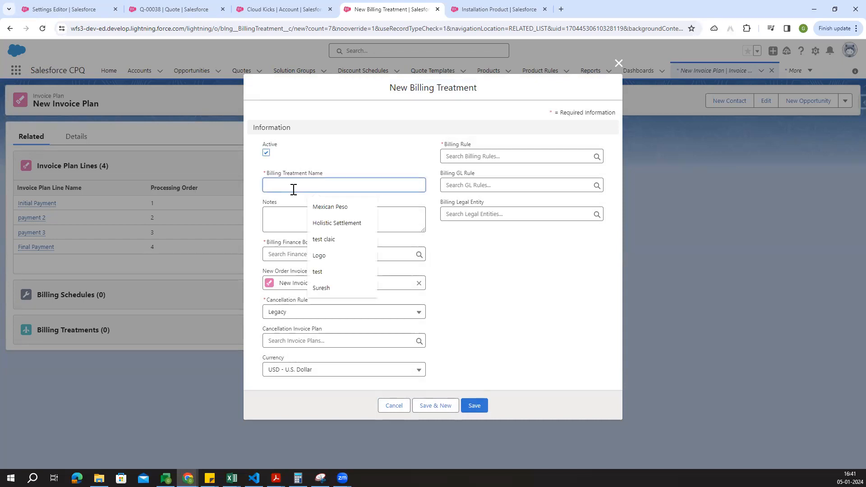
{"action": "type", "text": "New "}
{"action": "type", "text": "Billing"}
{"action": "key", "text": "BackSpace"}
{"action": "key", "text": "BackSpace"}
{"action": "key", "text": "BackSpace"}
{"action": "key", "text": "BackSpace"}
{"action": "key", "text": "BackSpace"}
{"action": "key", "text": "BackSpace"}
{"action": "key", "text": "BackSpace"}
{"action": "key", "text": "BackSpace"}
{"action": "key", "text": "BackSpace"}
{"action": "key", "text": "BackSpace"}
{"action": "key", "text": "BackSpace"}
{"action": "key", "text": "BackSpace"}
{"action": "type", "text": "New invoice "}
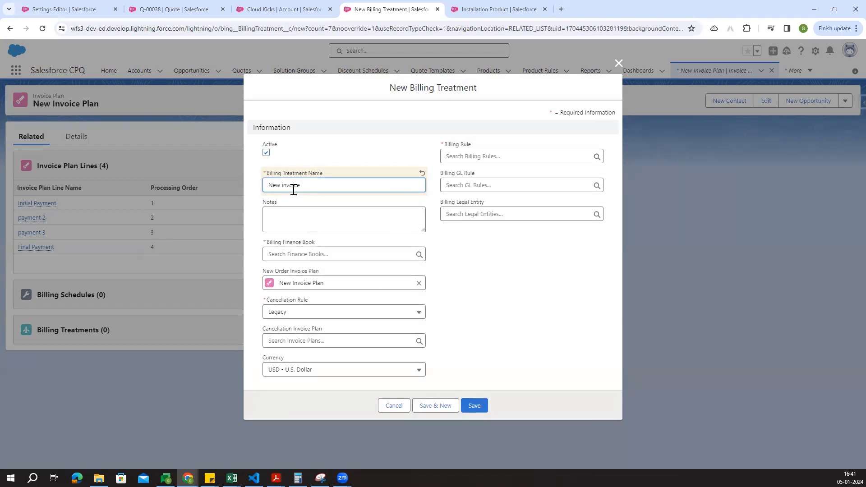
{"action": "type", "text": "Pa"}
{"action": "type", "text": "an tr"}
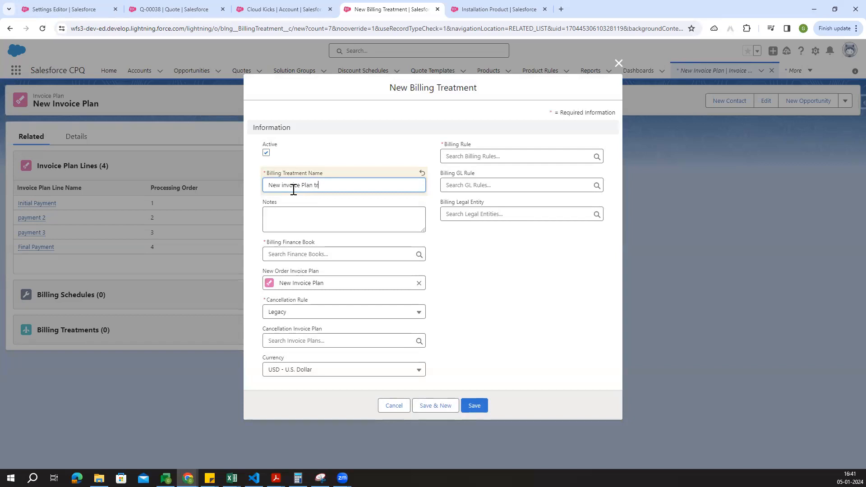
{"action": "key", "text": "BackSpace"}
{"action": "key", "text": "BackSpace"}
{"action": "type", "text": "treat"}
{"action": "left_click", "coordinate": [354, 205]}
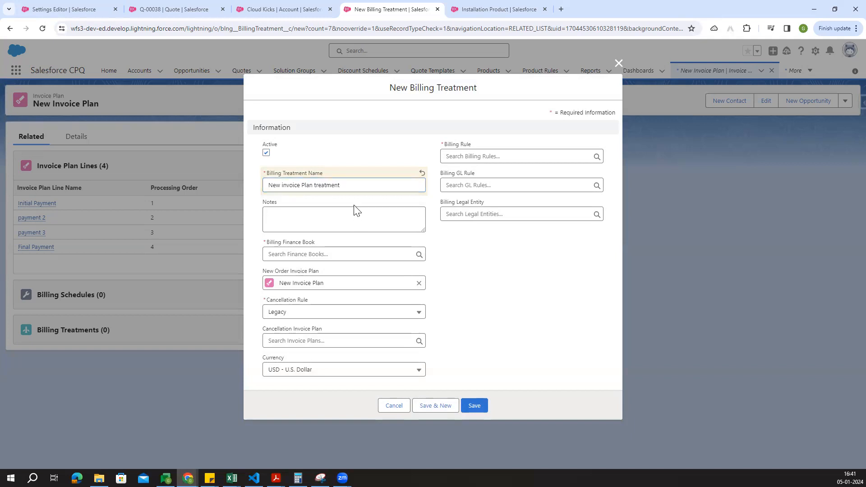
Set the billing treatment's finance book to New Finance Book 22-12-2023
{"action": "left_click", "coordinate": [316, 257]}
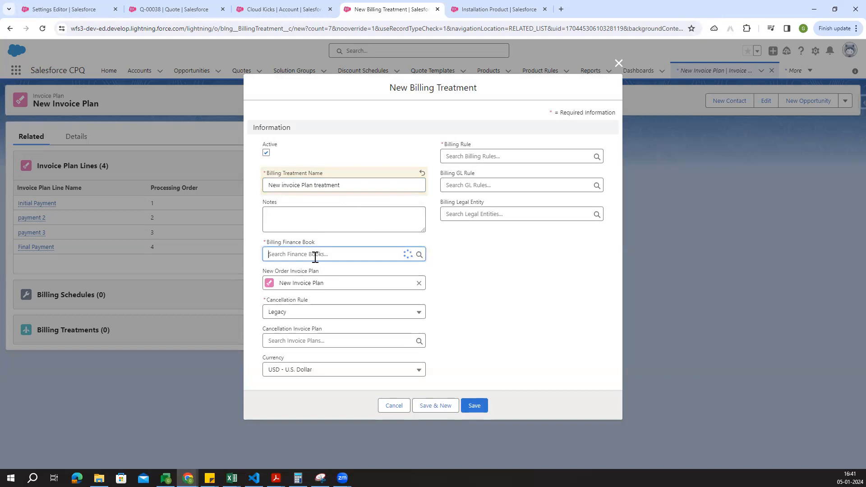
{"action": "left_click", "coordinate": [336, 288]}
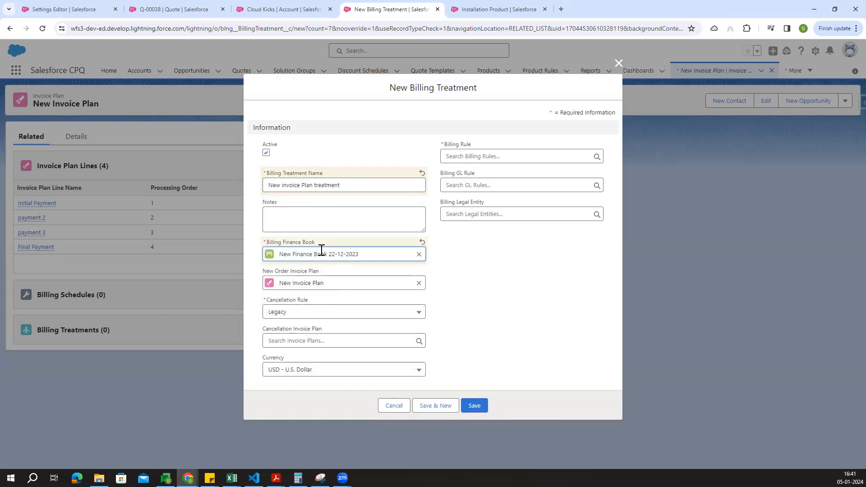
{"action": "left_click", "coordinate": [504, 305]}
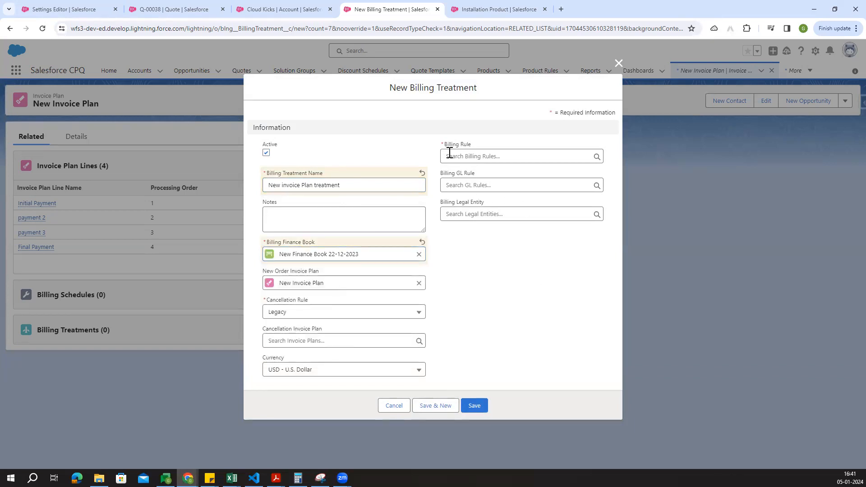
Open the MileStone product from the products list and check the billing rule in its Salesforce Billing Configuration
{"action": "left_click_drag", "start_coordinate": [446, 147], "coordinate": [482, 143]}
{"action": "left_click", "coordinate": [319, 6]}
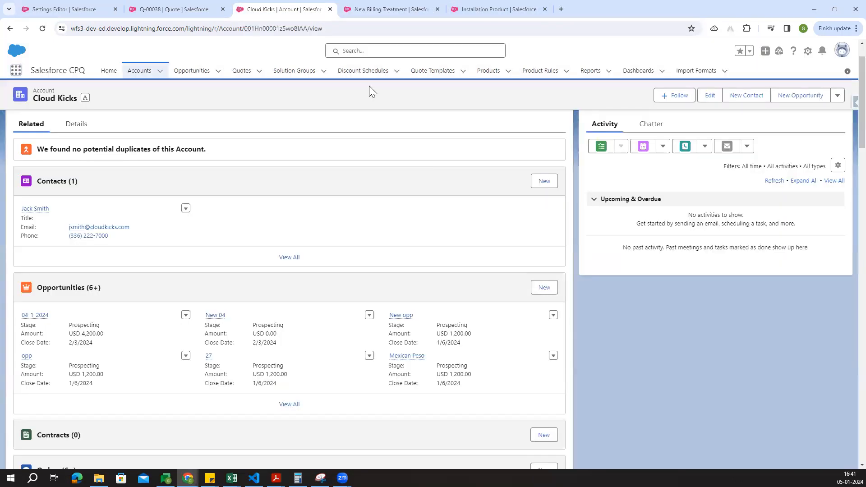
{"action": "middle_click", "coordinate": [485, 71]}
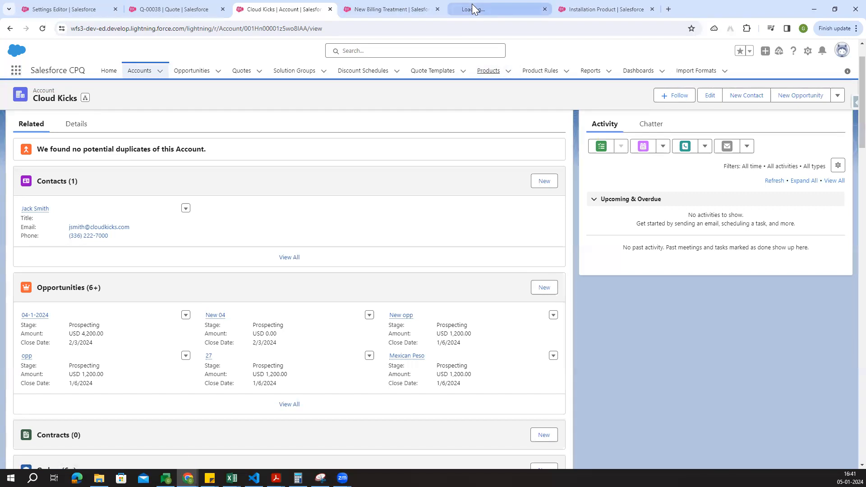
{"action": "left_click", "coordinate": [373, 5]}
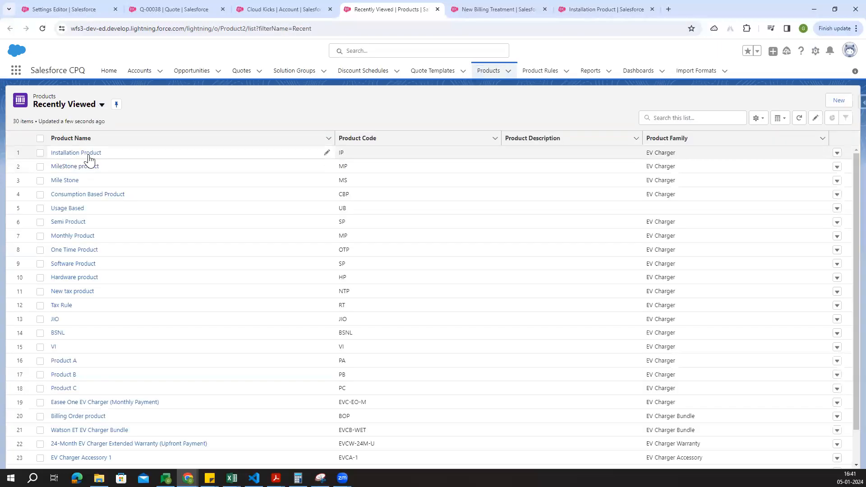
{"action": "left_click", "coordinate": [88, 154]}
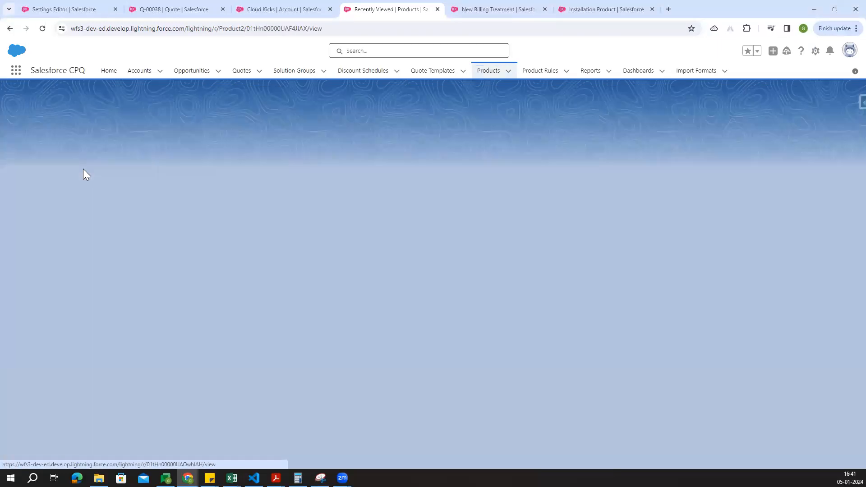
{"action": "left_click", "coordinate": [10, 28]}
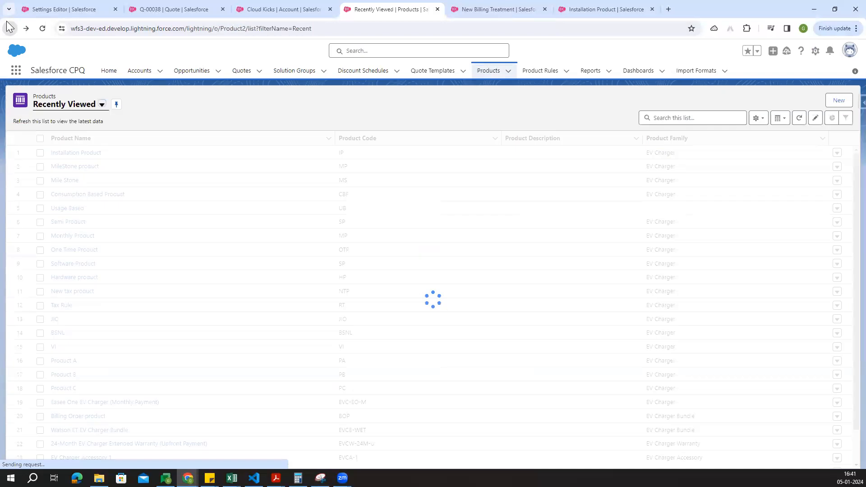
{"action": "left_click", "coordinate": [75, 167]}
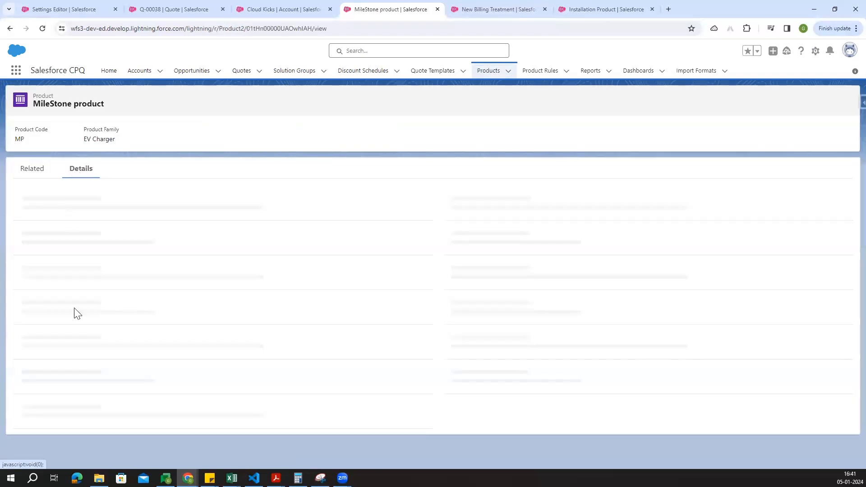
{"action": "scroll", "coordinate": [153, 296], "scroll_direction": "down", "scroll_amount": 15}
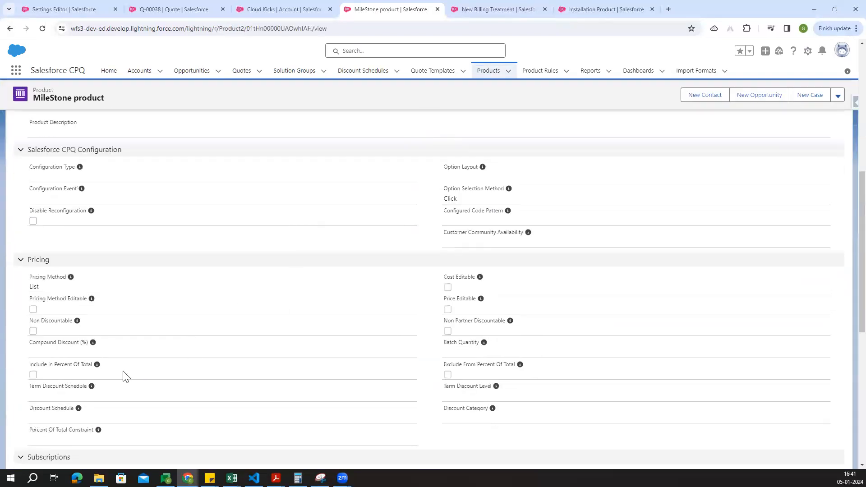
{"action": "scroll", "coordinate": [153, 394], "scroll_direction": "down", "scroll_amount": 1}
{"action": "left_click_drag", "start_coordinate": [26, 359], "coordinate": [109, 360]}
Set the billing treatment's billing rule to New Billing Rule 22-12-2023, comparing it with the MileStone product's billing configuration
{"action": "left_click", "coordinate": [482, 4]}
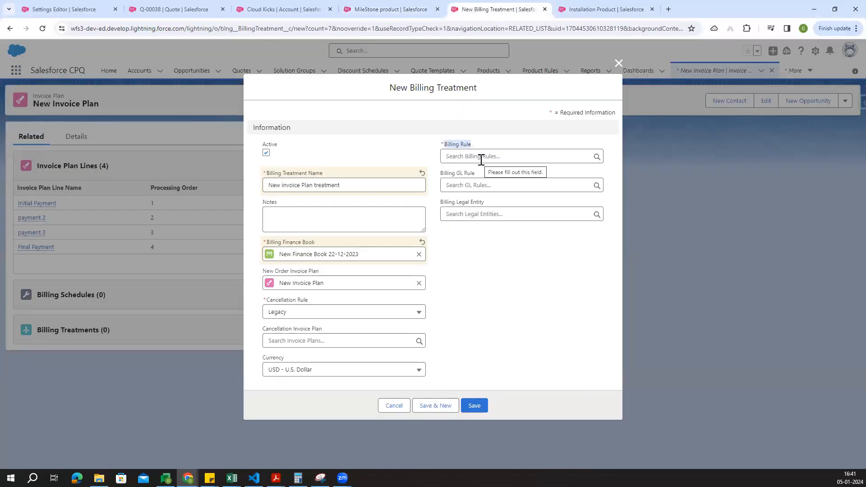
{"action": "left_click", "coordinate": [408, 9]}
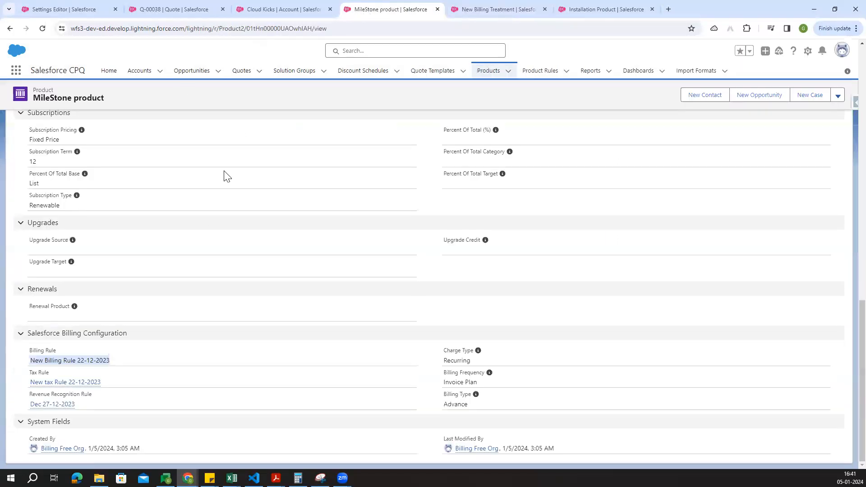
{"action": "left_click", "coordinate": [457, 6]}
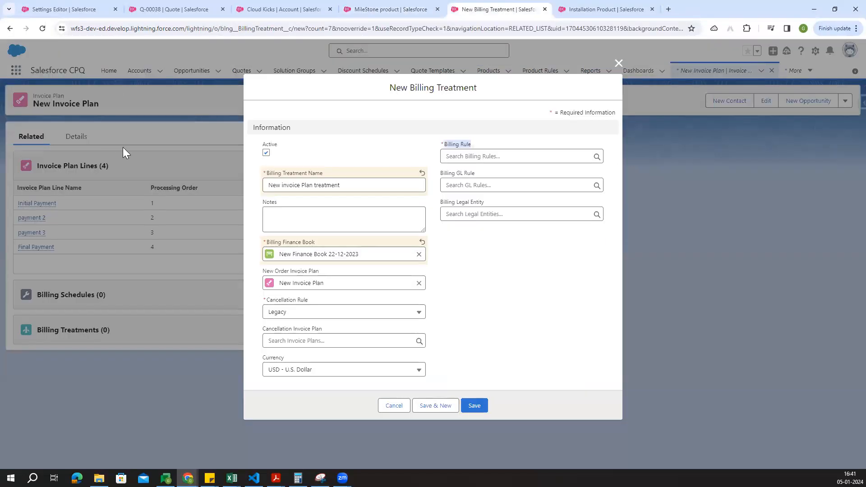
{"action": "left_click", "coordinate": [463, 157]}
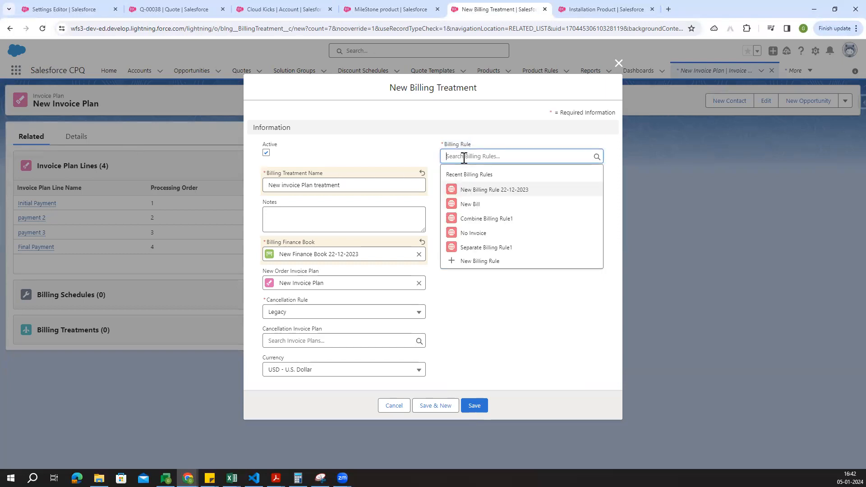
{"action": "left_click", "coordinate": [505, 190]}
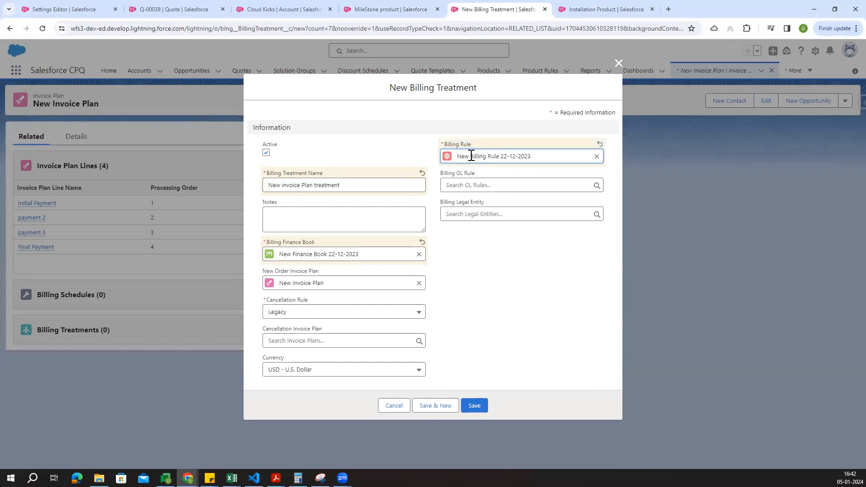
{"action": "left_click", "coordinate": [386, 10]}
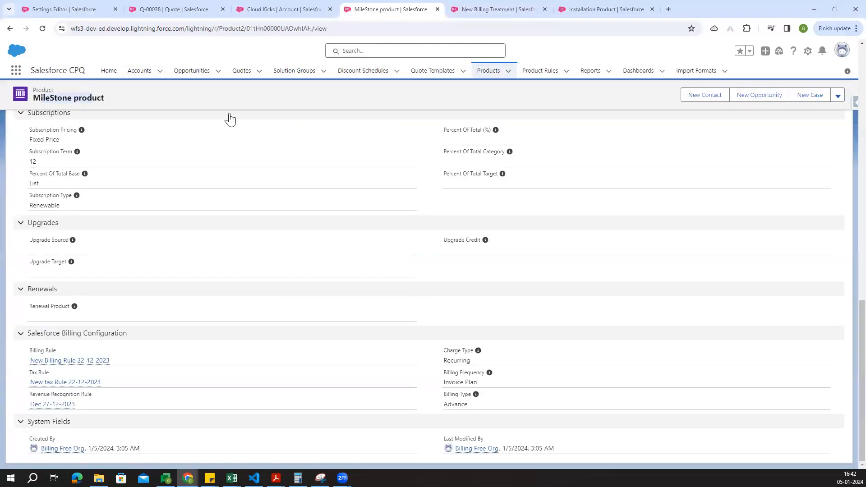
{"action": "left_click", "coordinate": [518, 7]}
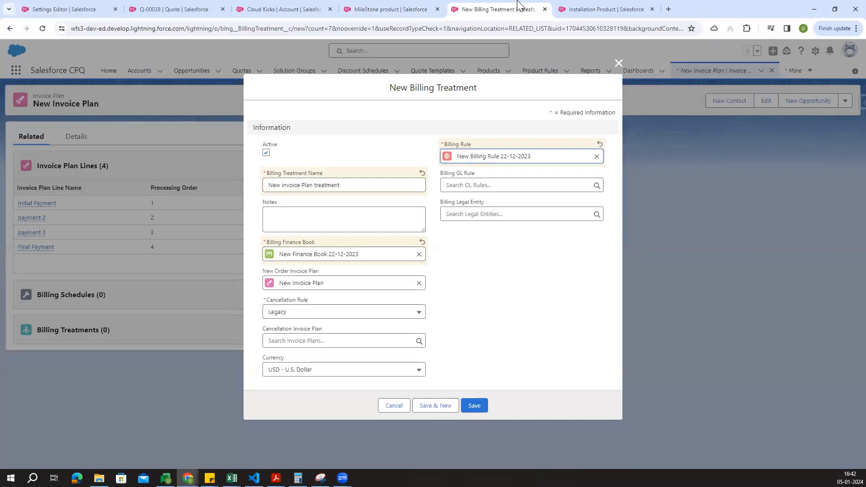
Assign New GL Rule 27-12-2023 and the legal entity New Legal 22-12-2023 to the billing treatment, and save it
{"action": "left_click", "coordinate": [503, 185]}
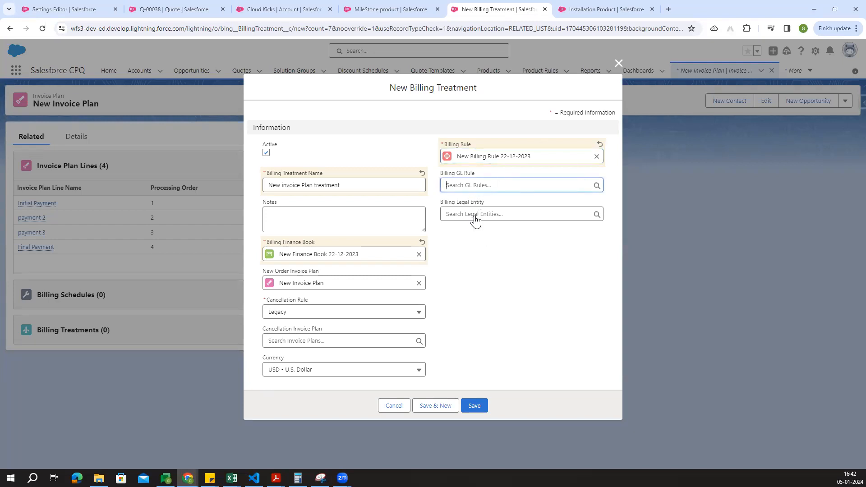
{"action": "left_click", "coordinate": [476, 220]}
{"action": "left_click", "coordinate": [475, 215]}
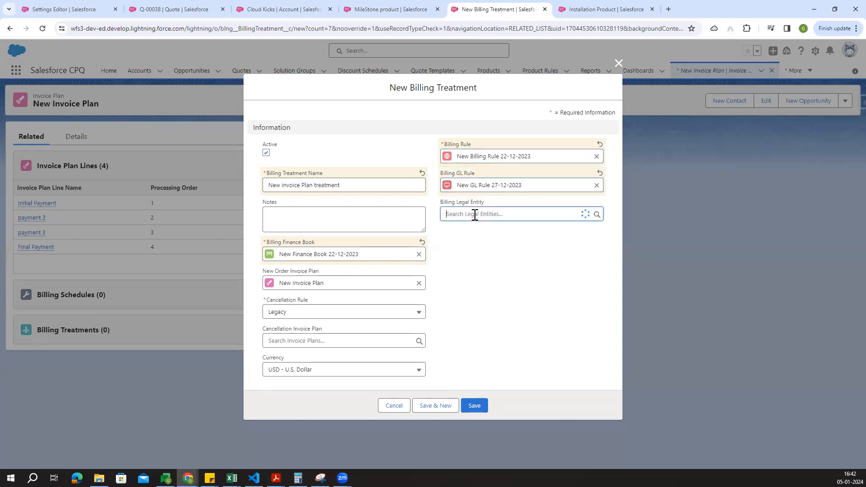
{"action": "left_click", "coordinate": [482, 247]}
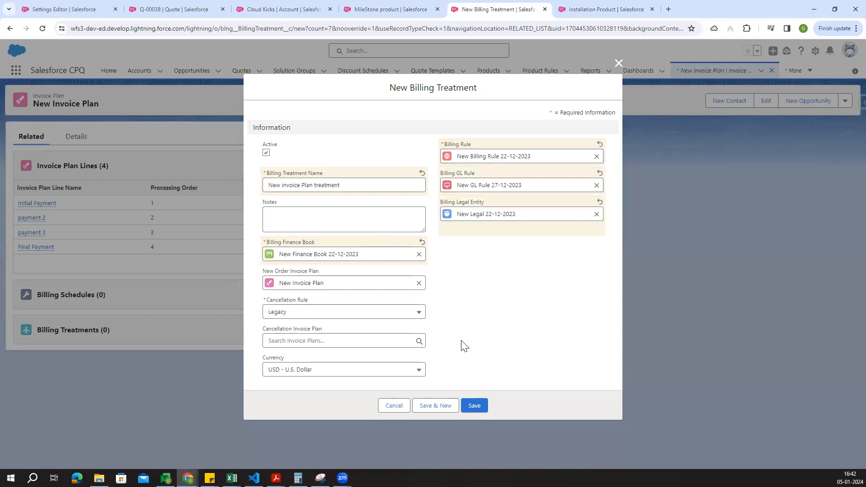
{"action": "left_click", "coordinate": [475, 405]}
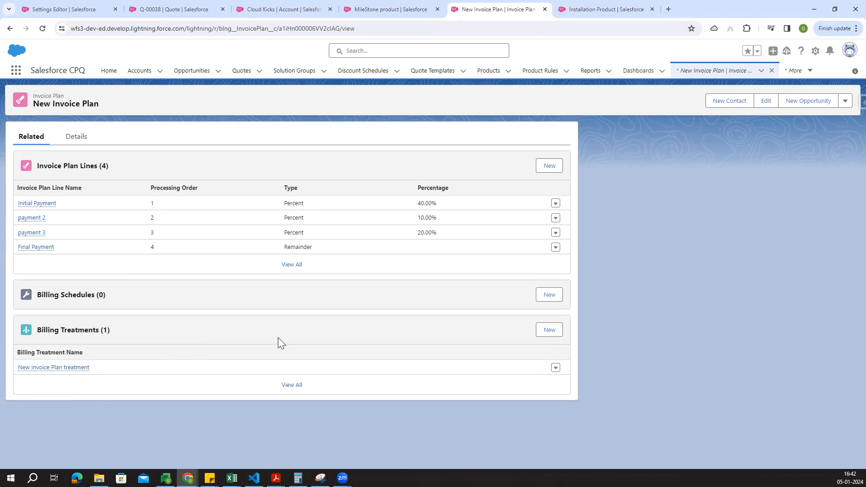
Start a new opportunity from the Cloud Kicks account and name it "05-01-2024 opp"
{"action": "left_click", "coordinate": [302, 8]}
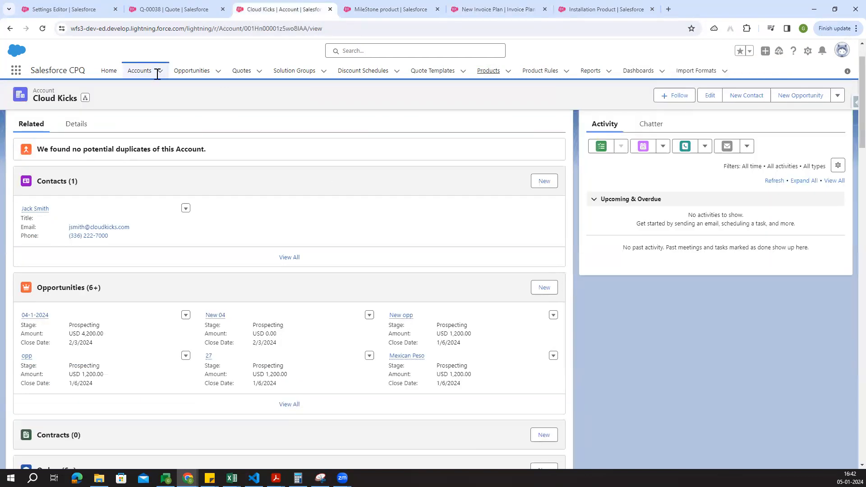
{"action": "left_click", "coordinate": [537, 289]}
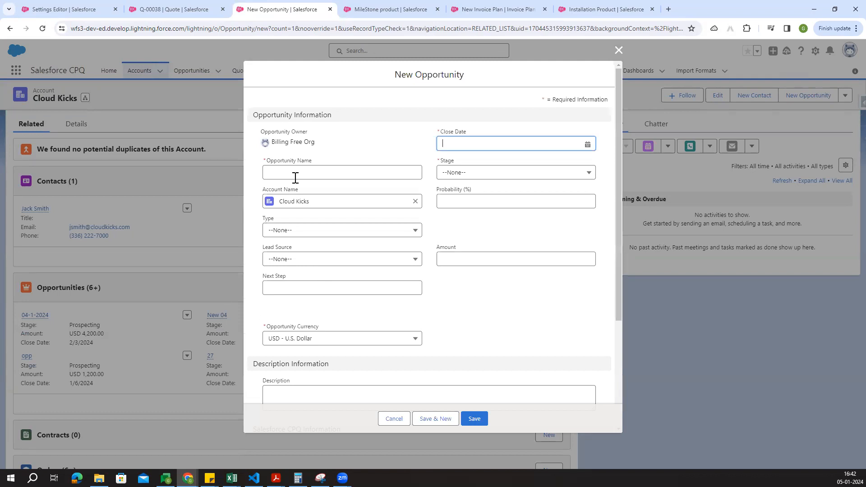
{"action": "left_click", "coordinate": [295, 181]}
{"action": "type", "text": "05-01-2024 opp"}
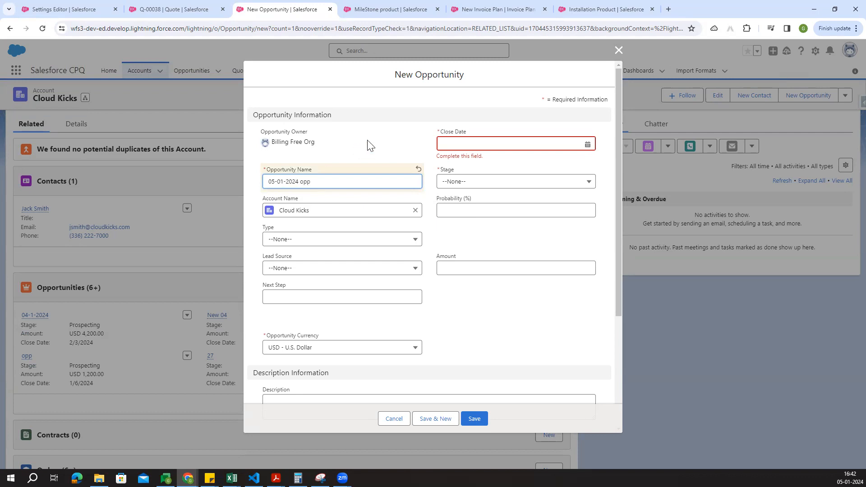
Set the opportunity's close date to 2/10/2024 and its stage to Prospecting, and save the opportunity
{"action": "left_click", "coordinate": [487, 148]}
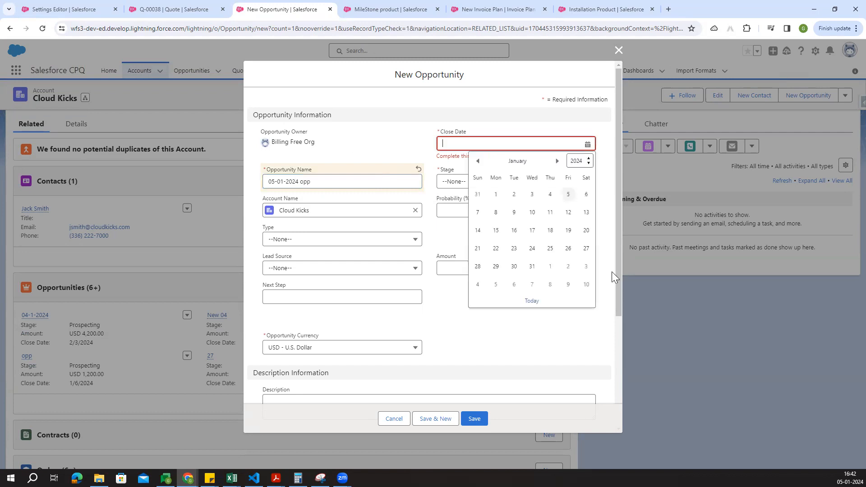
{"action": "left_click", "coordinate": [588, 287]}
{"action": "left_click", "coordinate": [530, 329]}
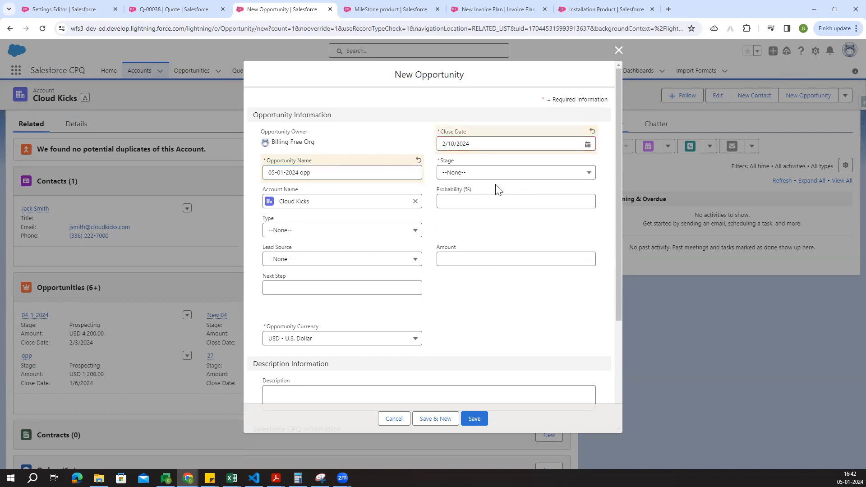
{"action": "left_click", "coordinate": [479, 173]}
{"action": "left_click", "coordinate": [470, 205]}
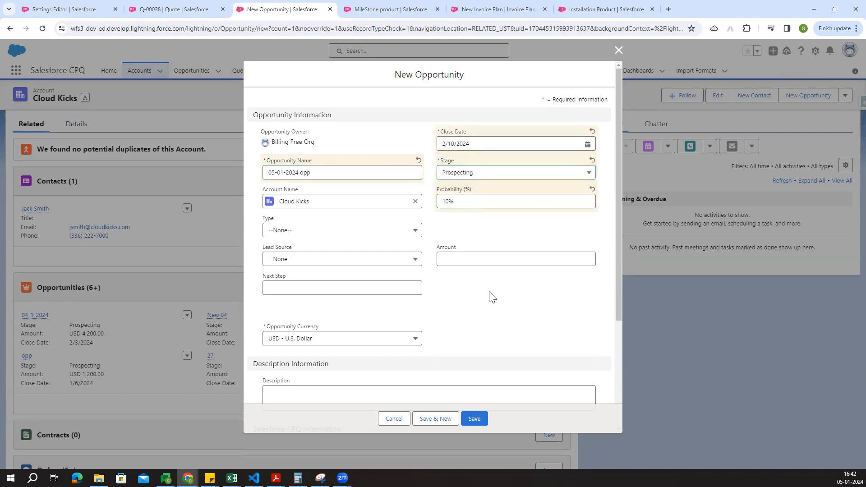
{"action": "scroll", "coordinate": [491, 296], "scroll_direction": "down", "scroll_amount": 3}
{"action": "scroll", "coordinate": [373, 207], "scroll_direction": "up", "scroll_amount": 3}
{"action": "scroll", "coordinate": [469, 298], "scroll_direction": "down", "scroll_amount": 1}
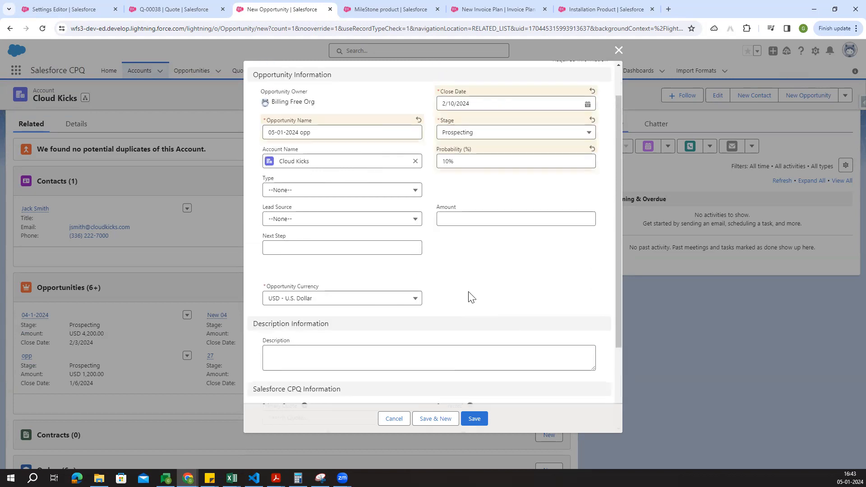
{"action": "scroll", "coordinate": [469, 297], "scroll_direction": "down", "scroll_amount": 3}
{"action": "left_click", "coordinate": [474, 420]}
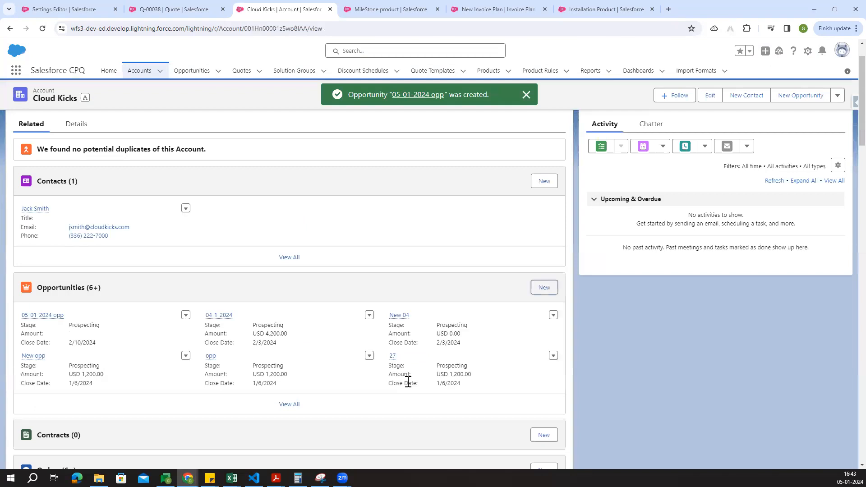
Open the details of 05-01-2024 opp from the account's full opportunity list and start a new quote for it
{"action": "left_click", "coordinate": [289, 404]}
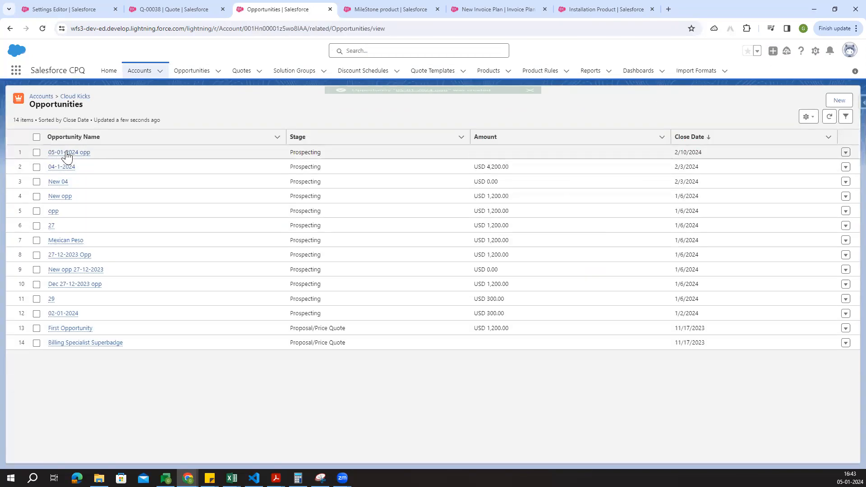
{"action": "left_click", "coordinate": [67, 153]}
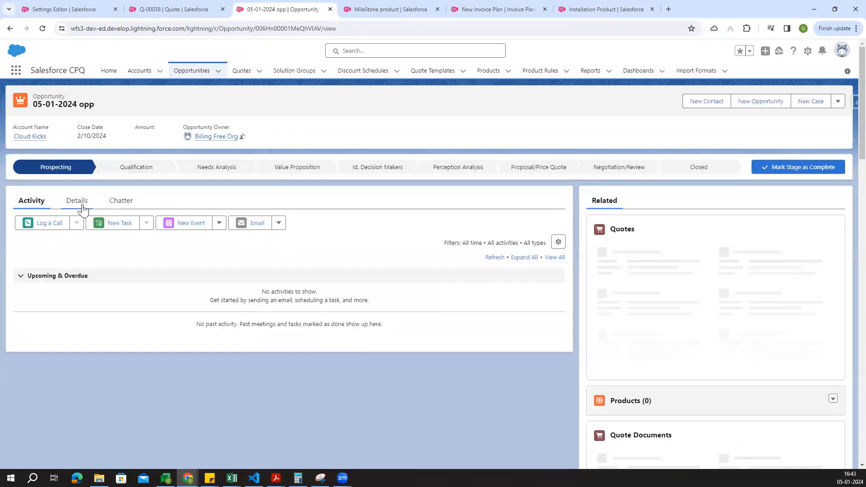
{"action": "left_click", "coordinate": [77, 201]}
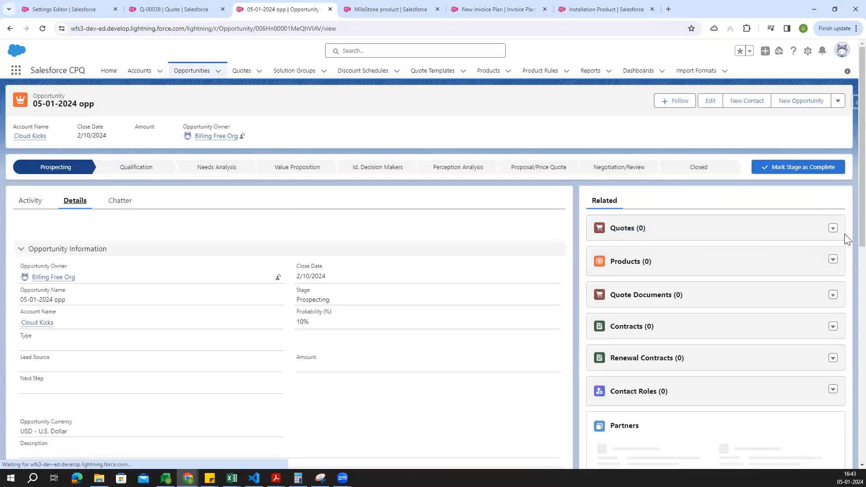
{"action": "left_click", "coordinate": [833, 229]}
{"action": "left_click", "coordinate": [799, 244]}
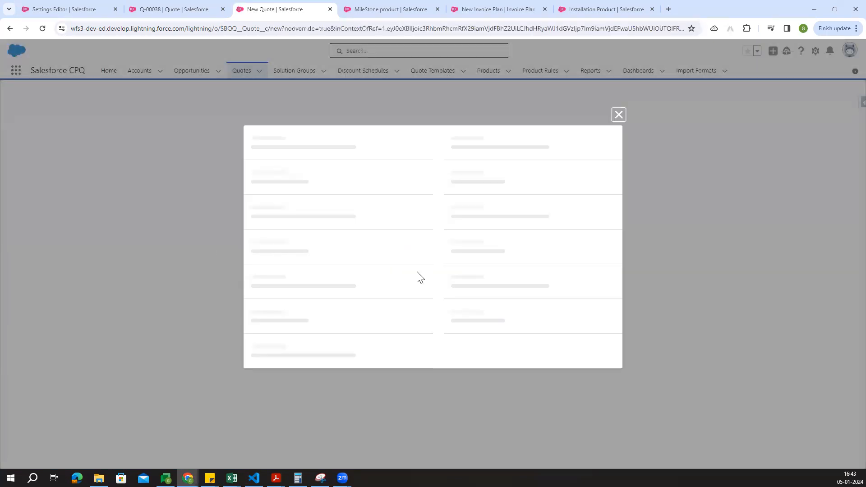
Mark the quote as primary, with 05-01-2024 opp as its opportunity and Cloud Kicks as its account
{"action": "left_click", "coordinate": [266, 154]}
{"action": "left_click", "coordinate": [489, 127]}
{"action": "left_click", "coordinate": [483, 161]}
{"action": "left_click", "coordinate": [484, 156]}
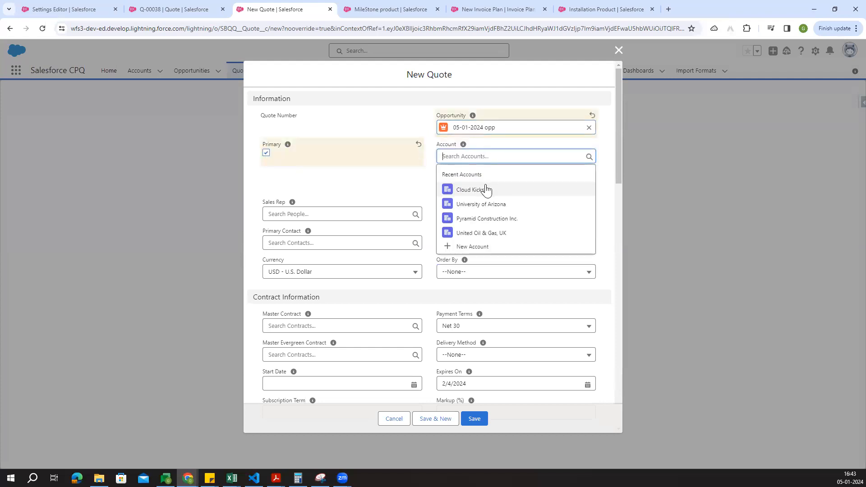
{"action": "left_click", "coordinate": [485, 190]}
Set the quote's sales rep to Billing Free Org and save the quote
{"action": "left_click", "coordinate": [331, 215]}
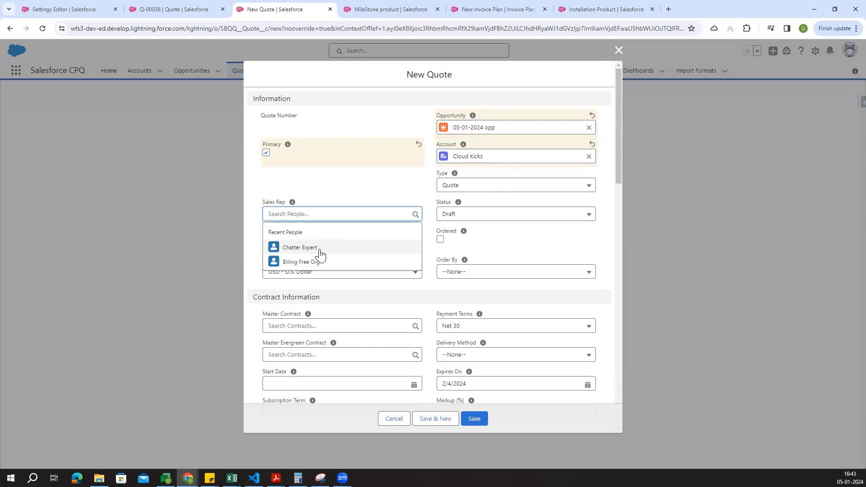
{"action": "left_click", "coordinate": [319, 262]}
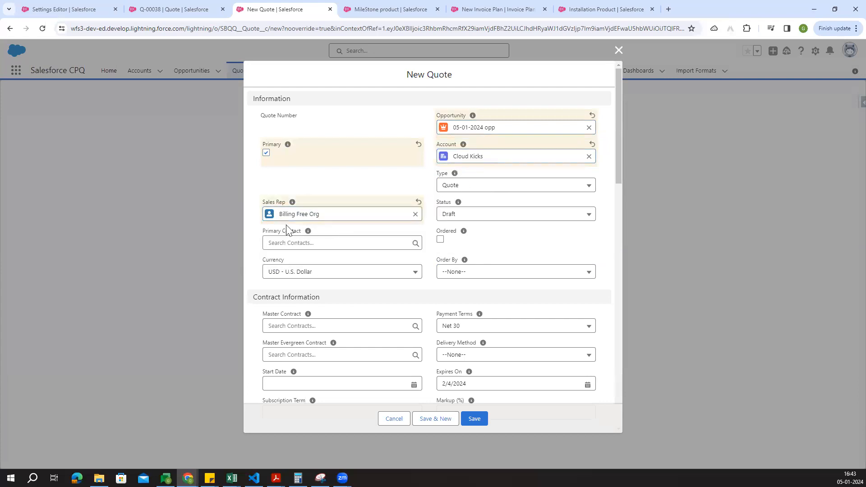
{"action": "left_click", "coordinate": [475, 419]}
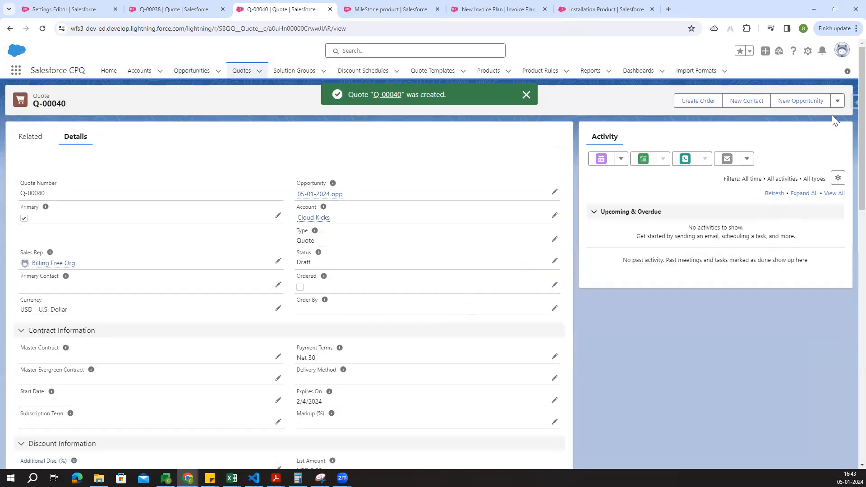
Start editing the quote's lines with the Standard Price Book, and set the start date to 1/1/2024 and the subscription term to 12
{"action": "left_click", "coordinate": [838, 100]}
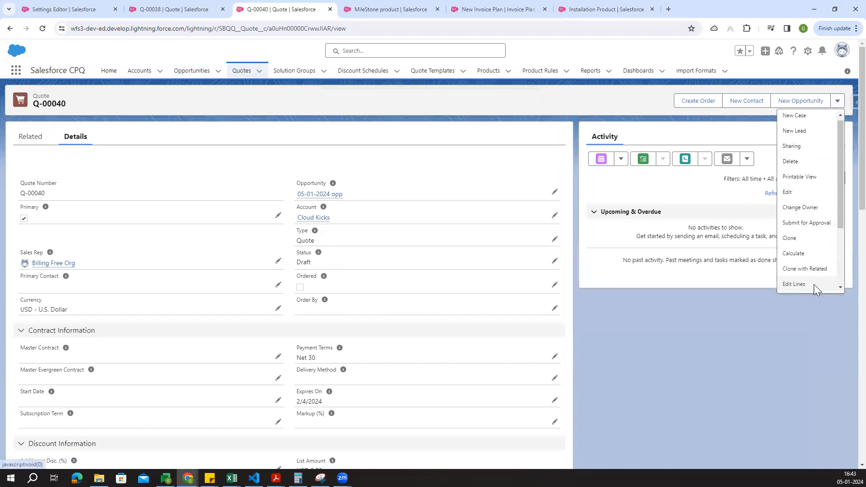
{"action": "left_click", "coordinate": [813, 285]}
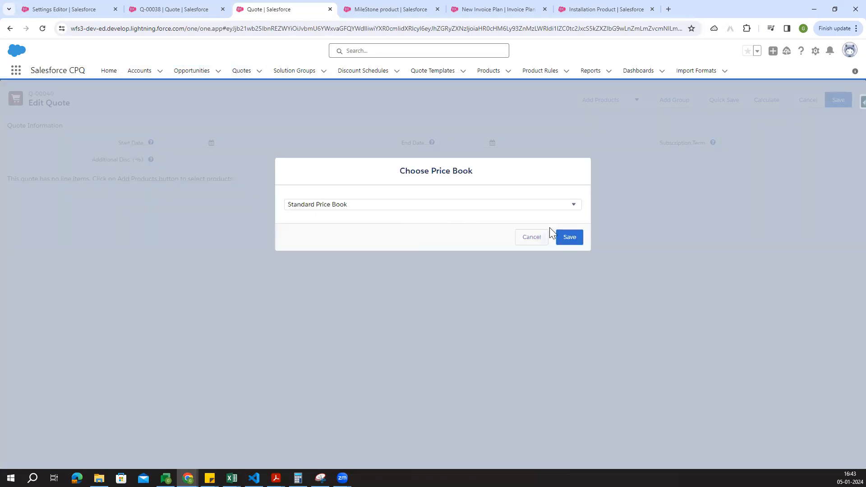
{"action": "left_click", "coordinate": [567, 238]}
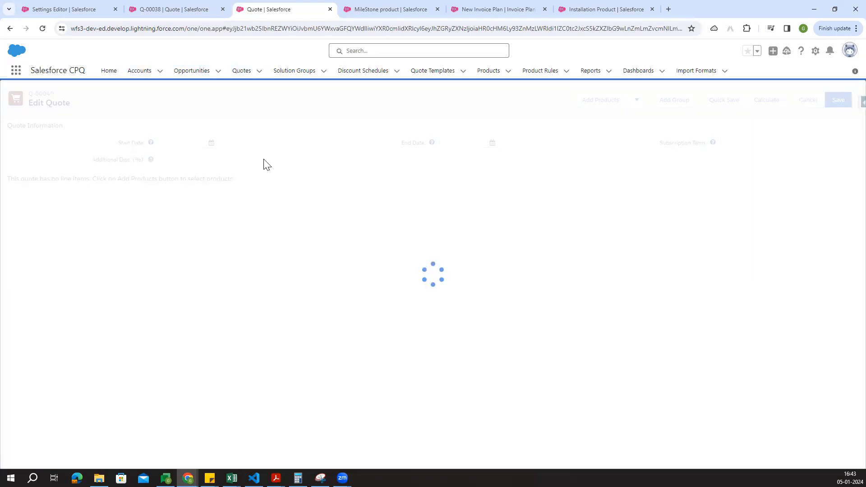
{"action": "left_click", "coordinate": [211, 143]}
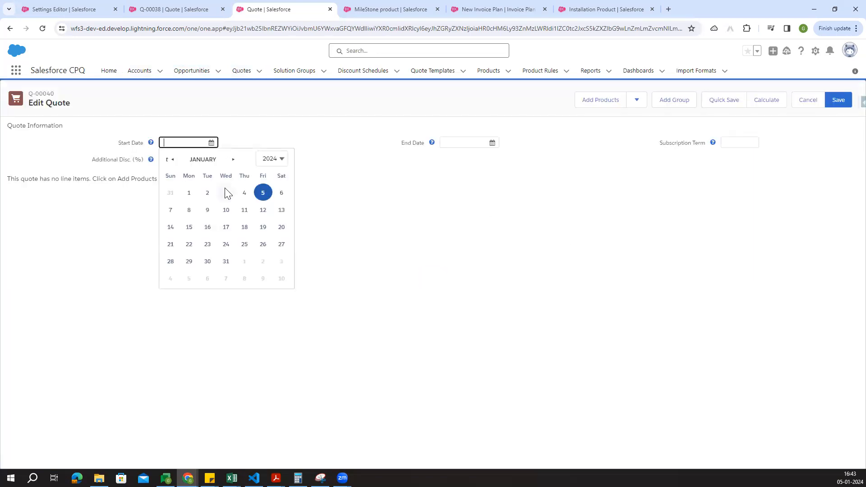
{"action": "left_click", "coordinate": [191, 193]}
{"action": "left_click", "coordinate": [741, 140]}
{"action": "left_click", "coordinate": [682, 255]}
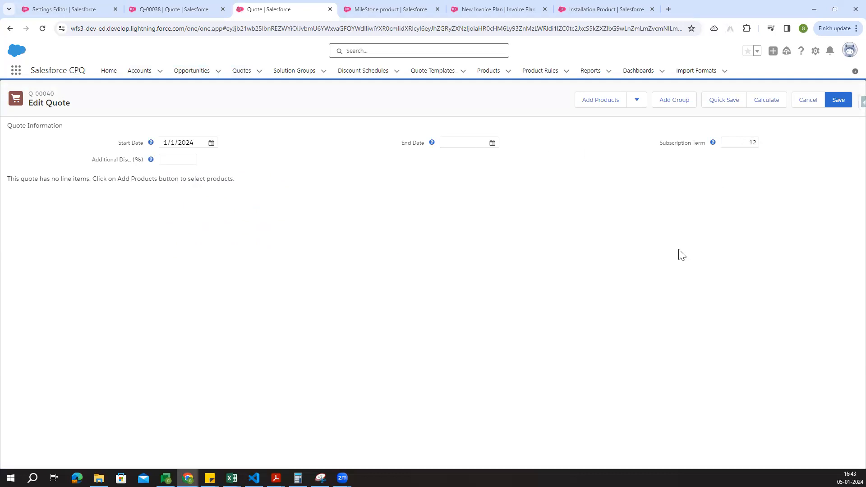
Add MileStone product and Installation Product to the quote
{"action": "left_click", "coordinate": [584, 101]}
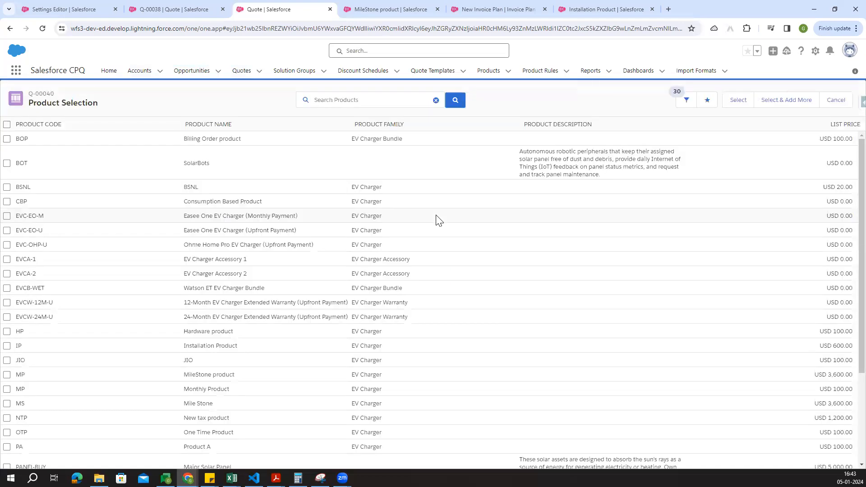
{"action": "scroll", "coordinate": [270, 391], "scroll_direction": "down", "scroll_amount": 2}
{"action": "scroll", "coordinate": [270, 391], "scroll_direction": "down", "scroll_amount": 2}
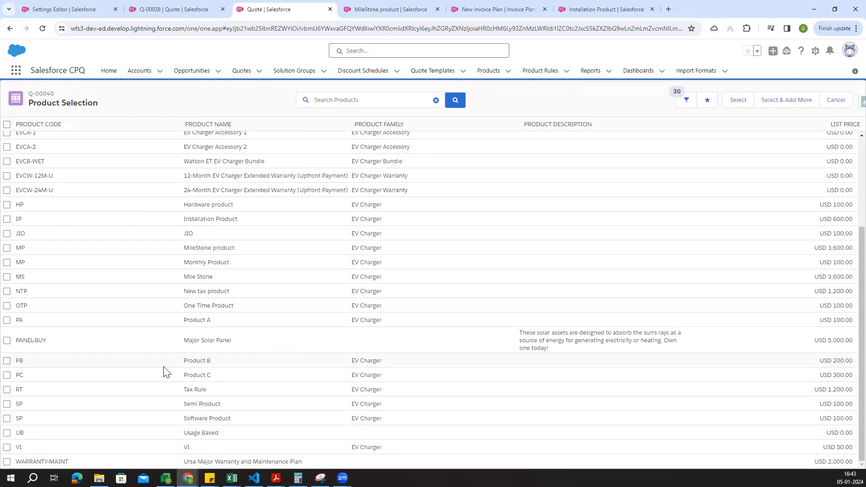
{"action": "left_click_drag", "start_coordinate": [184, 250], "coordinate": [260, 252]}
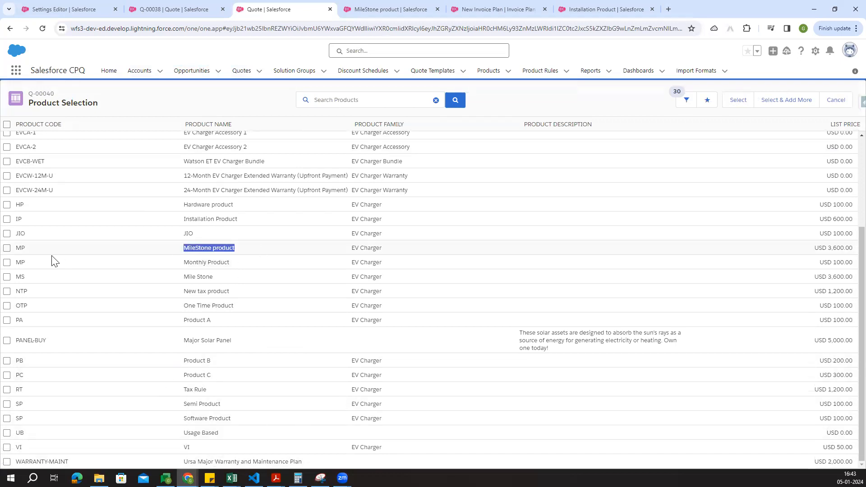
{"action": "left_click", "coordinate": [6, 248]}
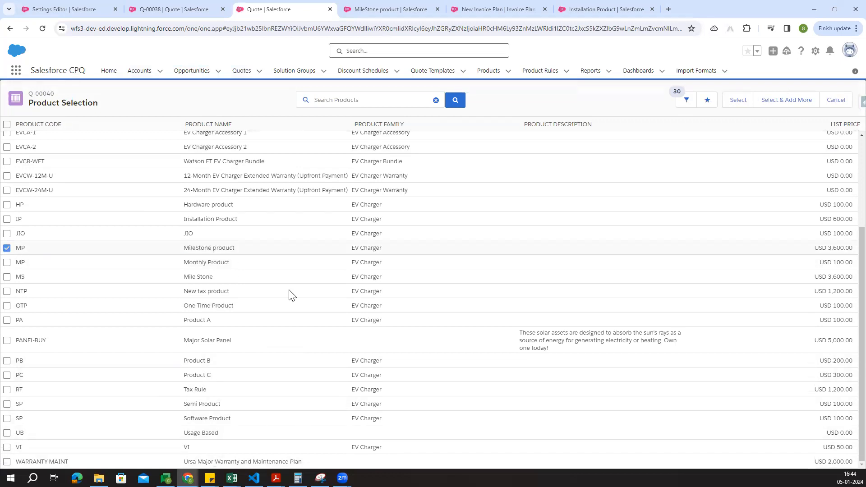
{"action": "triple_click", "coordinate": [230, 249]}
{"action": "left_click_drag", "start_coordinate": [178, 221], "coordinate": [246, 221]}
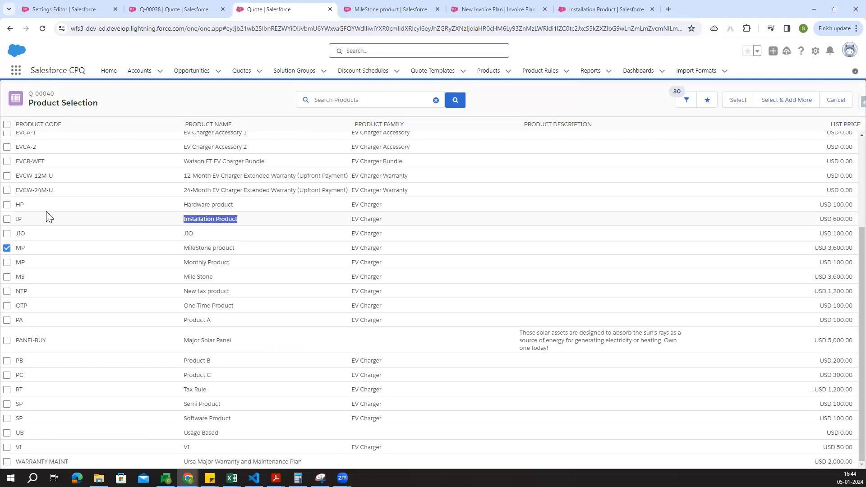
{"action": "left_click", "coordinate": [6, 219]}
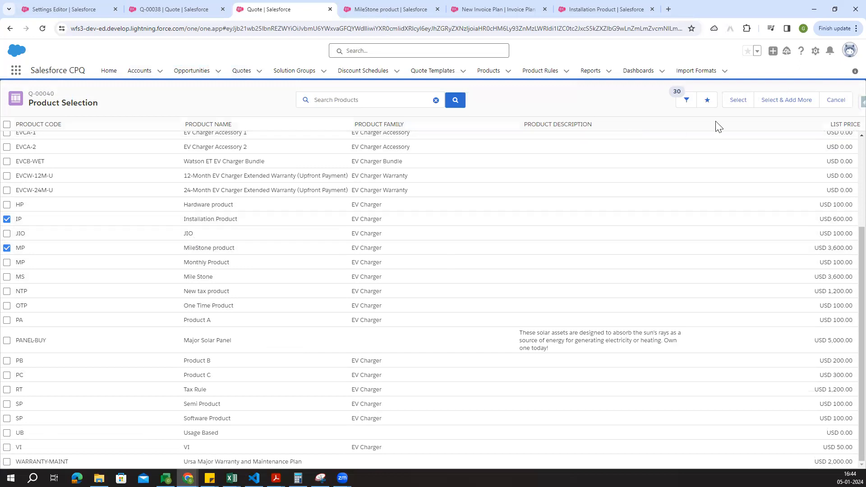
{"action": "left_click", "coordinate": [737, 100]}
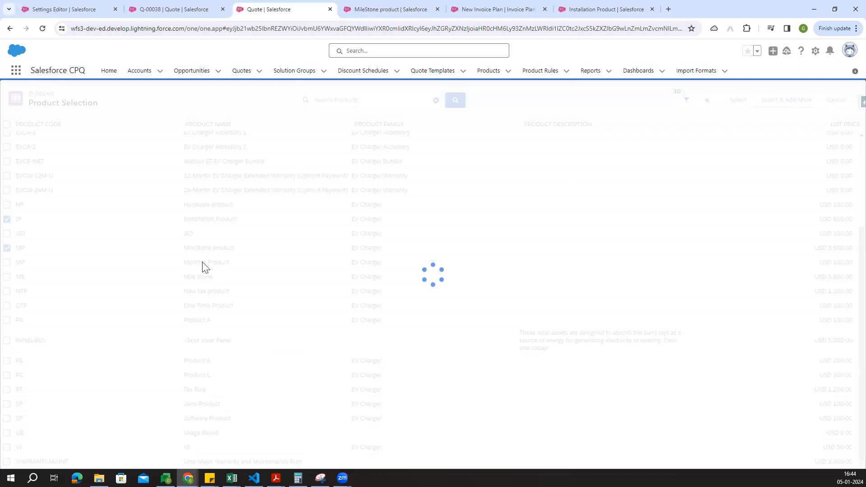
Examine the billing configuration of Installation Product and compare it with that of MileStone product
{"action": "left_click", "coordinate": [194, 5]}
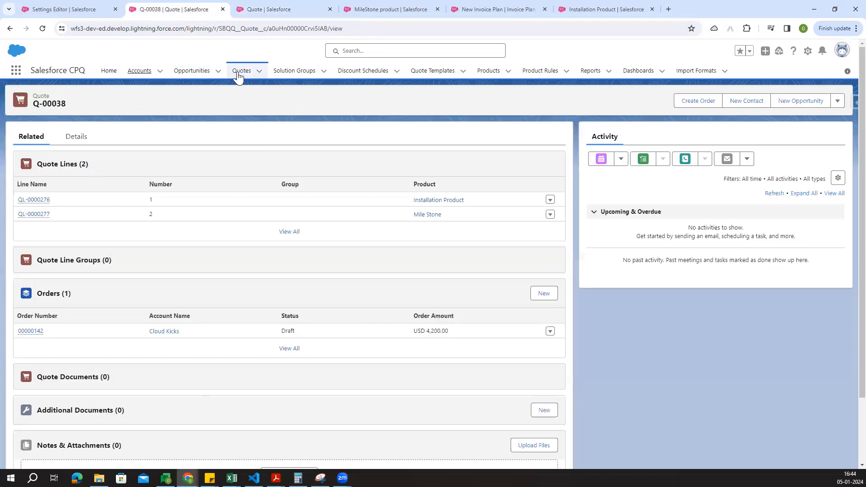
{"action": "left_click", "coordinate": [496, 72]}
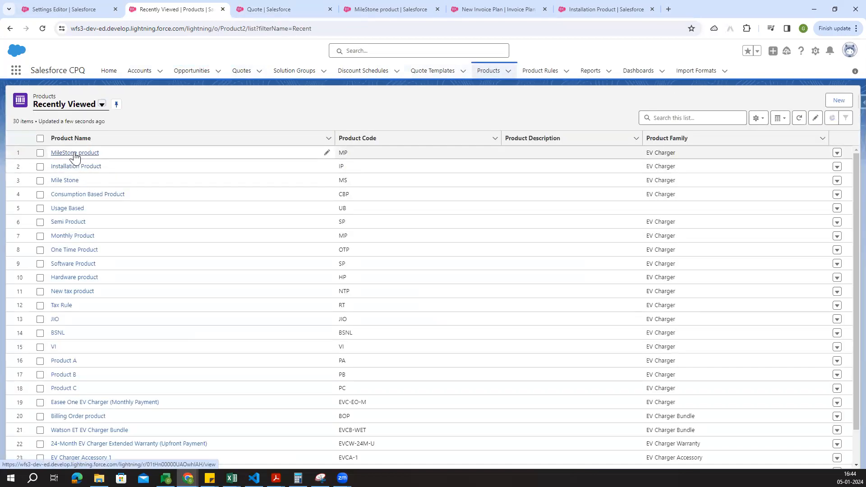
{"action": "left_click", "coordinate": [65, 167]}
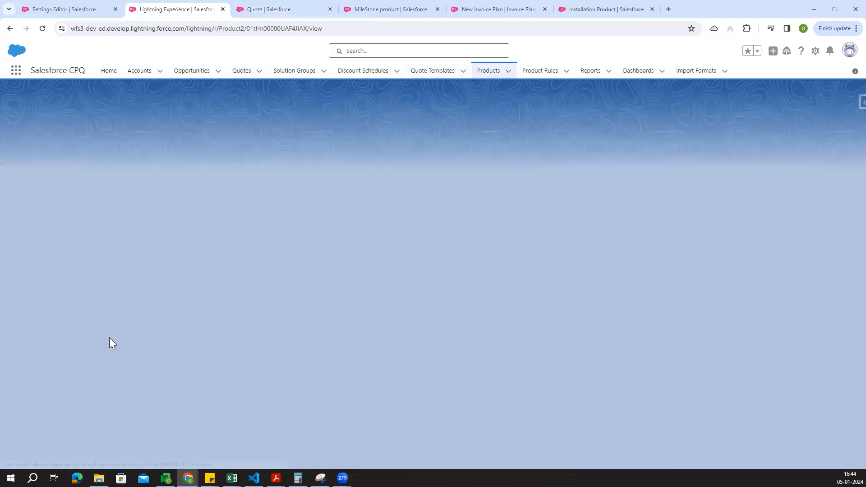
{"action": "scroll", "coordinate": [239, 327], "scroll_direction": "down", "scroll_amount": 15}
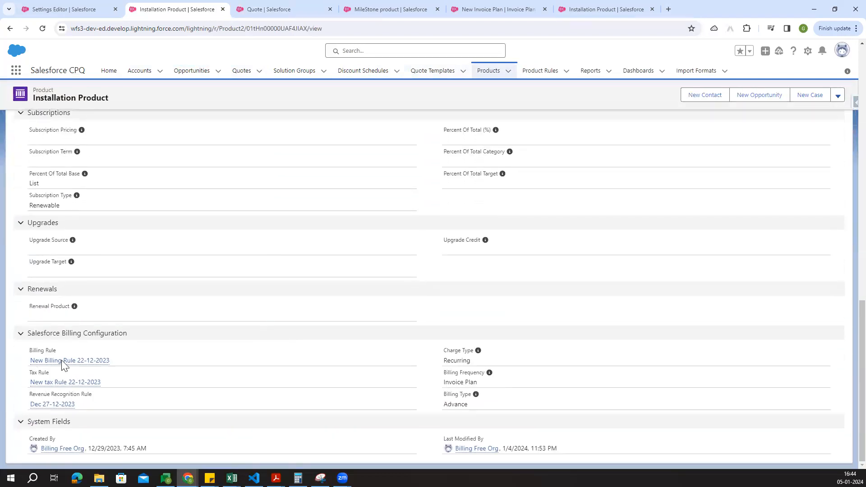
{"action": "scroll", "coordinate": [375, 238], "scroll_direction": "up", "scroll_amount": 5}
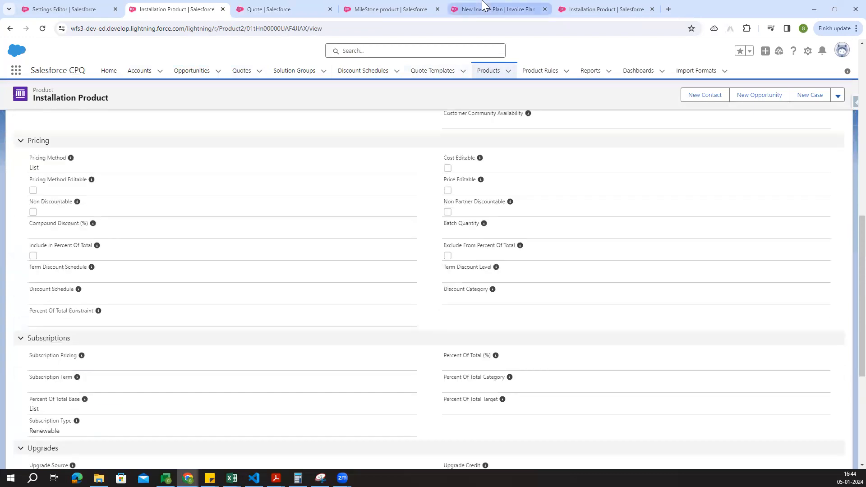
{"action": "left_click", "coordinate": [482, 9]}
{"action": "left_click", "coordinate": [412, 6]}
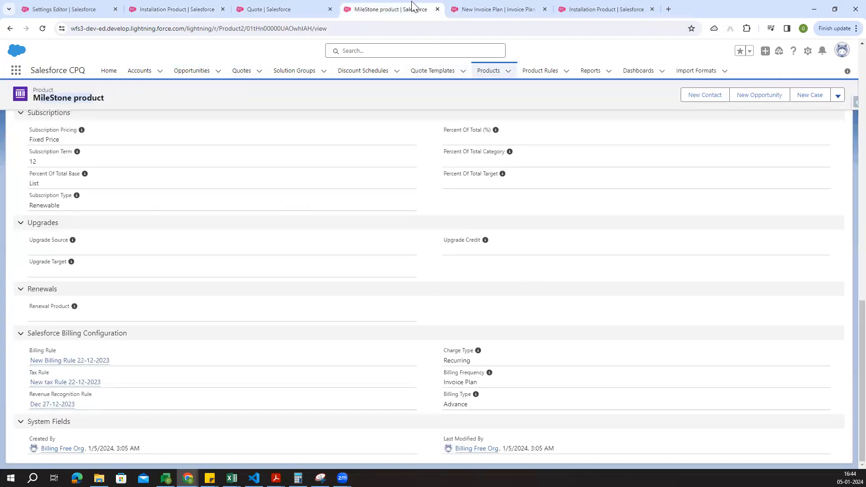
{"action": "left_click", "coordinate": [618, 5]}
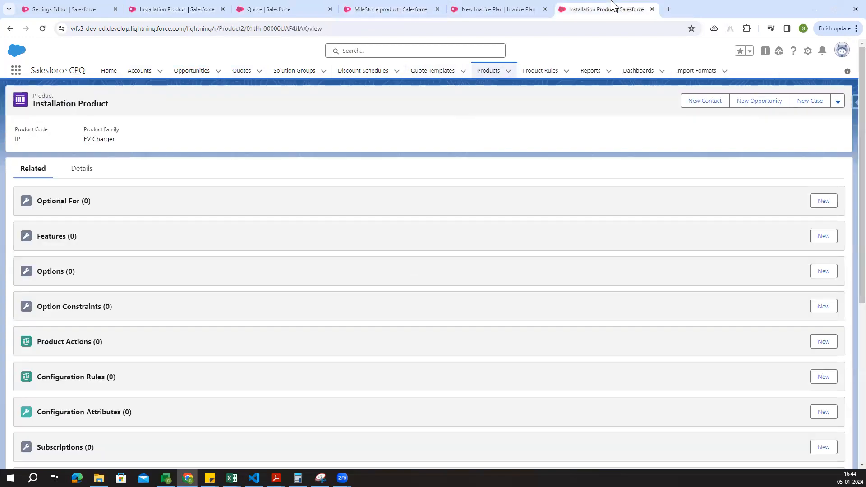
{"action": "left_click", "coordinate": [409, 6]}
Return to the quote being edited and save its product lines
{"action": "left_click", "coordinate": [262, 10]}
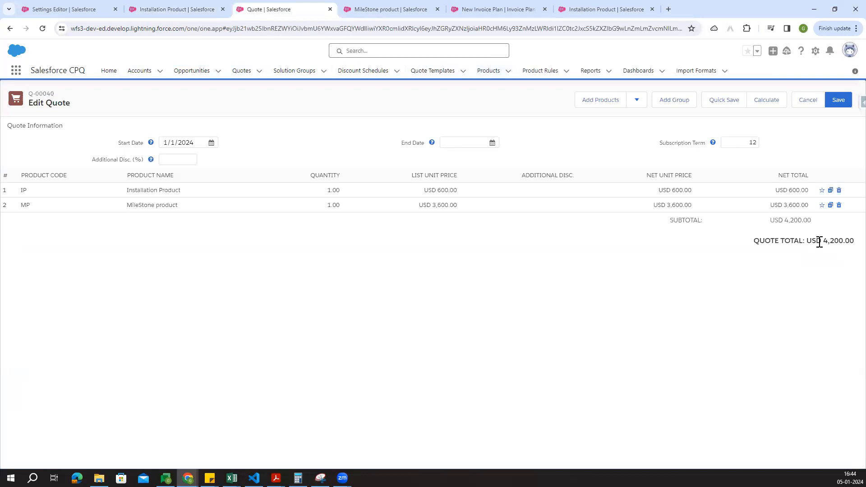
{"action": "left_click", "coordinate": [839, 101]}
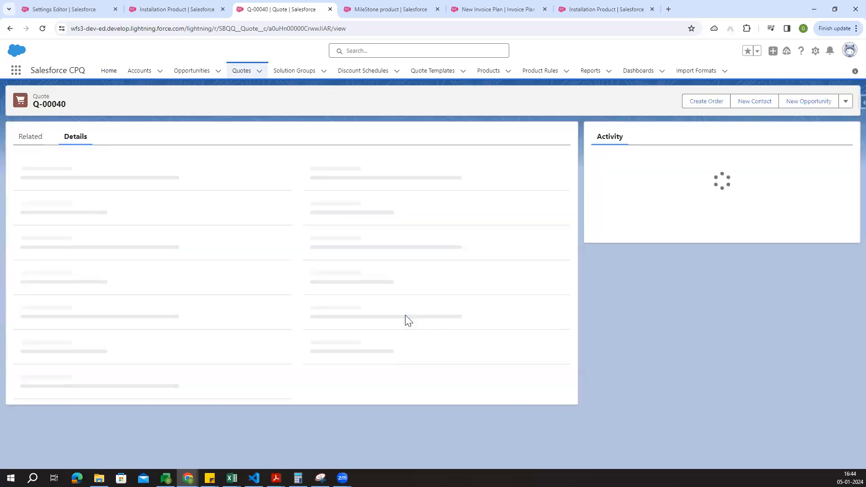
Examine the saved quote's contract and discount details, its quote lines and its related orders
{"action": "scroll", "coordinate": [244, 300], "scroll_direction": "down", "scroll_amount": 7}
{"action": "scroll", "coordinate": [243, 307], "scroll_direction": "down", "scroll_amount": 5}
{"action": "scroll", "coordinate": [240, 305], "scroll_direction": "up", "scroll_amount": 2}
{"action": "scroll", "coordinate": [70, 149], "scroll_direction": "up", "scroll_amount": 5}
{"action": "scroll", "coordinate": [70, 149], "scroll_direction": "up", "scroll_amount": 4}
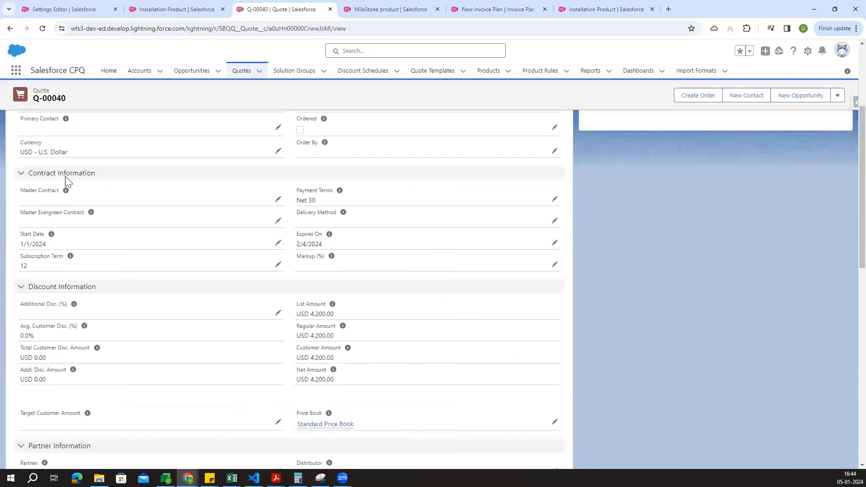
{"action": "left_click", "coordinate": [28, 138]}
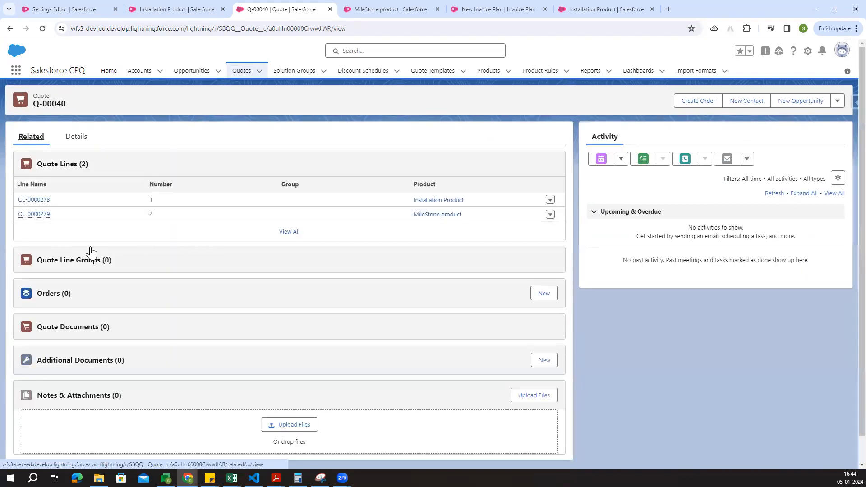
{"action": "left_click", "coordinate": [69, 139]}
{"action": "left_click", "coordinate": [25, 141]}
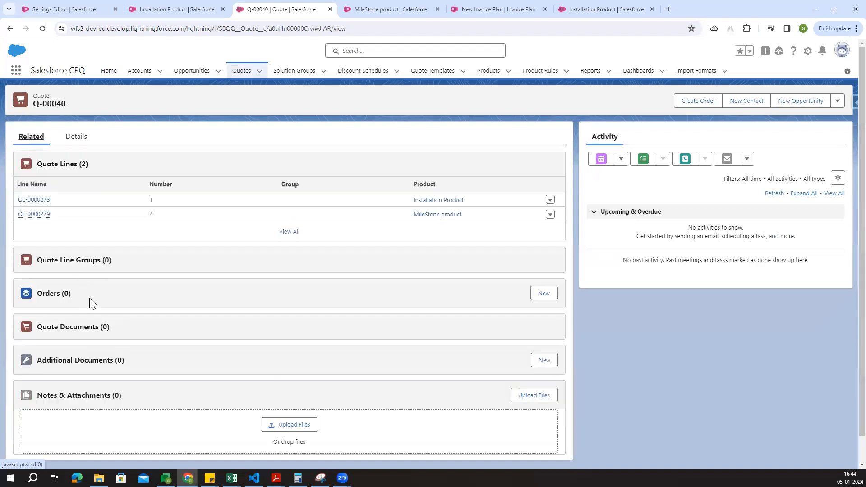
Mark the quote as Ordered in its details and save the change
{"action": "left_click", "coordinate": [77, 138]}
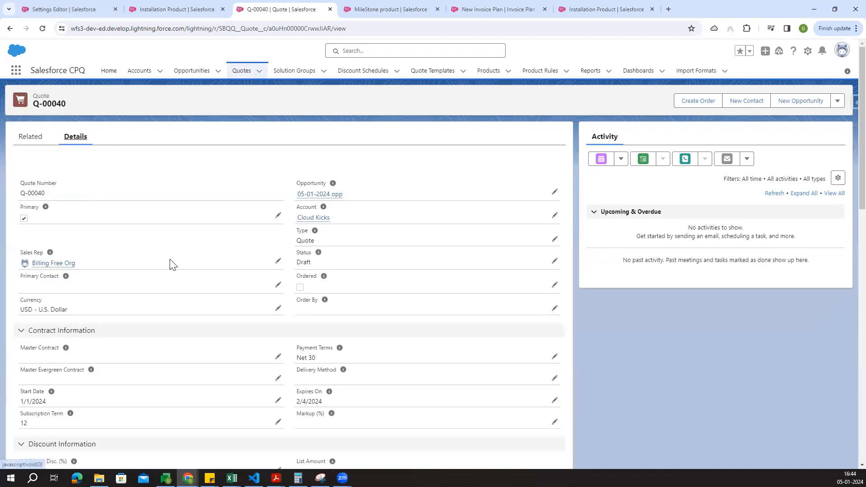
{"action": "scroll", "coordinate": [177, 273], "scroll_direction": "down", "scroll_amount": 3}
{"action": "scroll", "coordinate": [179, 273], "scroll_direction": "up", "scroll_amount": 3}
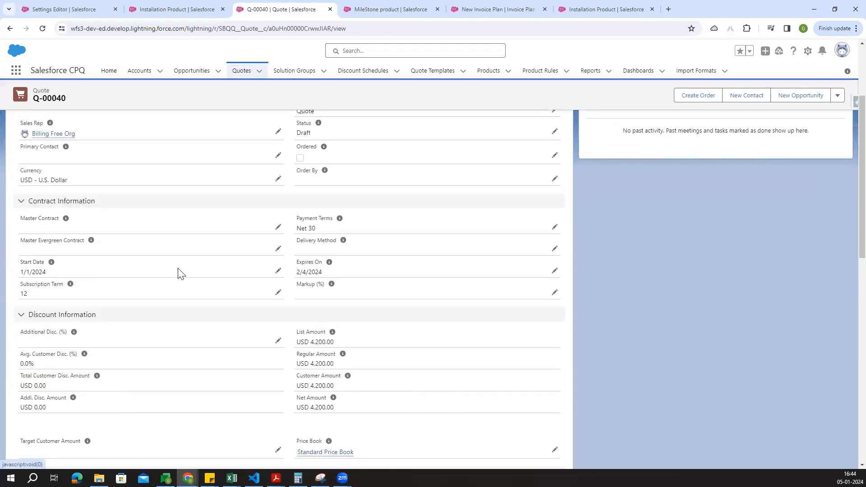
{"action": "scroll", "coordinate": [363, 275], "scroll_direction": "down", "scroll_amount": 1}
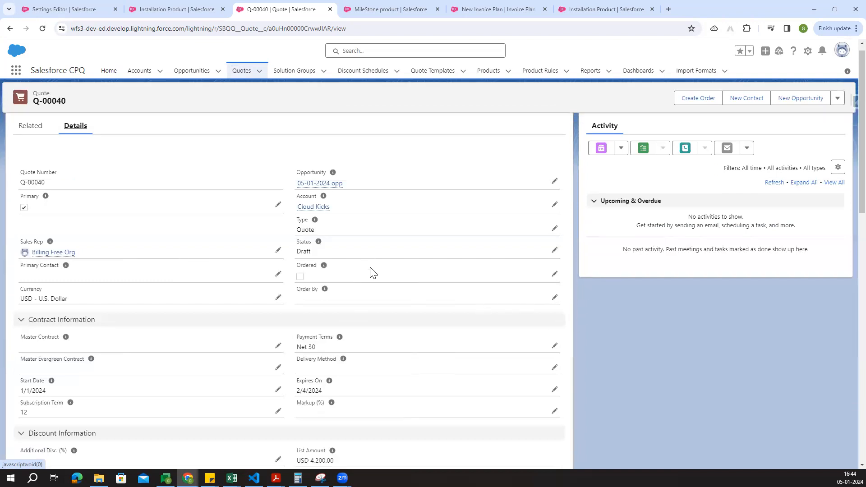
{"action": "left_click", "coordinate": [555, 240]}
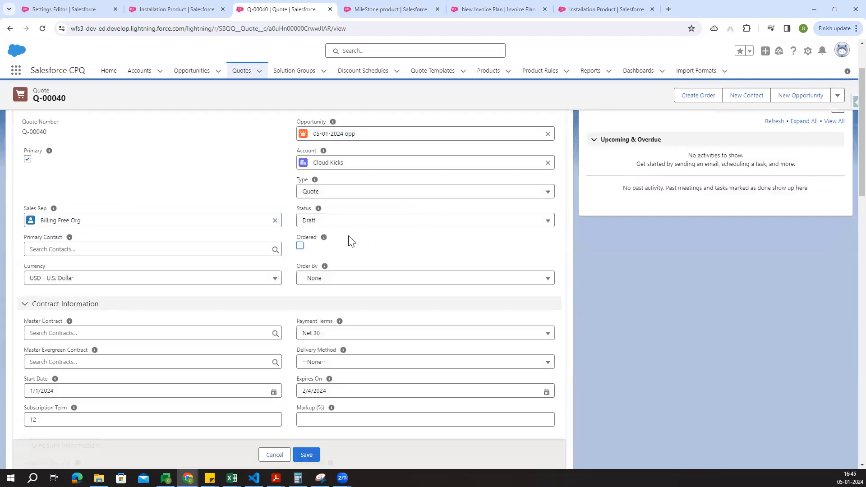
{"action": "left_click", "coordinate": [300, 246]}
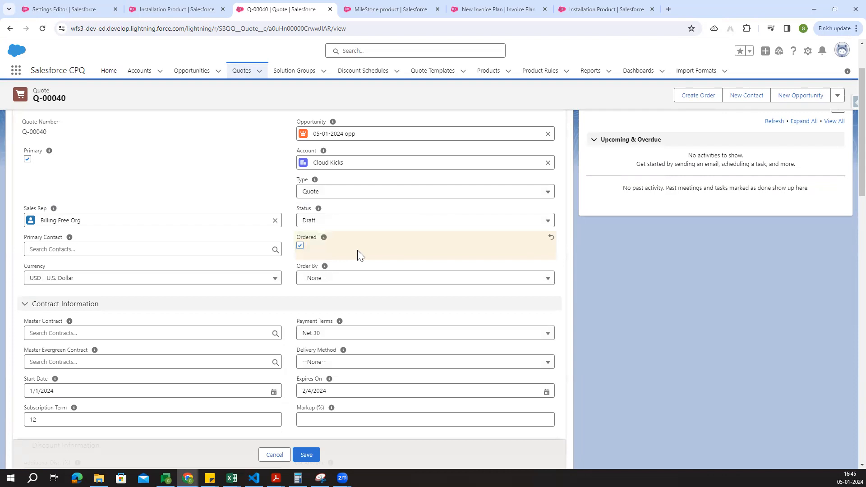
{"action": "left_click", "coordinate": [309, 458]}
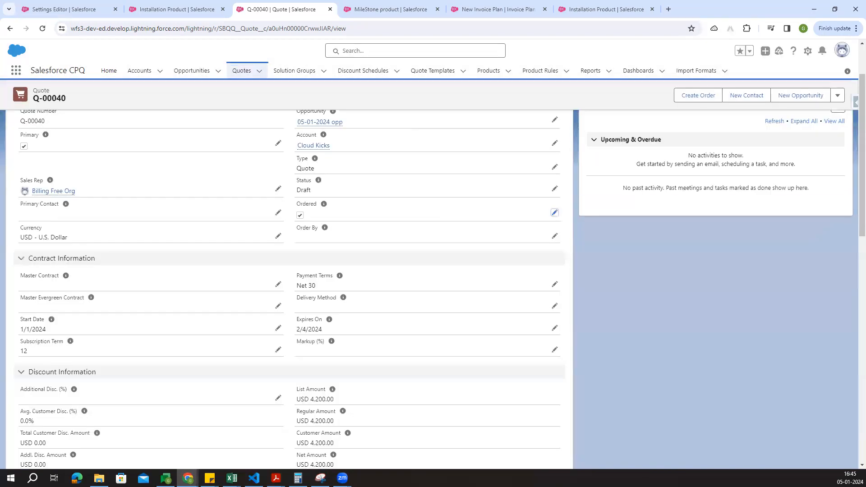
Open the draft Cloud Kicks order related to the quote in a separate browser tab
{"action": "scroll", "coordinate": [72, 292], "scroll_direction": "up", "scroll_amount": 2}
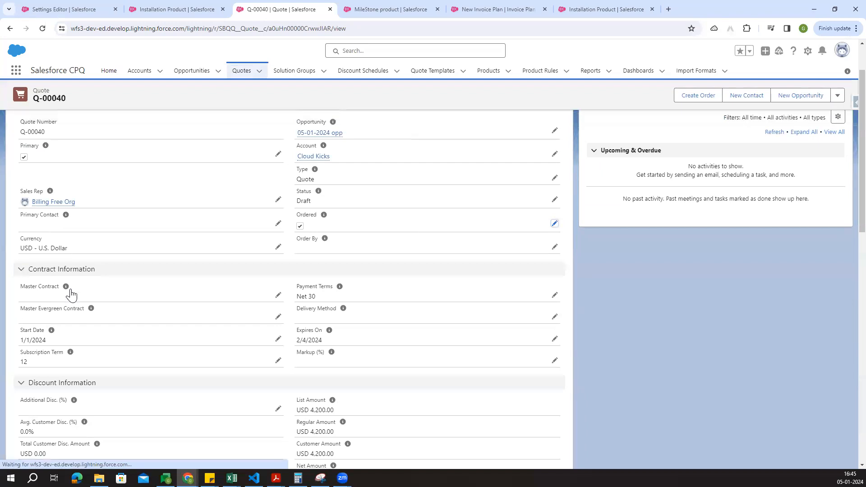
{"action": "left_click", "coordinate": [31, 142]}
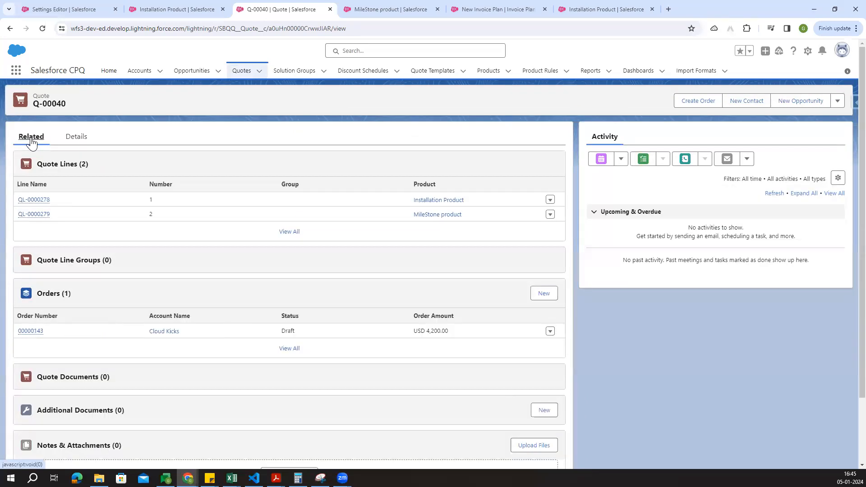
{"action": "middle_click", "coordinate": [30, 331]}
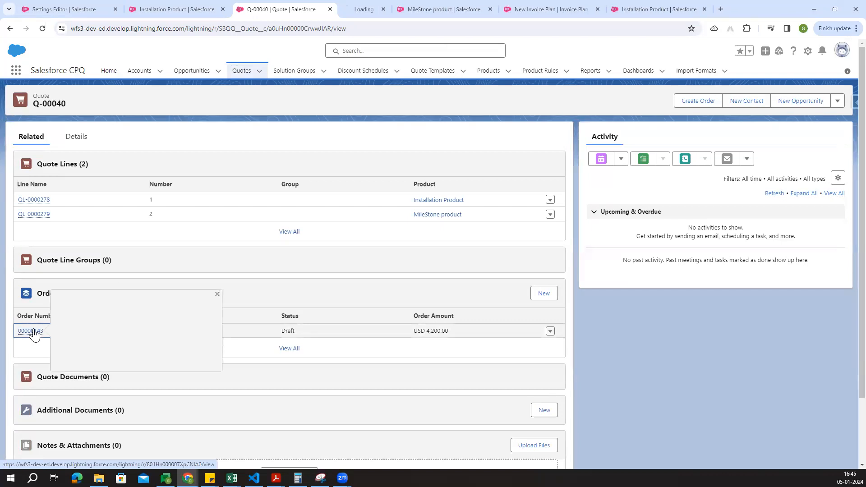
{"action": "left_click", "coordinate": [388, 9]}
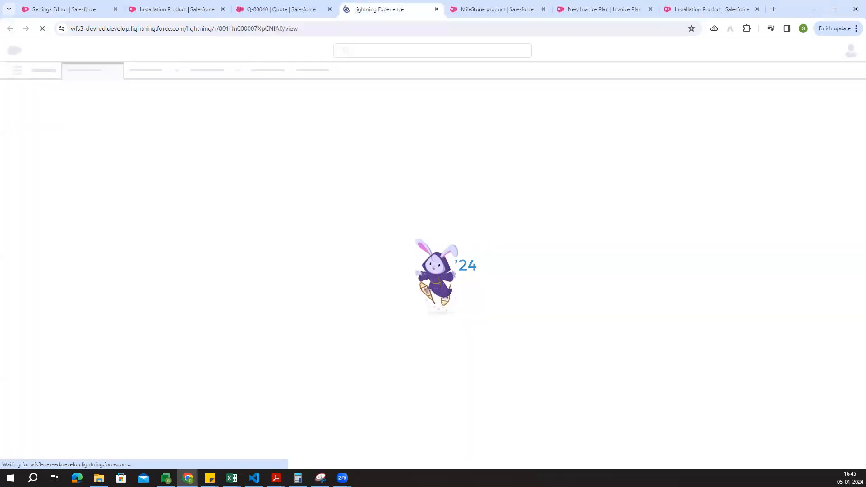
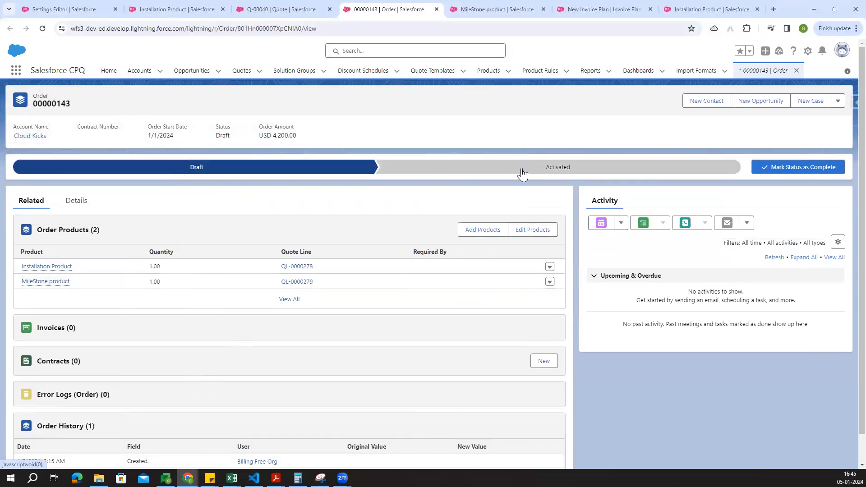
Open the order's Installation Product and MileStone product order products in separate browser tabs and switch to the Installation Product
{"action": "middle_click", "coordinate": [47, 266]}
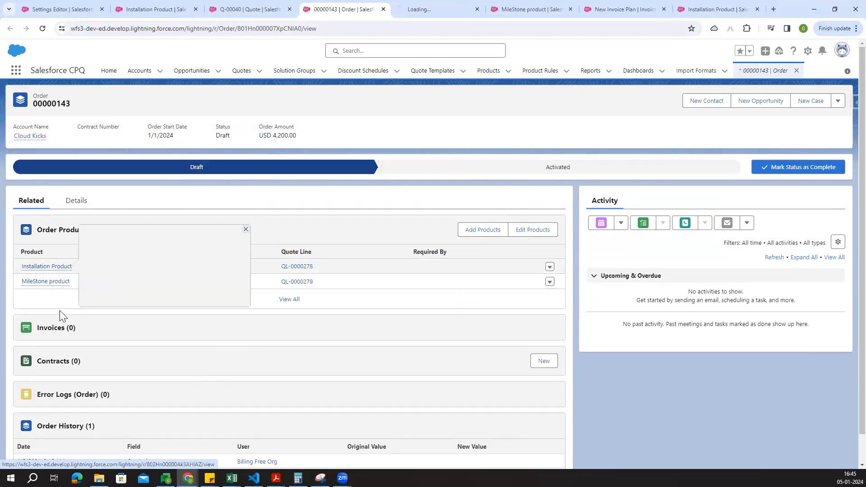
{"action": "middle_click", "coordinate": [61, 284]}
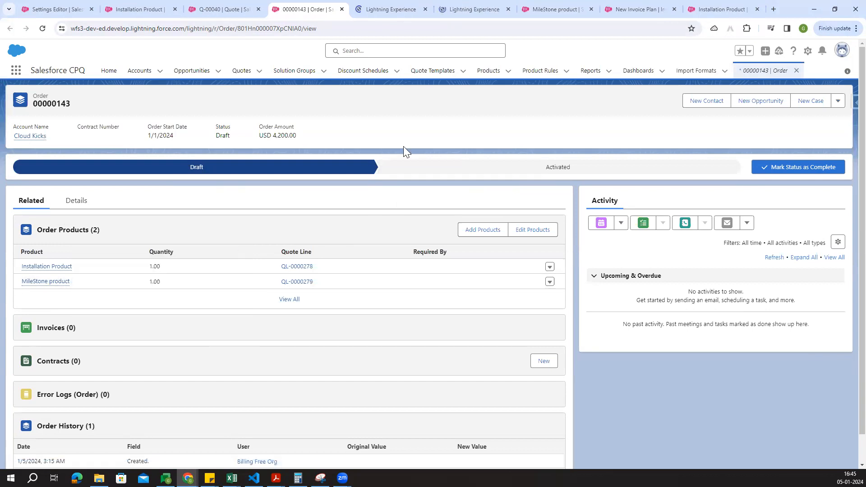
{"action": "left_click", "coordinate": [374, 5]}
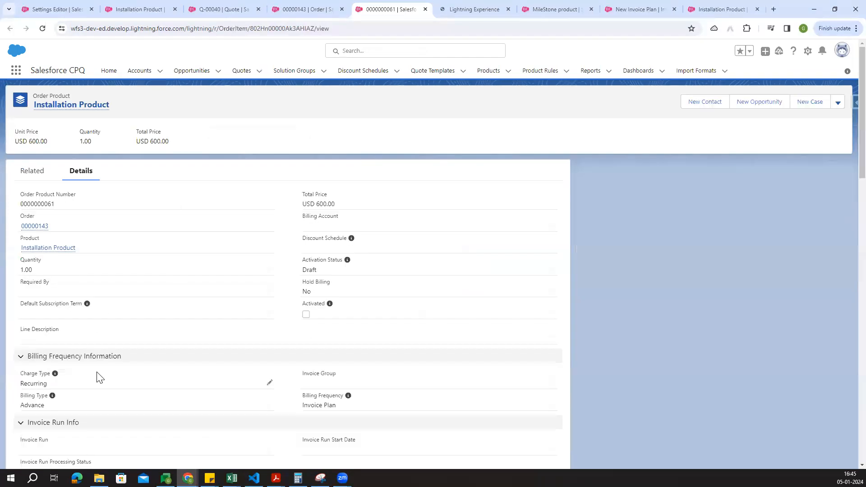
Set the Installation Product order product's legal entity to New Legal 22-12-2023 and save the record
{"action": "scroll", "coordinate": [220, 366], "scroll_direction": "down", "scroll_amount": 7}
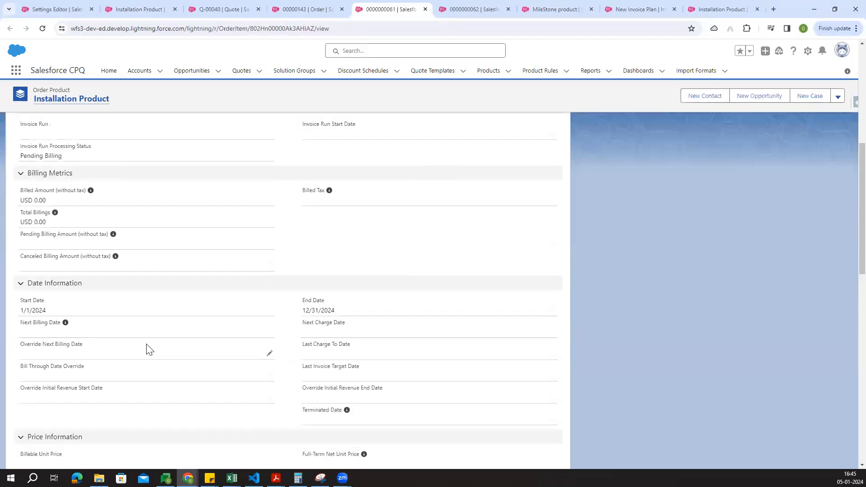
{"action": "scroll", "coordinate": [148, 350], "scroll_direction": "down", "scroll_amount": 5}
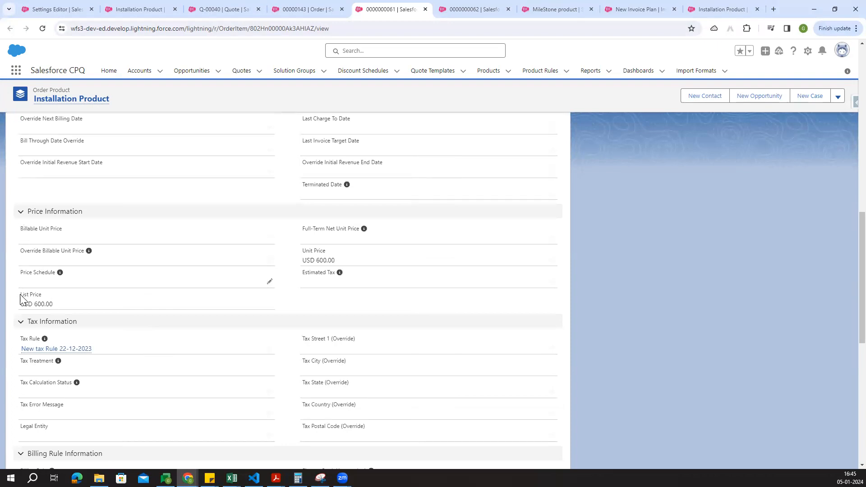
{"action": "scroll", "coordinate": [90, 316], "scroll_direction": "down", "scroll_amount": 3}
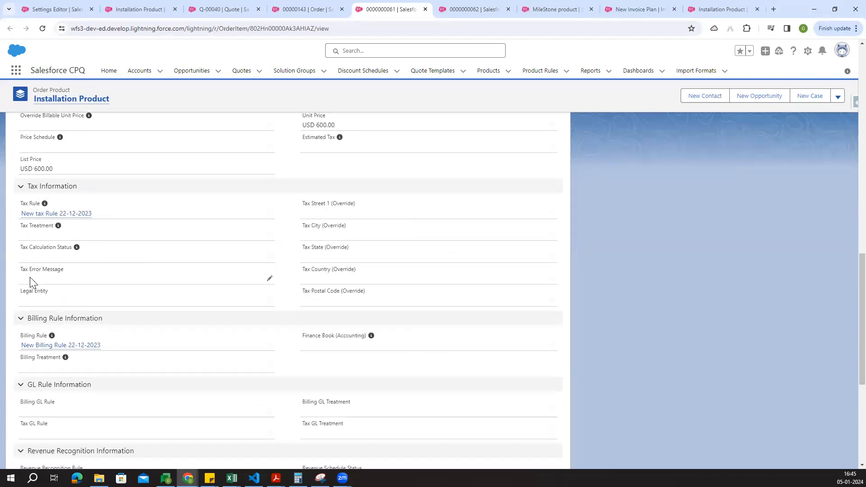
{"action": "scroll", "coordinate": [158, 352], "scroll_direction": "down", "scroll_amount": 1}
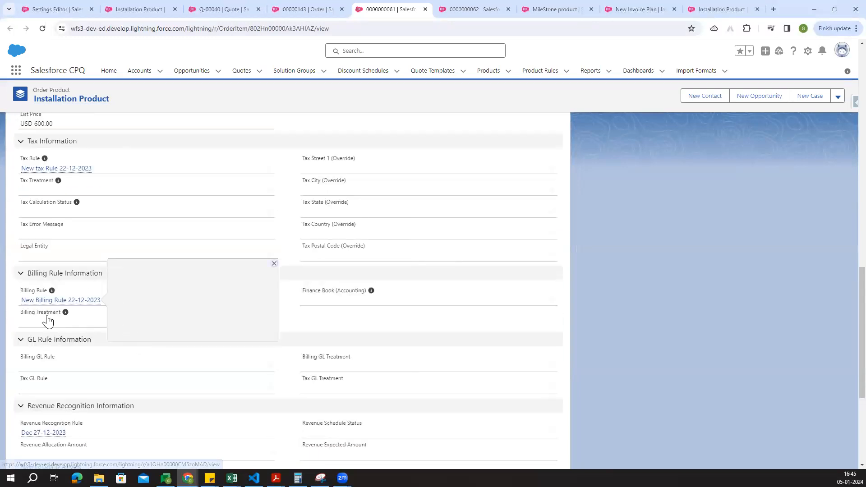
{"action": "left_click_drag", "start_coordinate": [16, 244], "coordinate": [72, 245]}
{"action": "left_click", "coordinate": [146, 226]}
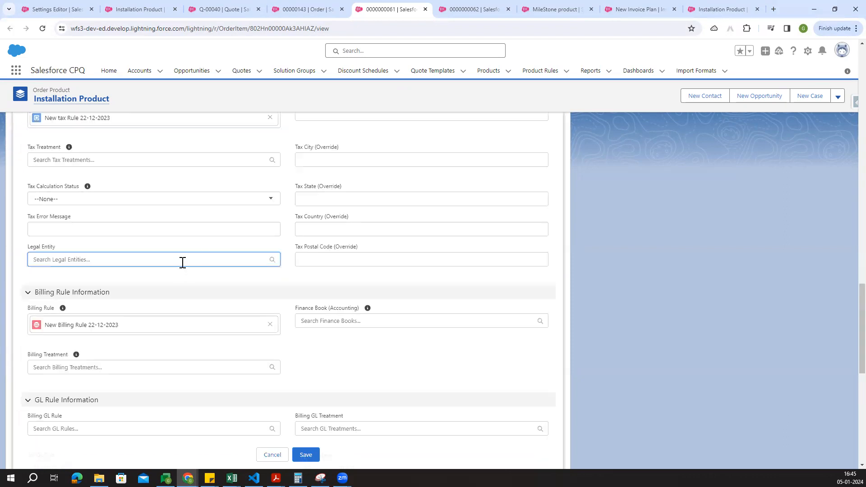
{"action": "left_click", "coordinate": [182, 262]}
{"action": "left_click", "coordinate": [114, 283]}
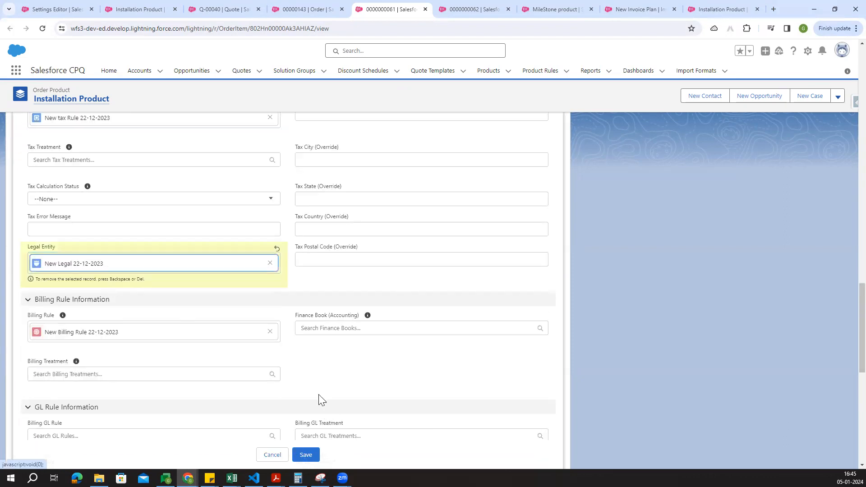
{"action": "left_click", "coordinate": [306, 455]}
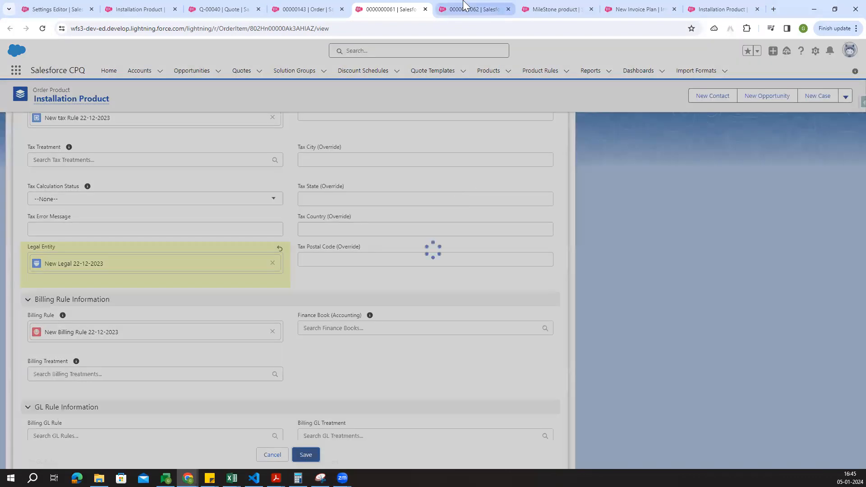
Set the MileStone product order product's legal entity to New Legal 22-12-2023 and save the record
{"action": "left_click", "coordinate": [465, 9]}
{"action": "scroll", "coordinate": [231, 332], "scroll_direction": "down", "scroll_amount": 5}
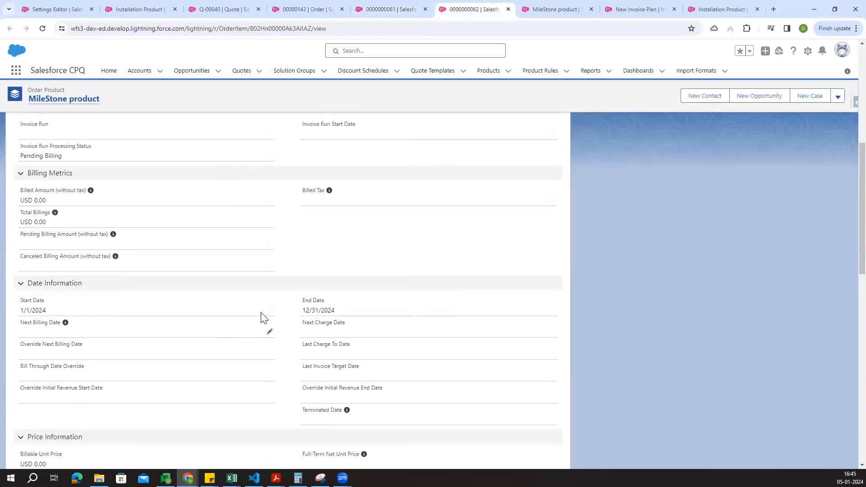
{"action": "scroll", "coordinate": [264, 318], "scroll_direction": "down", "scroll_amount": 9}
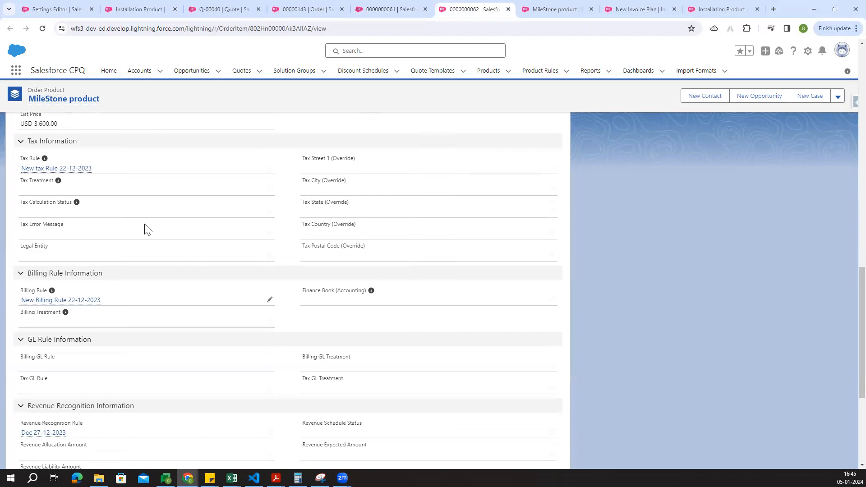
{"action": "left_click", "coordinate": [268, 254]}
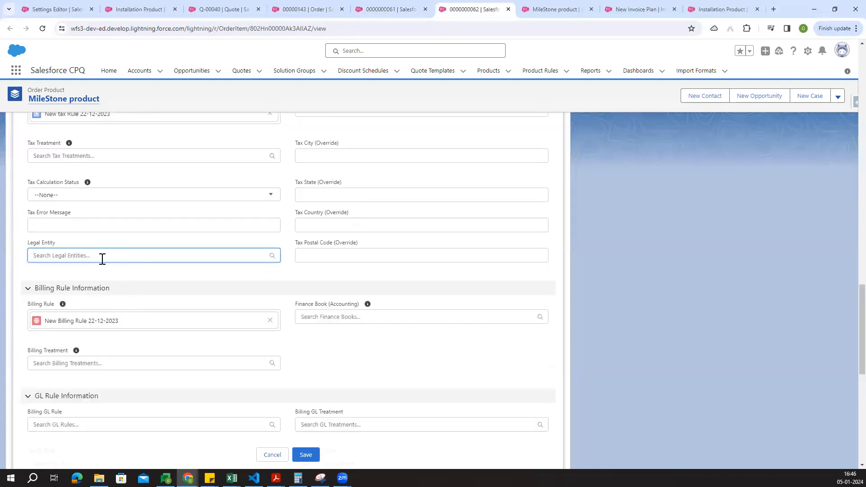
{"action": "left_click", "coordinate": [102, 255]}
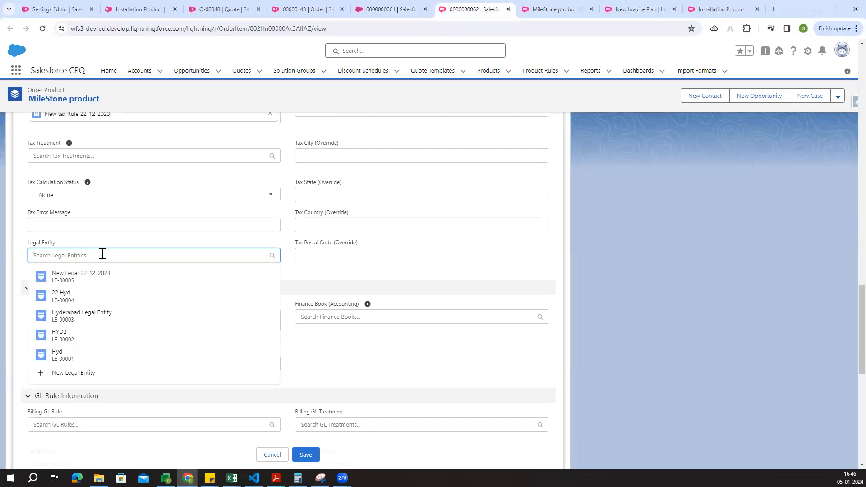
{"action": "left_click", "coordinate": [97, 277]}
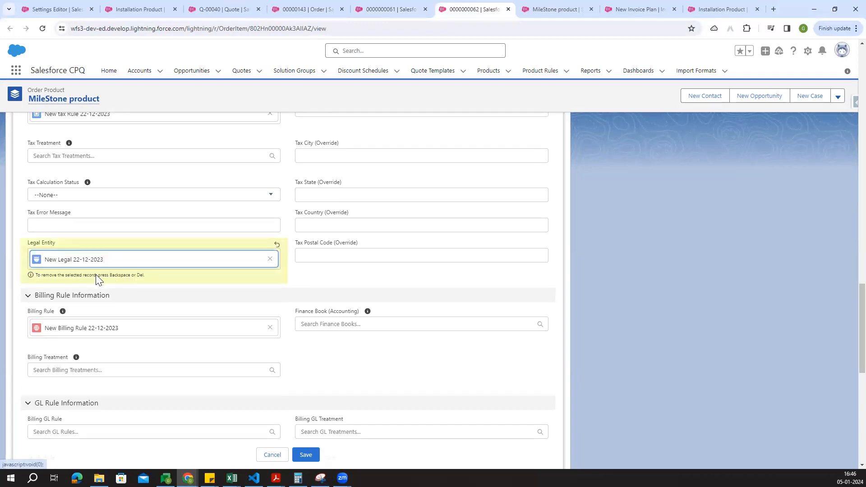
{"action": "left_click", "coordinate": [305, 455]}
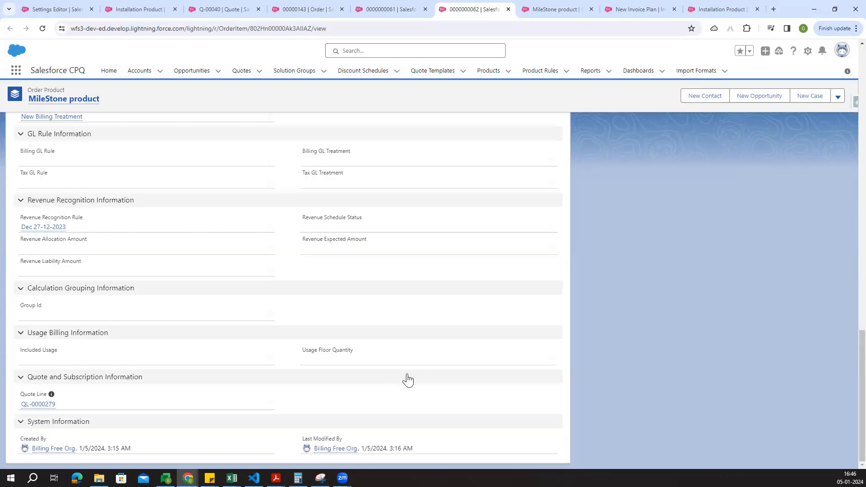
Examine the estimated tax on both order products and the tax and billing treatments on the MileStone product
{"action": "scroll", "coordinate": [259, 311], "scroll_direction": "up", "scroll_amount": 12}
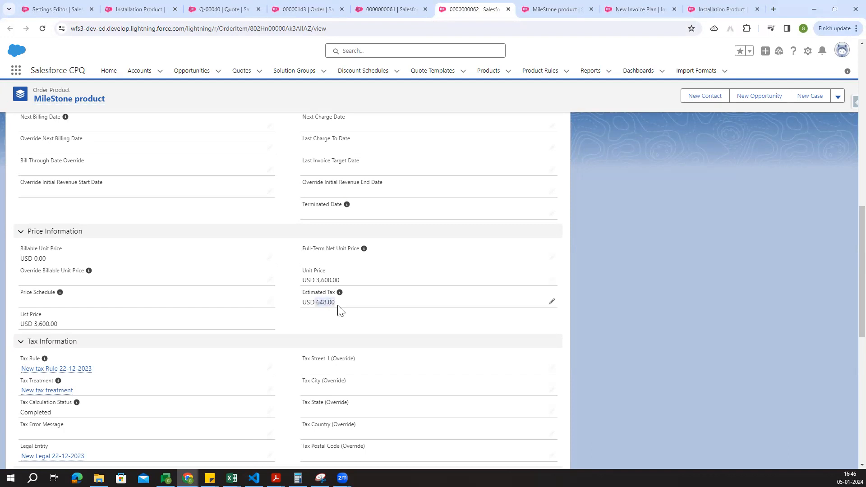
{"action": "left_click", "coordinate": [324, 317]}
{"action": "scroll", "coordinate": [323, 325], "scroll_direction": "down", "scroll_amount": 4}
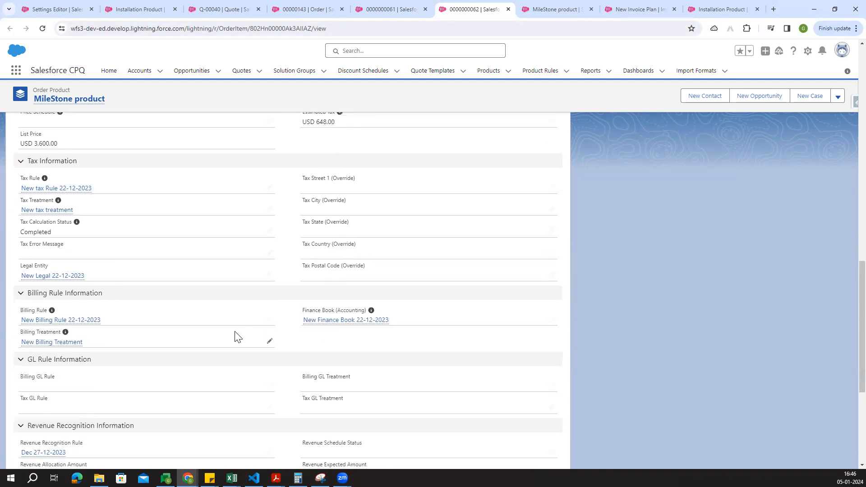
{"action": "left_click", "coordinate": [392, 5]}
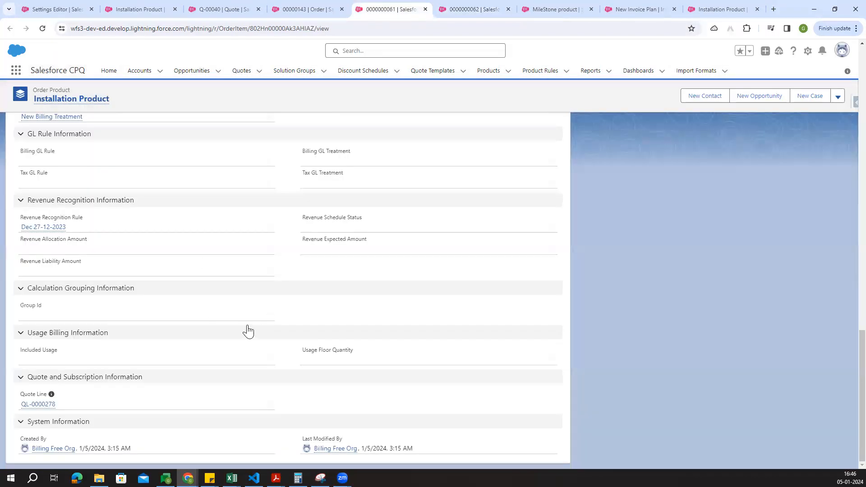
{"action": "scroll", "coordinate": [257, 327], "scroll_direction": "up", "scroll_amount": 9}
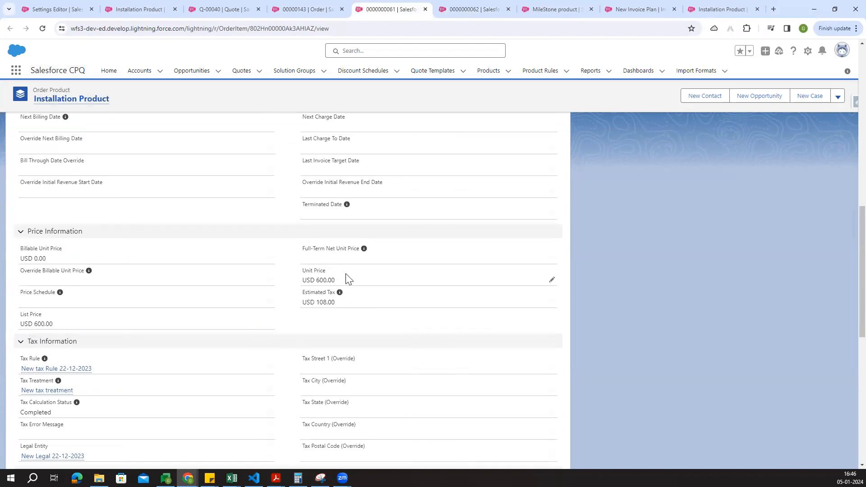
{"action": "left_click_drag", "start_coordinate": [316, 302], "coordinate": [336, 306]}
{"action": "left_click", "coordinate": [332, 331]}
Close the quote's browser tab and return to the draft Cloud Kicks order
{"action": "left_click", "coordinate": [308, 8]}
{"action": "left_click", "coordinate": [237, 2]}
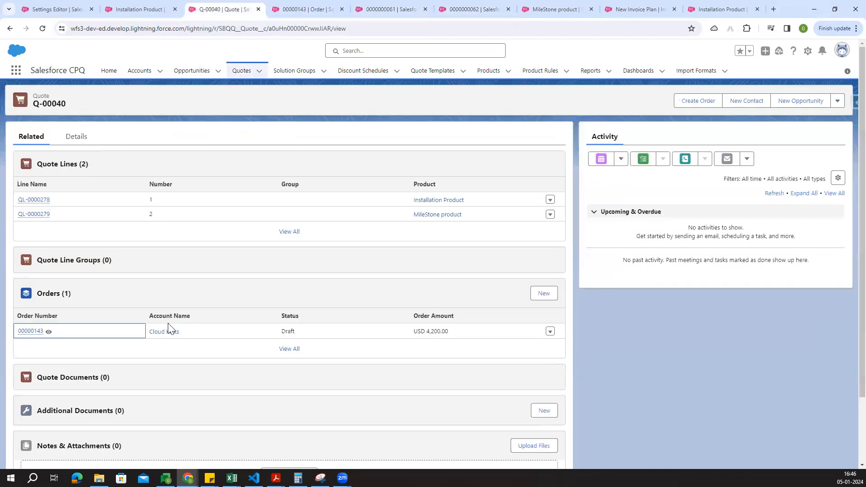
{"action": "left_click", "coordinate": [258, 9]}
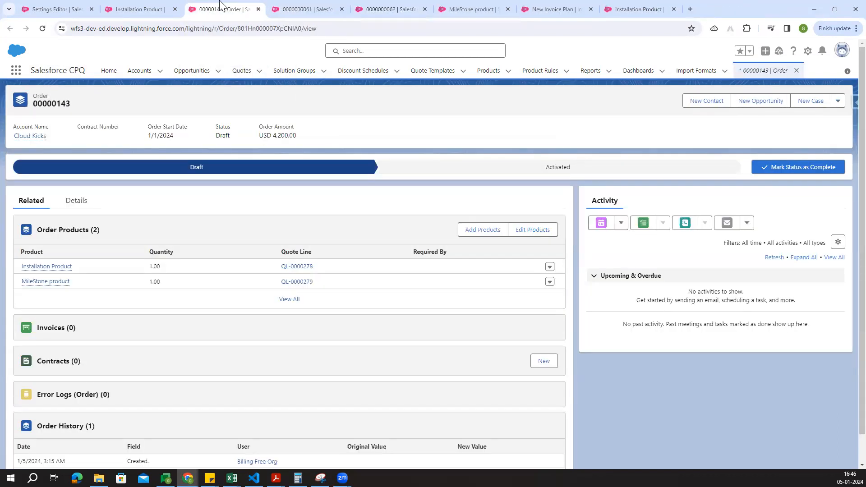
Open the billing treatment linked to New Invoice Plan and copy its name
{"action": "left_click", "coordinate": [564, 5]}
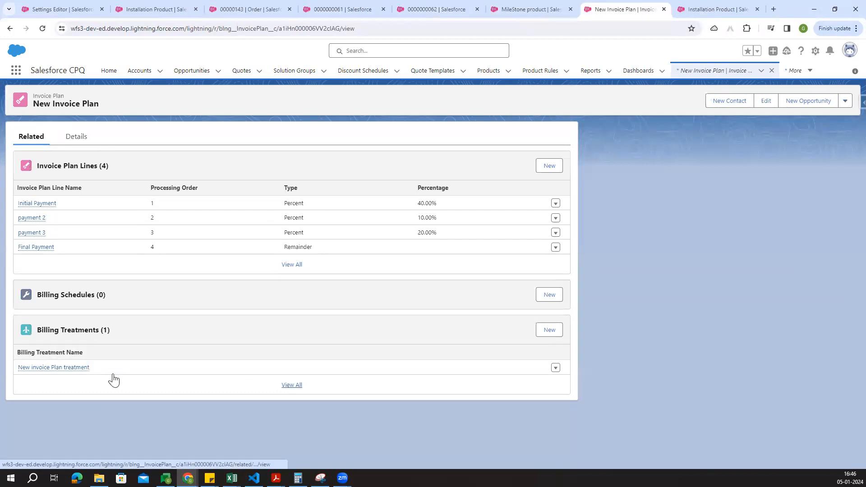
{"action": "mouse_move", "coordinate": [14, 369]}
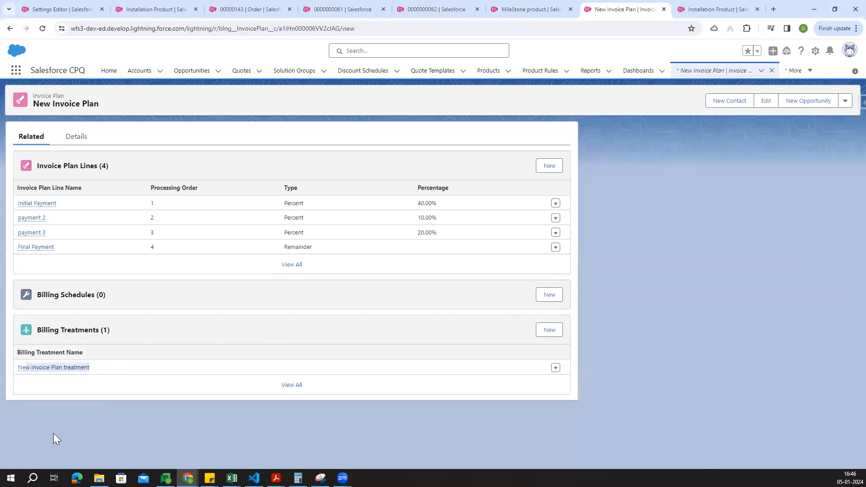
{"action": "left_click", "coordinate": [29, 389]}
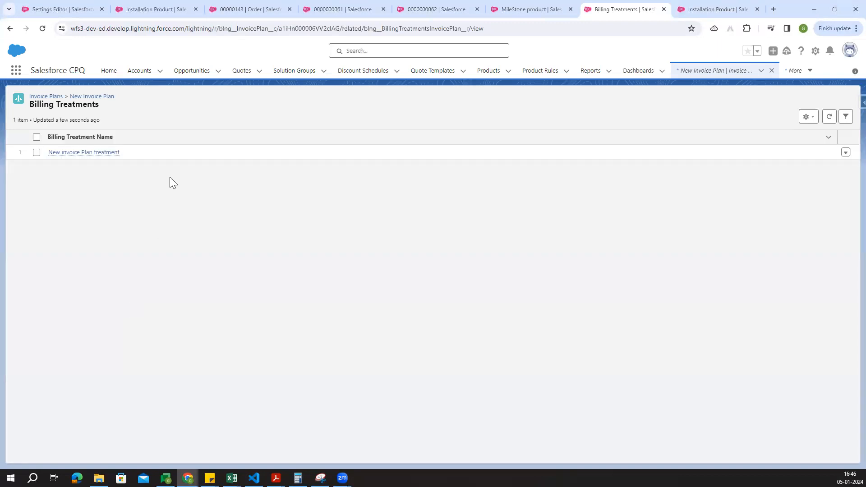
{"action": "mouse_move", "coordinate": [47, 153]}
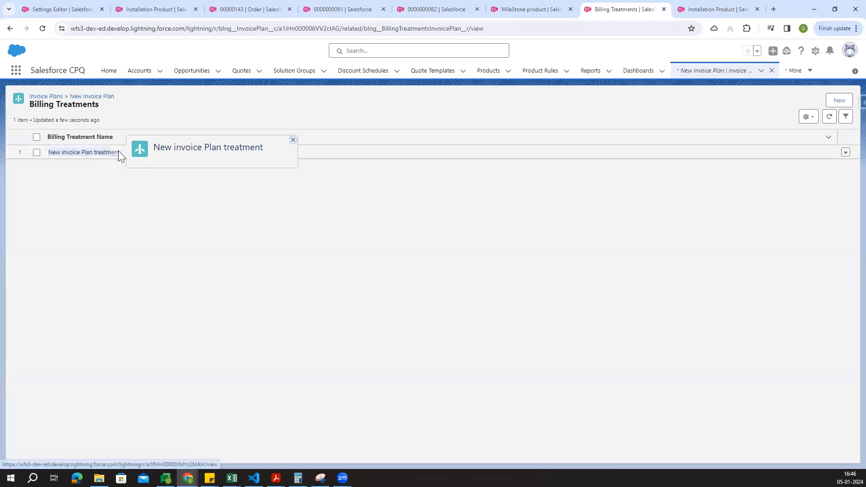
{"action": "left_click", "coordinate": [54, 153]}
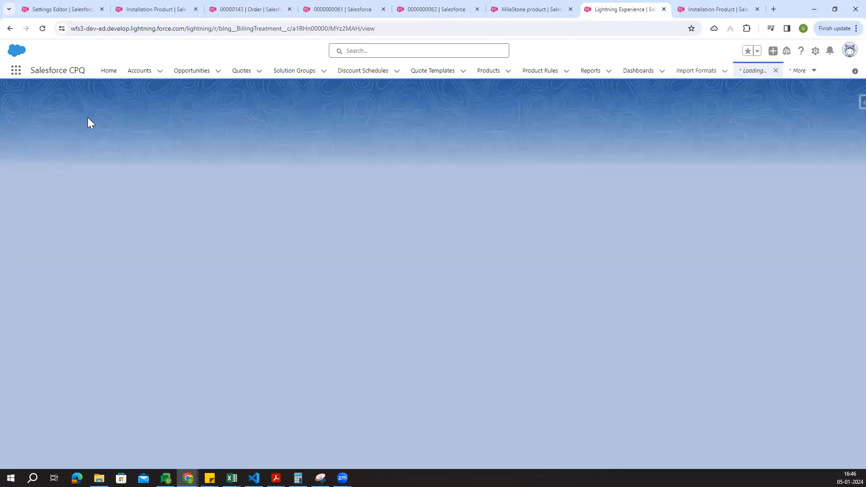
{"action": "triple_click", "coordinate": [89, 105]}
{"action": "key", "text": "ctrl+c"}
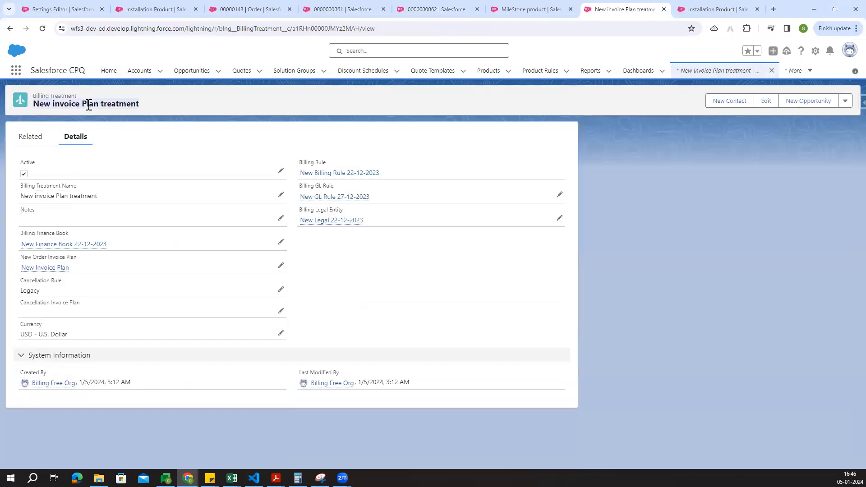
Replace the Installation Product order product's billing treatment with New invoice Plan treatment and save the record
{"action": "left_click", "coordinate": [330, 7]}
{"action": "scroll", "coordinate": [298, 190], "scroll_direction": "down", "scroll_amount": 8}
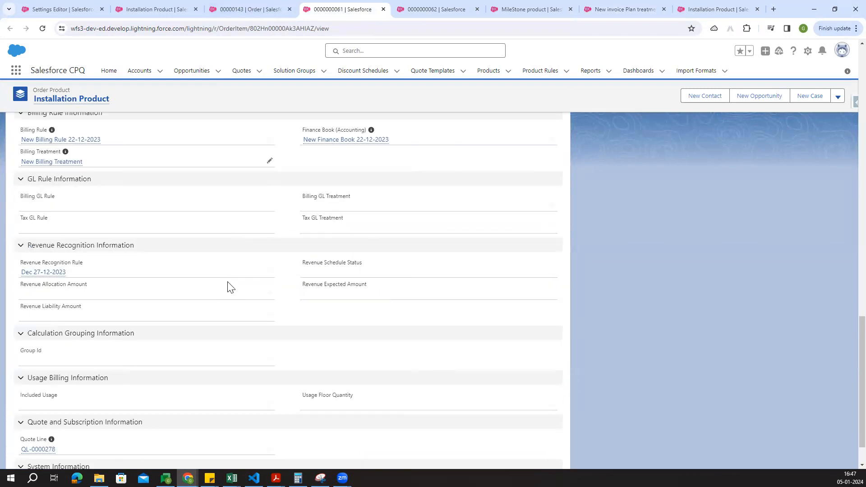
{"action": "scroll", "coordinate": [171, 299], "scroll_direction": "up", "scroll_amount": 3}
{"action": "left_click_drag", "start_coordinate": [100, 297], "coordinate": [12, 300]}
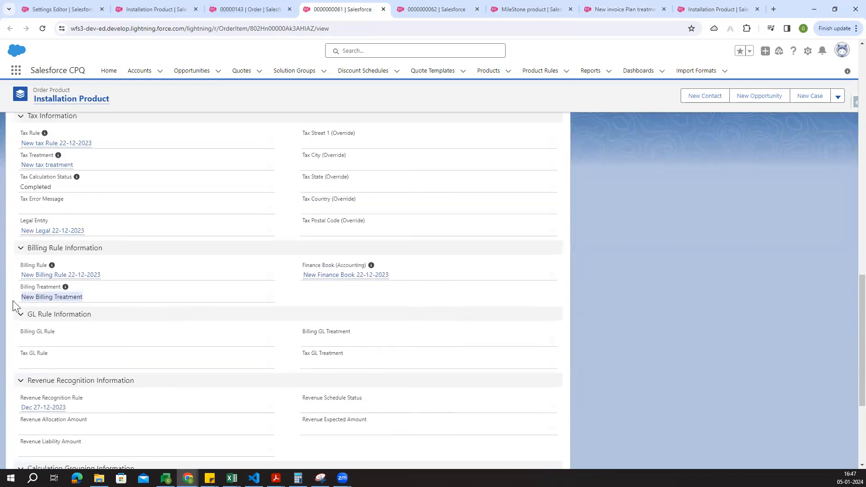
{"action": "mouse_move", "coordinate": [73, 279]}
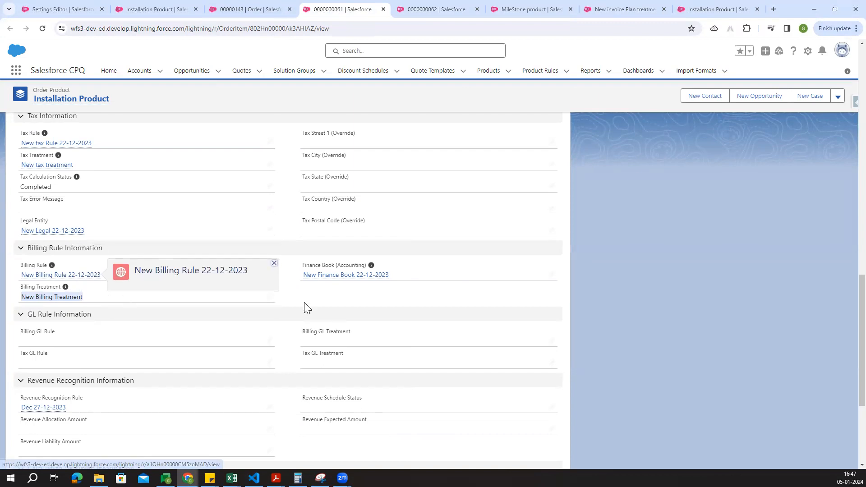
{"action": "left_click", "coordinate": [277, 303]}
{"action": "left_click", "coordinate": [270, 296]}
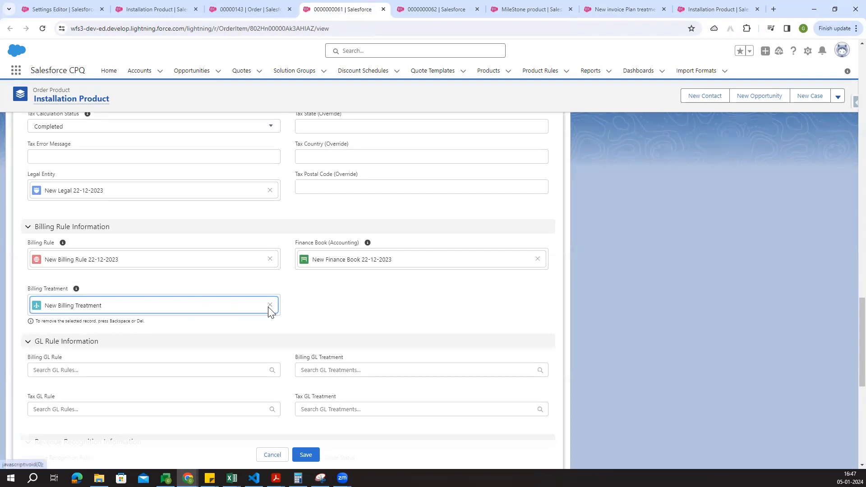
{"action": "left_click", "coordinate": [270, 305]}
{"action": "key", "text": "ctrl+v"}
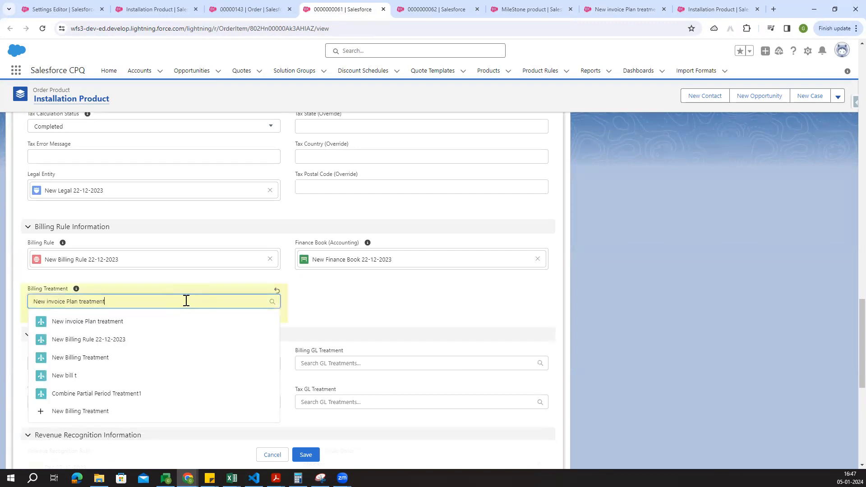
{"action": "left_click", "coordinate": [149, 337]}
{"action": "left_click", "coordinate": [306, 455]}
Replace the MileStone product order product's billing treatment with New invoice Plan treatment and save the record
{"action": "left_click", "coordinate": [430, 4]}
{"action": "scroll", "coordinate": [161, 276], "scroll_direction": "down", "scroll_amount": 4}
{"action": "scroll", "coordinate": [224, 421], "scroll_direction": "up", "scroll_amount": 3}
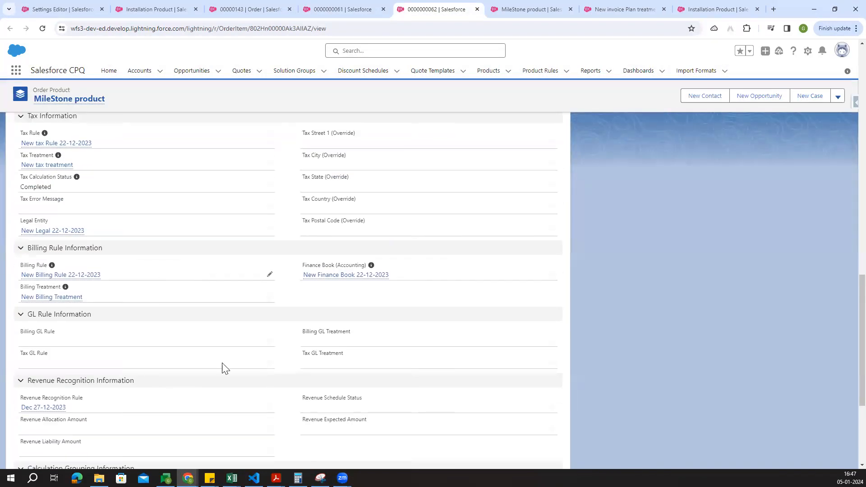
{"action": "left_click", "coordinate": [271, 297]}
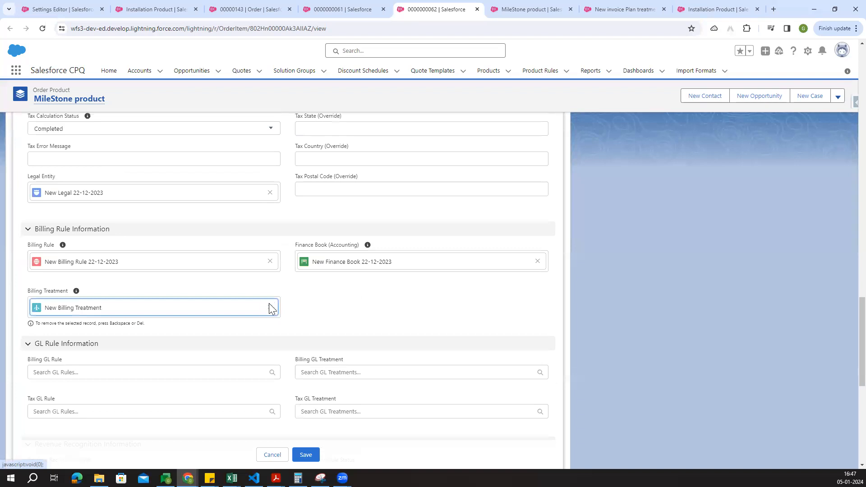
{"action": "left_click", "coordinate": [270, 307]}
{"action": "left_click", "coordinate": [221, 305]}
{"action": "type", "text": "New invoice Plan treatment"}
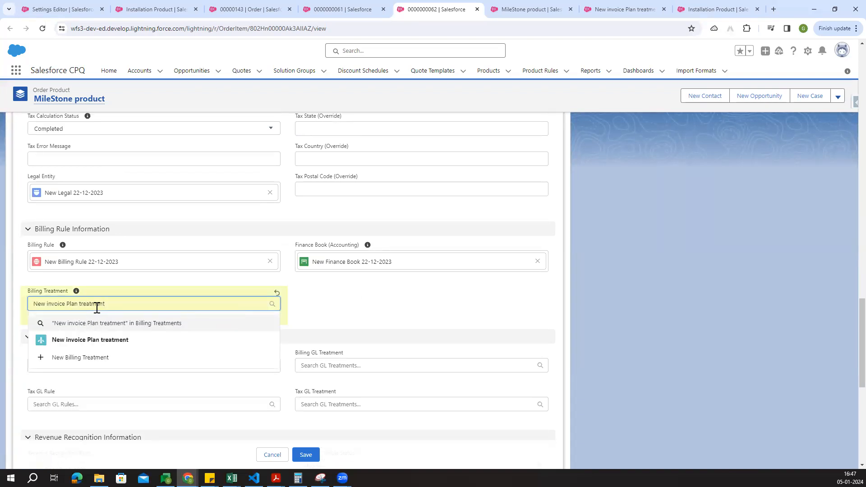
{"action": "left_click", "coordinate": [110, 341]}
{"action": "left_click", "coordinate": [306, 456]}
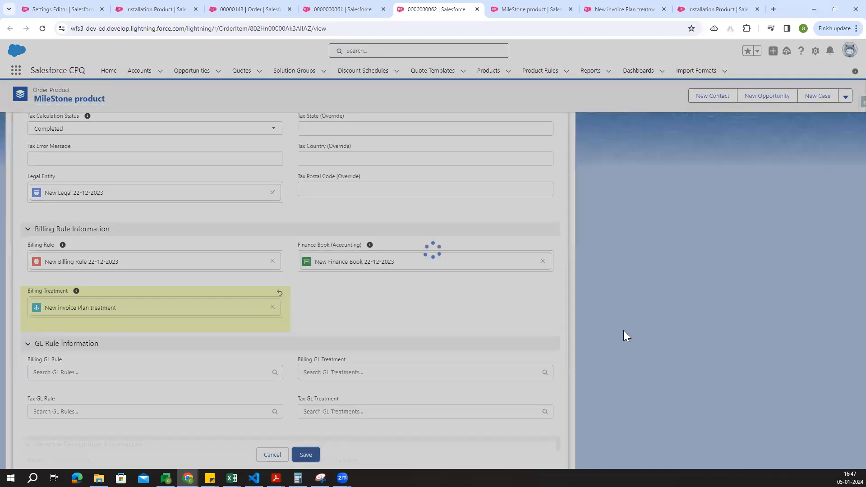
Review the price, tax and billing rule information on the MileStone product and Installation Product order products
{"action": "scroll", "coordinate": [147, 336], "scroll_direction": "up", "scroll_amount": 5}
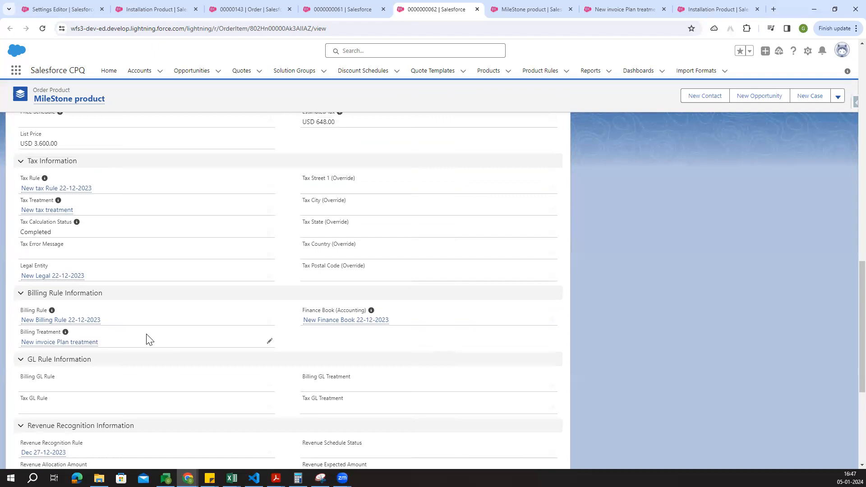
{"action": "scroll", "coordinate": [147, 336], "scroll_direction": "up", "scroll_amount": 5}
{"action": "scroll", "coordinate": [153, 363], "scroll_direction": "down", "scroll_amount": 3}
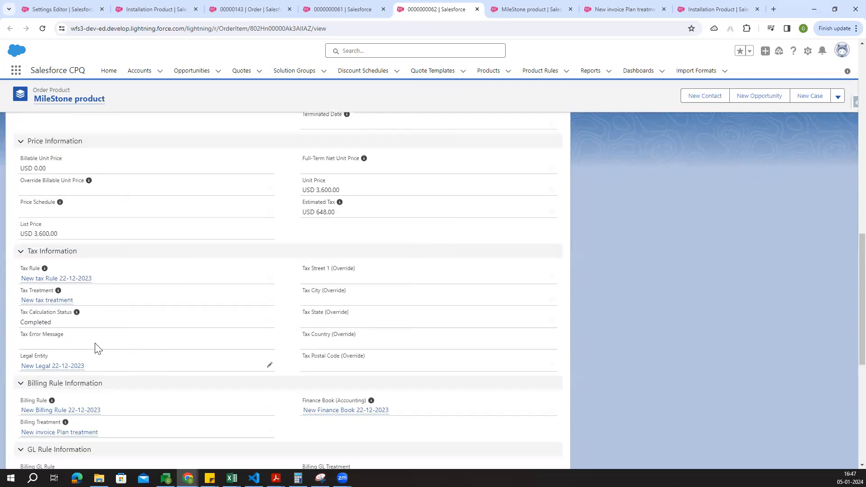
{"action": "scroll", "coordinate": [148, 408], "scroll_direction": "down", "scroll_amount": 3}
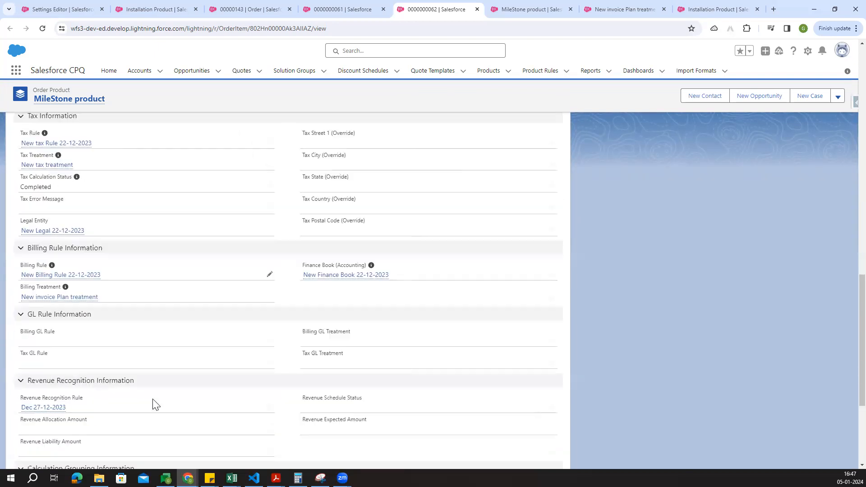
{"action": "scroll", "coordinate": [158, 428], "scroll_direction": "up", "scroll_amount": 2}
{"action": "left_click", "coordinate": [379, 9]}
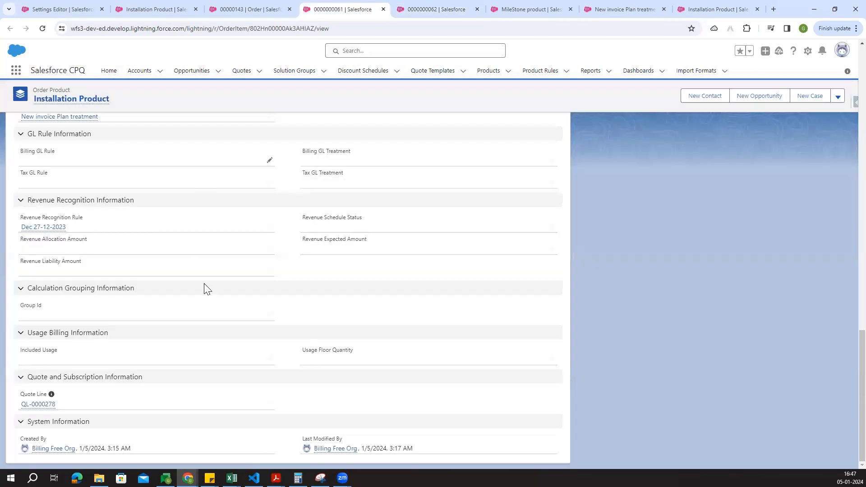
{"action": "scroll", "coordinate": [196, 313], "scroll_direction": "up", "scroll_amount": 2}
{"action": "scroll", "coordinate": [239, 293], "scroll_direction": "up", "scroll_amount": 10}
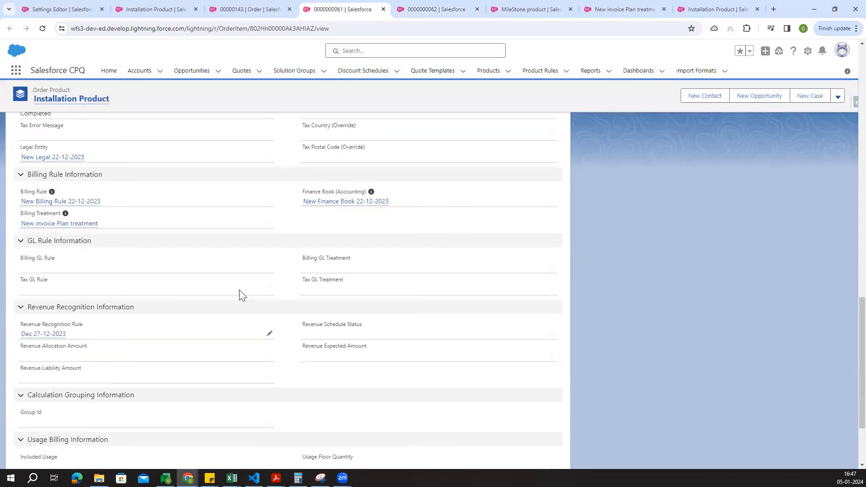
{"action": "scroll", "coordinate": [240, 273], "scroll_direction": "up", "scroll_amount": 10}
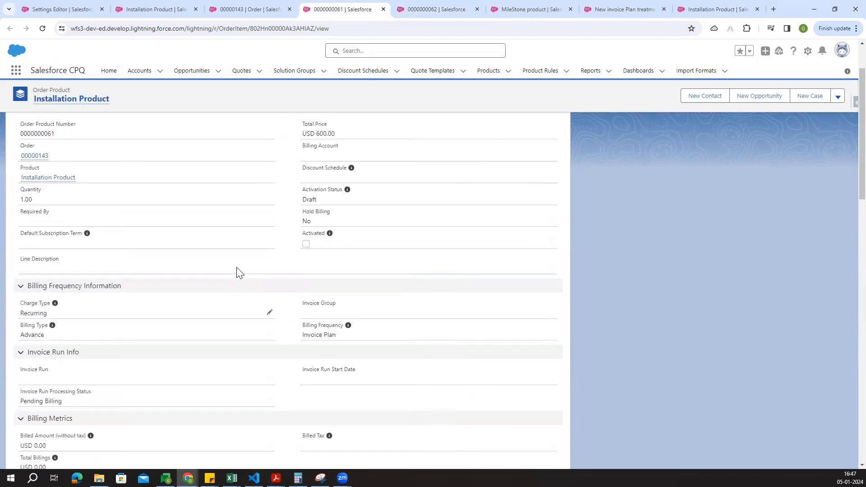
Close the extra browser tabs for the two products and the invoice plan treatment, and open the Cloud Kicks order's details
{"action": "middle_click", "coordinate": [531, 6]}
{"action": "middle_click", "coordinate": [530, 6]}
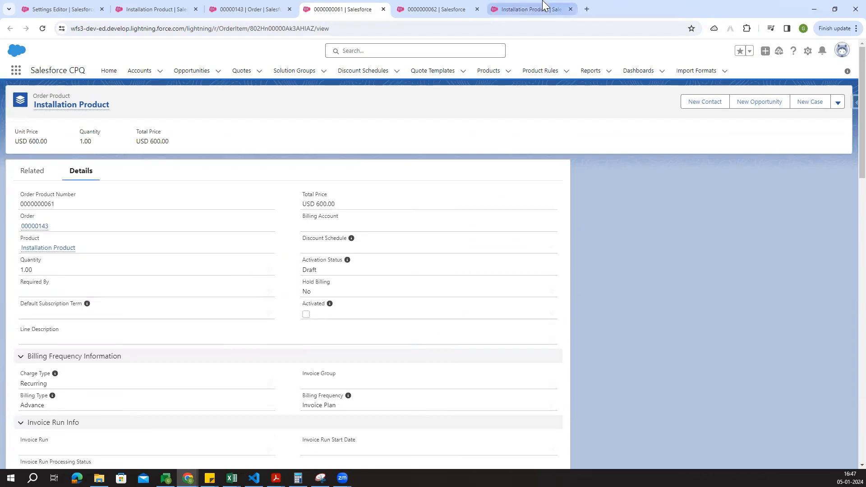
{"action": "middle_click", "coordinate": [531, 6]}
{"action": "left_click", "coordinate": [253, 9]}
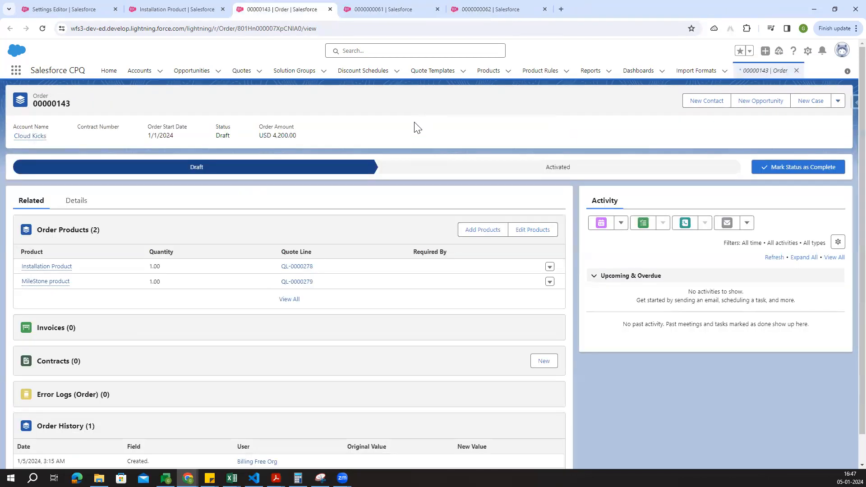
{"action": "left_click", "coordinate": [74, 203]}
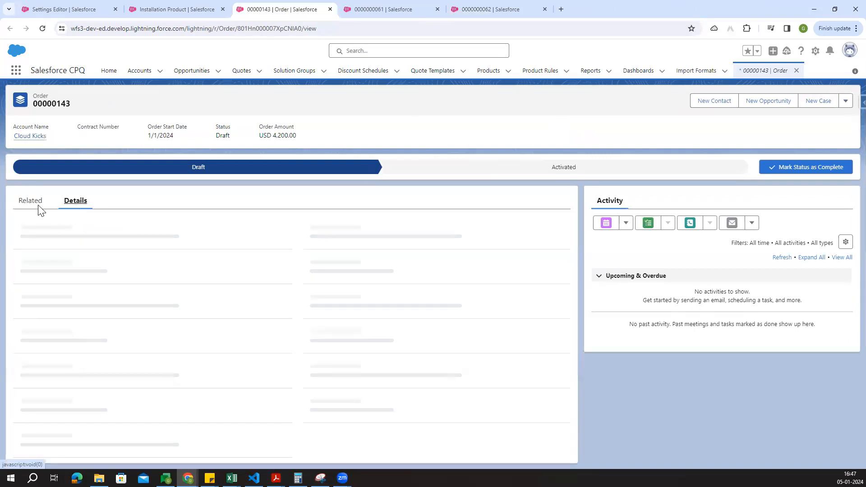
Check both order products' related lists for billing schedules, revenue schedules and invoice lines before the order is activated
{"action": "left_click", "coordinate": [428, 14]}
{"action": "left_click", "coordinate": [28, 177]}
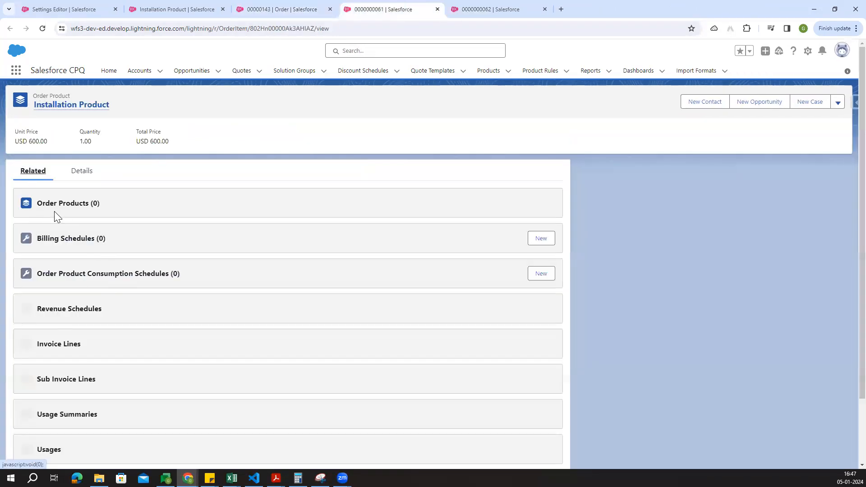
{"action": "scroll", "coordinate": [95, 294], "scroll_direction": "down", "scroll_amount": 2}
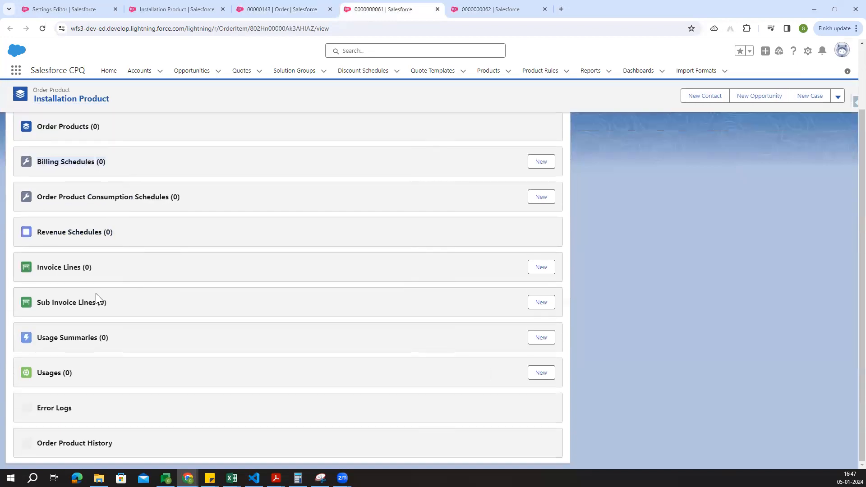
{"action": "scroll", "coordinate": [100, 357], "scroll_direction": "down", "scroll_amount": 1}
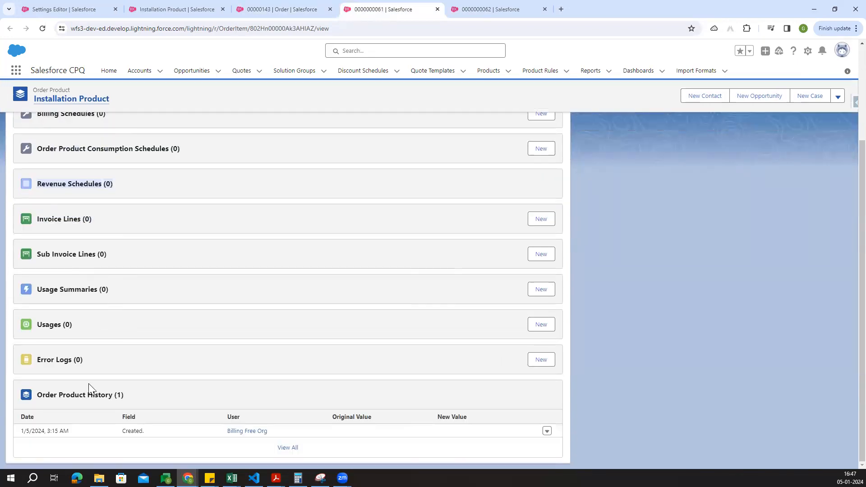
{"action": "scroll", "coordinate": [131, 267], "scroll_direction": "up", "scroll_amount": 3}
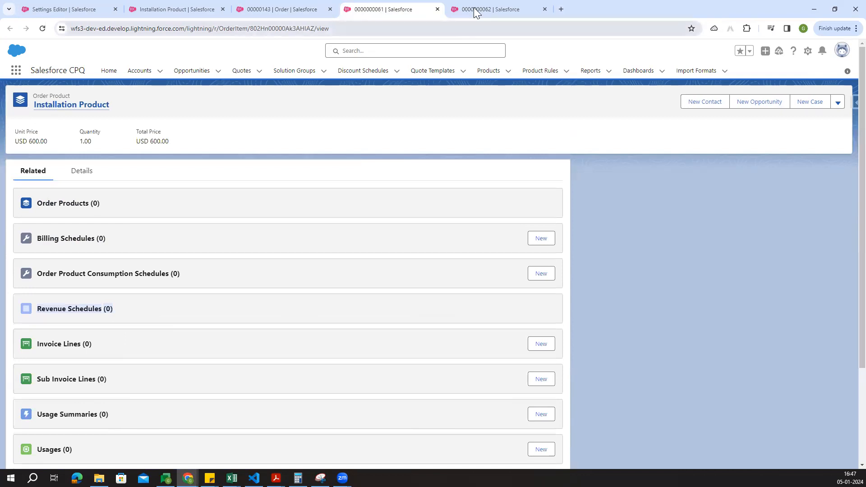
{"action": "left_click", "coordinate": [485, 6]}
{"action": "scroll", "coordinate": [182, 269], "scroll_direction": "up", "scroll_amount": 3}
{"action": "scroll", "coordinate": [178, 274], "scroll_direction": "up", "scroll_amount": 7}
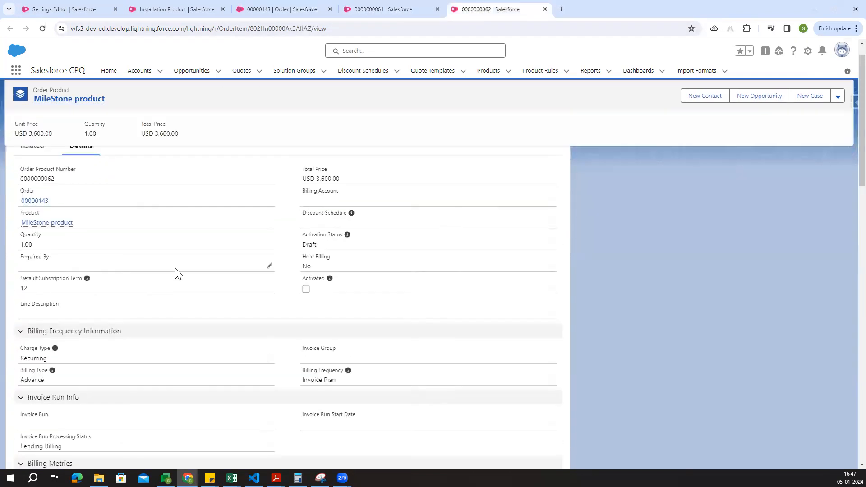
{"action": "left_click", "coordinate": [33, 171]}
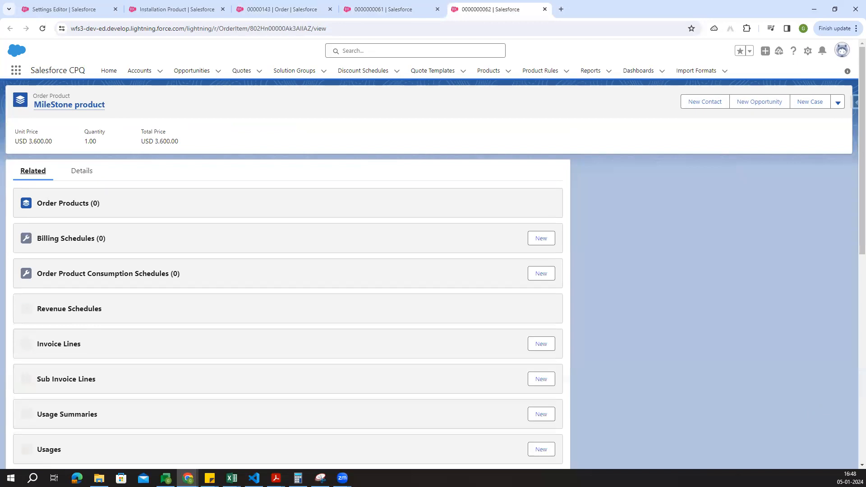
{"action": "scroll", "coordinate": [91, 426], "scroll_direction": "down", "scroll_amount": 3}
{"action": "scroll", "coordinate": [100, 439], "scroll_direction": "up", "scroll_amount": 3}
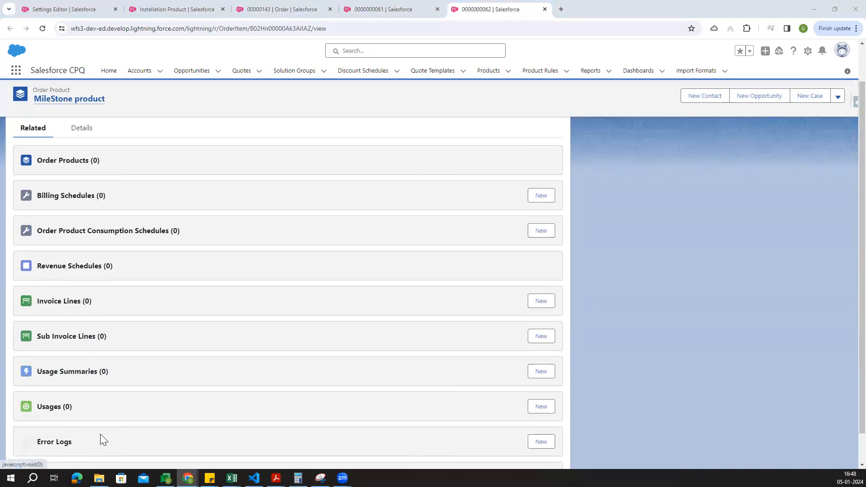
{"action": "left_click", "coordinate": [309, 7]}
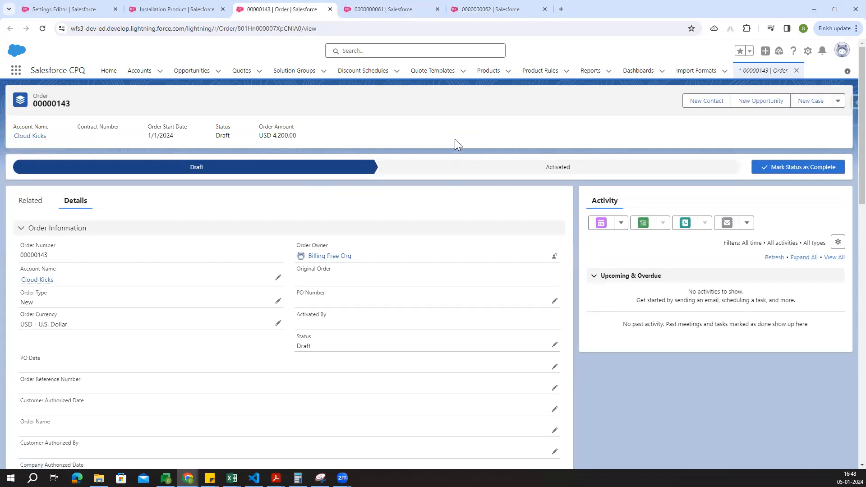
{"action": "left_click", "coordinate": [394, 8]}
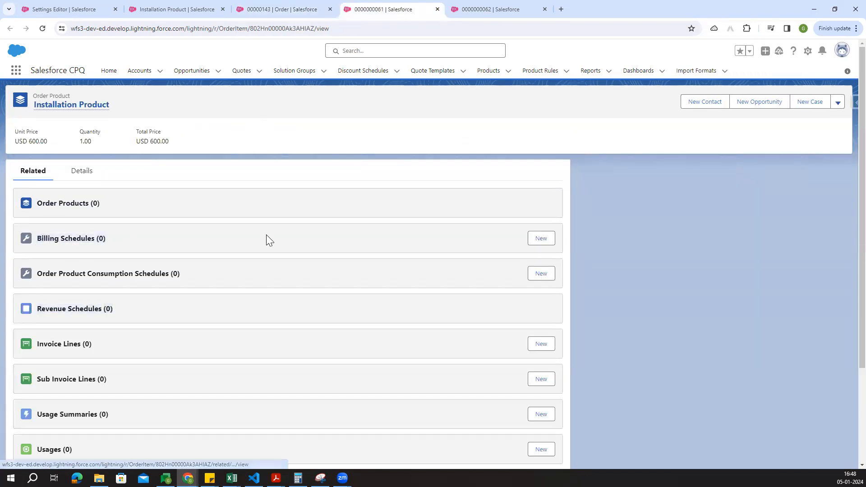
Change the Cloud Kicks order's status to Activated
{"action": "left_click", "coordinate": [272, 8]}
{"action": "left_click", "coordinate": [595, 171]}
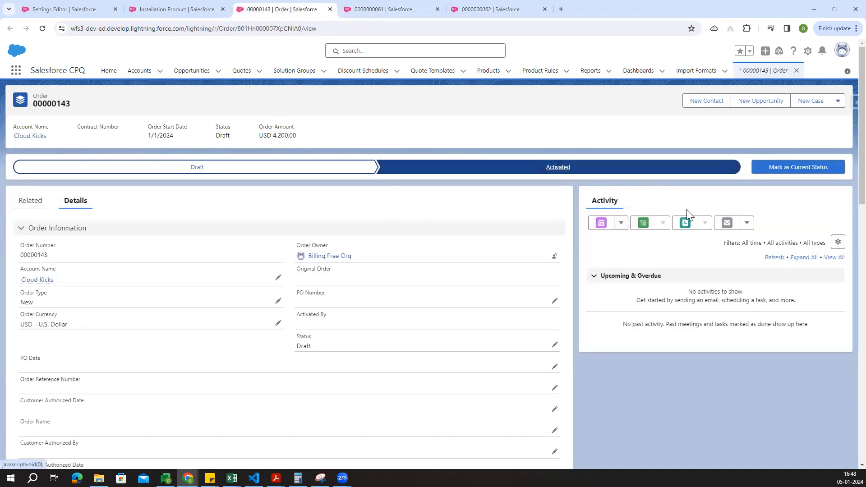
{"action": "left_click", "coordinate": [817, 175]}
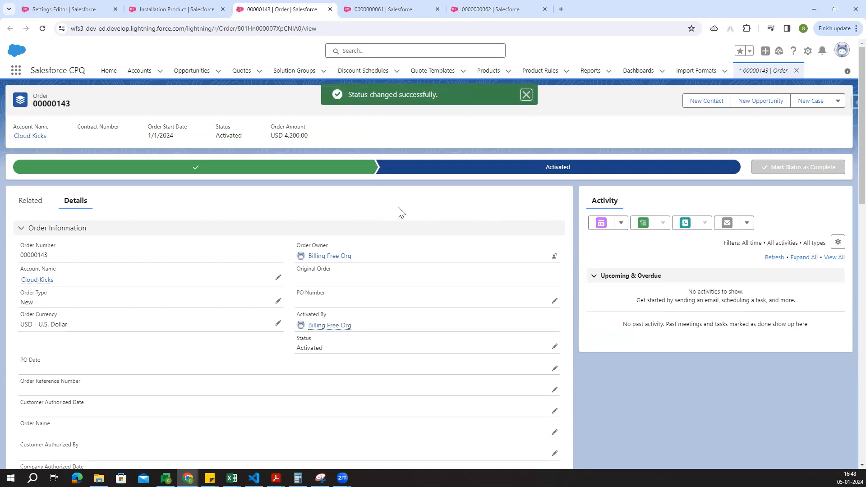
Reload the order product pages and display the MileStone product's related records
{"action": "left_click", "coordinate": [370, 5]}
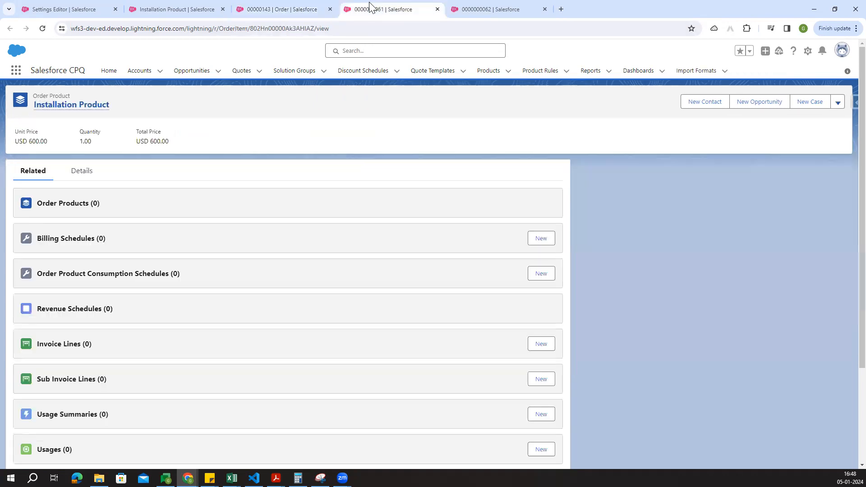
{"action": "left_click", "coordinate": [42, 29]}
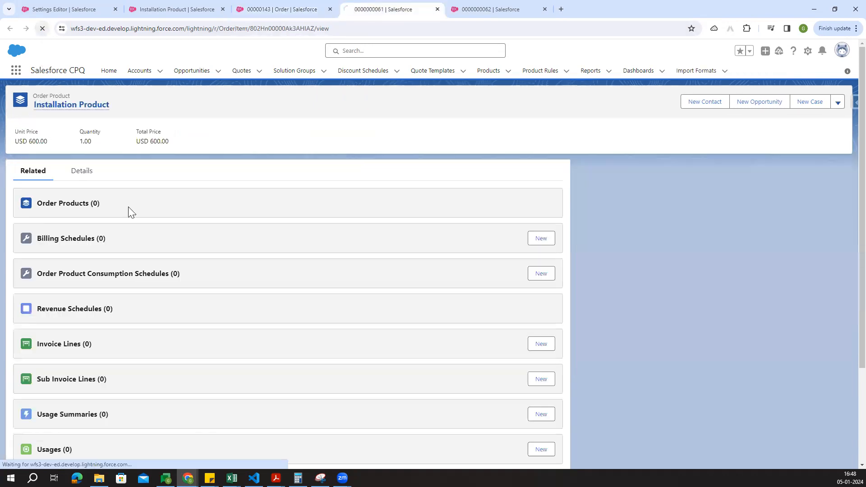
{"action": "left_click", "coordinate": [489, 5]}
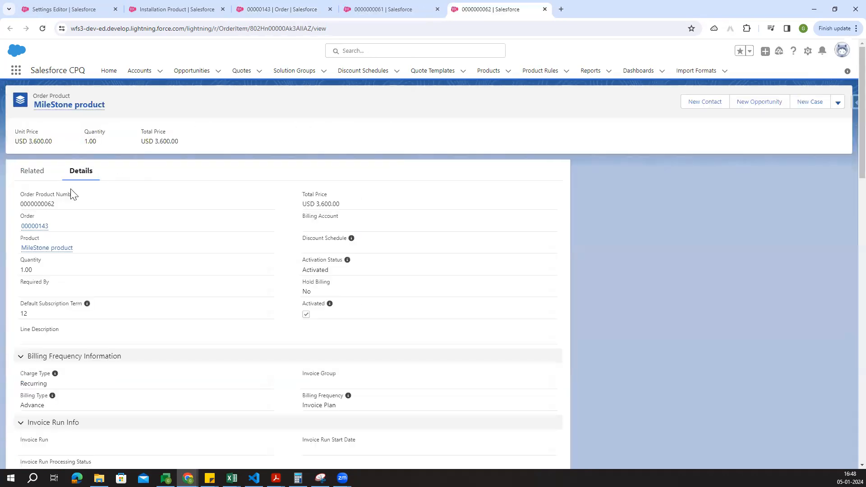
{"action": "left_click", "coordinate": [37, 177]}
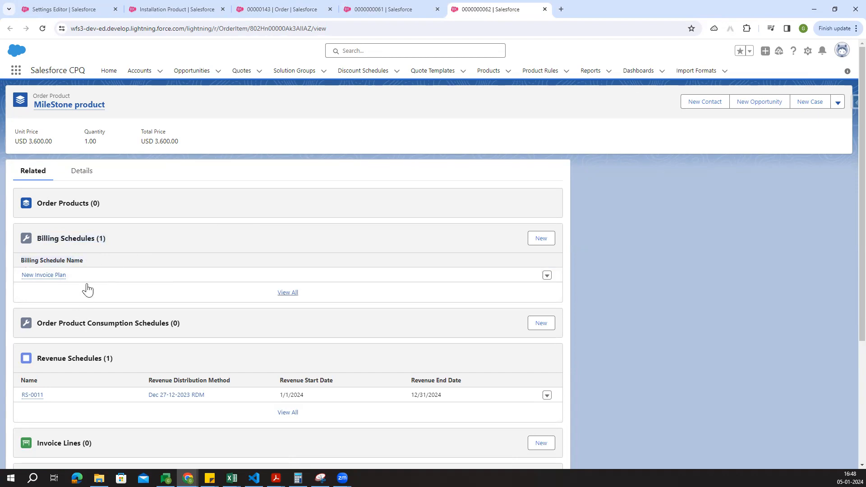
Open the MileStone product's New Invoice Plan billing schedule in a new tab and show the full list of its billing transactions
{"action": "middle_click", "coordinate": [52, 277]}
{"action": "left_click", "coordinate": [584, 10]}
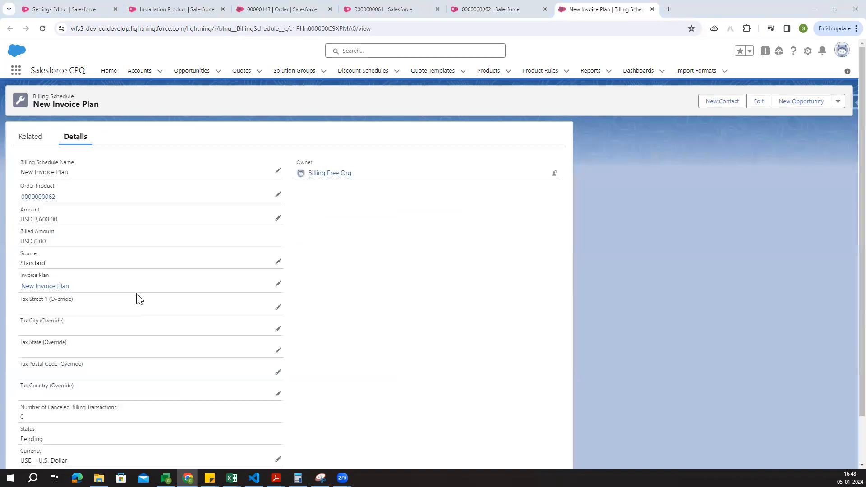
{"action": "left_click", "coordinate": [29, 142]}
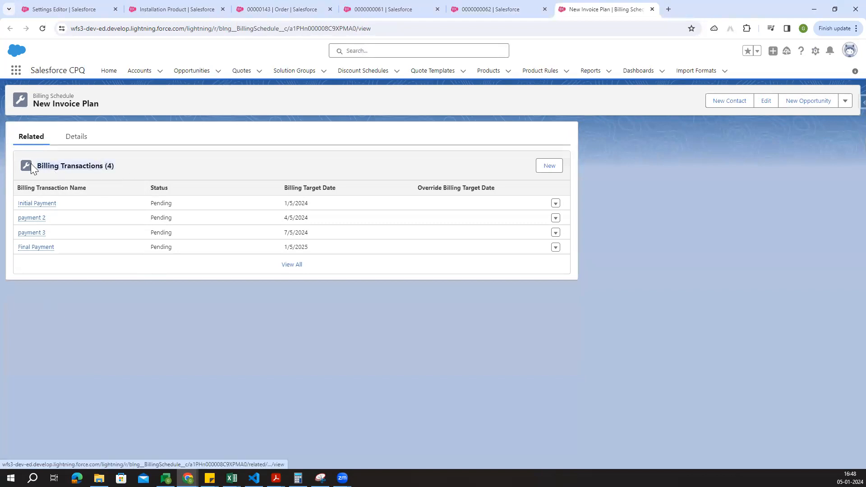
{"action": "left_click", "coordinate": [294, 264]}
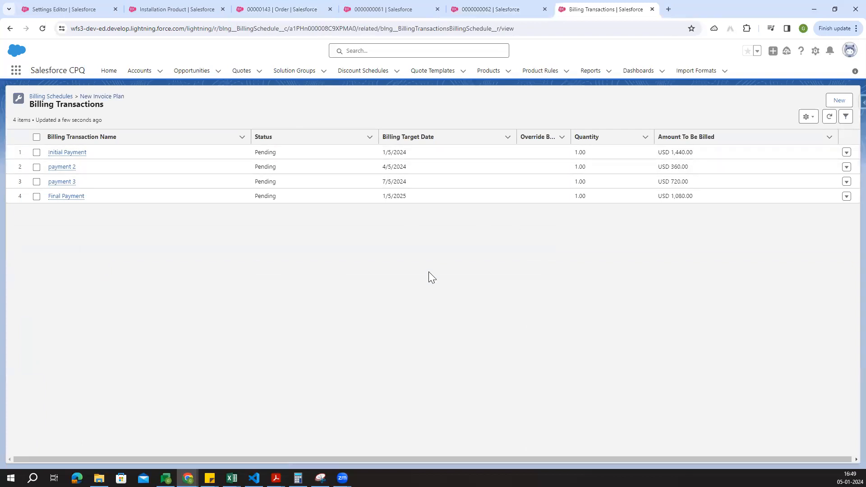
Examine the amounts to be billed for the Initial Payment, payment 2 and payment 3 transactions
{"action": "left_click", "coordinate": [701, 153]}
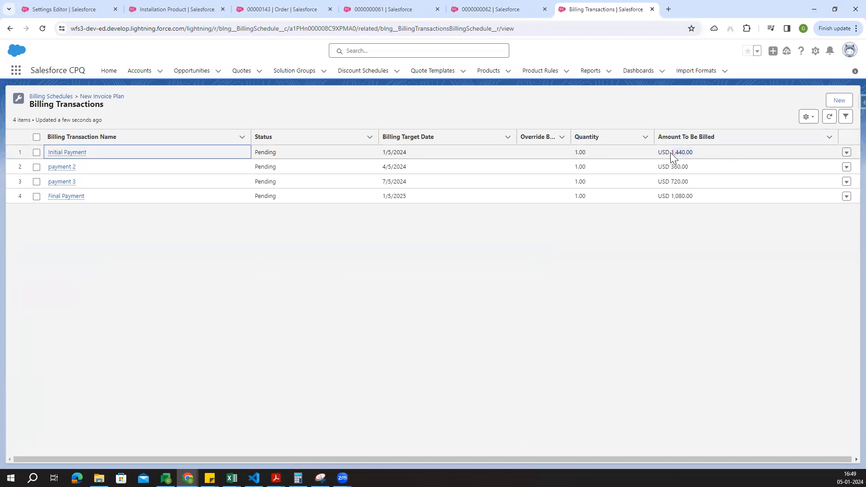
{"action": "left_click", "coordinate": [670, 153]}
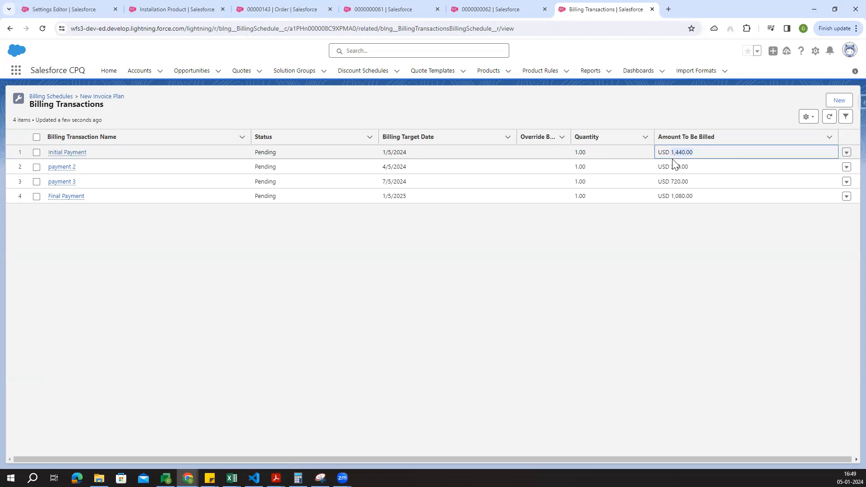
{"action": "left_click_drag", "start_coordinate": [693, 167], "coordinate": [672, 167]}
{"action": "left_click", "coordinate": [643, 296]}
{"action": "left_click_drag", "start_coordinate": [693, 181], "coordinate": [693, 181]}
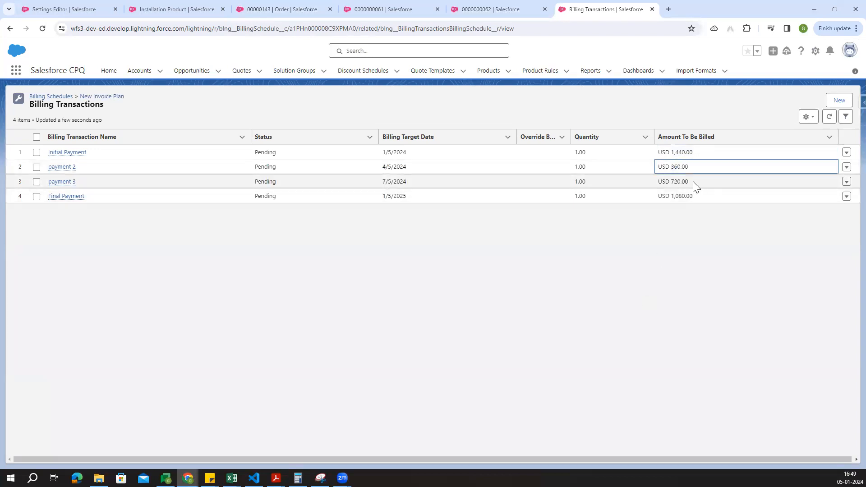
{"action": "left_click", "coordinate": [634, 327]}
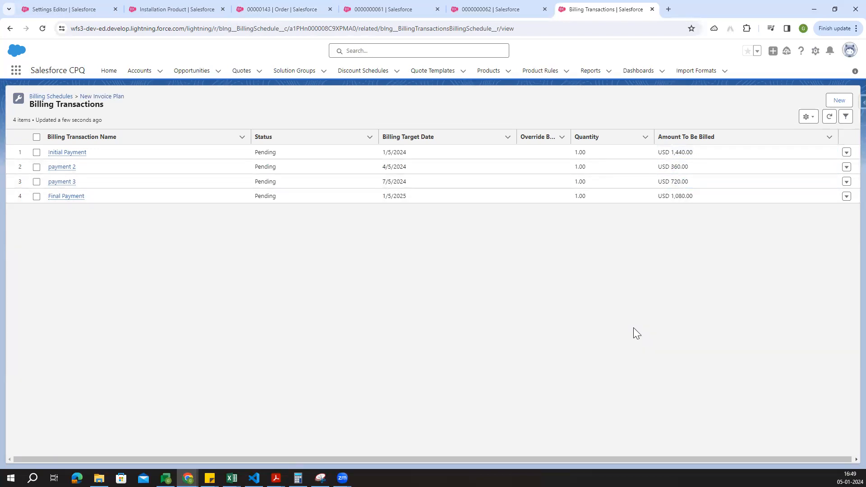
Check the Final Payment amount in the billing transactions and return to the MileStone product's order product record
{"action": "left_click_drag", "start_coordinate": [693, 199], "coordinate": [671, 196]}
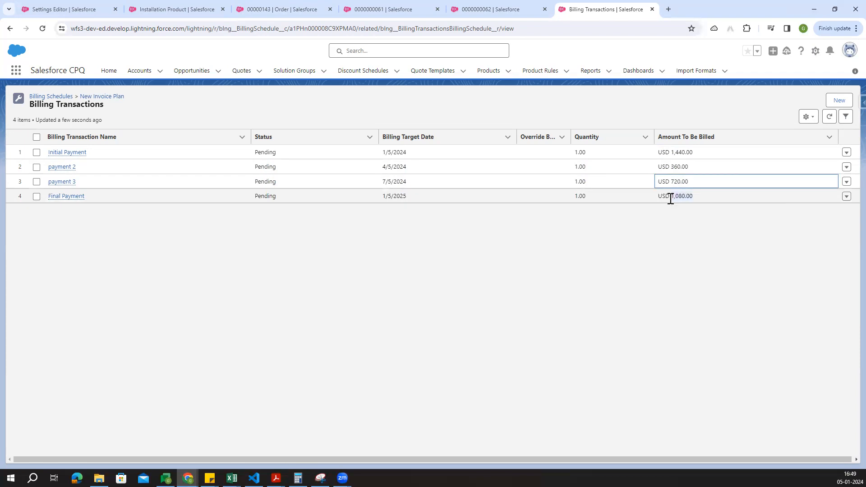
{"action": "left_click", "coordinate": [674, 274]}
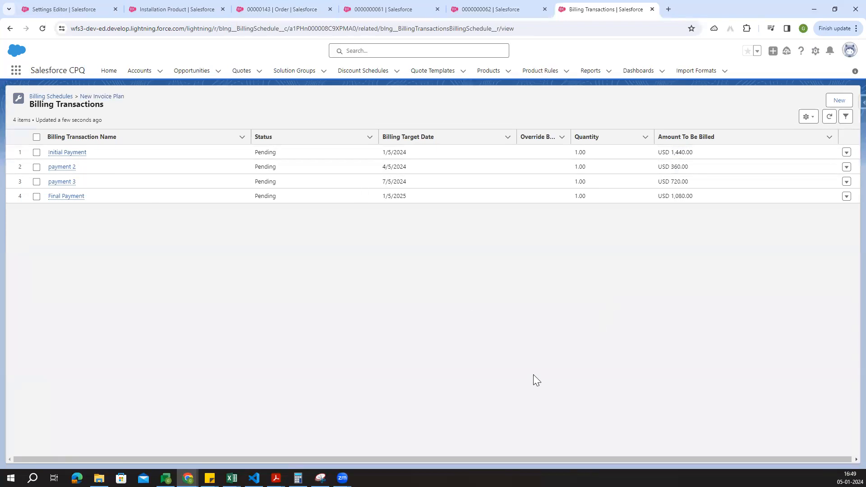
{"action": "left_click", "coordinate": [492, 9]}
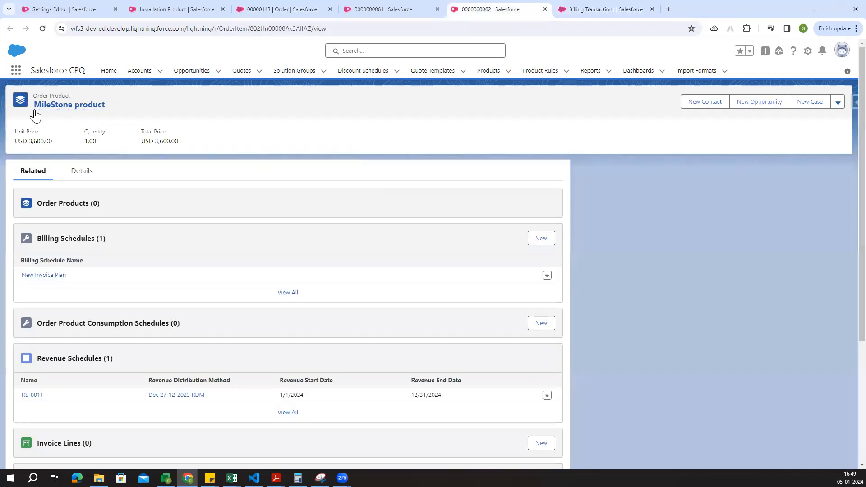
Open the full list of billing transactions for the Installation Product's New Invoice Plan billing schedule
{"action": "left_click", "coordinate": [383, 9]}
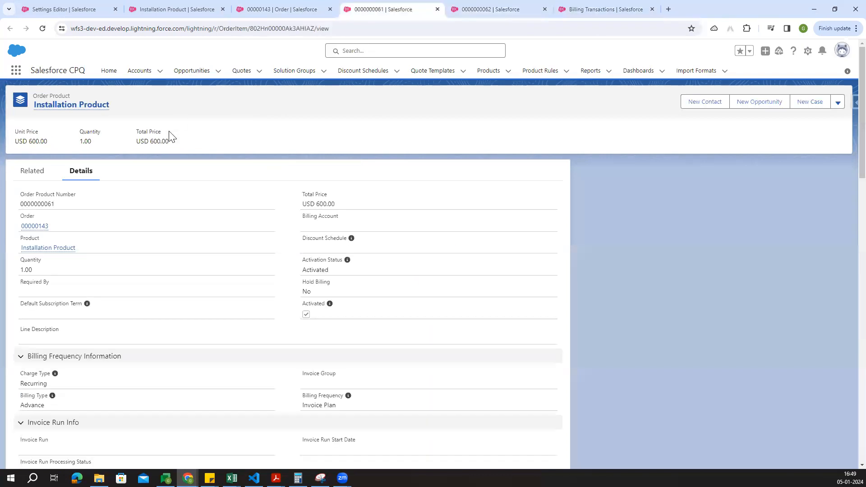
{"action": "mouse_move", "coordinate": [42, 105]}
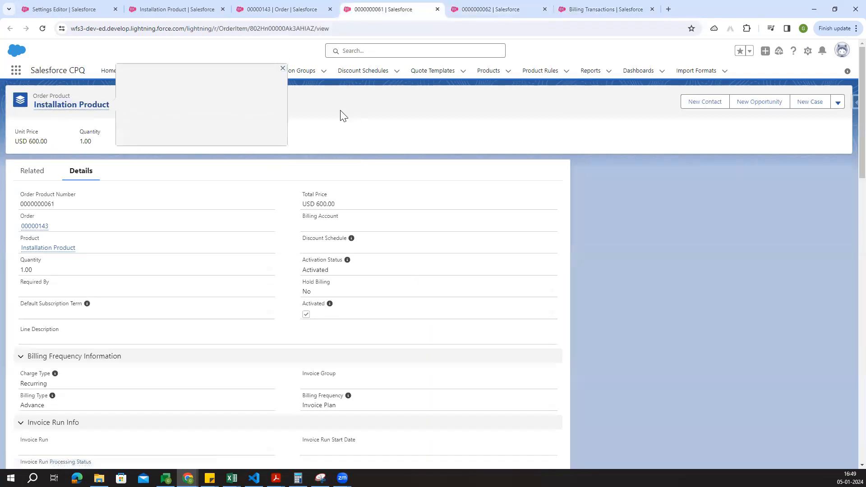
{"action": "left_click", "coordinate": [32, 174]}
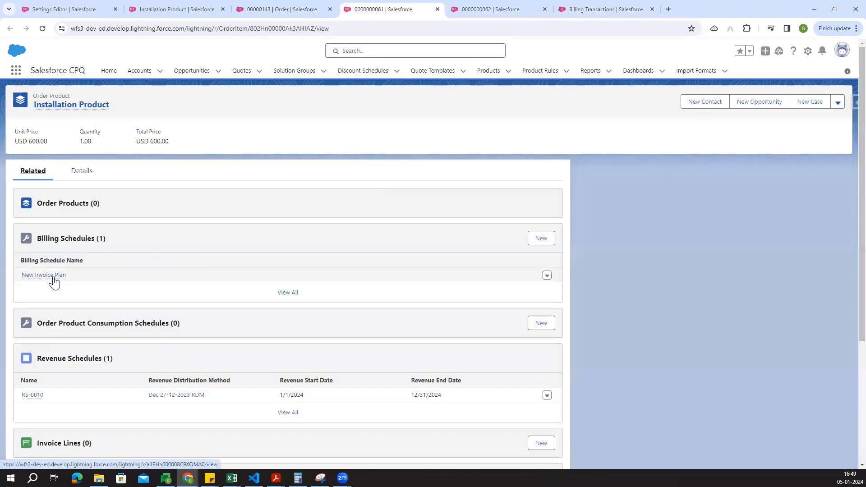
{"action": "left_click", "coordinate": [54, 276]}
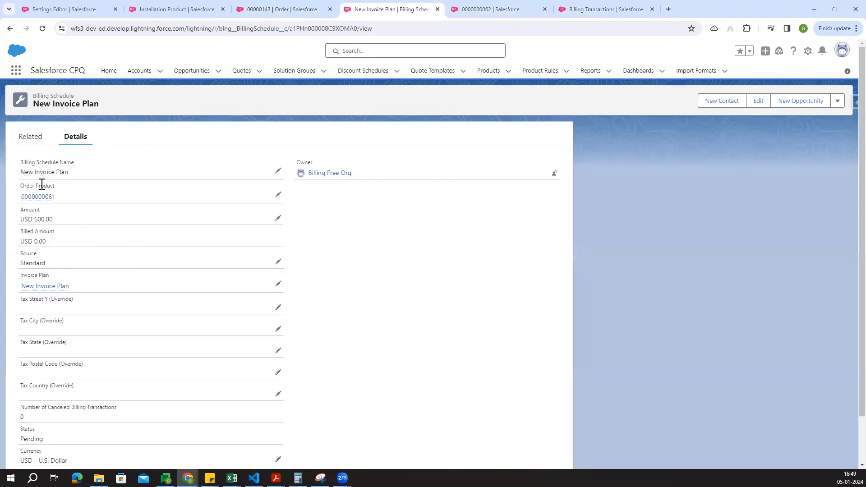
{"action": "left_click", "coordinate": [30, 143]}
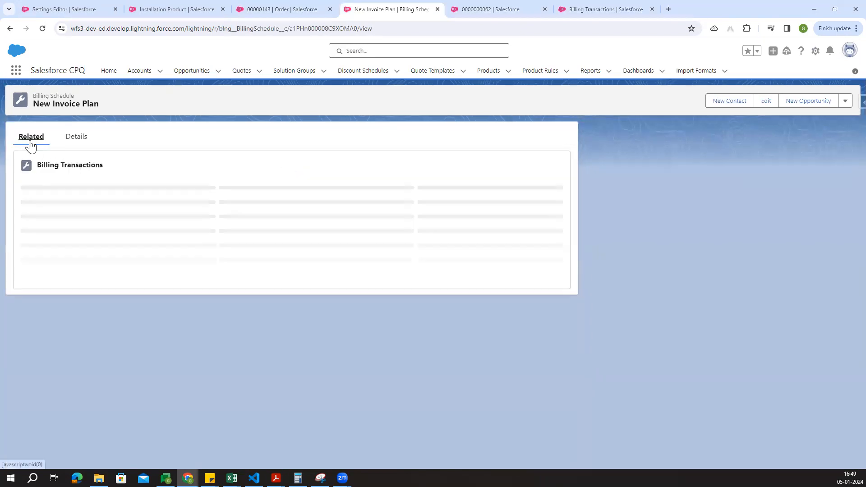
{"action": "left_click", "coordinate": [295, 264]}
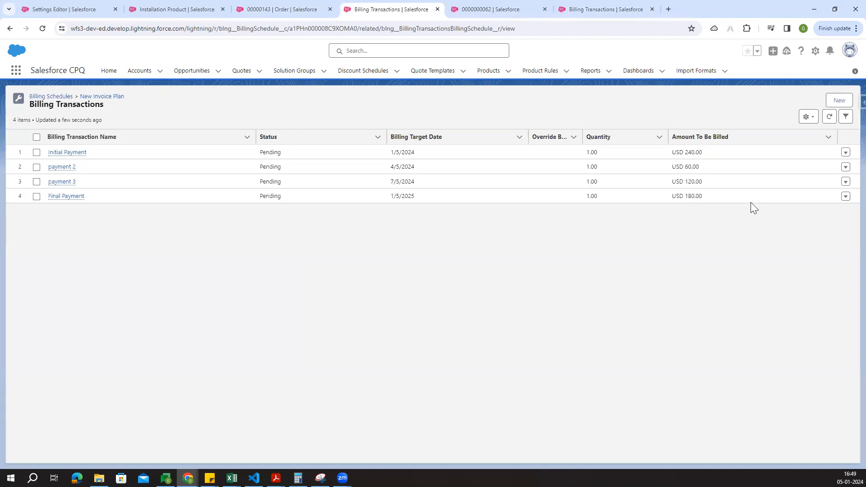
Examine the amount to be billed for the Initial Payment, payment 2, payment 3 and Final Payment
{"action": "left_click", "coordinate": [676, 147]}
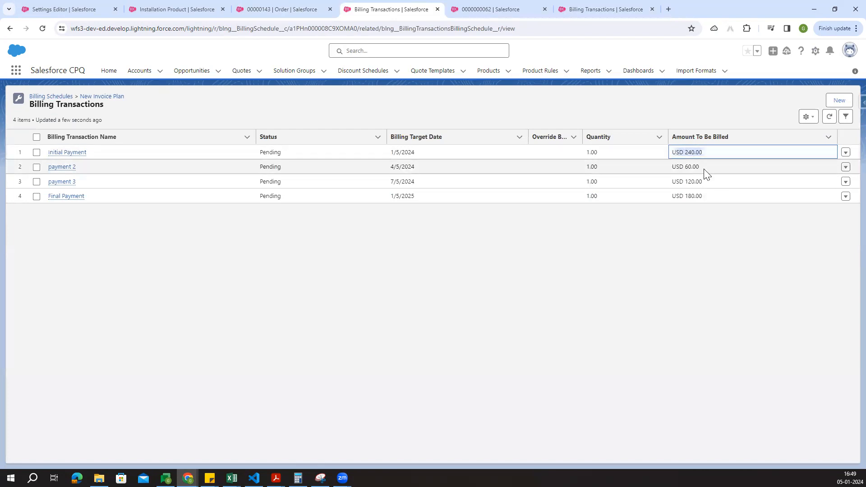
{"action": "left_click", "coordinate": [675, 170]}
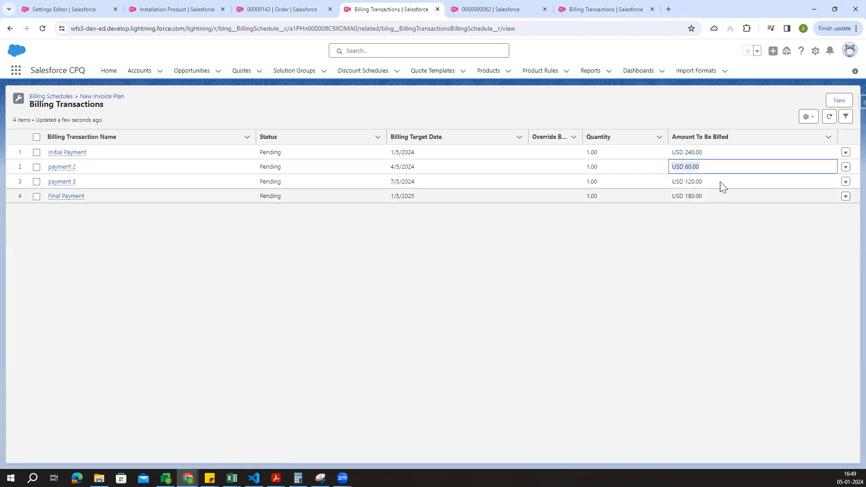
{"action": "left_click", "coordinate": [683, 186]}
{"action": "left_click", "coordinate": [692, 224]}
{"action": "left_click_drag", "start_coordinate": [703, 197], "coordinate": [666, 196]}
{"action": "left_click", "coordinate": [664, 234]}
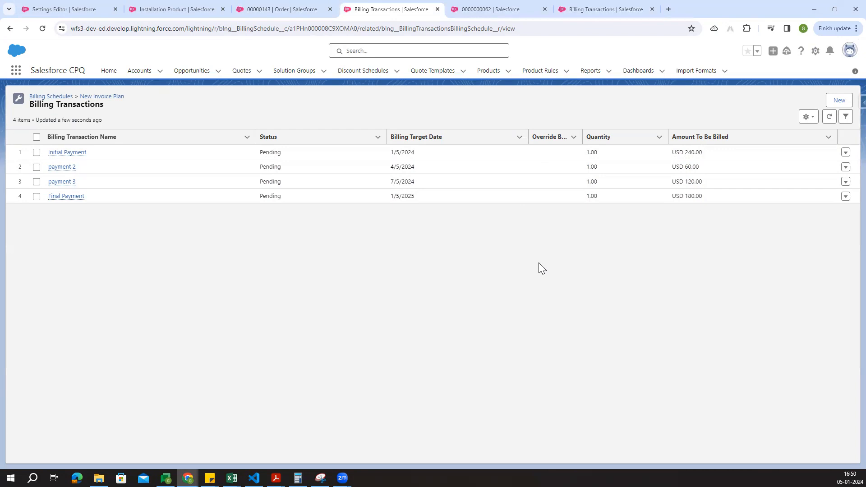
Return to the Installation Product's order product through its billing schedule and compare it with the MileStone product's record
{"action": "left_click", "coordinate": [10, 28]}
{"action": "left_click", "coordinate": [81, 143]}
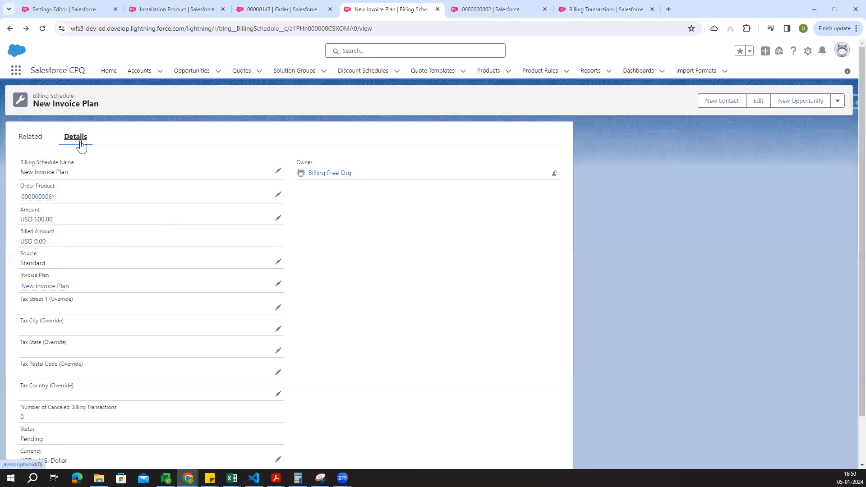
{"action": "left_click", "coordinate": [45, 199]}
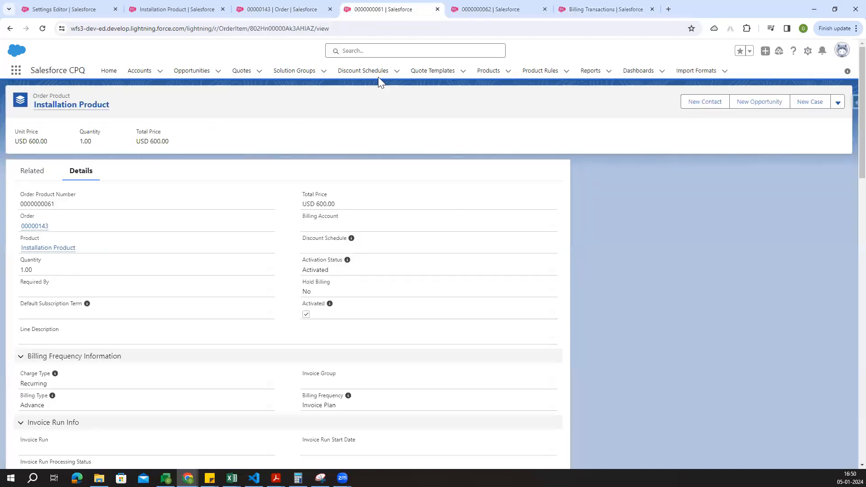
{"action": "left_click", "coordinate": [604, 9]}
{"action": "left_click", "coordinate": [496, 9]}
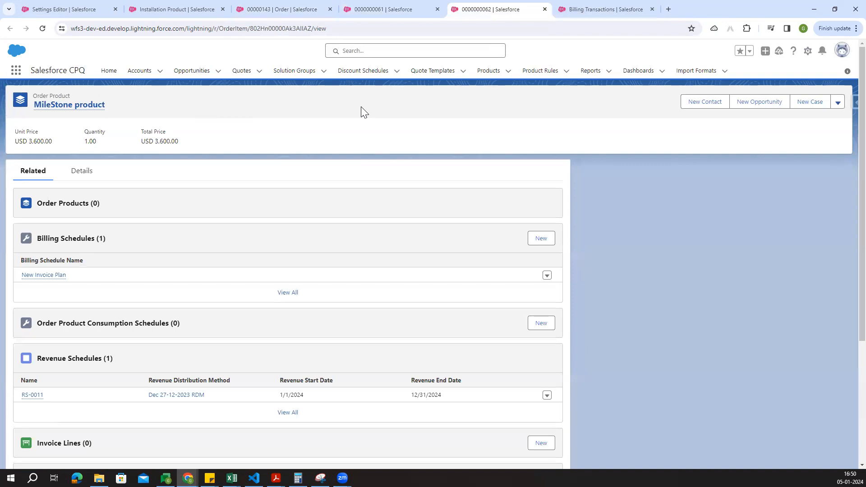
{"action": "left_click", "coordinate": [406, 9]}
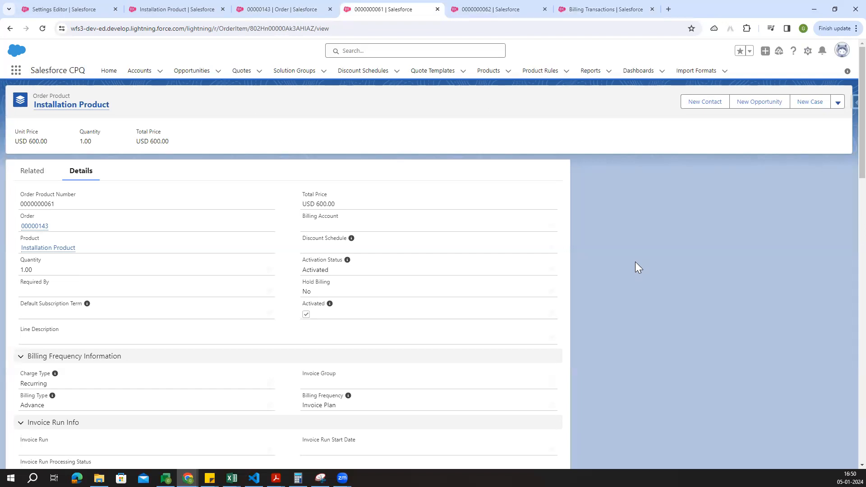
Reload the order record and check the order amount and estimated tax in its price information
{"action": "left_click", "coordinate": [289, 10]}
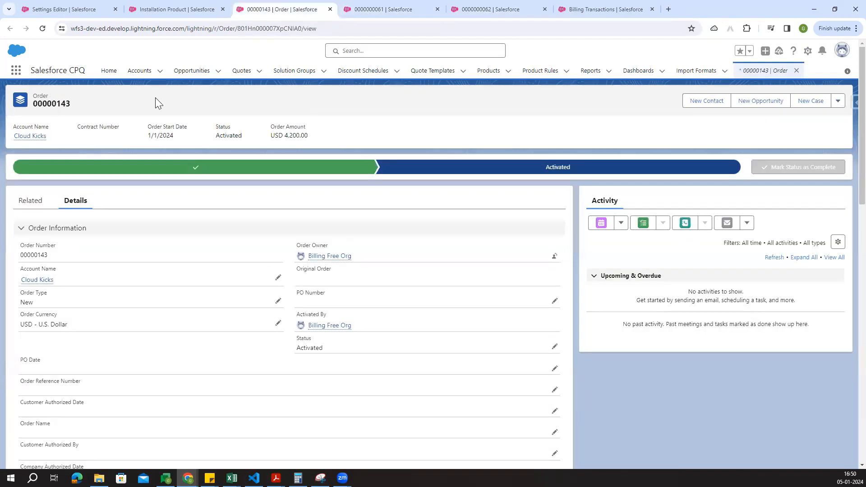
{"action": "left_click", "coordinate": [42, 28]}
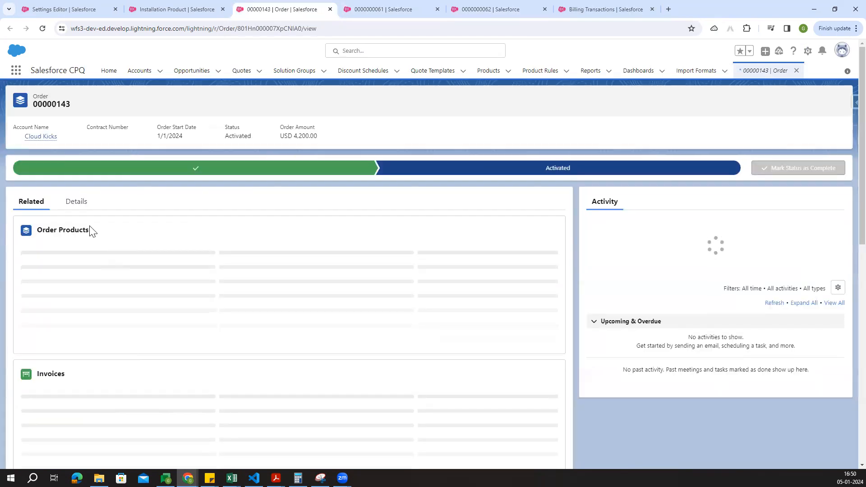
{"action": "left_click", "coordinate": [77, 201]}
{"action": "scroll", "coordinate": [121, 334], "scroll_direction": "down", "scroll_amount": 10}
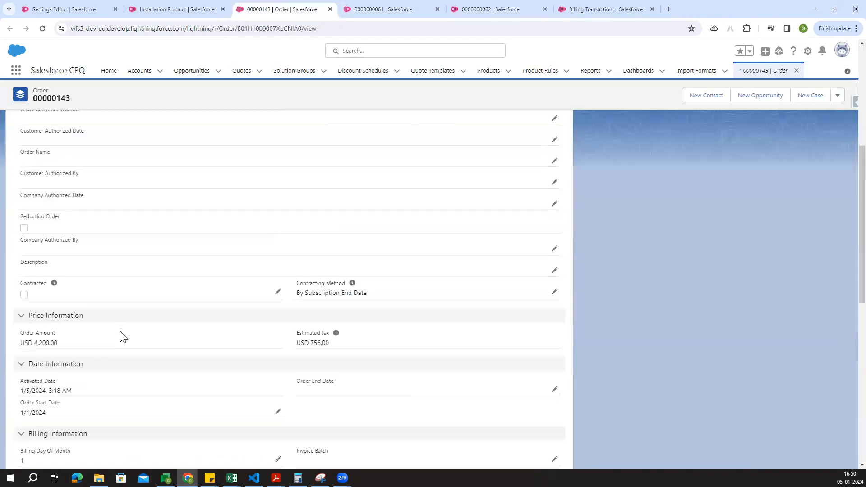
{"action": "scroll", "coordinate": [120, 340], "scroll_direction": "down", "scroll_amount": 1}
{"action": "scroll", "coordinate": [126, 361], "scroll_direction": "up", "scroll_amount": 2}
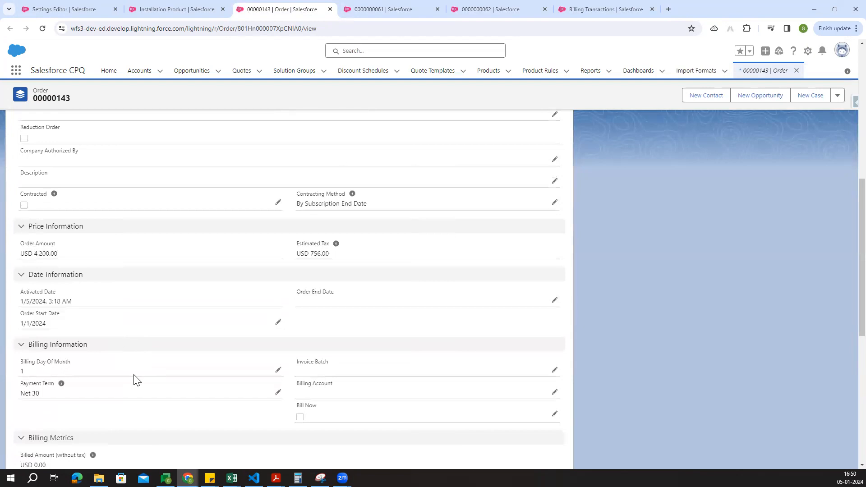
{"action": "double_click", "coordinate": [43, 254]}
{"action": "left_click_drag", "start_coordinate": [331, 254], "coordinate": [315, 252]}
{"action": "left_click_drag", "start_coordinate": [58, 254], "coordinate": [35, 251]}
{"action": "left_click_drag", "start_coordinate": [313, 254], "coordinate": [341, 256]}
Examine the billed amount, billed tax, total billings, pending and canceled amounts in the order's billing metrics
{"action": "scroll", "coordinate": [149, 340], "scroll_direction": "down", "scroll_amount": 3}
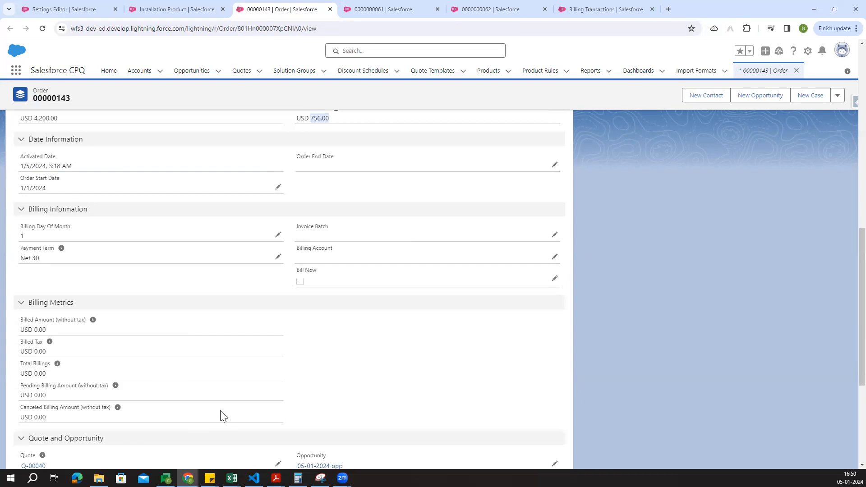
{"action": "scroll", "coordinate": [149, 360], "scroll_direction": "down", "scroll_amount": 1}
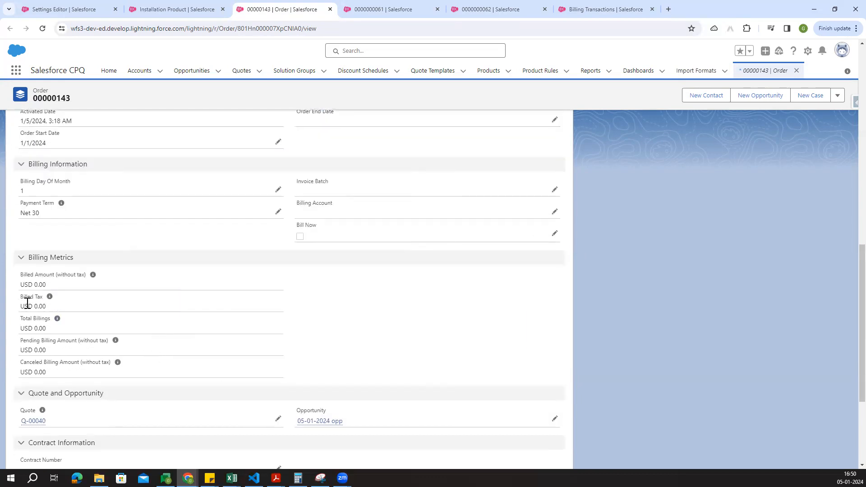
{"action": "left_click_drag", "start_coordinate": [22, 277], "coordinate": [93, 284]}
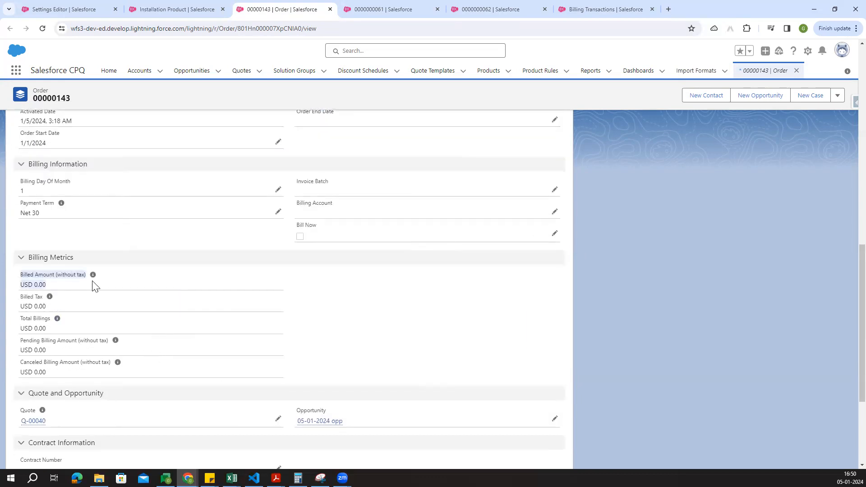
{"action": "left_click_drag", "start_coordinate": [18, 319], "coordinate": [54, 376]}
{"action": "left_click", "coordinate": [325, 350]}
{"action": "left_click_drag", "start_coordinate": [15, 282], "coordinate": [78, 375]}
{"action": "left_click", "coordinate": [334, 372]}
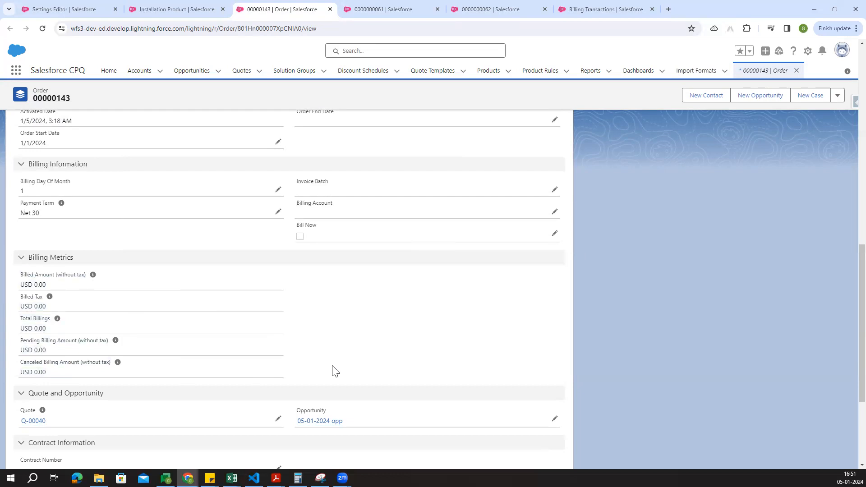
{"action": "scroll", "coordinate": [333, 372], "scroll_direction": "up", "scroll_amount": 1}
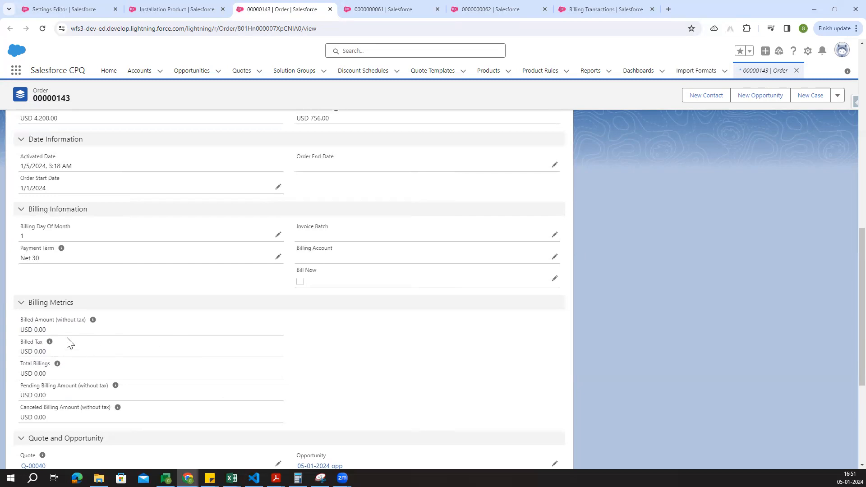
{"action": "left_click_drag", "start_coordinate": [32, 345], "coordinate": [68, 418]}
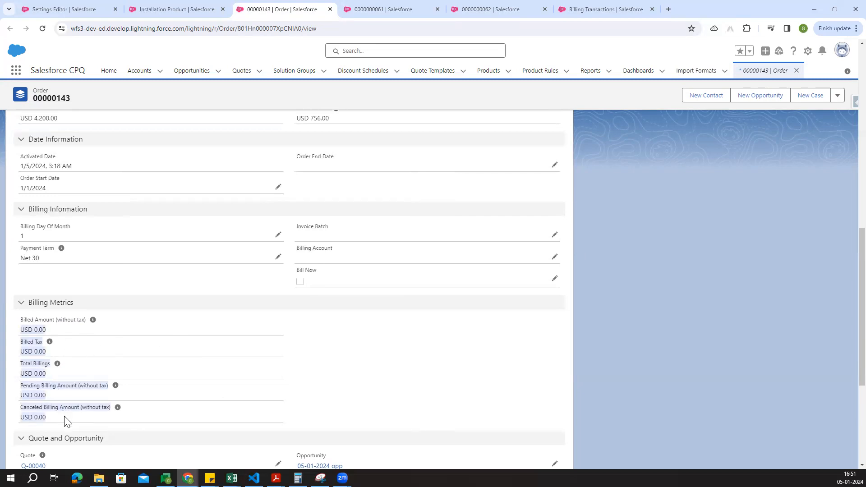
{"action": "left_click", "coordinate": [332, 398]}
Review the order's related lists, including its order products and invoices
{"action": "scroll", "coordinate": [333, 399], "scroll_direction": "up", "scroll_amount": 10}
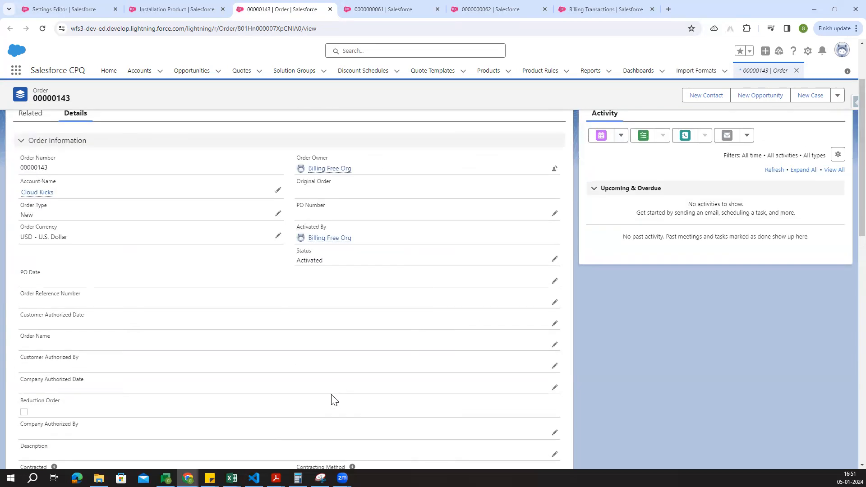
{"action": "scroll", "coordinate": [334, 398], "scroll_direction": "down", "scroll_amount": 12}
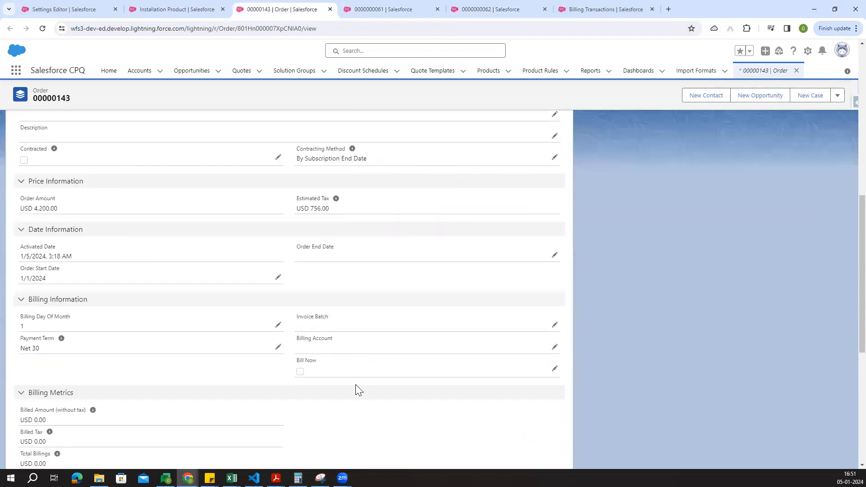
{"action": "scroll", "coordinate": [358, 385], "scroll_direction": "up", "scroll_amount": 12}
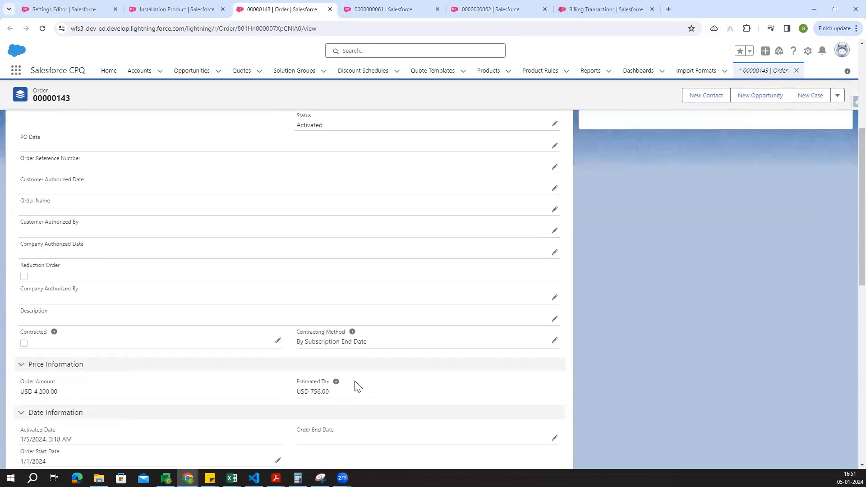
{"action": "left_click", "coordinate": [20, 203]}
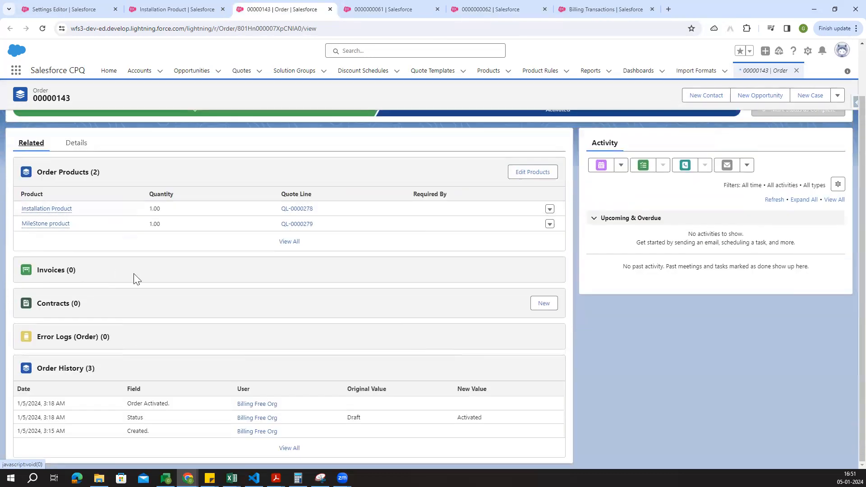
{"action": "scroll", "coordinate": [134, 276], "scroll_direction": "up", "scroll_amount": 2}
{"action": "scroll", "coordinate": [294, 230], "scroll_direction": "down", "scroll_amount": 2}
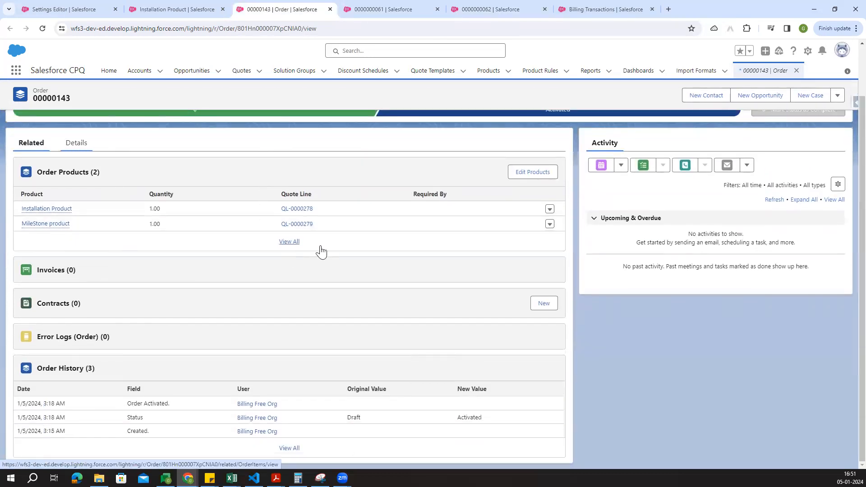
{"action": "scroll", "coordinate": [122, 198], "scroll_direction": "up", "scroll_amount": 2}
Enable Bill Now in the order's billing information and save the order
{"action": "left_click", "coordinate": [75, 200]}
{"action": "scroll", "coordinate": [254, 207], "scroll_direction": "down", "scroll_amount": 2}
{"action": "scroll", "coordinate": [253, 207], "scroll_direction": "down", "scroll_amount": 10}
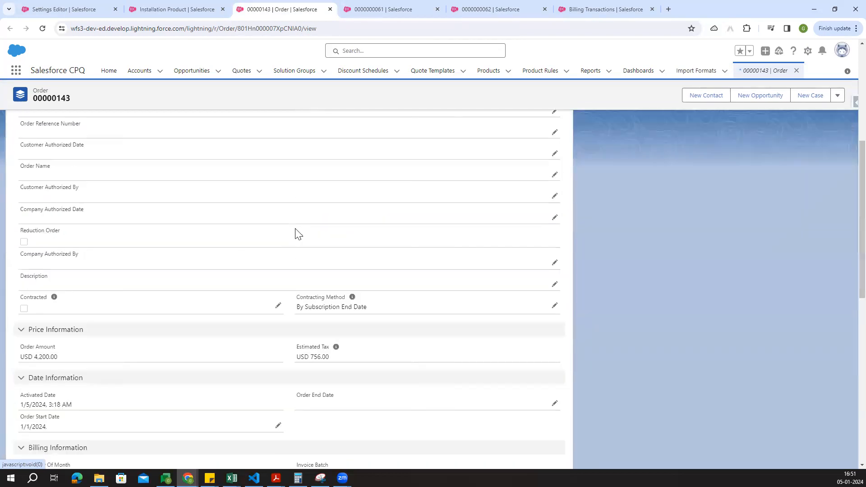
{"action": "left_click", "coordinate": [555, 233]}
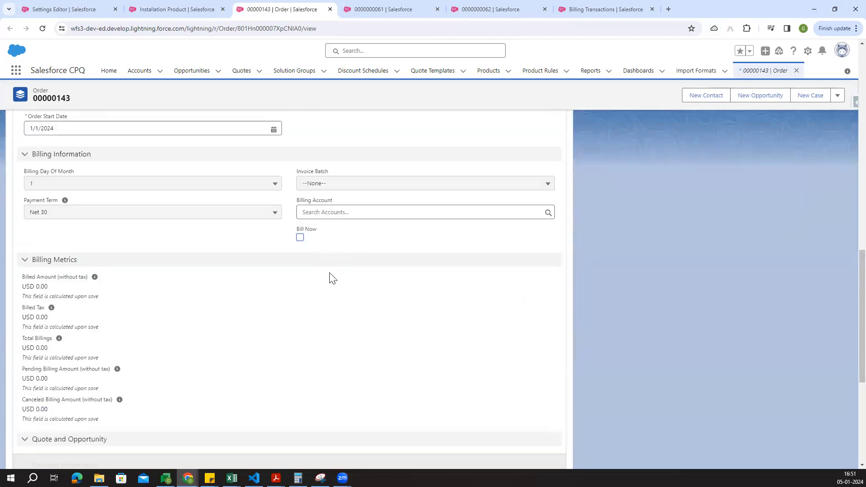
{"action": "left_click", "coordinate": [300, 237]}
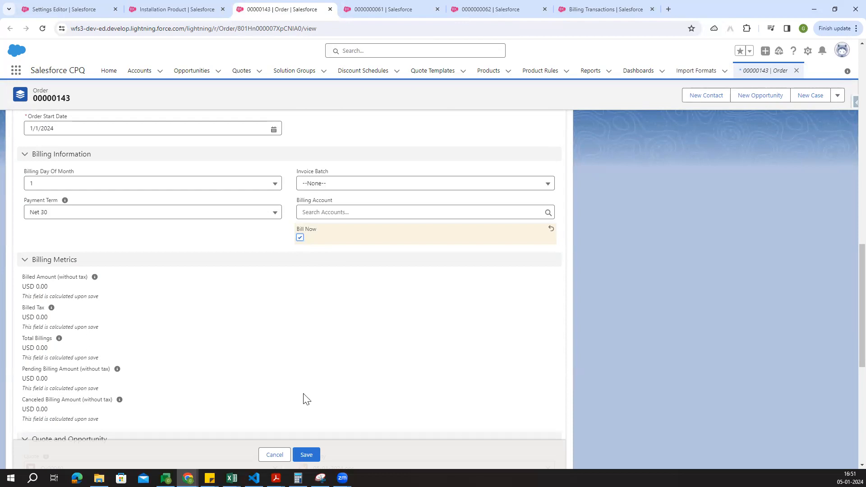
{"action": "left_click", "coordinate": [307, 454]}
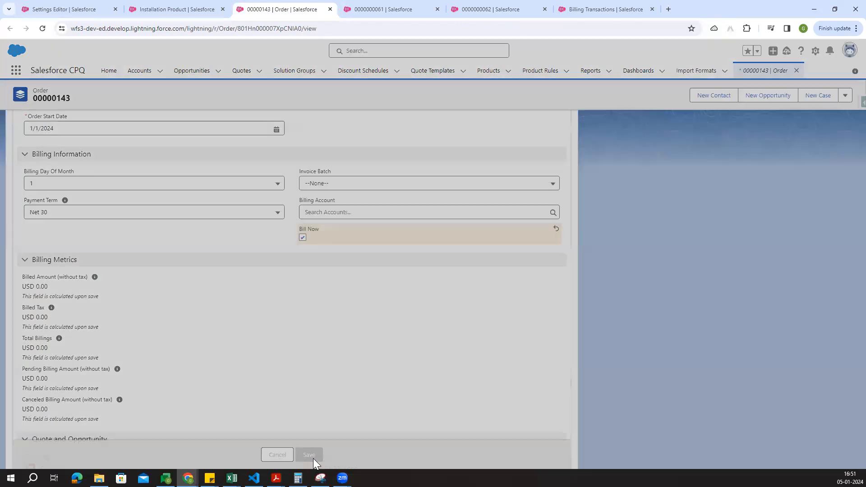
Open the order's newly generated invoice in a separate browser tab from its related invoices
{"action": "scroll", "coordinate": [98, 329], "scroll_direction": "up", "scroll_amount": 15}
{"action": "scroll", "coordinate": [98, 329], "scroll_direction": "up", "scroll_amount": 3}
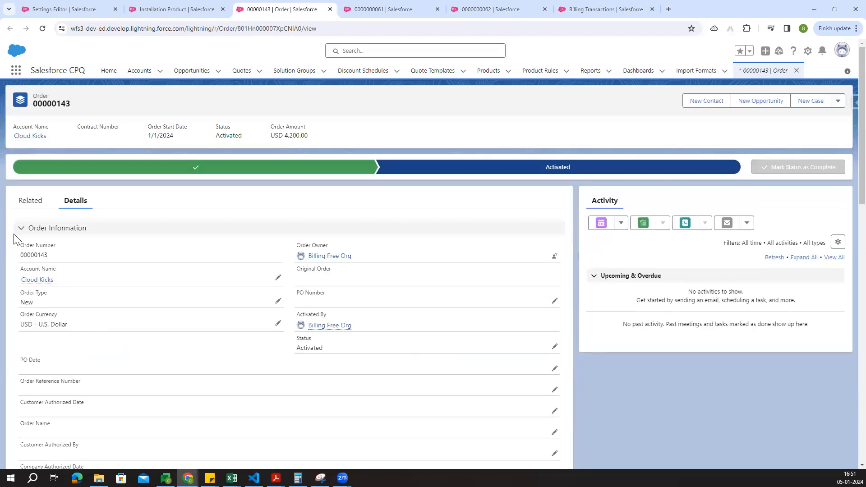
{"action": "left_click", "coordinate": [27, 202]}
{"action": "scroll", "coordinate": [277, 346], "scroll_direction": "down", "scroll_amount": 2}
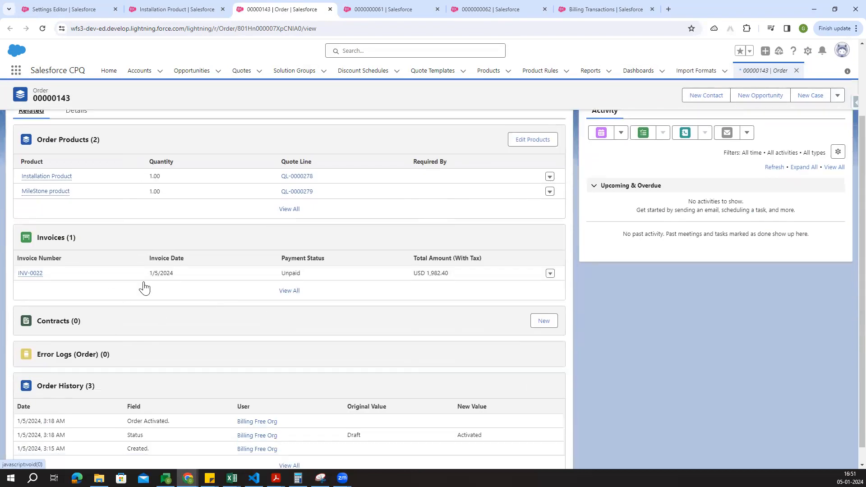
{"action": "left_click", "coordinate": [33, 274], "text": "ctrl"}
{"action": "left_click", "coordinate": [387, 9]}
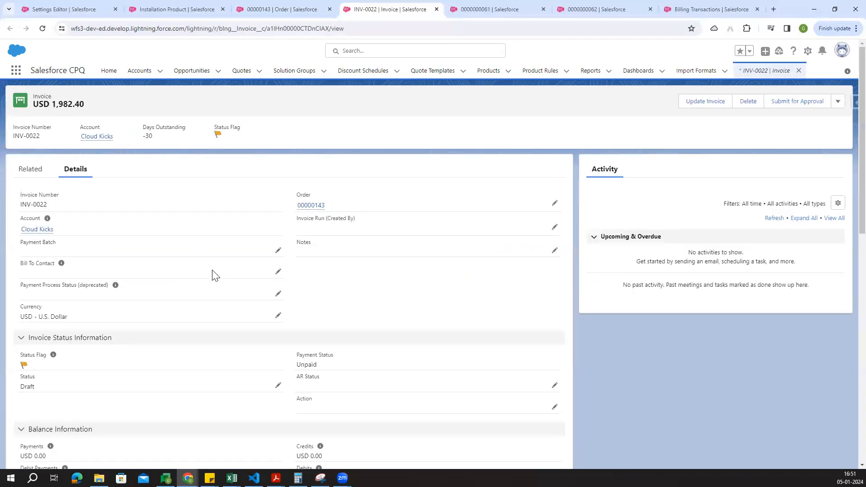
Examine the invoice's status, balance, invoice and due dates, subtotal, tax and total amount with tax
{"action": "scroll", "coordinate": [186, 257], "scroll_direction": "down", "scroll_amount": 4}
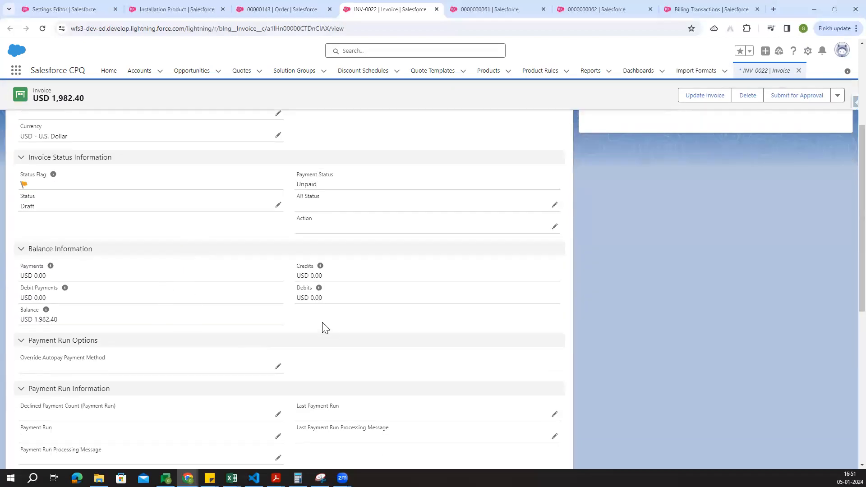
{"action": "scroll", "coordinate": [322, 322], "scroll_direction": "down", "scroll_amount": 7}
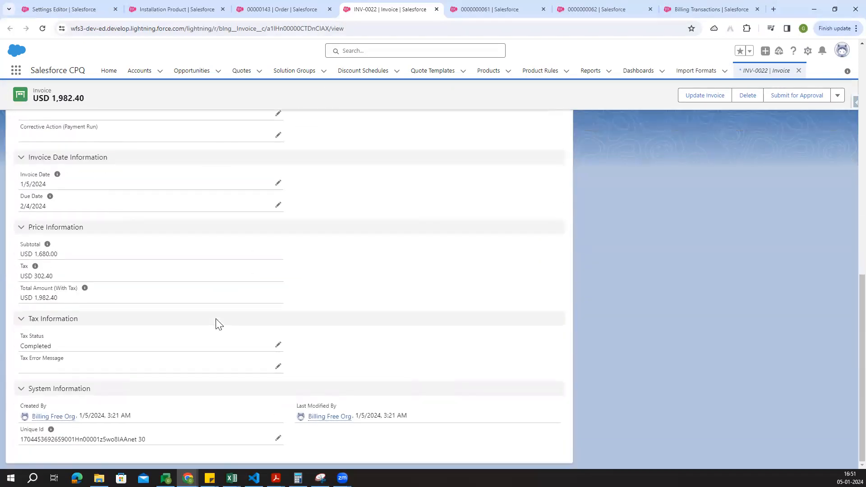
{"action": "scroll", "coordinate": [216, 324], "scroll_direction": "up", "scroll_amount": 1}
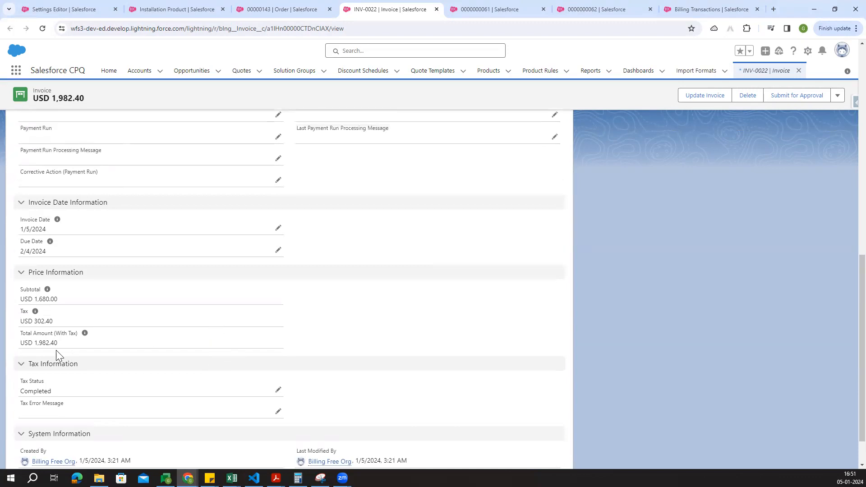
{"action": "left_click_drag", "start_coordinate": [37, 343], "coordinate": [58, 344]}
{"action": "left_click", "coordinate": [342, 342]}
{"action": "scroll", "coordinate": [352, 337], "scroll_direction": "up", "scroll_amount": 10}
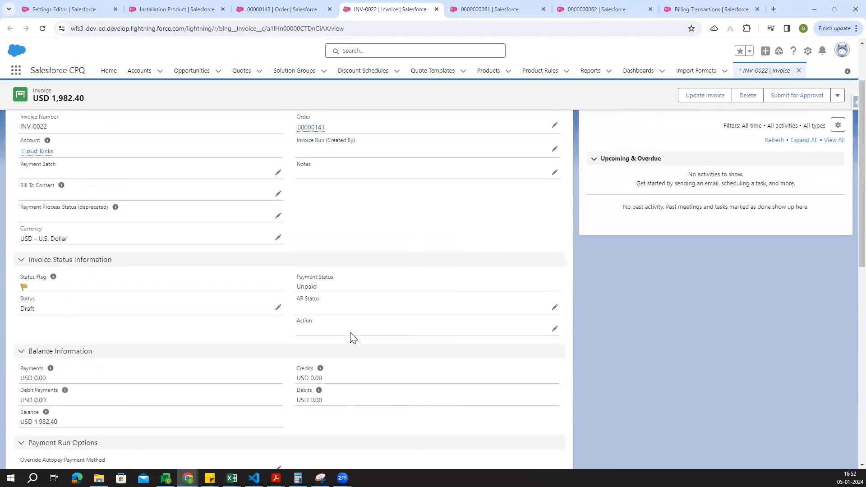
{"action": "left_click_drag", "start_coordinate": [51, 104], "coordinate": [90, 108]}
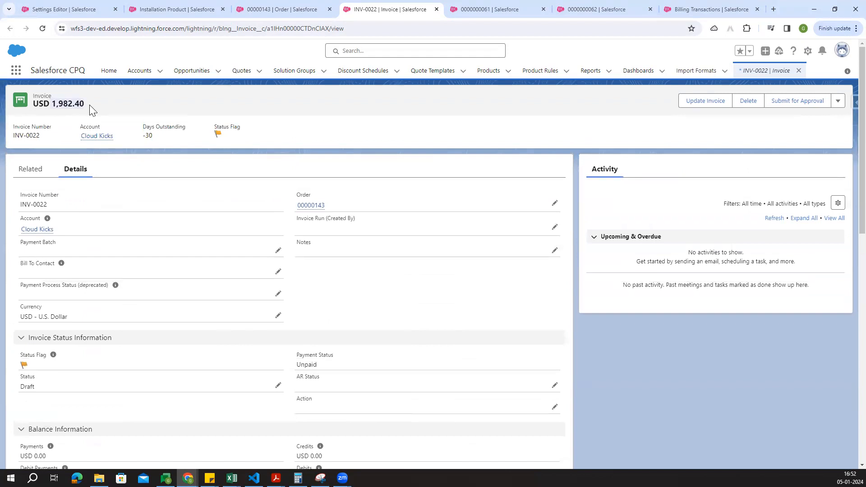
Open the MileStone product invoice line in a separate tab and check its unit price, tax and total amount
{"action": "left_click", "coordinate": [36, 172]}
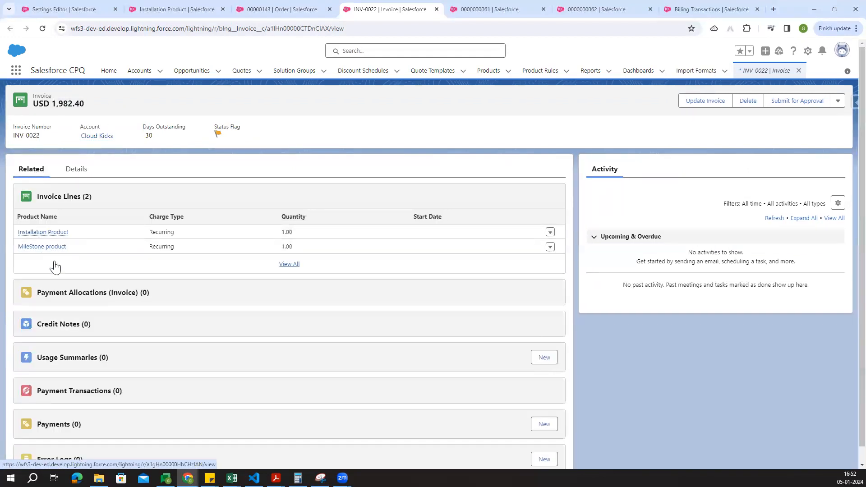
{"action": "mouse_move", "coordinate": [66, 232]}
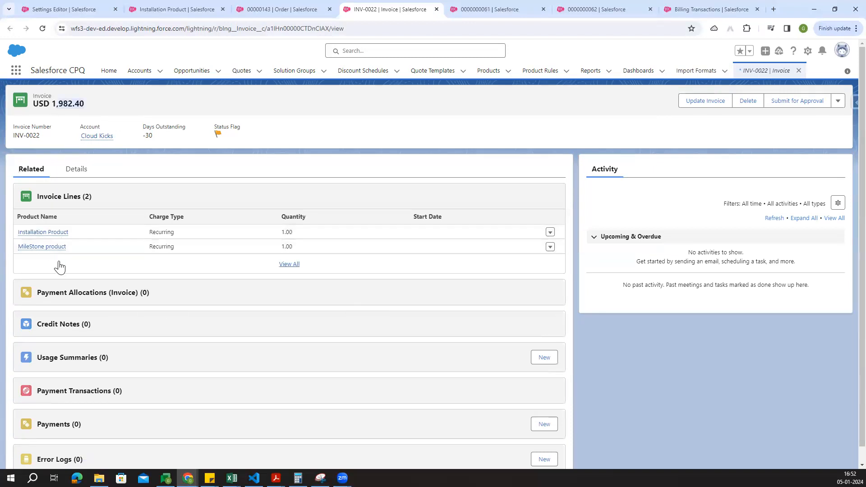
{"action": "middle_click", "coordinate": [54, 246]}
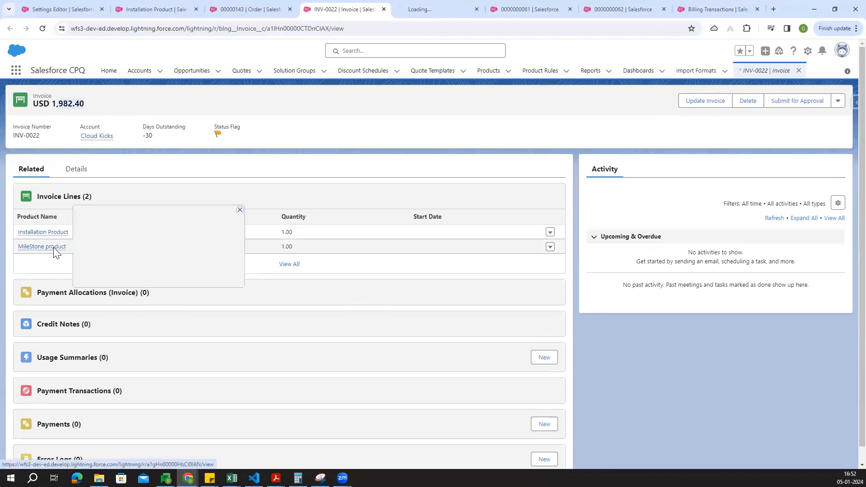
{"action": "left_click", "coordinate": [429, 13]}
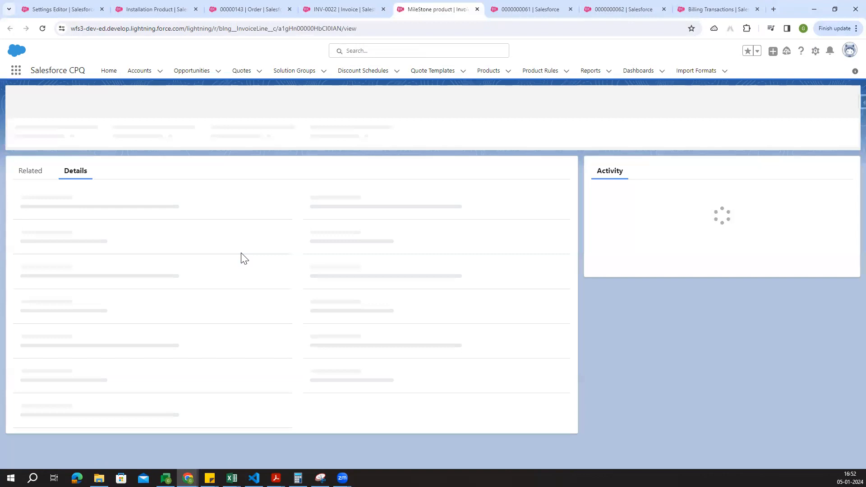
{"action": "scroll", "coordinate": [165, 311], "scroll_direction": "down", "scroll_amount": 4}
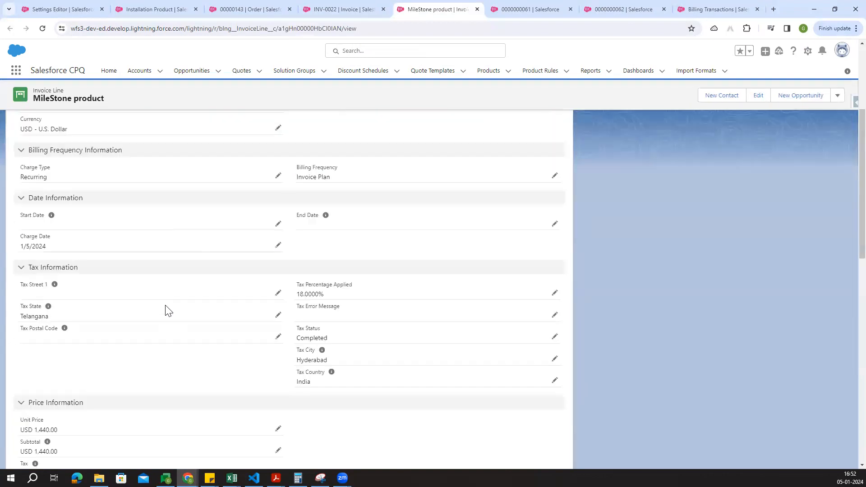
{"action": "scroll", "coordinate": [173, 324], "scroll_direction": "down", "scroll_amount": 2}
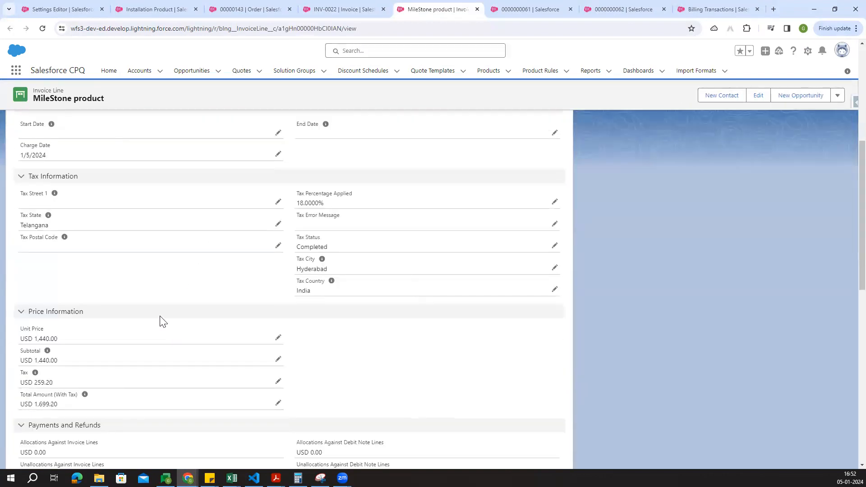
{"action": "scroll", "coordinate": [163, 322], "scroll_direction": "down", "scroll_amount": 2}
{"action": "left_click_drag", "start_coordinate": [34, 248], "coordinate": [50, 248]}
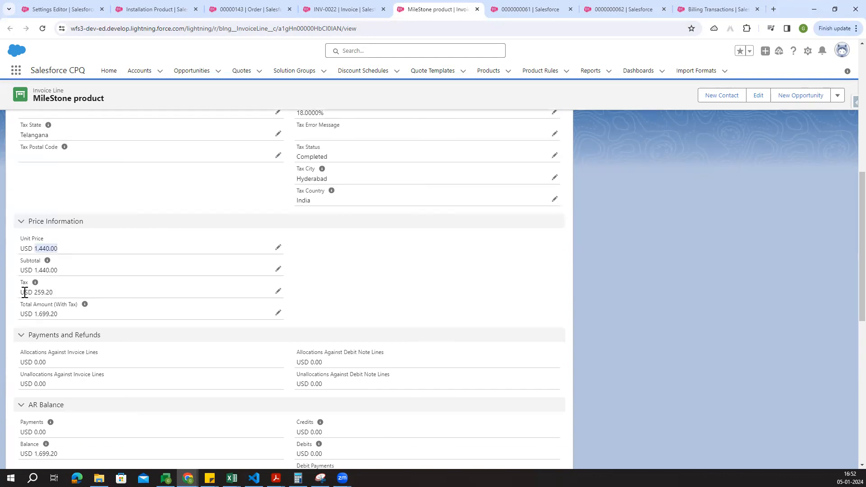
{"action": "left_click_drag", "start_coordinate": [22, 292], "coordinate": [59, 296]}
{"action": "left_click_drag", "start_coordinate": [35, 314], "coordinate": [68, 314]}
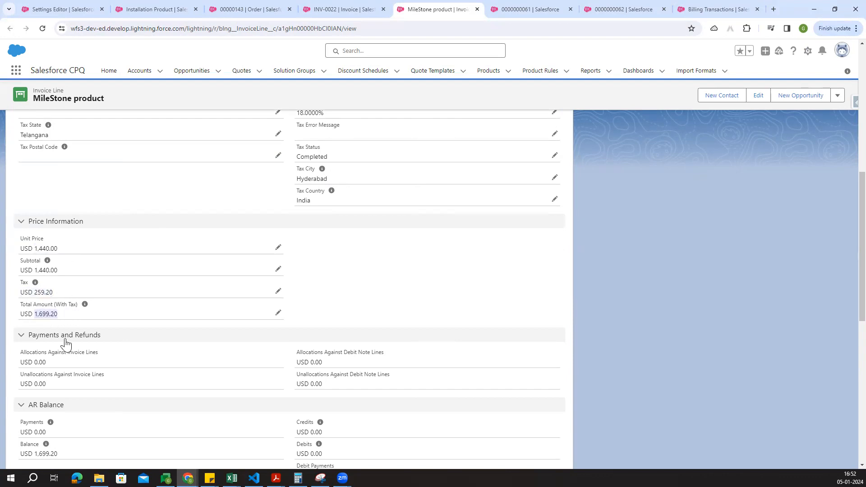
Open the invoice's Installation Product line in a separate tab and check its unit price, tax and total amount
{"action": "left_click", "coordinate": [338, 9]}
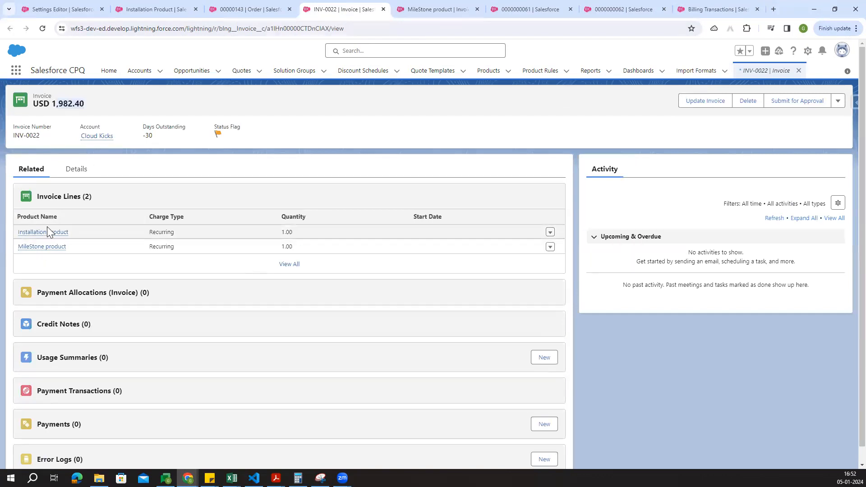
{"action": "left_click", "coordinate": [48, 233], "text": "ctrl"}
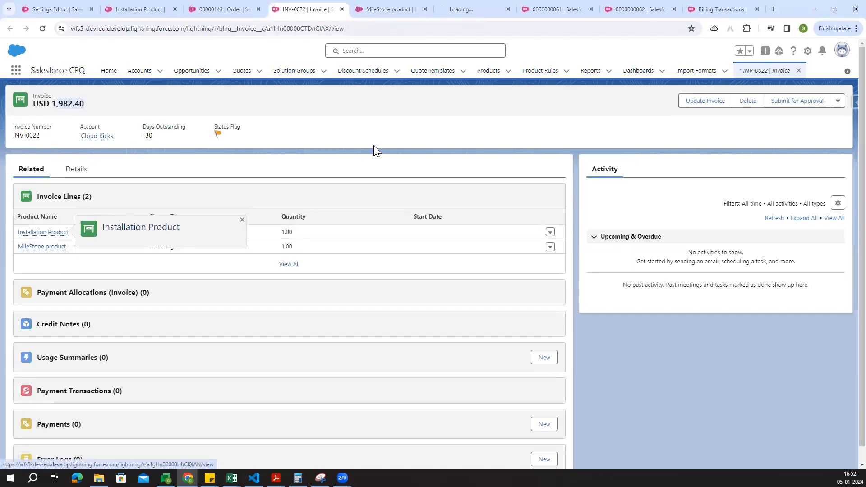
{"action": "left_click", "coordinate": [478, 9]}
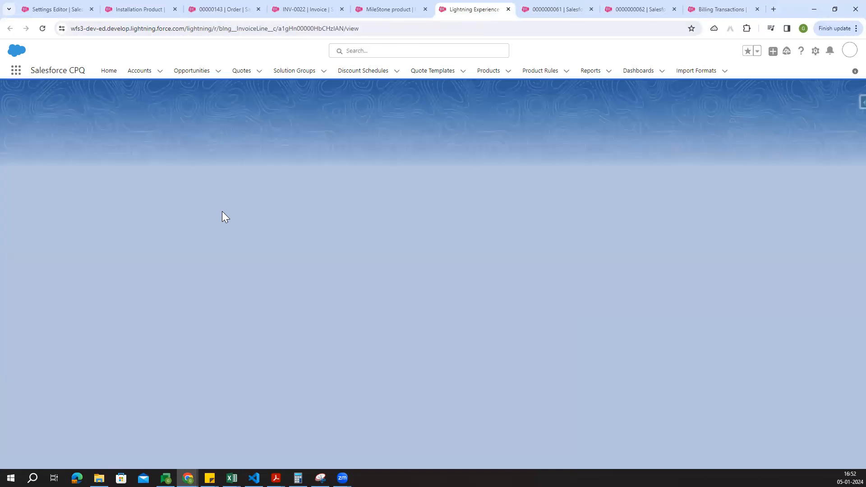
{"action": "scroll", "coordinate": [43, 294], "scroll_direction": "down", "scroll_amount": 6}
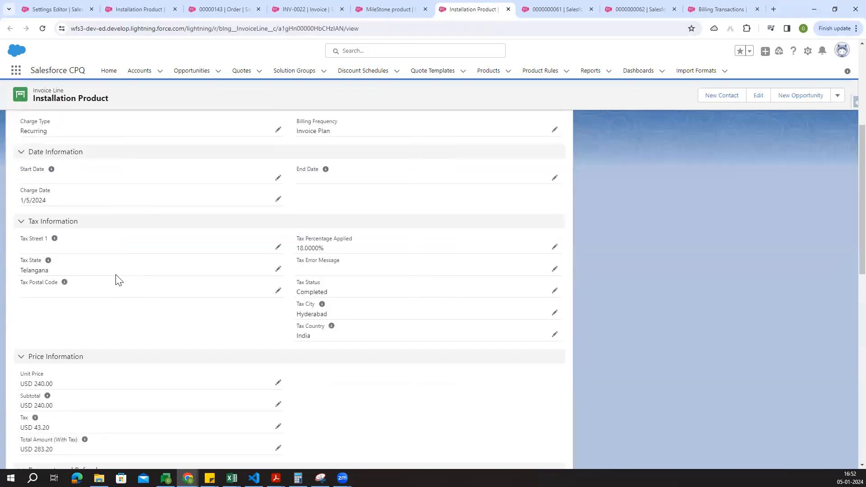
{"action": "double_click", "coordinate": [43, 293]}
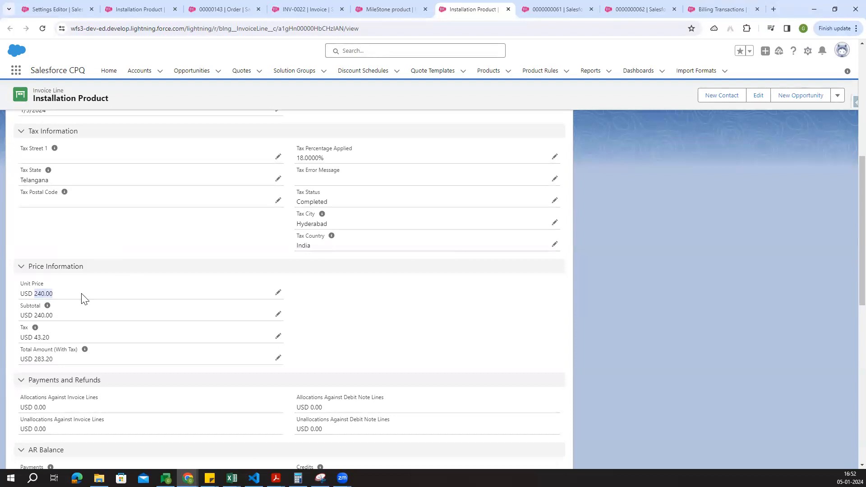
{"action": "scroll", "coordinate": [82, 294], "scroll_direction": "down", "scroll_amount": 1}
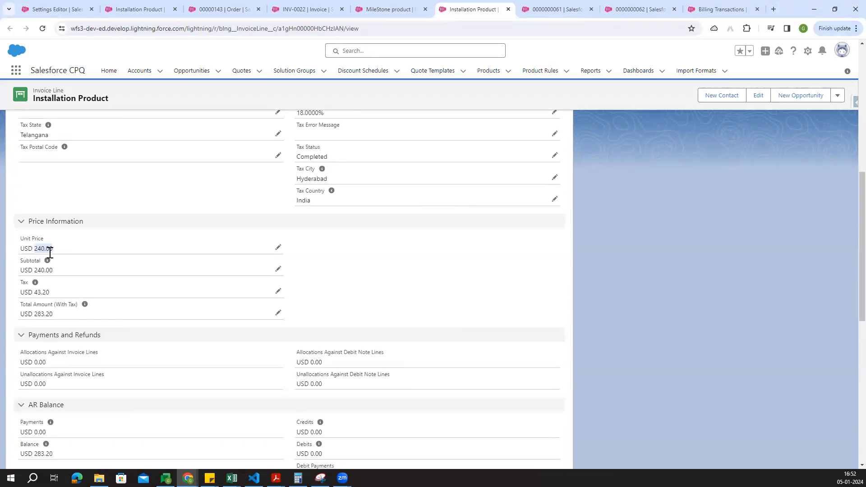
{"action": "left_click_drag", "start_coordinate": [35, 292], "coordinate": [55, 298]}
{"action": "left_click", "coordinate": [325, 306]}
{"action": "left_click_drag", "start_coordinate": [52, 318], "coordinate": [34, 316]}
Compare the totals of the MileStone product and Installation Product invoice lines with the invoice's total
{"action": "left_click", "coordinate": [380, 5]}
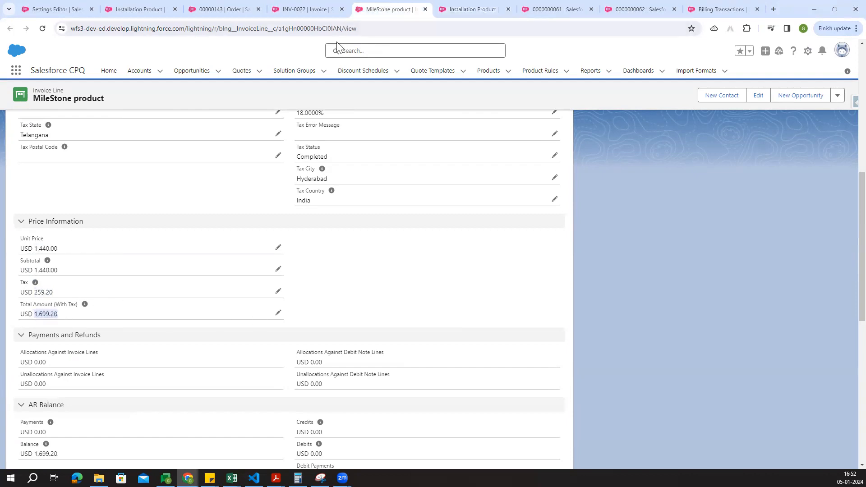
{"action": "left_click", "coordinate": [465, 5]}
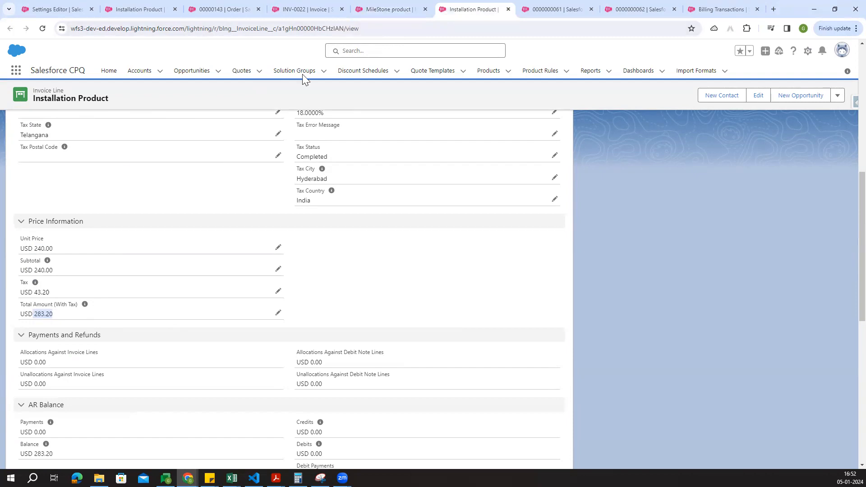
{"action": "left_click", "coordinate": [311, 8]}
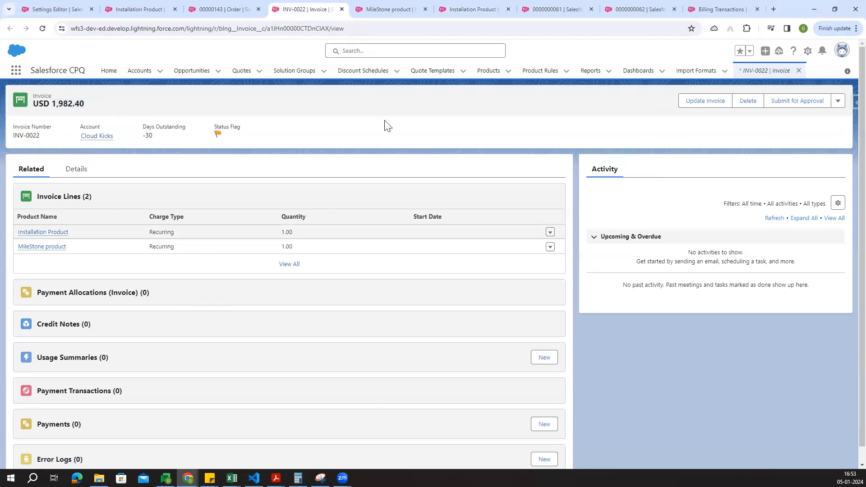
Review the MileStone product invoice line's related lists and its general details
{"action": "left_click", "coordinate": [402, 8]}
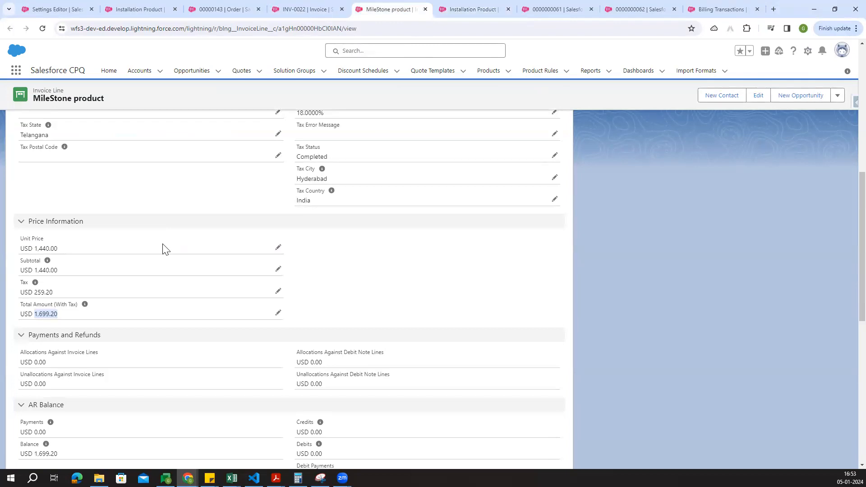
{"action": "scroll", "coordinate": [165, 249], "scroll_direction": "up", "scroll_amount": 10}
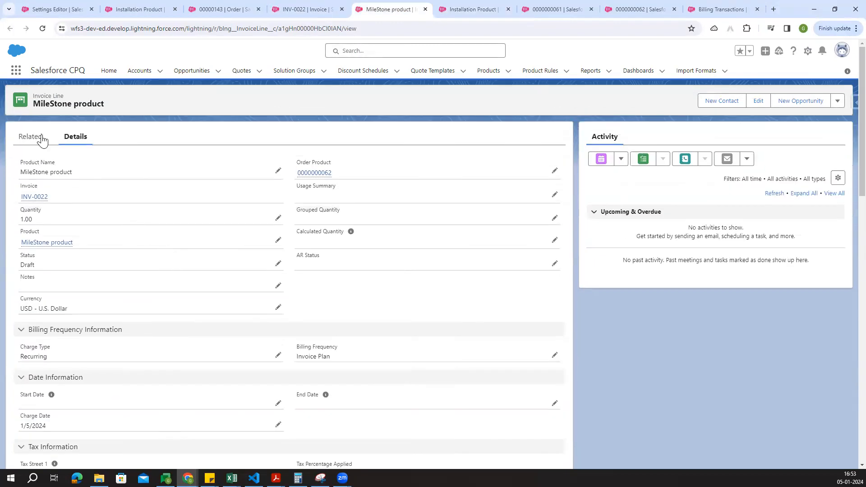
{"action": "left_click", "coordinate": [30, 136]}
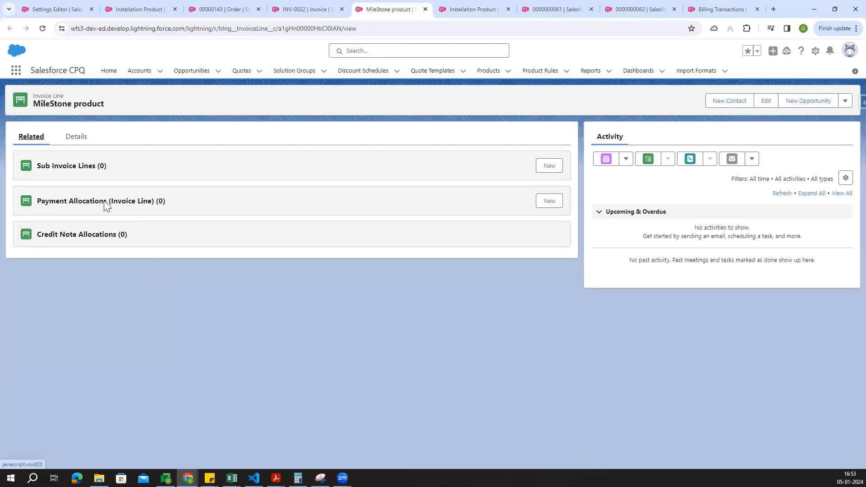
{"action": "left_click", "coordinate": [76, 137]}
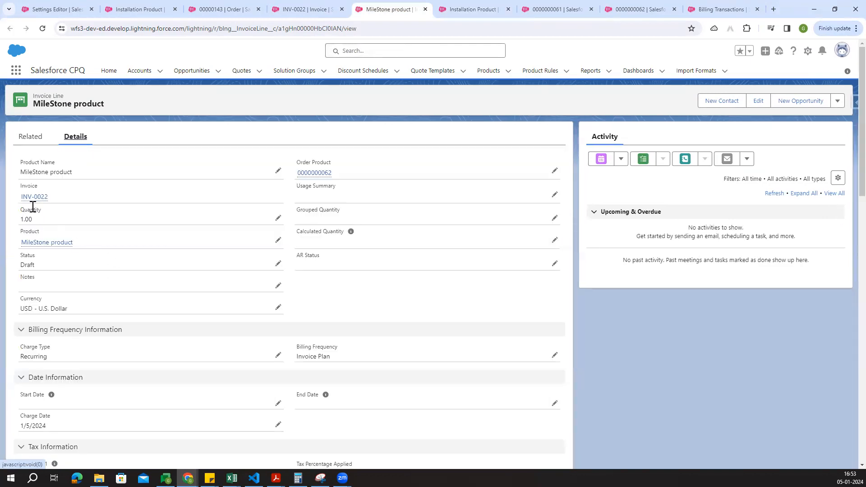
Open the order product behind the MileStone line, review its billing schedules, revenue schedules and invoice lines, and return to the invoice
{"action": "left_click", "coordinate": [313, 173]}
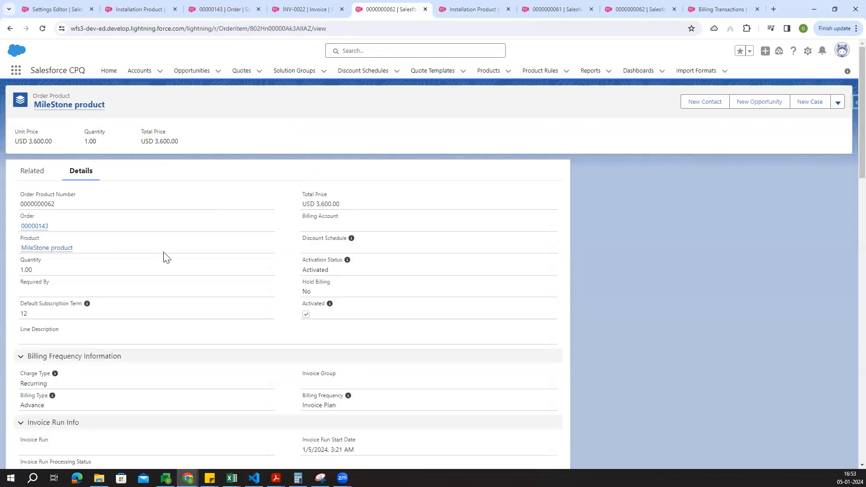
{"action": "scroll", "coordinate": [172, 254], "scroll_direction": "down", "scroll_amount": 4}
{"action": "scroll", "coordinate": [172, 255], "scroll_direction": "up", "scroll_amount": 4}
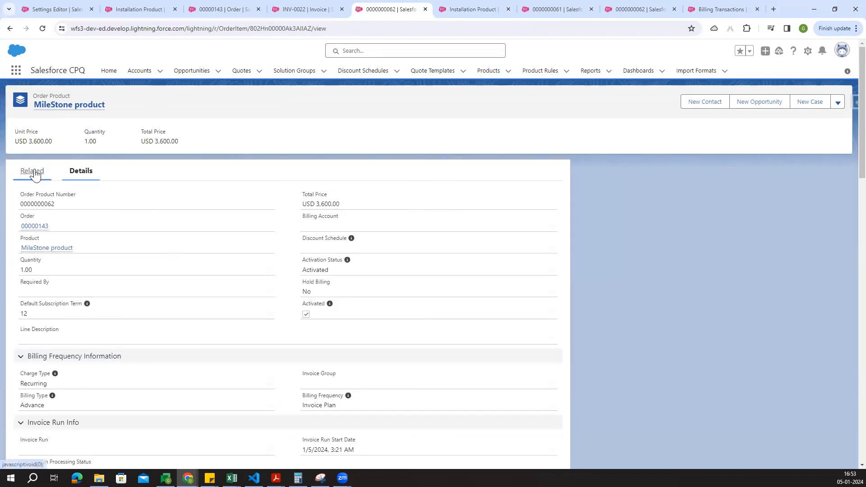
{"action": "left_click", "coordinate": [34, 173]}
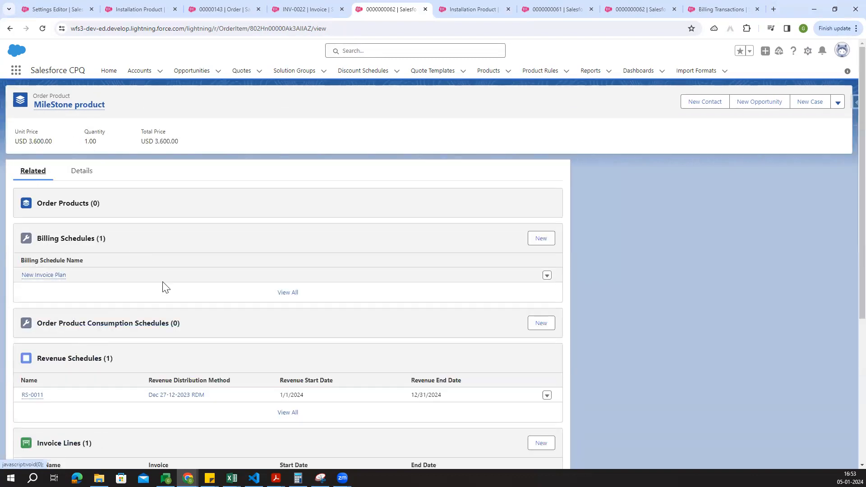
{"action": "scroll", "coordinate": [153, 297], "scroll_direction": "down", "scroll_amount": 3}
{"action": "scroll", "coordinate": [140, 293], "scroll_direction": "down", "scroll_amount": 2}
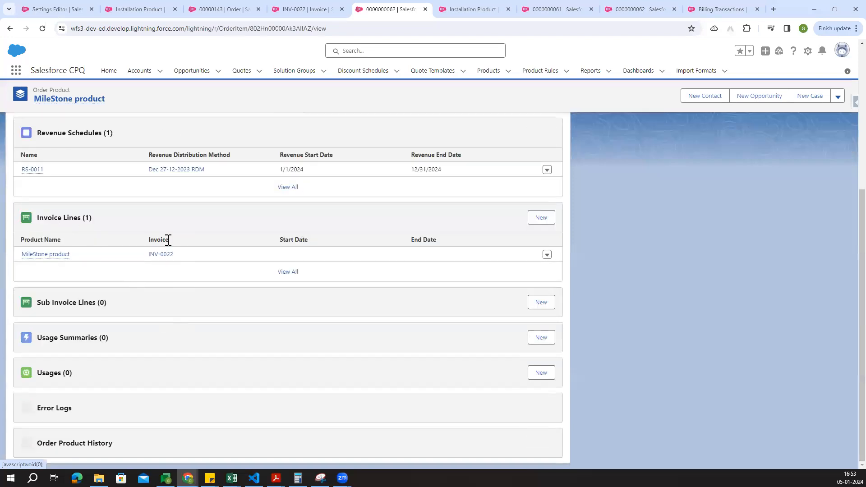
{"action": "scroll", "coordinate": [266, 338], "scroll_direction": "up", "scroll_amount": 5}
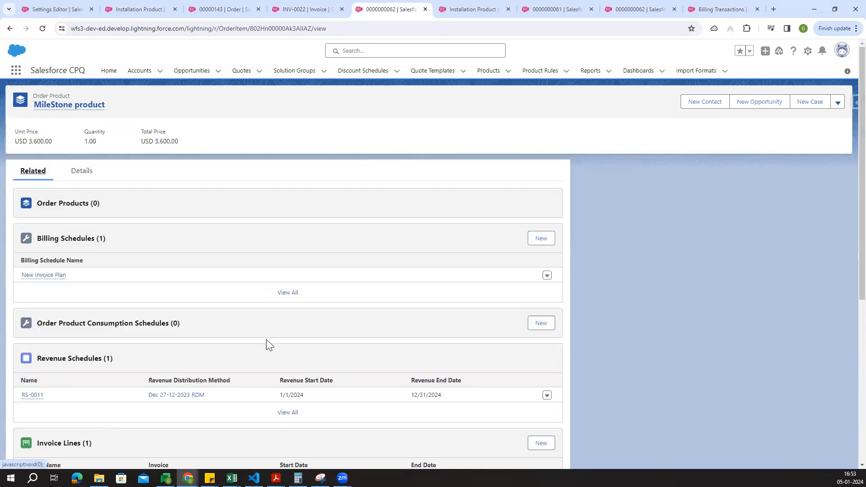
{"action": "left_click", "coordinate": [300, 9]}
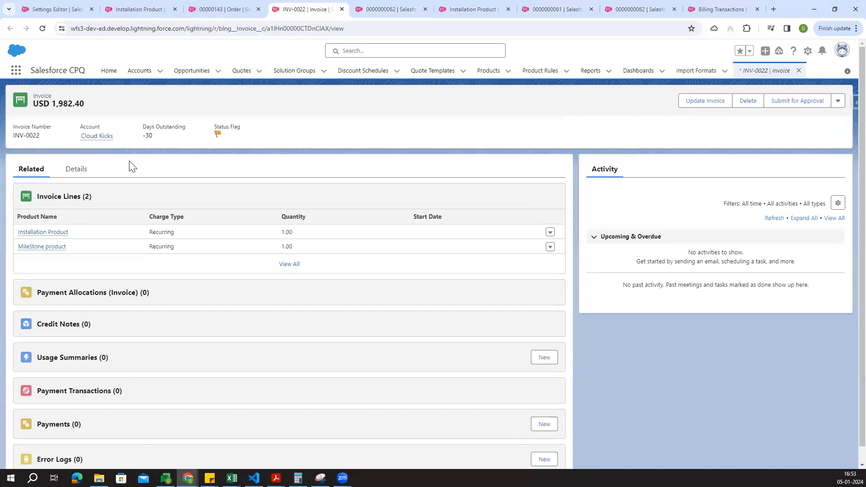
Set the invoice's status to Posted in its details, save the record and reload it
{"action": "left_click", "coordinate": [83, 170]}
{"action": "scroll", "coordinate": [137, 269], "scroll_direction": "down", "scroll_amount": 3}
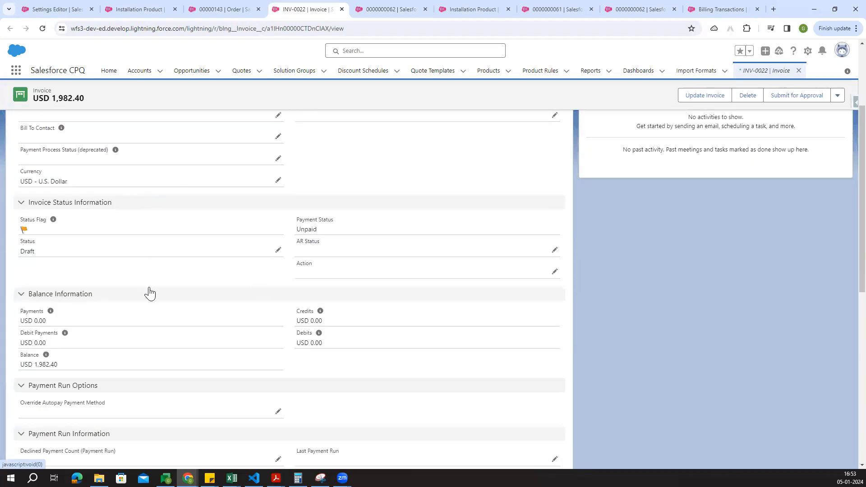
{"action": "scroll", "coordinate": [232, 290], "scroll_direction": "down", "scroll_amount": 1}
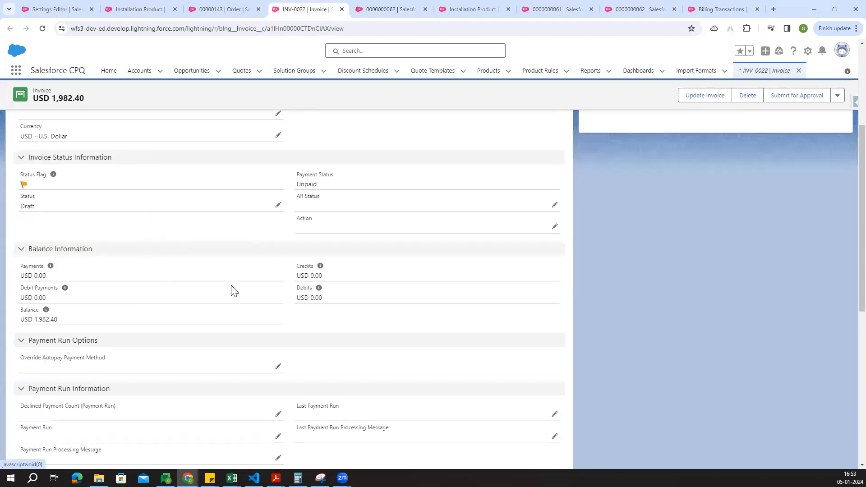
{"action": "left_click", "coordinate": [278, 205]}
{"action": "left_click", "coordinate": [84, 223]}
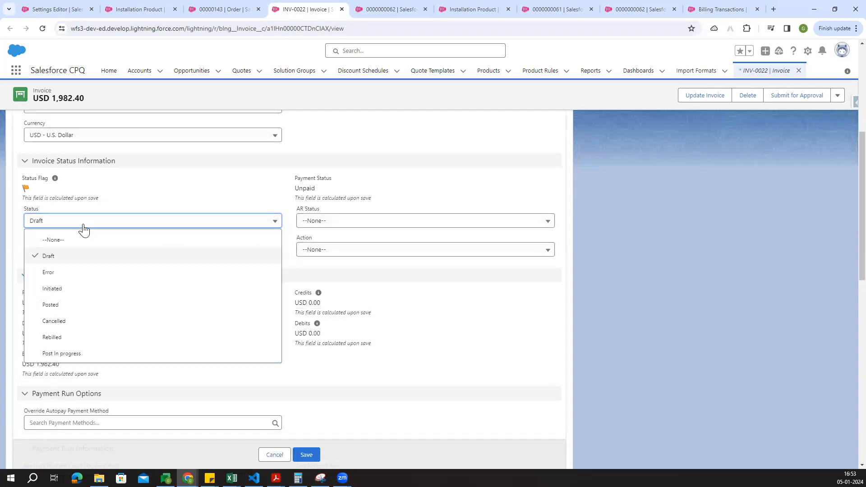
{"action": "left_click", "coordinate": [63, 305]}
{"action": "scroll", "coordinate": [172, 280], "scroll_direction": "down", "scroll_amount": 2}
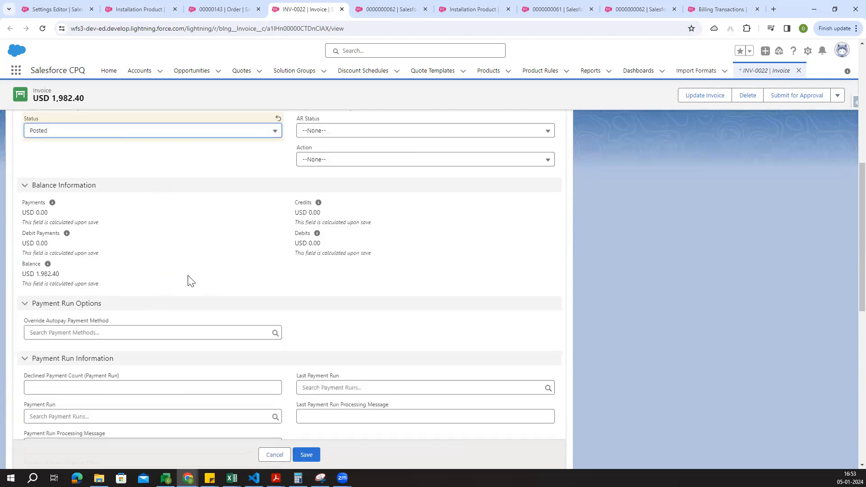
{"action": "scroll", "coordinate": [190, 281], "scroll_direction": "down", "scroll_amount": 3}
{"action": "left_click", "coordinate": [307, 455]}
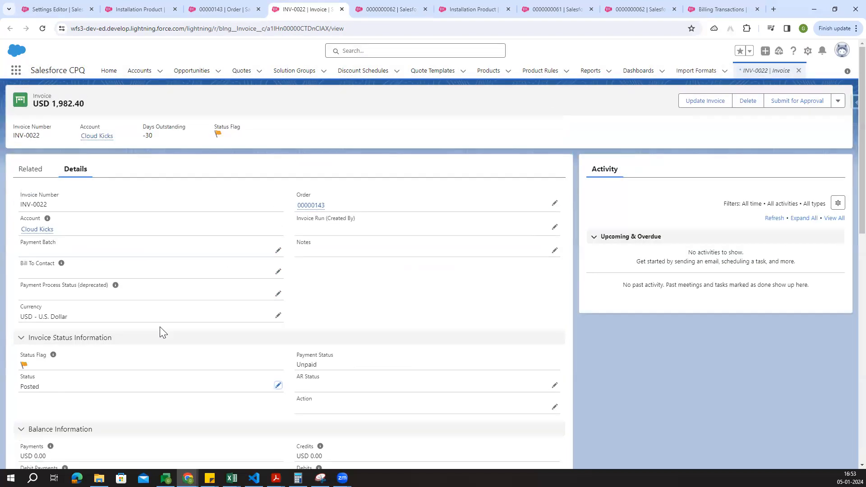
{"action": "left_click", "coordinate": [42, 27]}
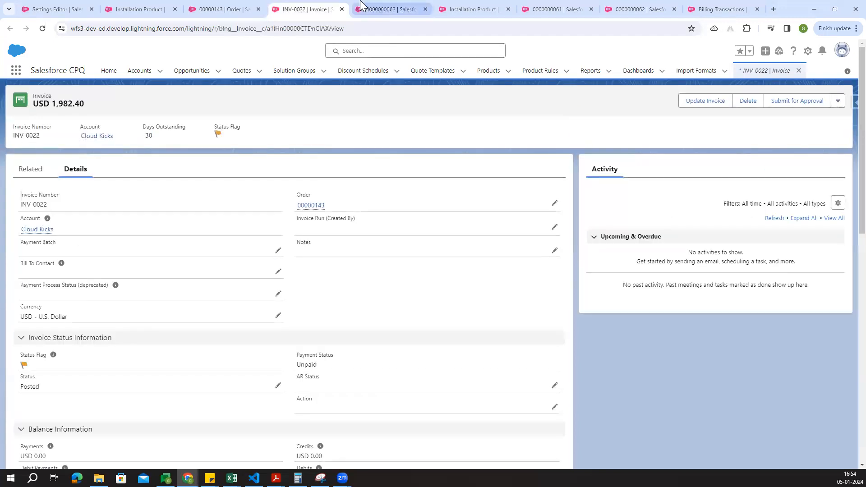
Reload the MileStone order product and check its billed amount, billed tax and total billings under Billing Metrics
{"action": "left_click", "coordinate": [388, 9]}
{"action": "left_click", "coordinate": [43, 28]}
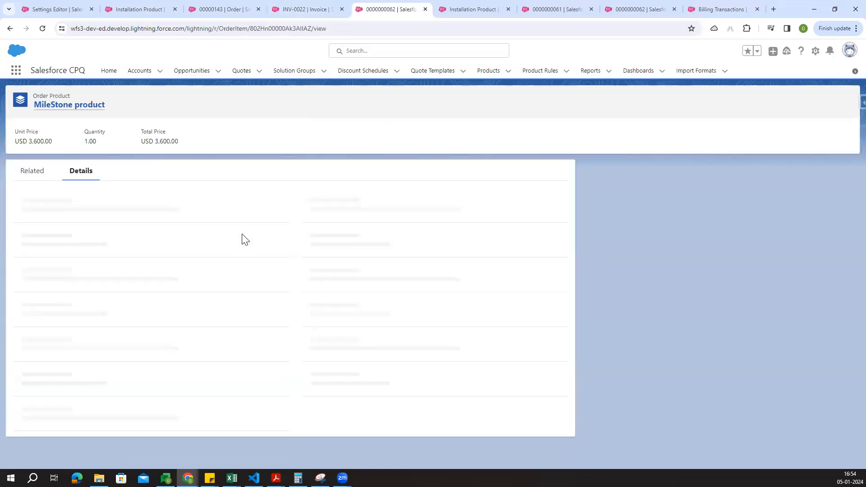
{"action": "scroll", "coordinate": [188, 232], "scroll_direction": "down", "scroll_amount": 5}
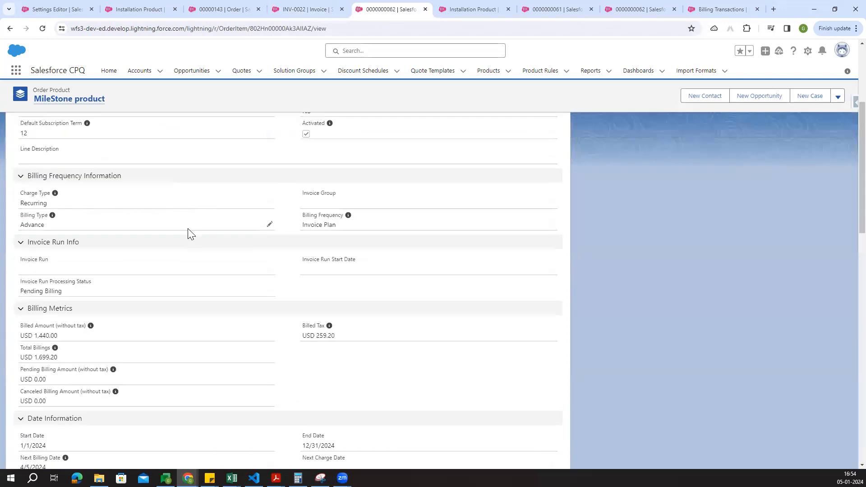
{"action": "left_click_drag", "start_coordinate": [36, 291], "coordinate": [59, 290]}
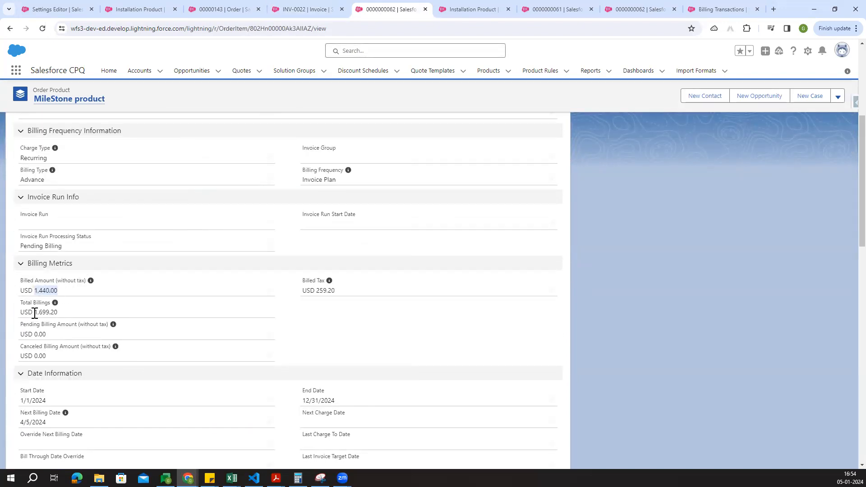
{"action": "left_click_drag", "start_coordinate": [317, 291], "coordinate": [334, 293]}
{"action": "left_click_drag", "start_coordinate": [37, 313], "coordinate": [76, 314]}
{"action": "left_click", "coordinate": [355, 341]}
{"action": "scroll", "coordinate": [355, 342], "scroll_direction": "up", "scroll_amount": 5}
Review the price information of the Installation Product invoice line, reload the record and close it
{"action": "left_click", "coordinate": [474, 8]}
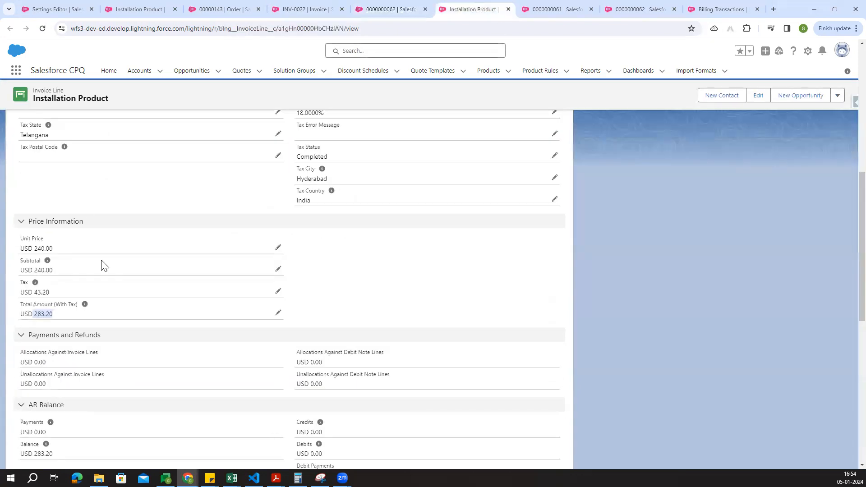
{"action": "scroll", "coordinate": [127, 257], "scroll_direction": "down", "scroll_amount": 2}
{"action": "scroll", "coordinate": [72, 281], "scroll_direction": "up", "scroll_amount": 2}
{"action": "left_click", "coordinate": [41, 28]}
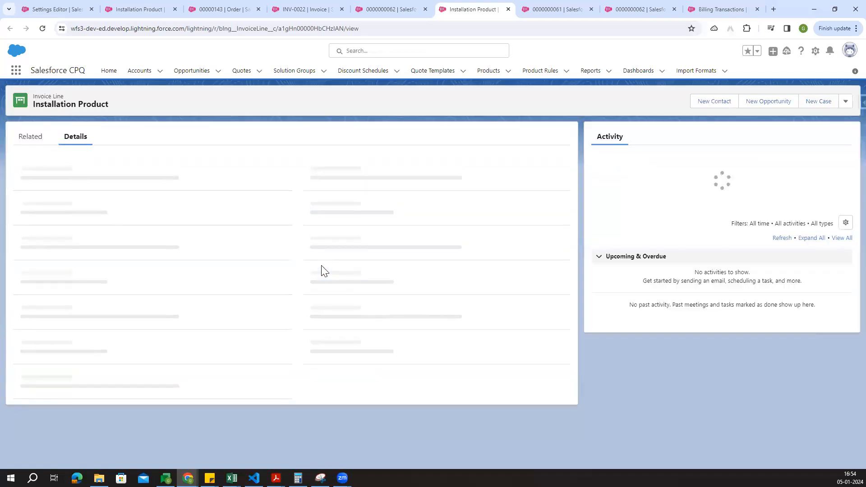
{"action": "left_click", "coordinate": [508, 9]}
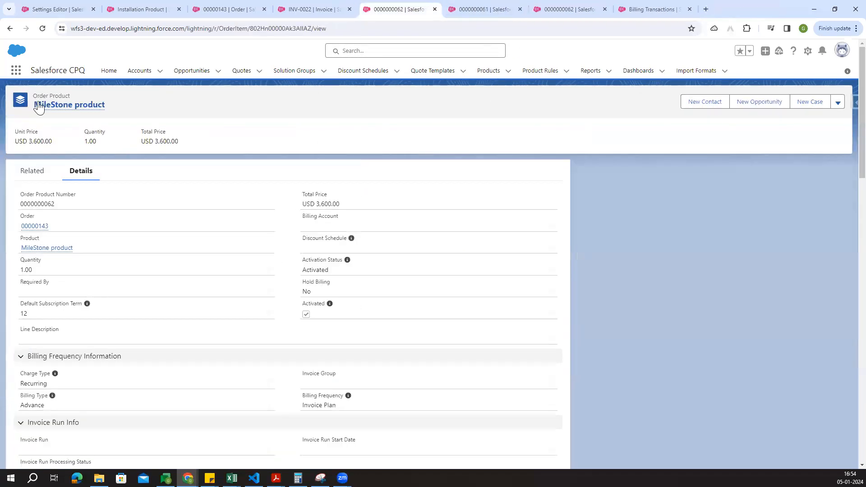
Reload the Installation Product order product and check its billed amount, billed tax and total billings
{"action": "left_click", "coordinate": [510, 8]}
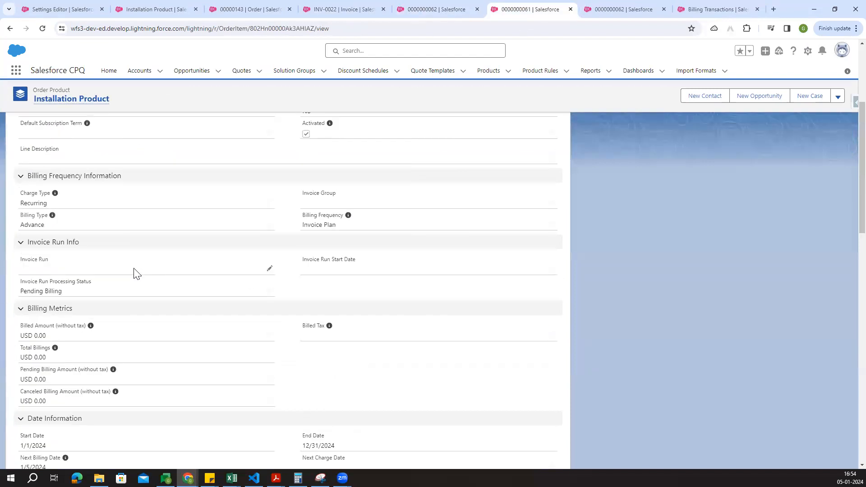
{"action": "scroll", "coordinate": [135, 273], "scroll_direction": "down", "scroll_amount": 2}
{"action": "left_click_drag", "start_coordinate": [21, 245], "coordinate": [76, 279]}
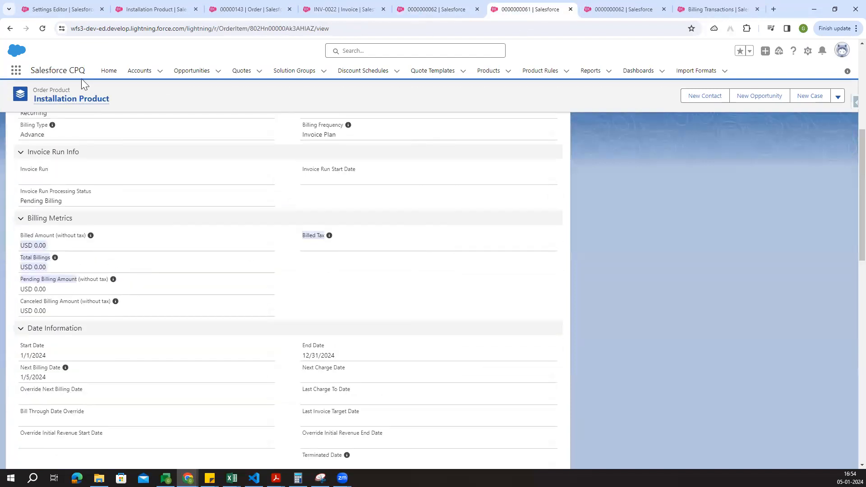
{"action": "left_click", "coordinate": [43, 29]}
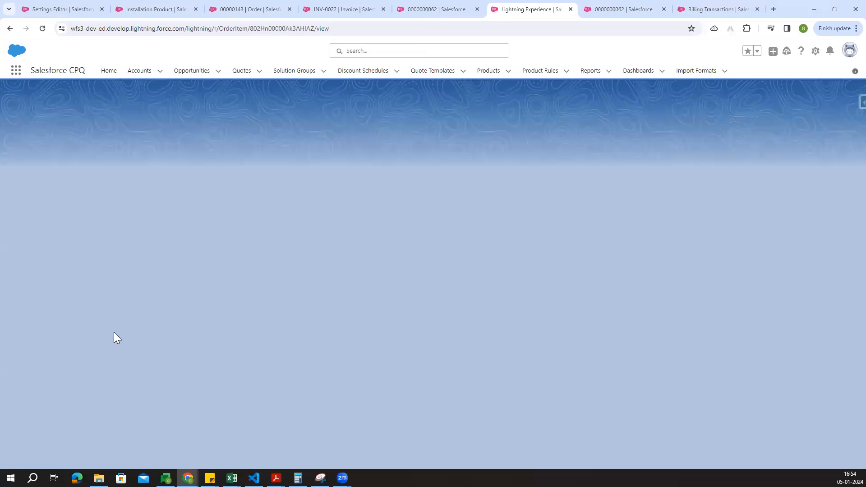
{"action": "scroll", "coordinate": [122, 316], "scroll_direction": "down", "scroll_amount": 5}
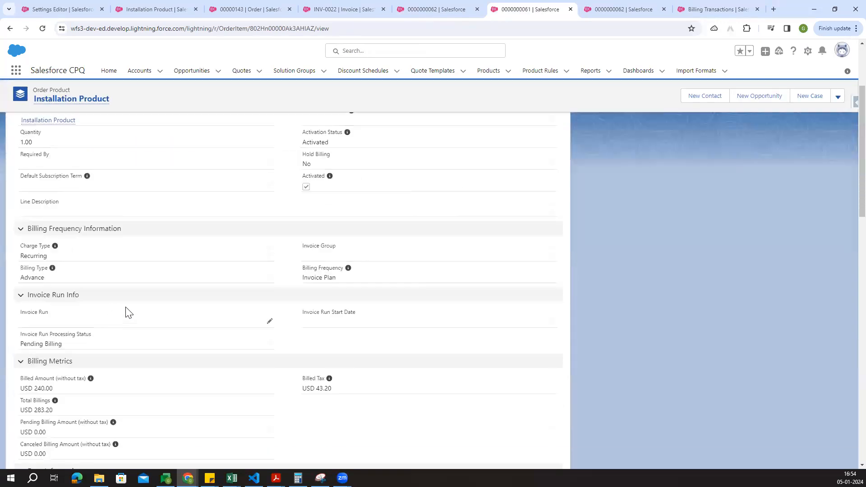
{"action": "scroll", "coordinate": [122, 297], "scroll_direction": "down", "scroll_amount": 2}
{"action": "left_click_drag", "start_coordinate": [20, 190], "coordinate": [76, 258]}
{"action": "left_click", "coordinate": [308, 248]}
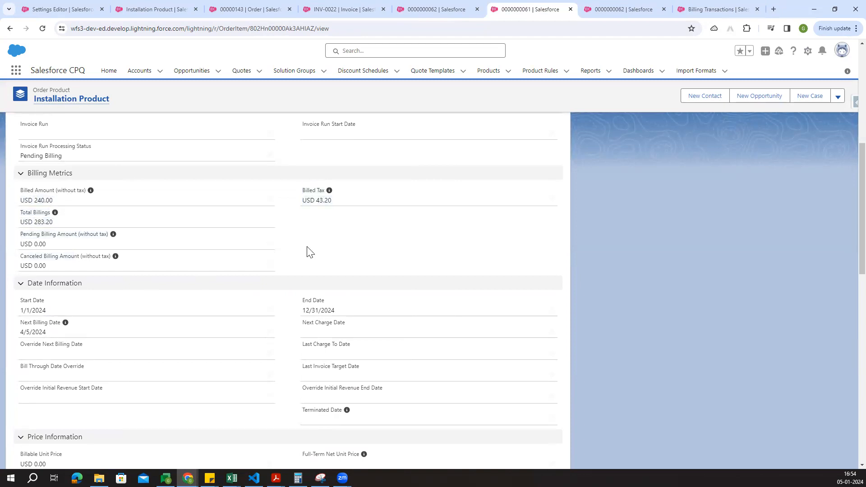
Close the duplicate MileStone order product page and reload the billing schedule's billing transactions list
{"action": "left_click", "coordinate": [643, 6]}
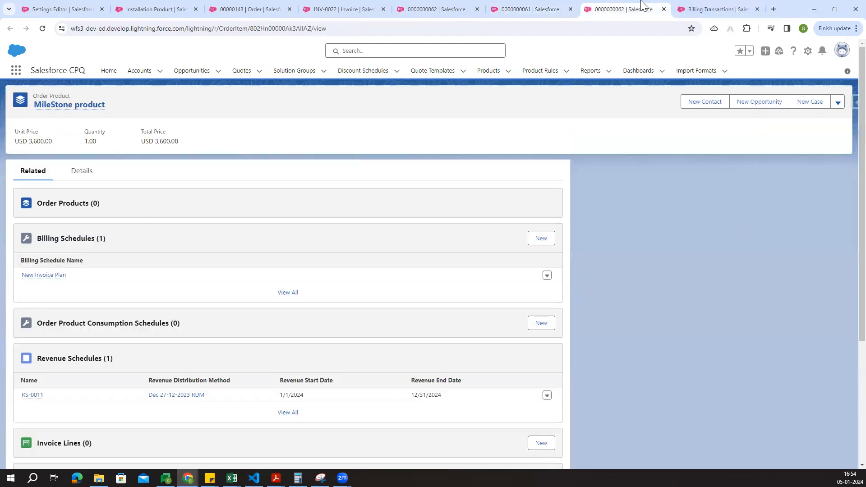
{"action": "middle_click", "coordinate": [641, 2]}
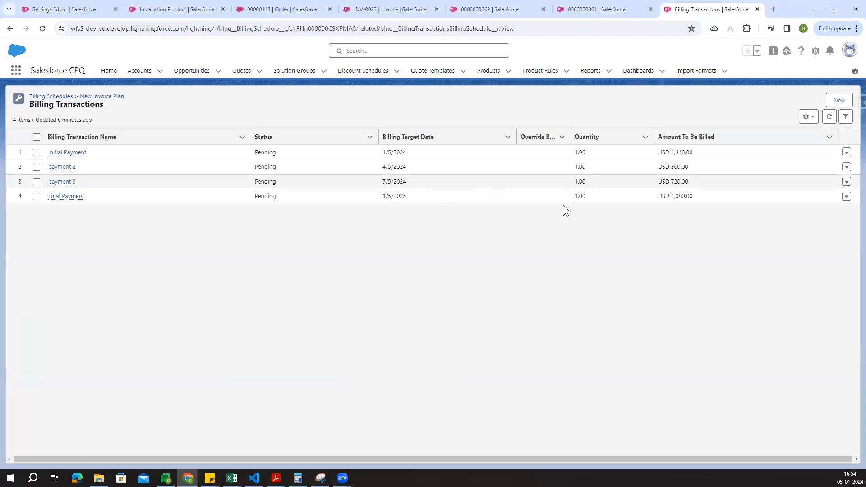
{"action": "left_click", "coordinate": [42, 29]}
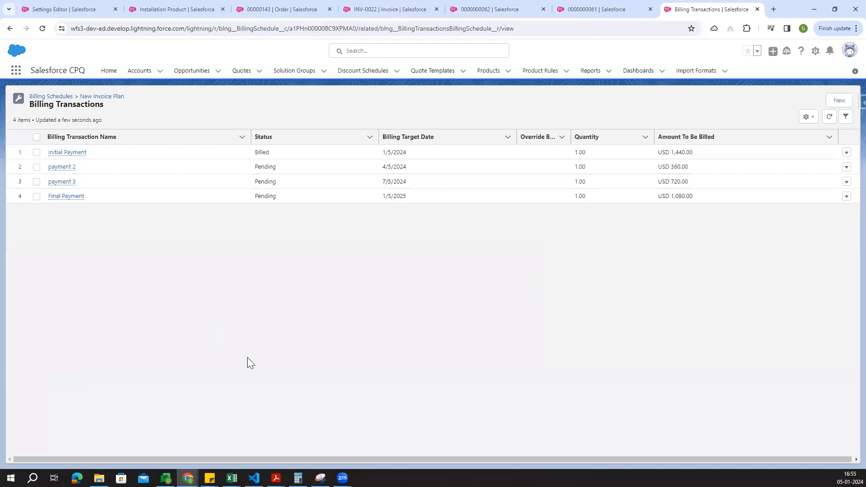
Open the Initial Payment billing transaction in a separate tab and check its amount and amount to be billed
{"action": "middle_click", "coordinate": [77, 152]}
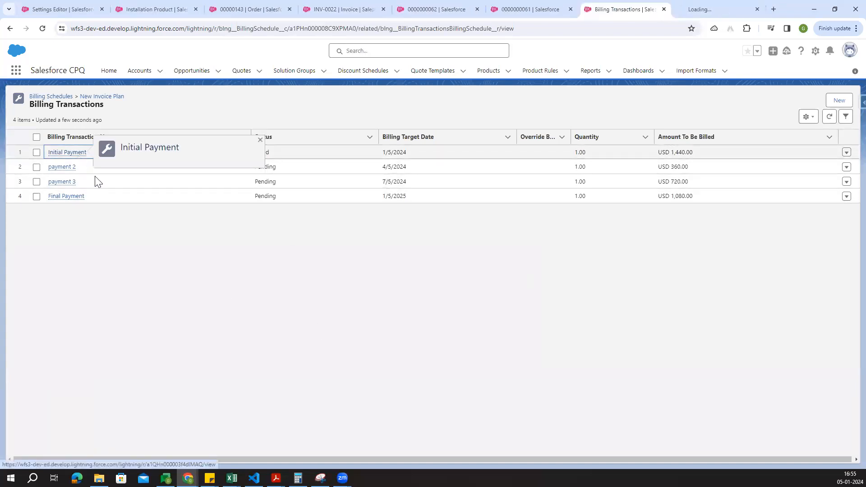
{"action": "left_click", "coordinate": [702, 11]}
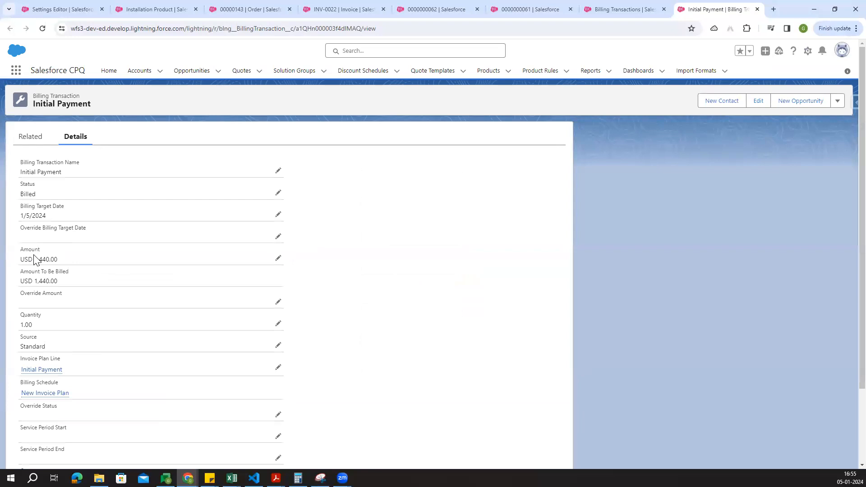
{"action": "double_click", "coordinate": [46, 258]}
{"action": "left_click_drag", "start_coordinate": [34, 280], "coordinate": [77, 280]}
{"action": "left_click", "coordinate": [345, 282]}
{"action": "scroll", "coordinate": [61, 243], "scroll_direction": "down", "scroll_amount": 2}
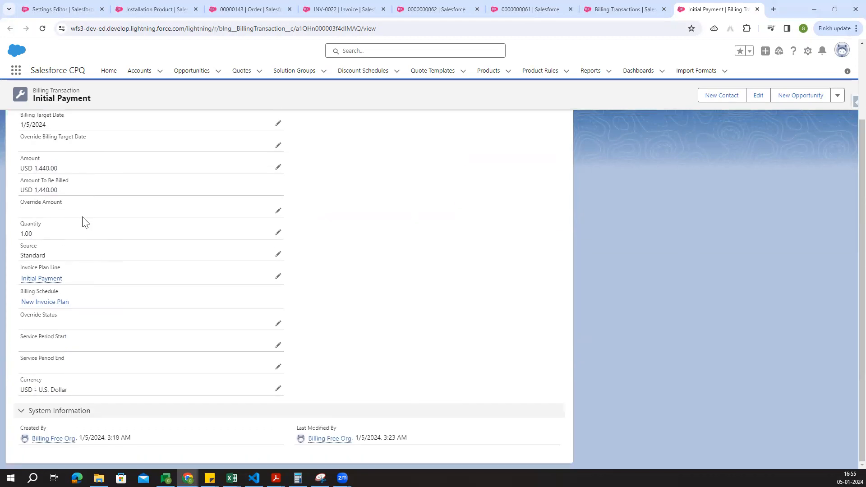
{"action": "scroll", "coordinate": [80, 212], "scroll_direction": "up", "scroll_amount": 5}
Open the MileStone product invoice line related to the Initial Payment transaction and check its total amount with tax
{"action": "left_click", "coordinate": [31, 138]}
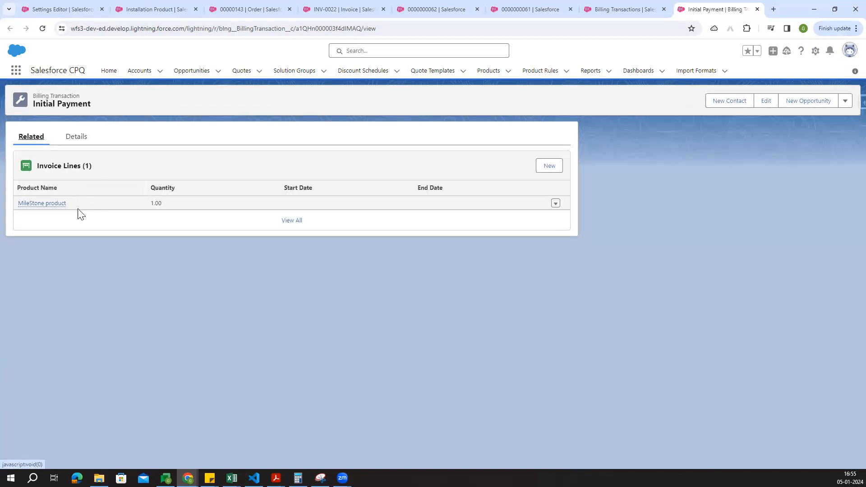
{"action": "left_click", "coordinate": [52, 204]}
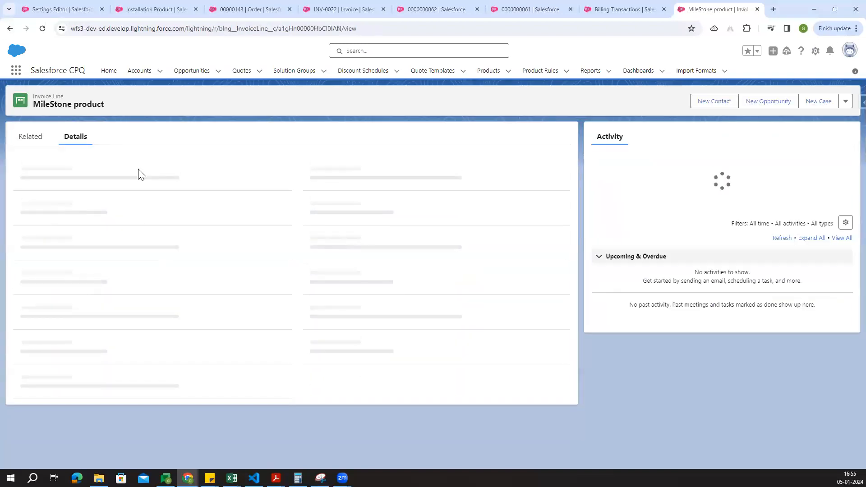
{"action": "scroll", "coordinate": [158, 366], "scroll_direction": "down", "scroll_amount": 10}
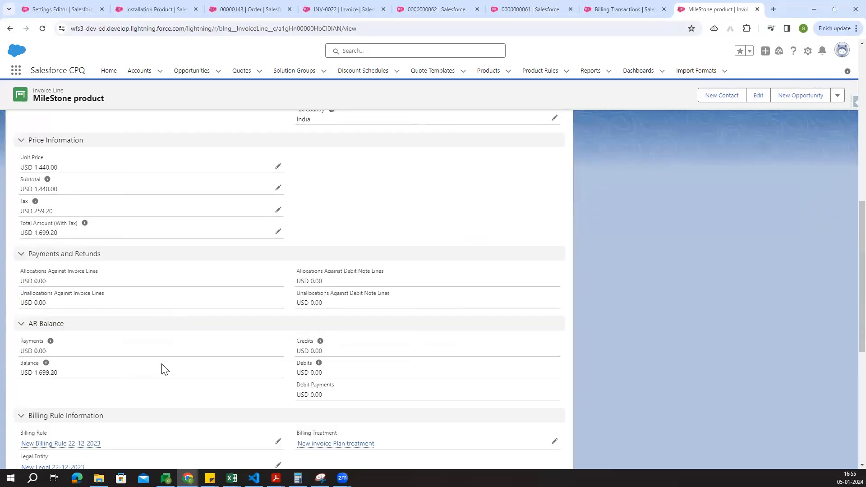
{"action": "scroll", "coordinate": [101, 354], "scroll_direction": "up", "scroll_amount": 3}
{"action": "left_click_drag", "start_coordinate": [21, 358], "coordinate": [59, 359]}
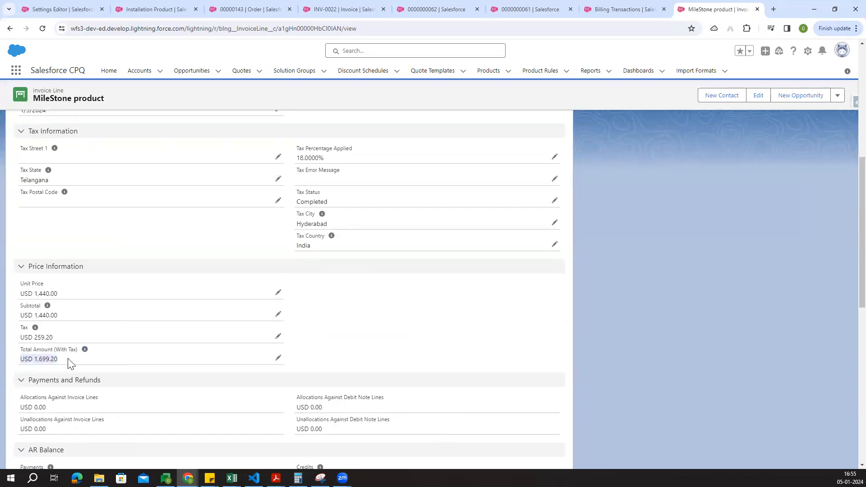
{"action": "left_click", "coordinate": [467, 343]}
Compare the MileStone line's applied tax percentage with its tax, unit price and total amount, then close the record
{"action": "scroll", "coordinate": [460, 339], "scroll_direction": "up", "scroll_amount": 2}
{"action": "scroll", "coordinate": [460, 340], "scroll_direction": "up", "scroll_amount": 1}
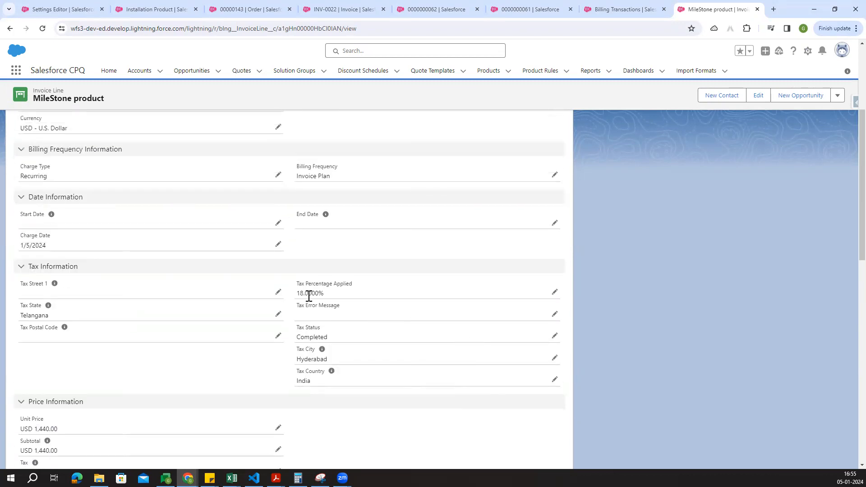
{"action": "left_click_drag", "start_coordinate": [297, 292], "coordinate": [346, 290]}
{"action": "left_click", "coordinate": [342, 292]}
{"action": "scroll", "coordinate": [136, 388], "scroll_direction": "down", "scroll_amount": 3}
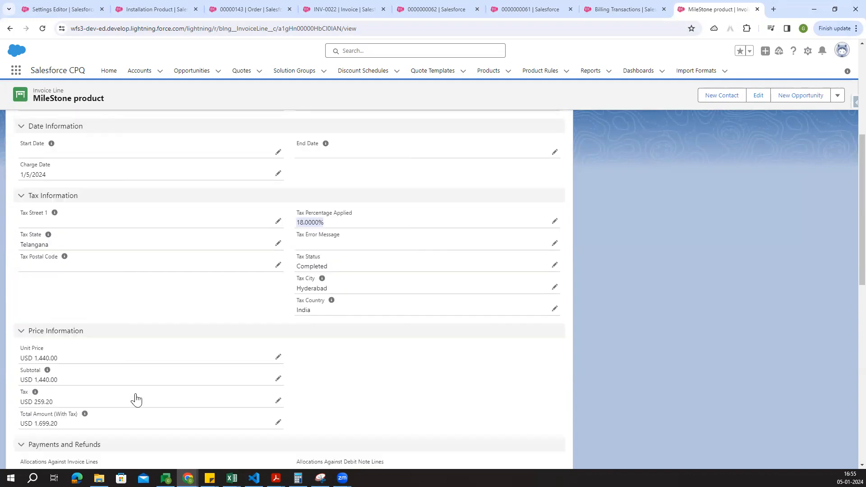
{"action": "left_click_drag", "start_coordinate": [33, 292], "coordinate": [55, 292]}
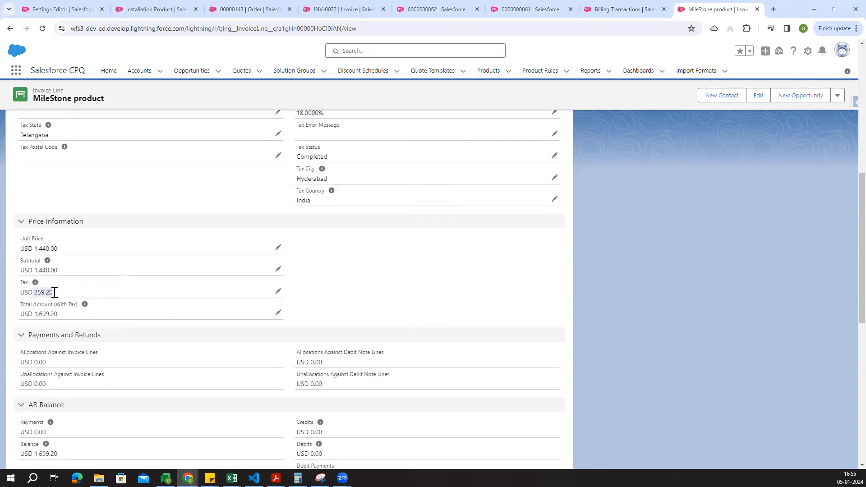
{"action": "left_click_drag", "start_coordinate": [33, 248], "coordinate": [66, 254]}
{"action": "left_click_drag", "start_coordinate": [31, 314], "coordinate": [65, 316]}
{"action": "left_click", "coordinate": [323, 313]}
{"action": "scroll", "coordinate": [145, 348], "scroll_direction": "down", "scroll_amount": 2}
{"action": "scroll", "coordinate": [145, 348], "scroll_direction": "up", "scroll_amount": 10}
{"action": "middle_click", "coordinate": [718, 9]}
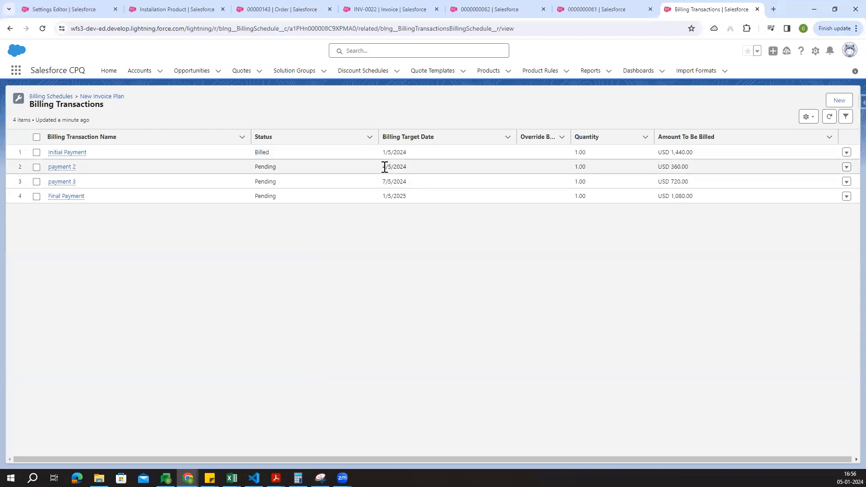
Check the billing target dates of the payment 2, payment 3 and Final Payment billing transactions
{"action": "left_click_drag", "start_coordinate": [381, 167], "coordinate": [423, 175]}
{"action": "left_click", "coordinate": [477, 283]}
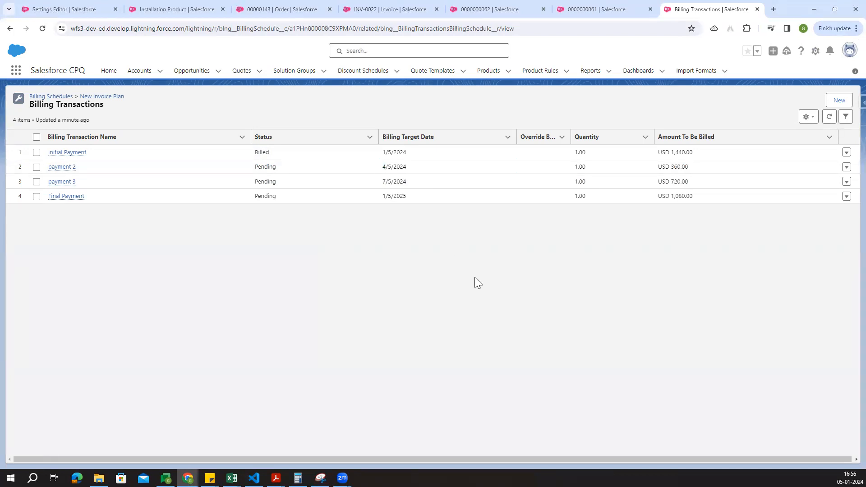
{"action": "left_click_drag", "start_coordinate": [377, 183], "coordinate": [420, 185]}
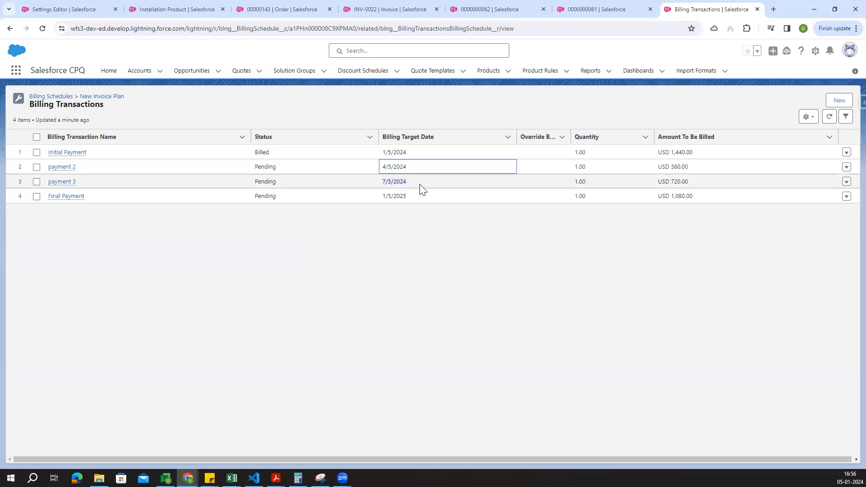
{"action": "left_click", "coordinate": [438, 261]}
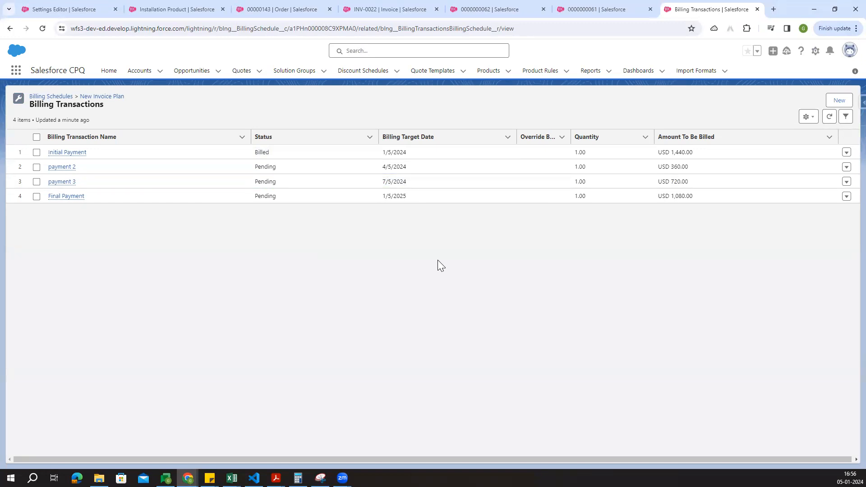
{"action": "left_click_drag", "start_coordinate": [381, 195], "coordinate": [408, 196]}
{"action": "left_click", "coordinate": [471, 262]}
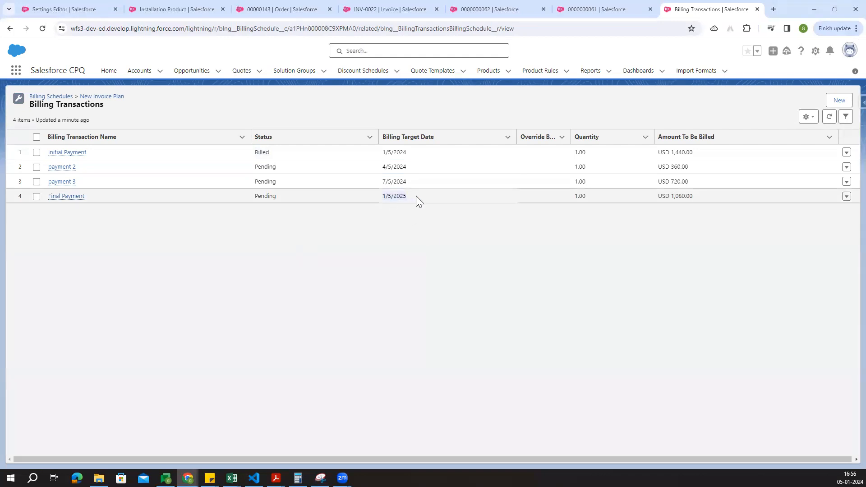
Compare the Final Payment billing target date with the target dates of the other billing transactions
{"action": "left_click", "coordinate": [416, 196]}
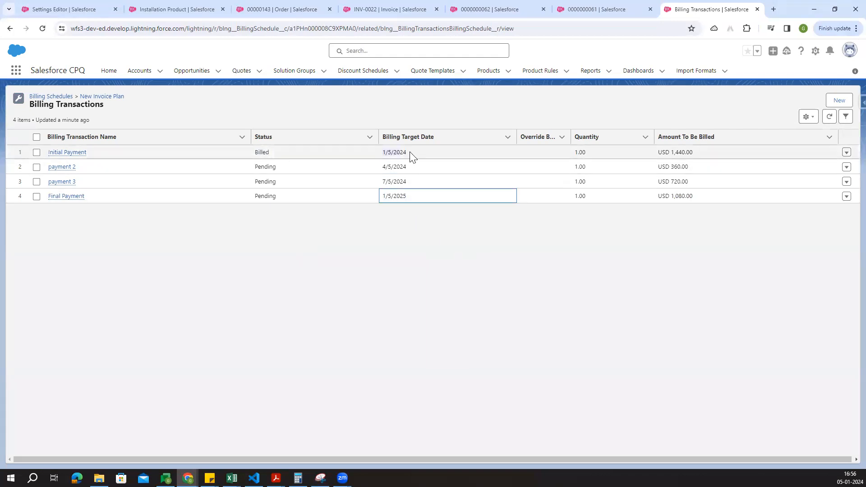
{"action": "left_click_drag", "start_coordinate": [383, 197], "coordinate": [409, 196]}
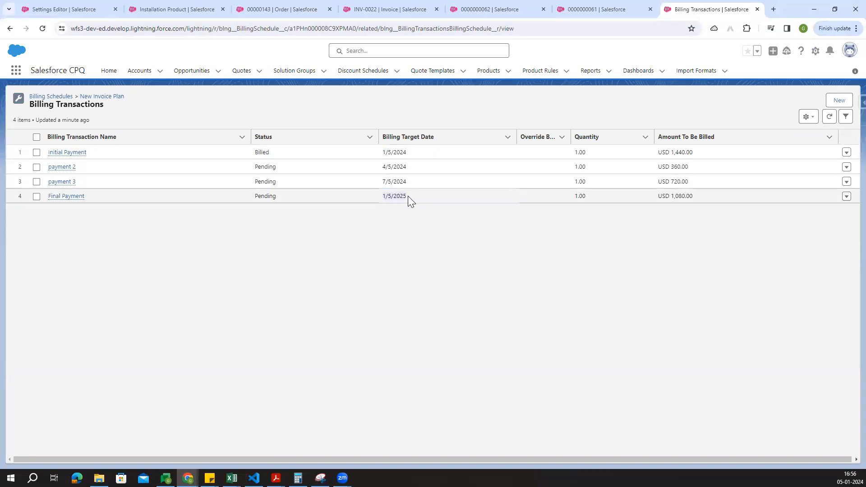
{"action": "left_click", "coordinate": [420, 231]}
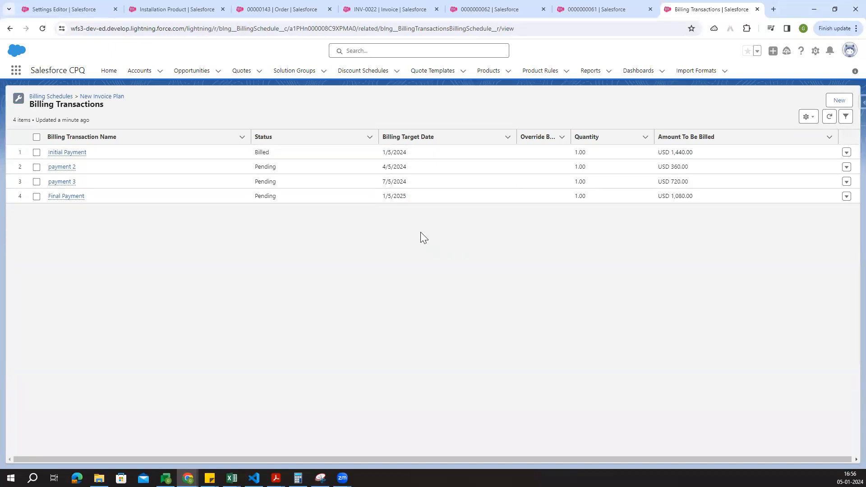
{"action": "left_click_drag", "start_coordinate": [417, 154], "coordinate": [425, 175]}
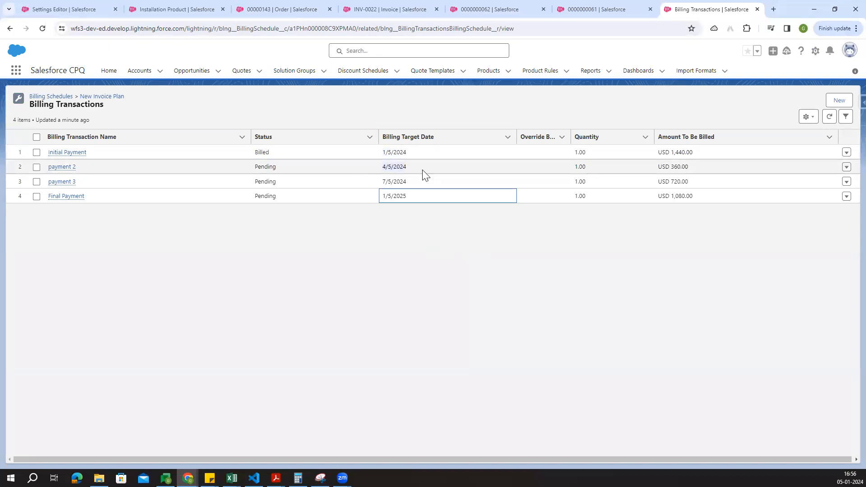
{"action": "left_click_drag", "start_coordinate": [373, 186], "coordinate": [411, 195]}
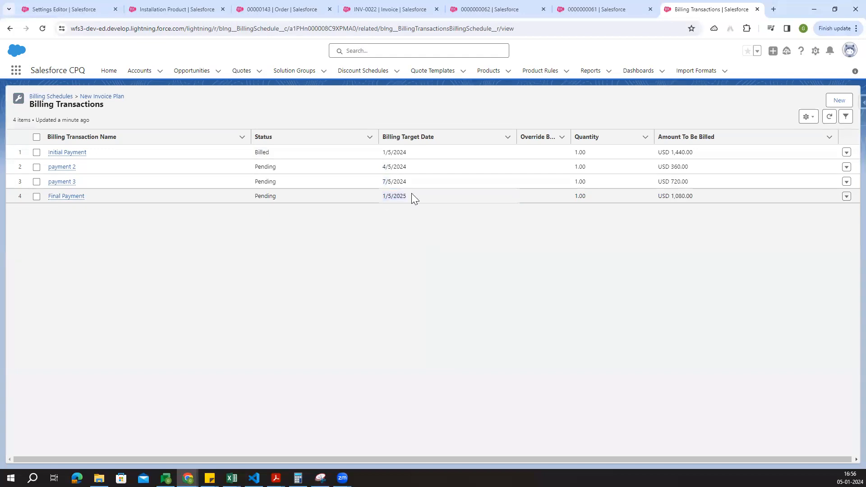
{"action": "left_click", "coordinate": [448, 241]}
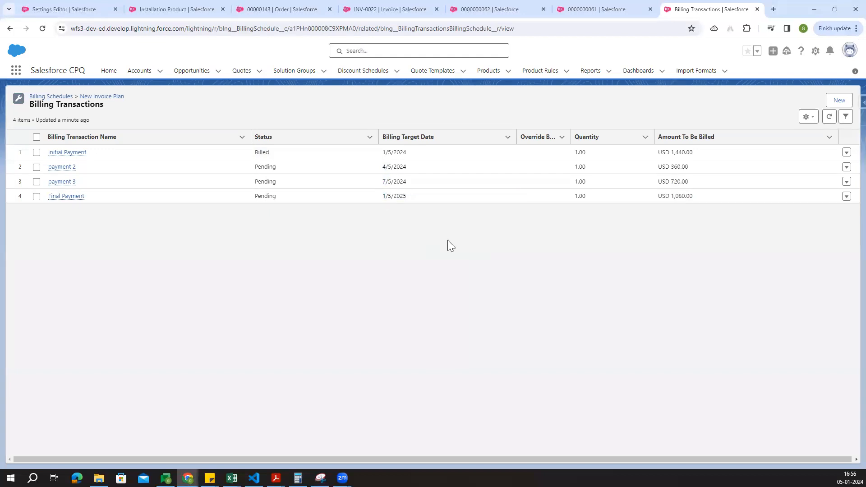
Check the Initial Payment transaction's amount to be billed and the payment 2 transaction's billing target date
{"action": "left_click_drag", "start_coordinate": [698, 156], "coordinate": [695, 156]}
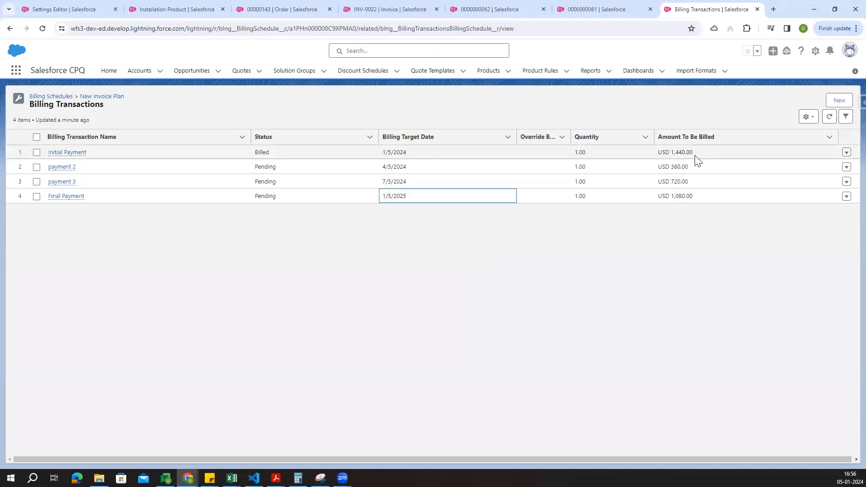
{"action": "left_click", "coordinate": [642, 256]}
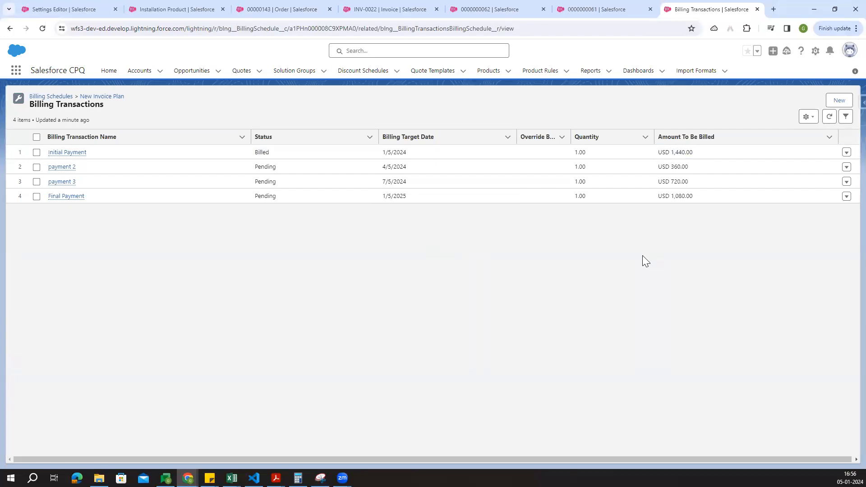
{"action": "left_click_drag", "start_coordinate": [380, 167], "coordinate": [424, 168]}
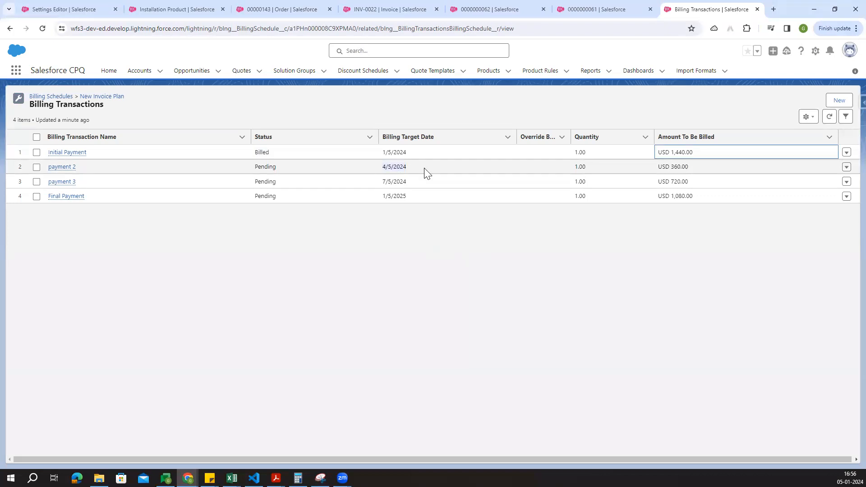
{"action": "left_click", "coordinate": [481, 228]}
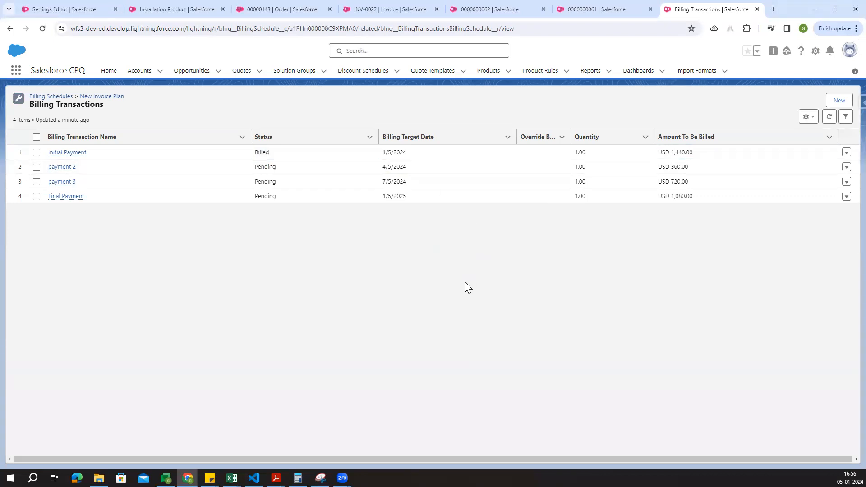
Return to the order record and look over its details, order products and related invoices
{"action": "left_click", "coordinate": [176, 9]}
{"action": "left_click", "coordinate": [282, 9]}
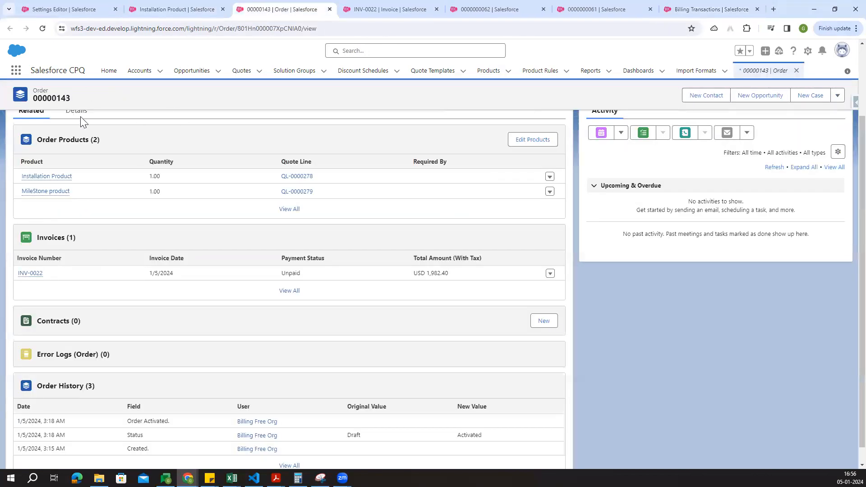
{"action": "scroll", "coordinate": [82, 121], "scroll_direction": "up", "scroll_amount": 2}
{"action": "left_click", "coordinate": [72, 206]}
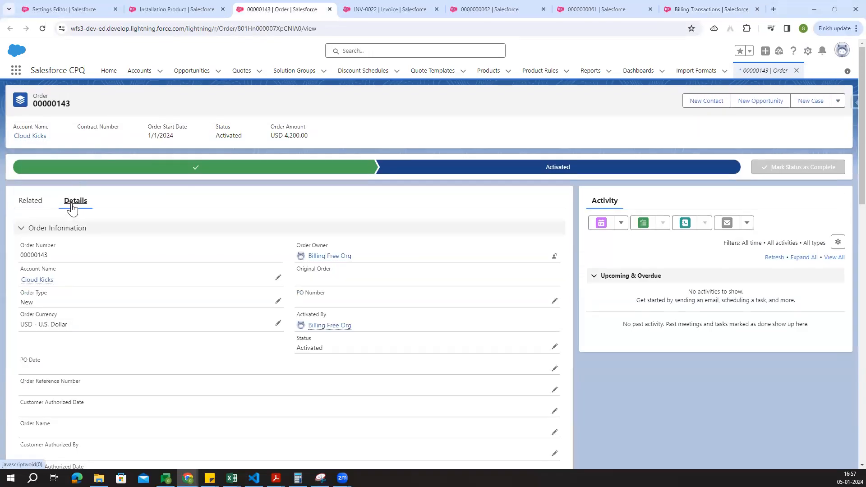
{"action": "scroll", "coordinate": [131, 220], "scroll_direction": "down", "scroll_amount": 1}
{"action": "left_click", "coordinate": [27, 155]}
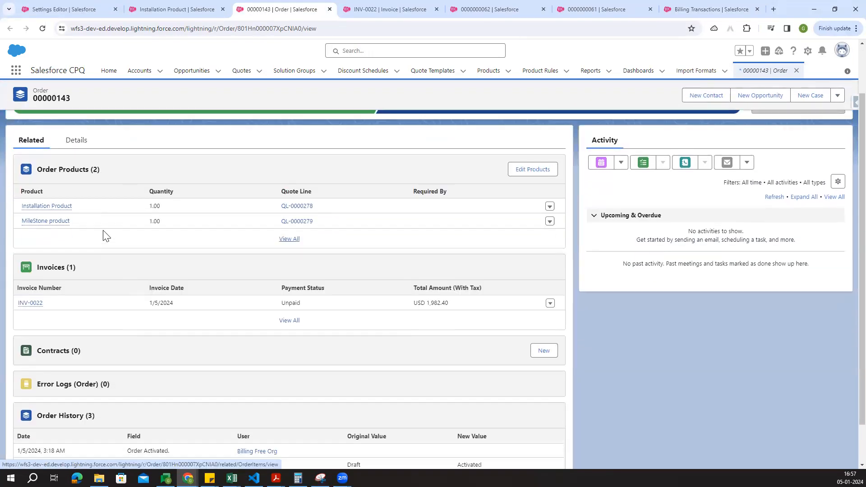
{"action": "scroll", "coordinate": [105, 234], "scroll_direction": "down", "scroll_amount": 1}
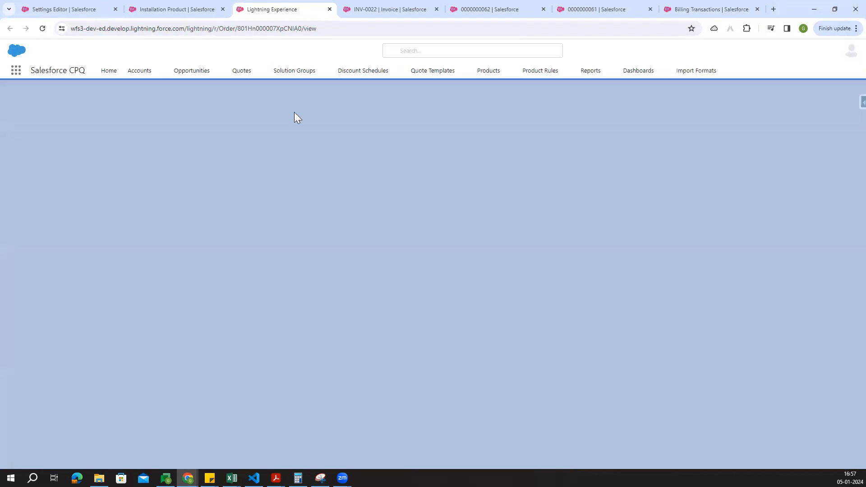
Close the open invoice, order product and billing transactions pages, keeping the order record open
{"action": "middle_click", "coordinate": [410, 2]}
{"action": "middle_click", "coordinate": [409, 2]}
{"action": "middle_click", "coordinate": [409, 2]}
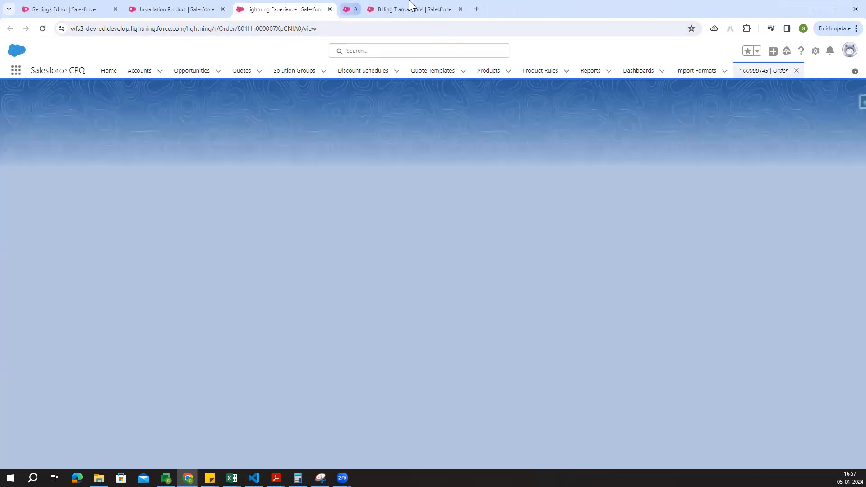
{"action": "middle_click", "coordinate": [409, 2]}
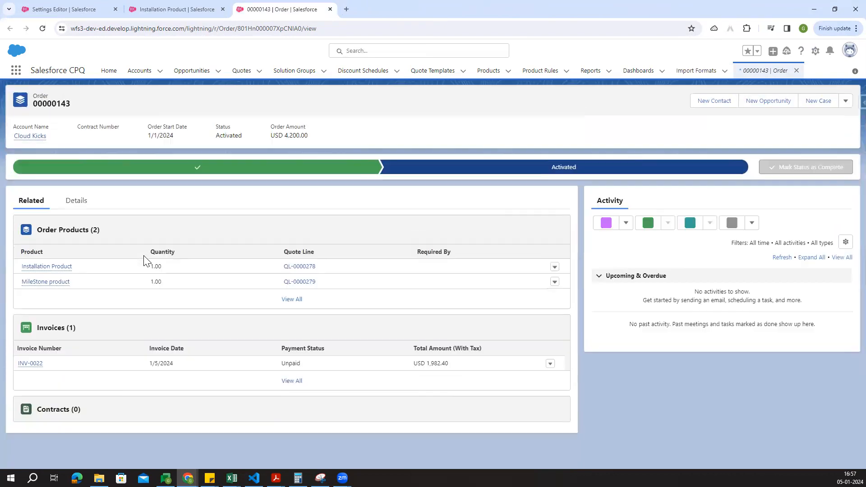
{"action": "scroll", "coordinate": [147, 338], "scroll_direction": "down", "scroll_amount": 2}
{"action": "scroll", "coordinate": [161, 303], "scroll_direction": "up", "scroll_amount": 2}
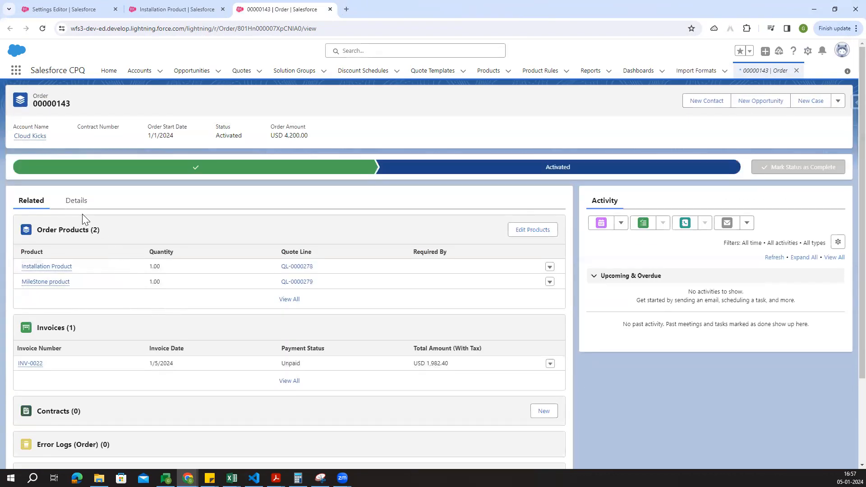
Enable Bill Now in the order's billing information and save the order
{"action": "left_click", "coordinate": [76, 201]}
{"action": "scroll", "coordinate": [208, 251], "scroll_direction": "down", "scroll_amount": 5}
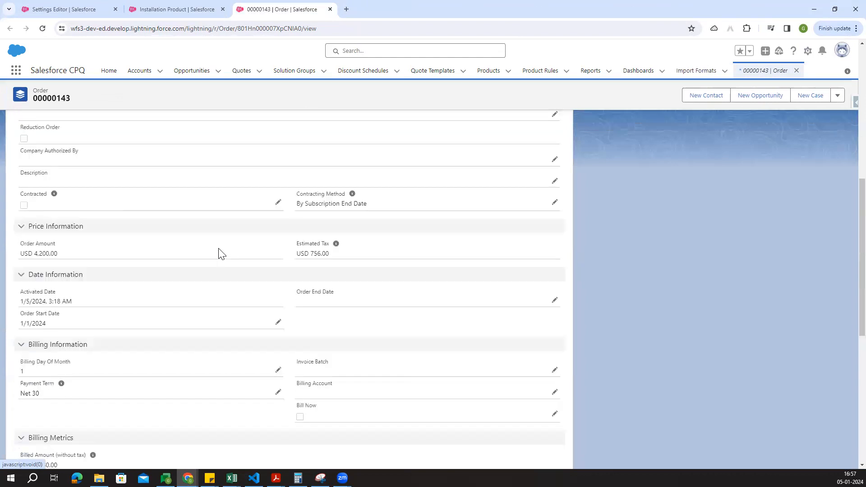
{"action": "scroll", "coordinate": [543, 342], "scroll_direction": "down", "scroll_amount": 1}
{"action": "left_click", "coordinate": [555, 371]}
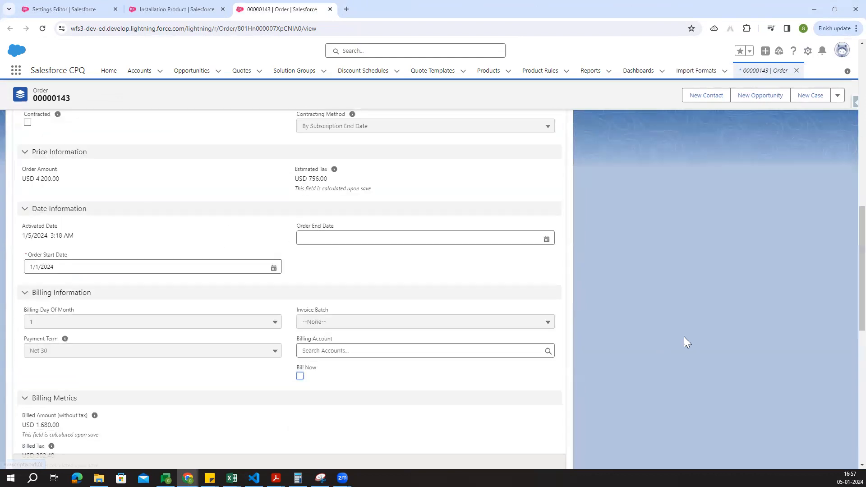
{"action": "left_click", "coordinate": [300, 286]}
{"action": "left_click", "coordinate": [307, 455]}
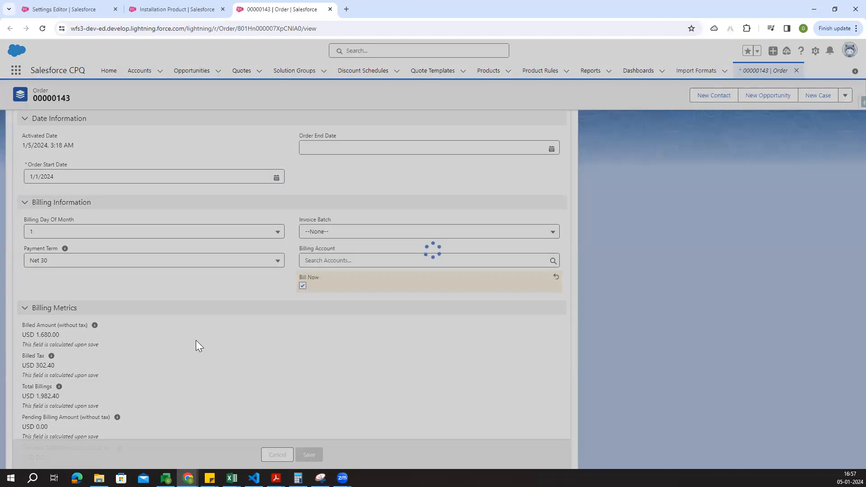
Open the newly generated invoice from the order's related invoices in a separate tab
{"action": "scroll", "coordinate": [196, 341], "scroll_direction": "up", "scroll_amount": 10}
{"action": "scroll", "coordinate": [199, 345], "scroll_direction": "up", "scroll_amount": 3}
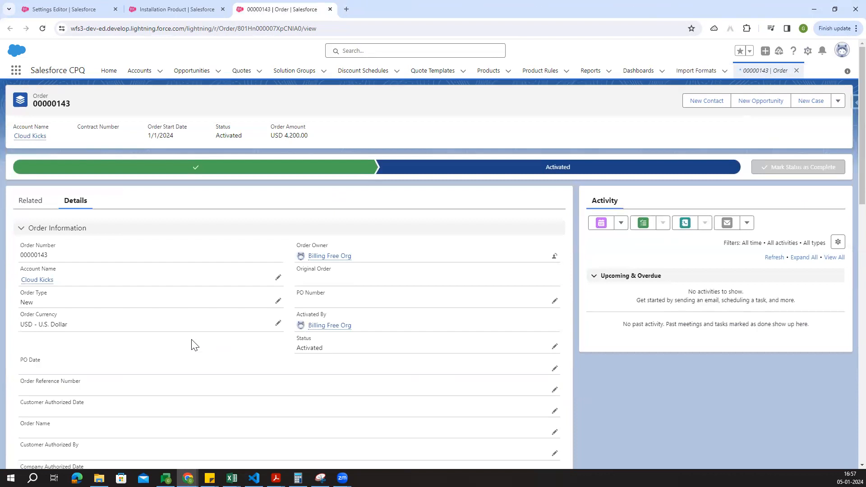
{"action": "left_click", "coordinate": [32, 201]}
{"action": "scroll", "coordinate": [232, 221], "scroll_direction": "down", "scroll_amount": 2}
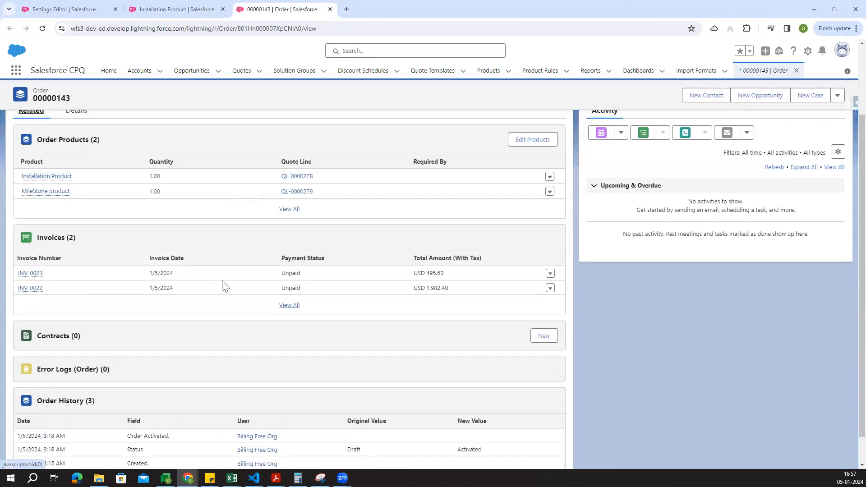
{"action": "middle_click", "coordinate": [33, 288]}
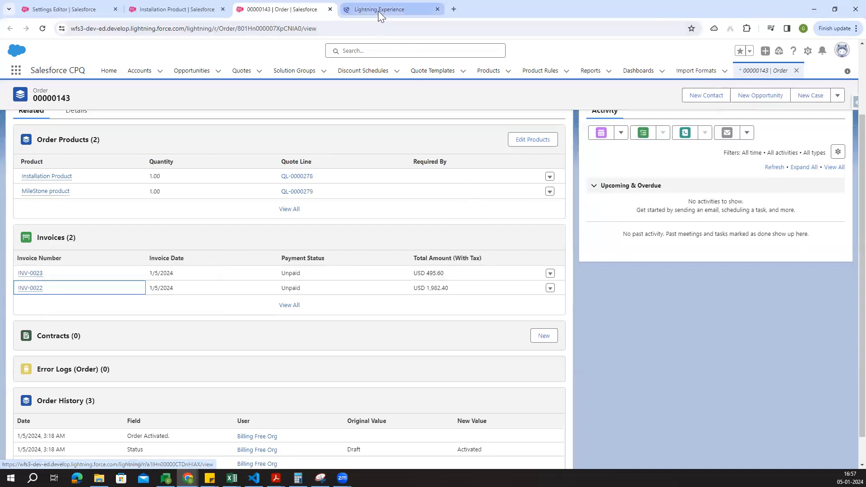
{"action": "left_click", "coordinate": [378, 11]}
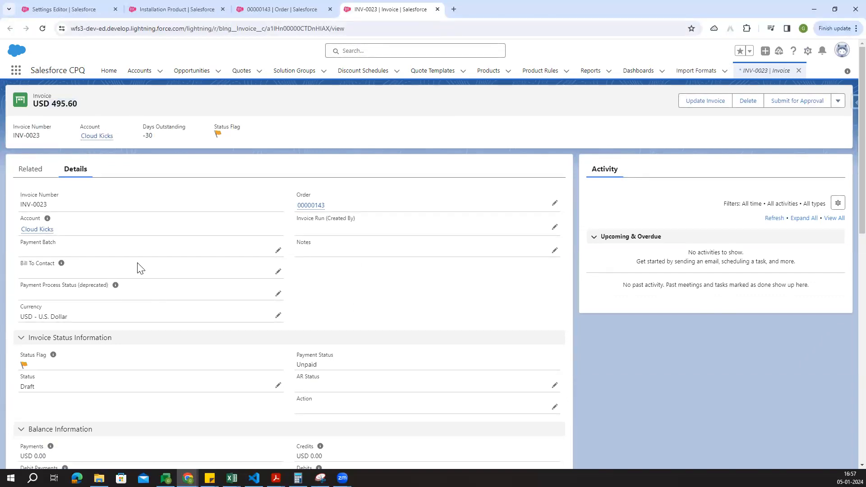
Open the new invoice's Installation Product and MileStone product lines in separate tabs
{"action": "left_click", "coordinate": [36, 172]}
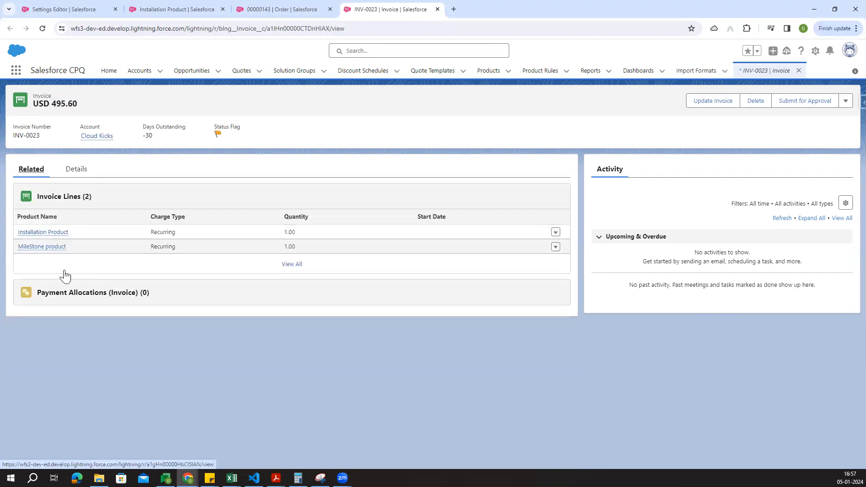
{"action": "left_click", "coordinate": [42, 235], "text": "ctrl"}
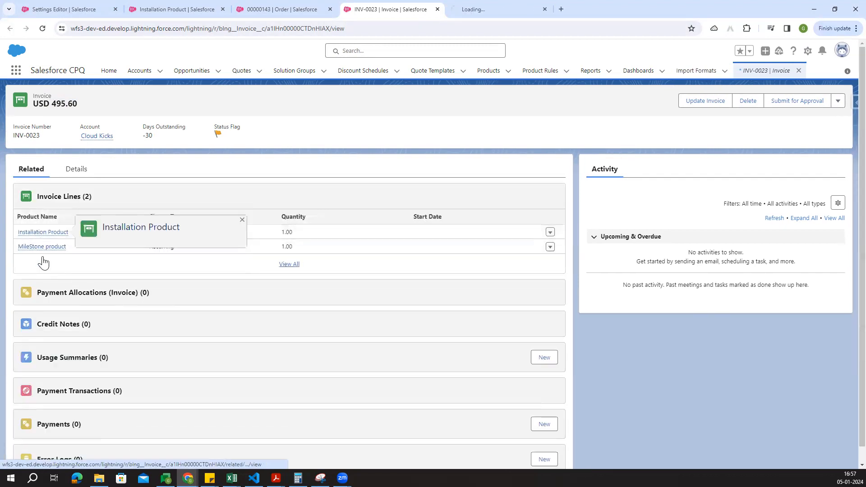
{"action": "left_click", "coordinate": [40, 248], "text": "ctrl"}
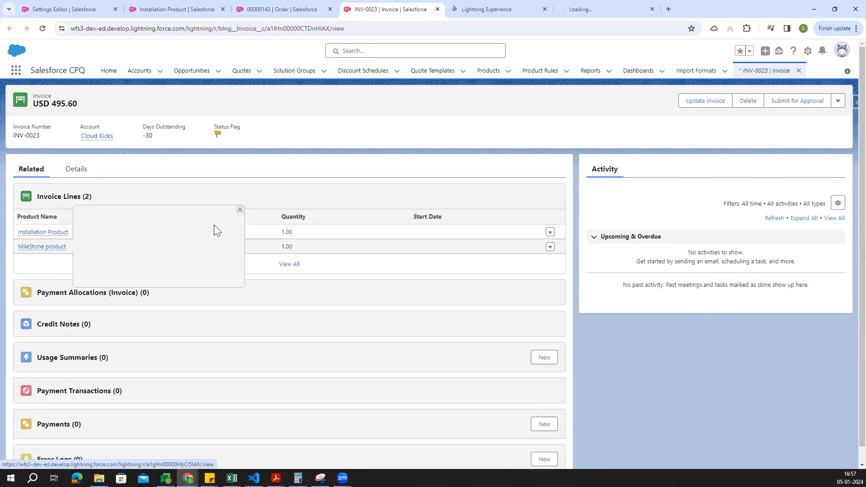
Check the Installation Product invoice line's unit price, tax and total amount with tax
{"action": "left_click", "coordinate": [477, 3]}
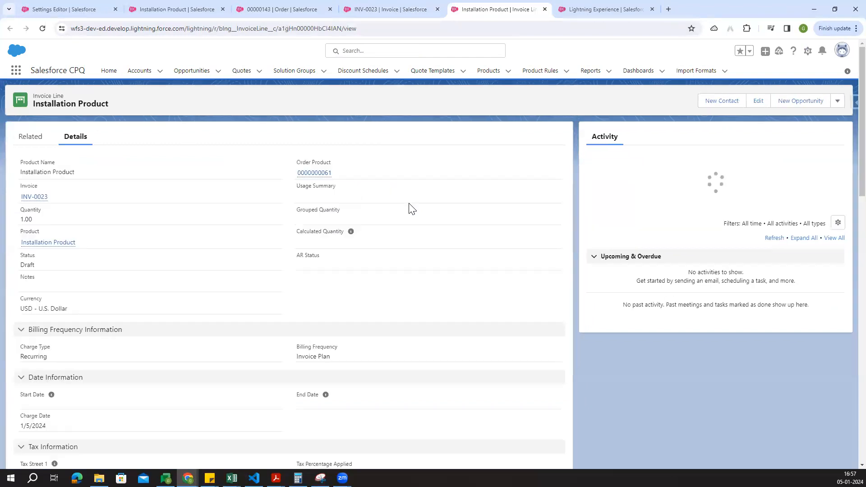
{"action": "scroll", "coordinate": [181, 238], "scroll_direction": "down", "scroll_amount": 5}
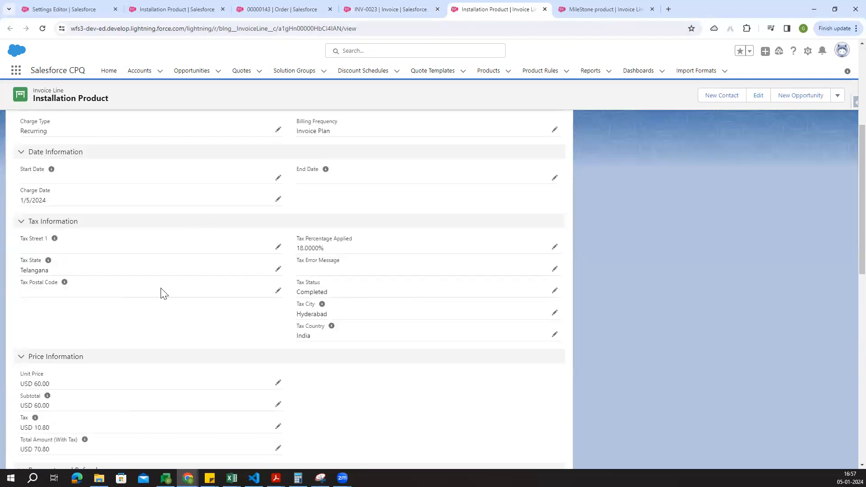
{"action": "scroll", "coordinate": [164, 293], "scroll_direction": "down", "scroll_amount": 3}
{"action": "left_click_drag", "start_coordinate": [21, 246], "coordinate": [59, 248]}
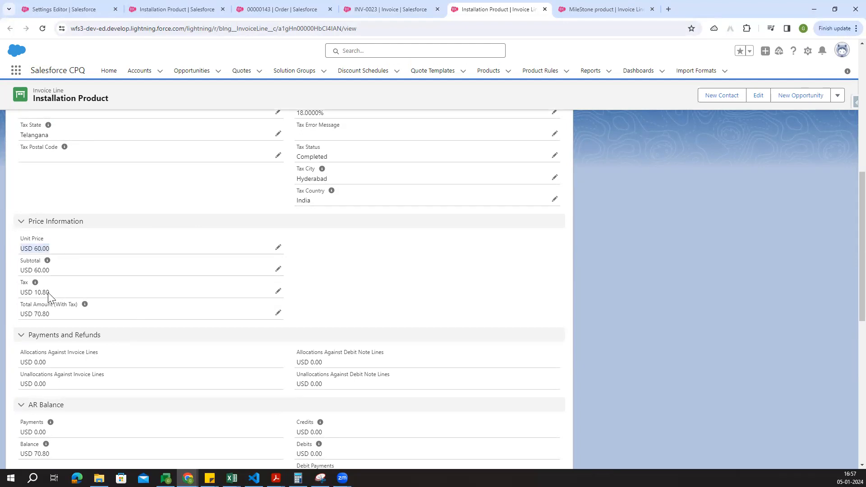
{"action": "left_click_drag", "start_coordinate": [22, 291], "coordinate": [67, 295]}
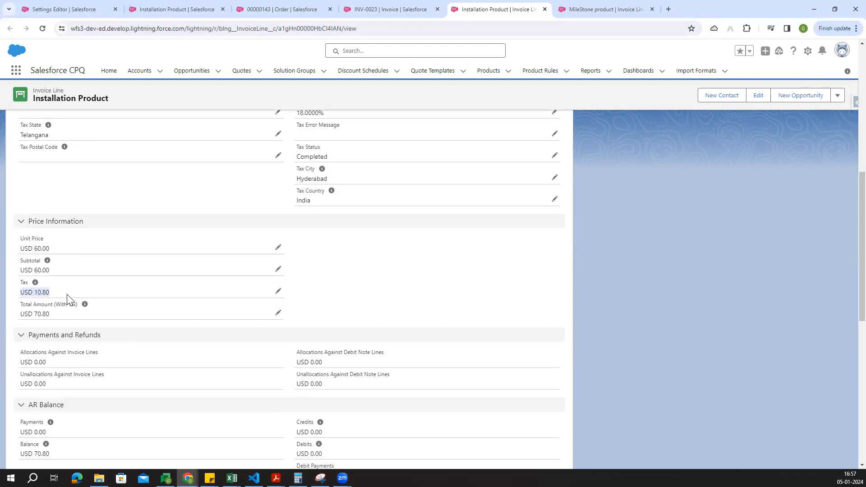
{"action": "left_click_drag", "start_coordinate": [20, 314], "coordinate": [66, 317]}
{"action": "left_click", "coordinate": [369, 321]}
Switch to the MileStone product invoice line and check its unit price in the price information
{"action": "left_click", "coordinate": [586, 10]}
{"action": "scroll", "coordinate": [171, 273], "scroll_direction": "down", "scroll_amount": 2}
{"action": "scroll", "coordinate": [170, 273], "scroll_direction": "down", "scroll_amount": 1}
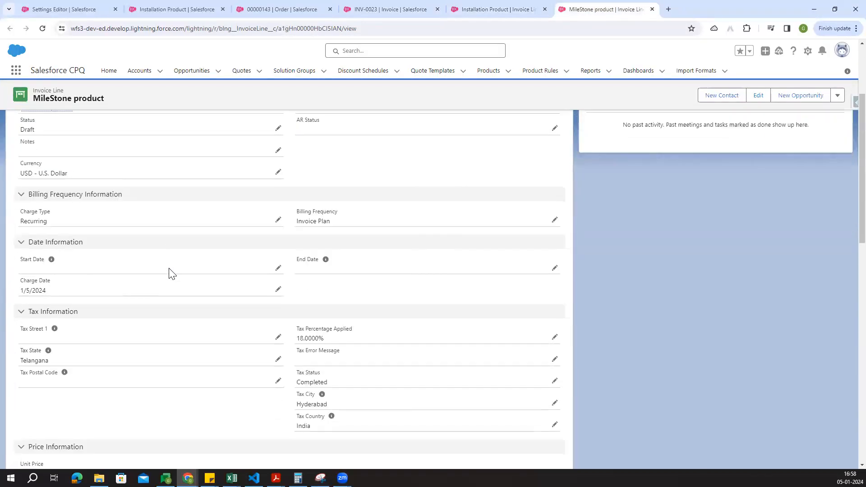
{"action": "scroll", "coordinate": [172, 273], "scroll_direction": "down", "scroll_amount": 6}
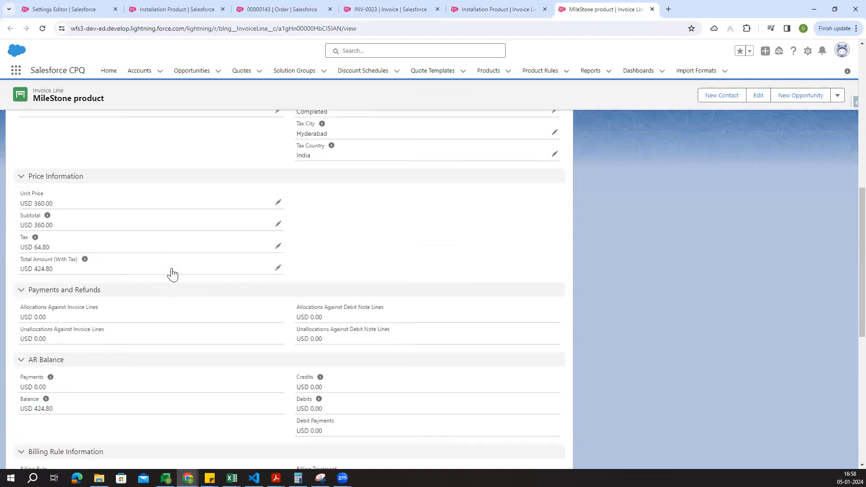
{"action": "left_click_drag", "start_coordinate": [13, 208], "coordinate": [70, 211]}
Switch to the Book2 workbook in Excel and review the milestone percentages, months and payment types in J11:M14
{"action": "mouse_move", "coordinate": [232, 478]}
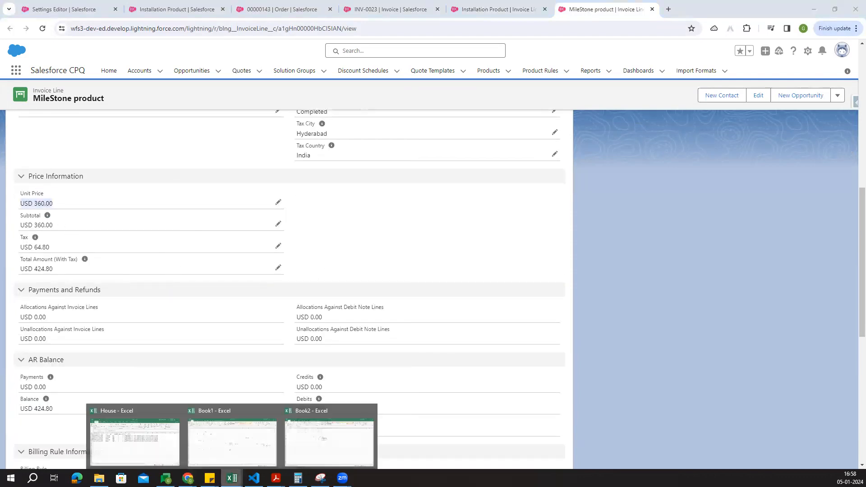
{"action": "left_click", "coordinate": [321, 444]}
{"action": "left_click_drag", "start_coordinate": [300, 190], "coordinate": [400, 217]}
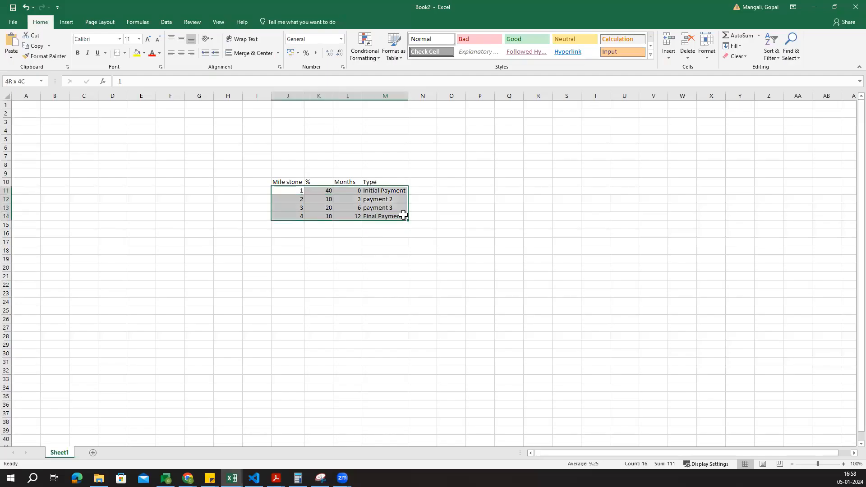
Return to the MileStone product invoice line and check its subtotal, tax and total amount with tax
{"action": "left_click", "coordinate": [814, 7]}
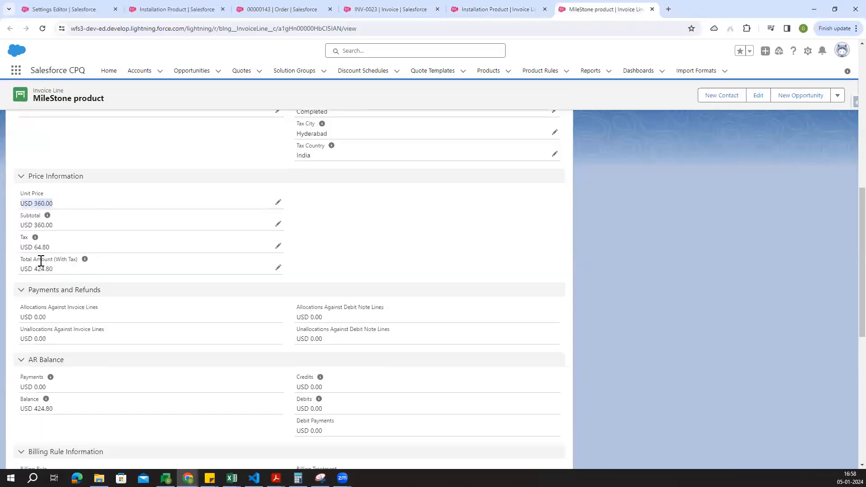
{"action": "left_click_drag", "start_coordinate": [35, 225], "coordinate": [71, 224]}
{"action": "left_click_drag", "start_coordinate": [35, 250], "coordinate": [56, 249]}
{"action": "left_click_drag", "start_coordinate": [20, 270], "coordinate": [70, 270]}
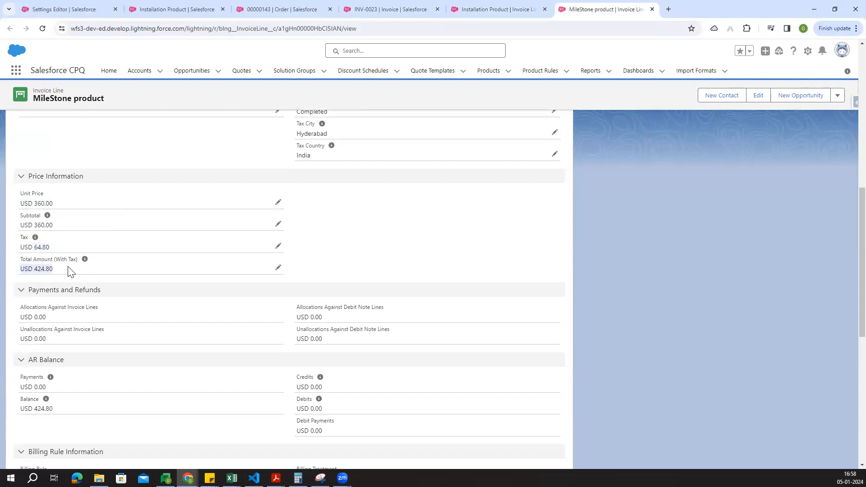
Check the total on the latest invoice and close both of its invoice line tabs
{"action": "left_click", "coordinate": [386, 9]}
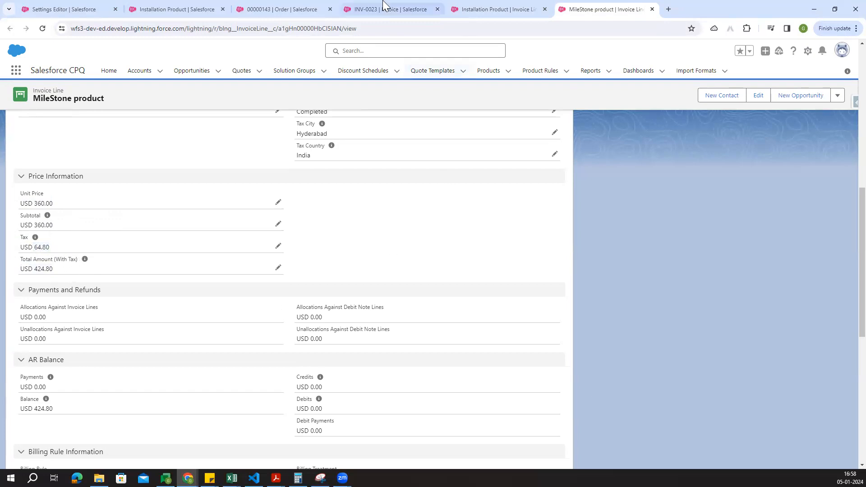
{"action": "left_click_drag", "start_coordinate": [52, 104], "coordinate": [103, 104]}
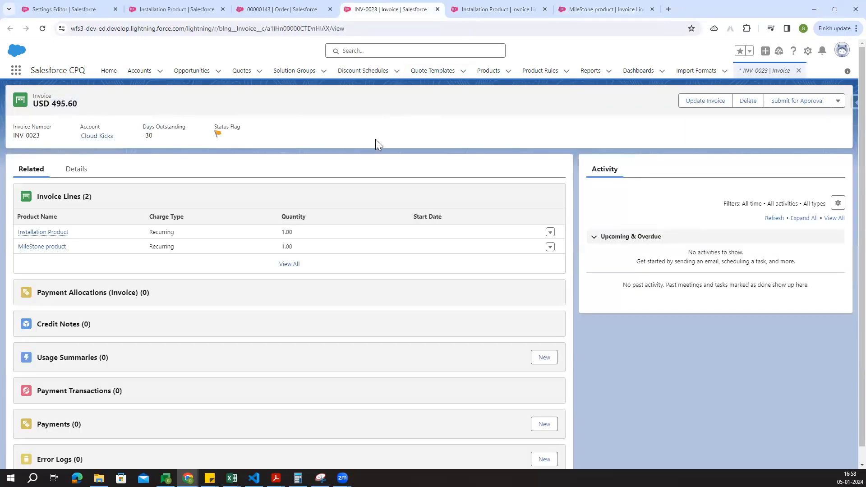
{"action": "left_click", "coordinate": [478, 9]}
{"action": "left_click", "coordinate": [545, 9]}
{"action": "left_click", "coordinate": [545, 9]}
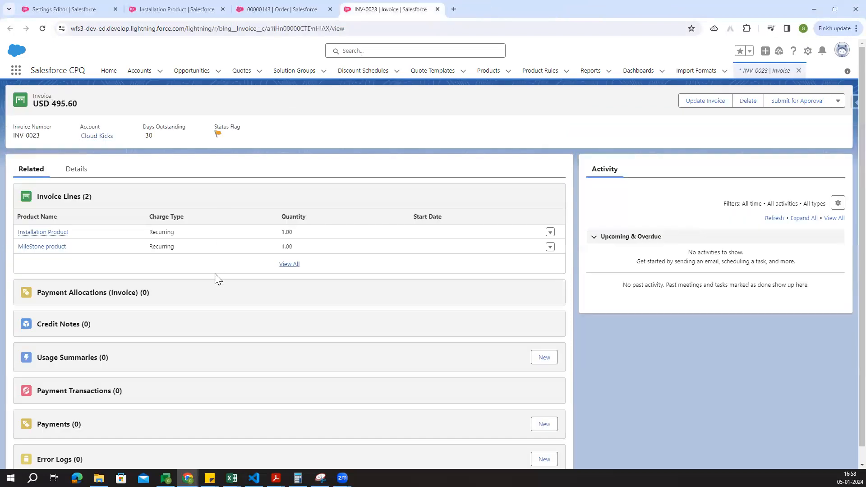
Review the latest invoice's details, including its status and balance information
{"action": "scroll", "coordinate": [232, 287], "scroll_direction": "down", "scroll_amount": 1}
{"action": "left_click", "coordinate": [76, 152]}
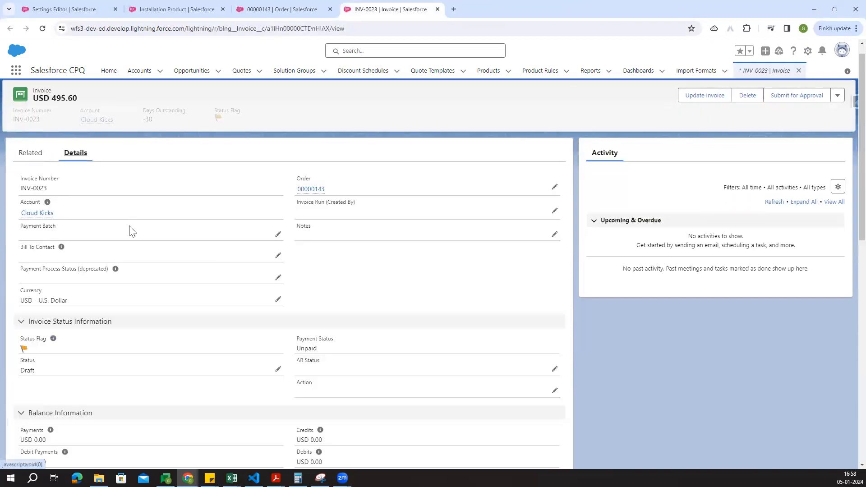
{"action": "scroll", "coordinate": [129, 230], "scroll_direction": "up", "scroll_amount": 1}
{"action": "scroll", "coordinate": [228, 220], "scroll_direction": "down", "scroll_amount": 3}
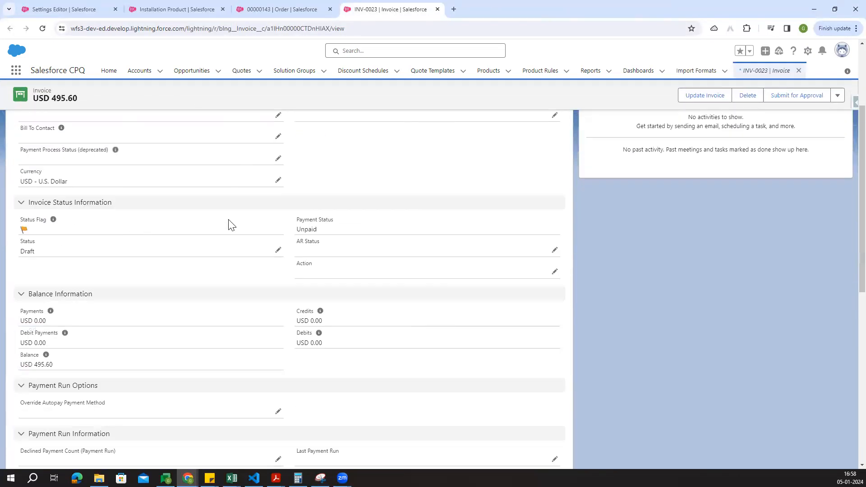
{"action": "scroll", "coordinate": [232, 225], "scroll_direction": "up", "scroll_amount": 3}
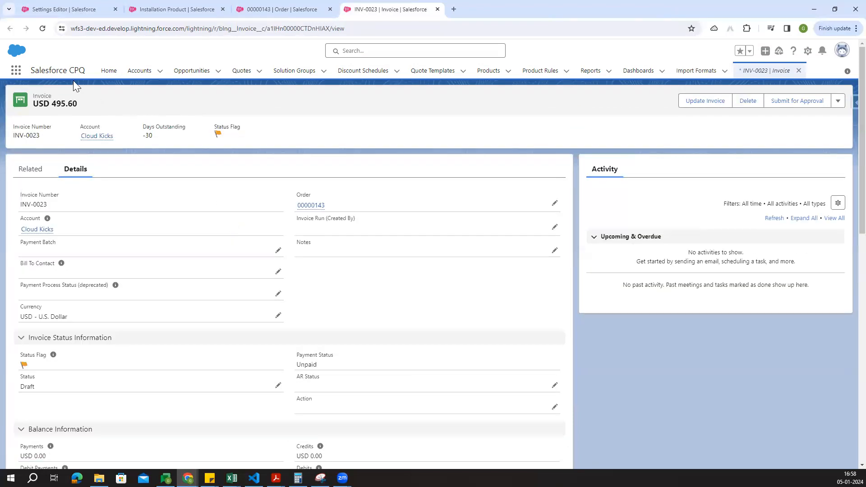
Find Invoice Plans among the Salesforce items with the search text "inv" and show its list
{"action": "left_click", "coordinate": [16, 73]}
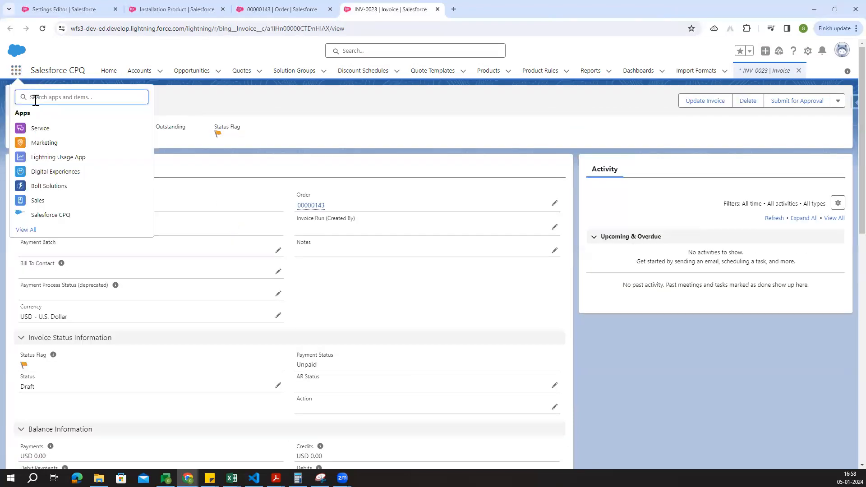
{"action": "type", "text": "invice"}
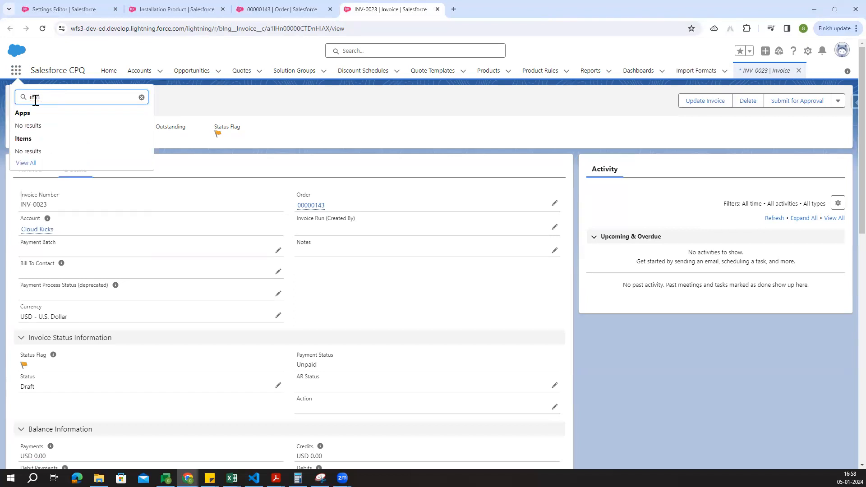
{"action": "key", "text": "BackSpace"}
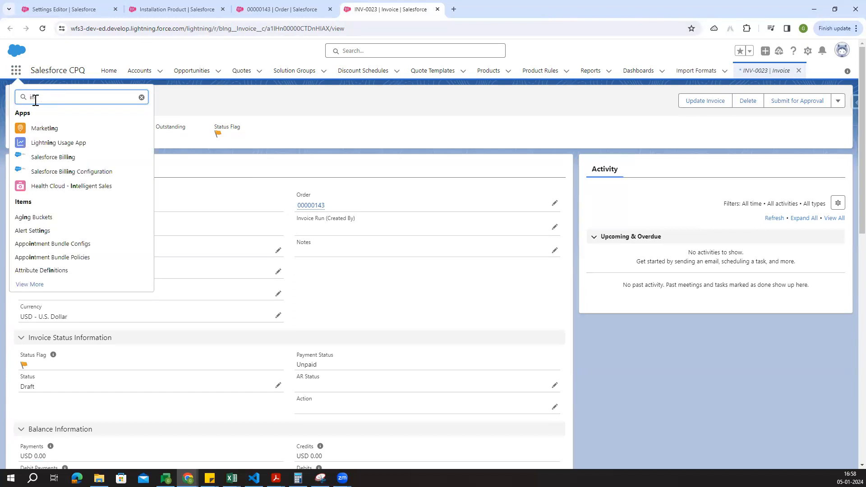
{"action": "type", "text": "vi"}
{"action": "key", "text": "BackSpace"}
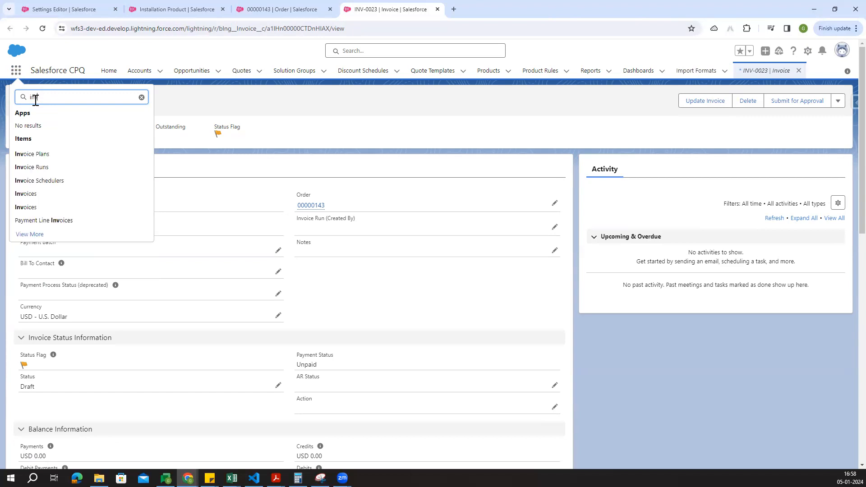
{"action": "left_click", "coordinate": [31, 155]}
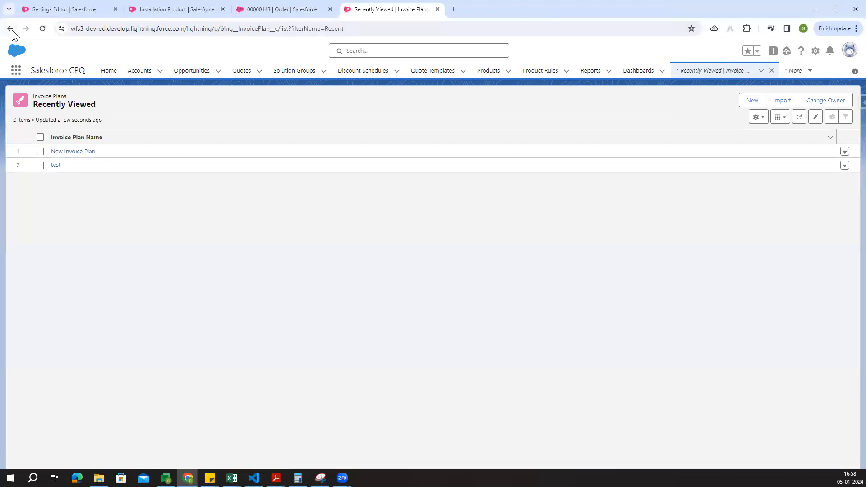
Open the New Invoice Plan record in a separate tab and return the original tab to the invoice
{"action": "middle_click", "coordinate": [80, 152]}
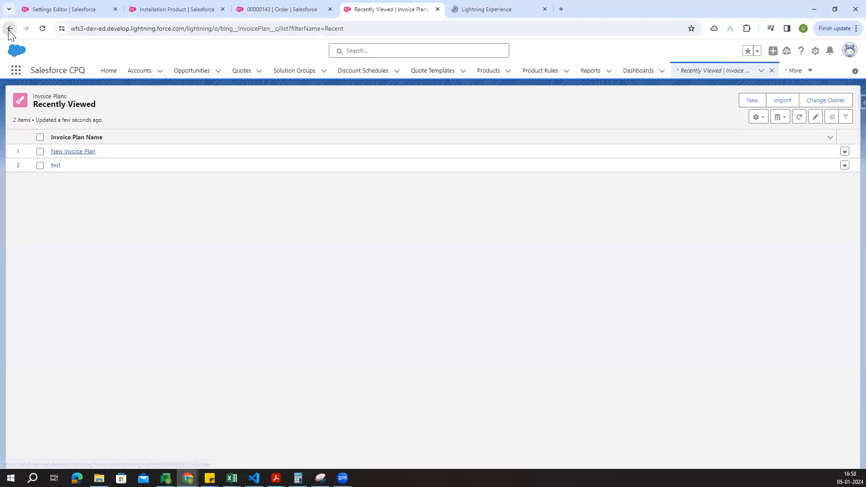
{"action": "left_click", "coordinate": [9, 29]}
{"action": "left_click", "coordinate": [506, 6]}
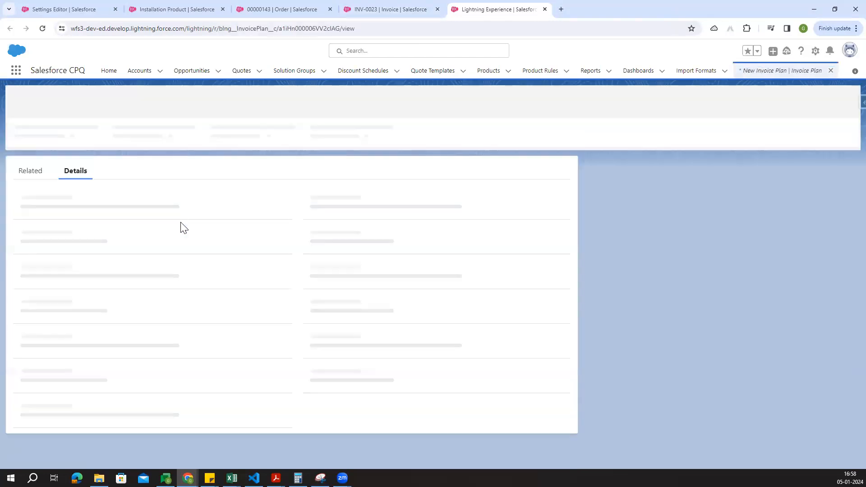
Review all of New Invoice Plan's lines with their percentages and commencement months, and return to its related records
{"action": "left_click", "coordinate": [33, 138]}
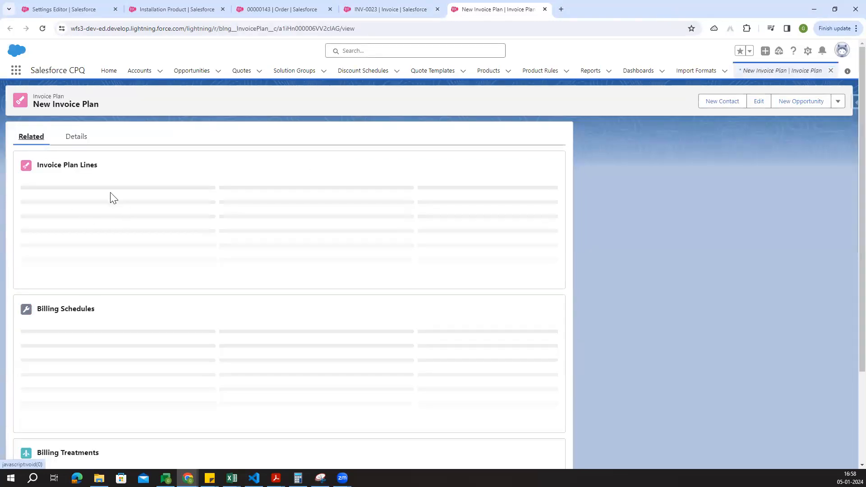
{"action": "left_click", "coordinate": [290, 265]}
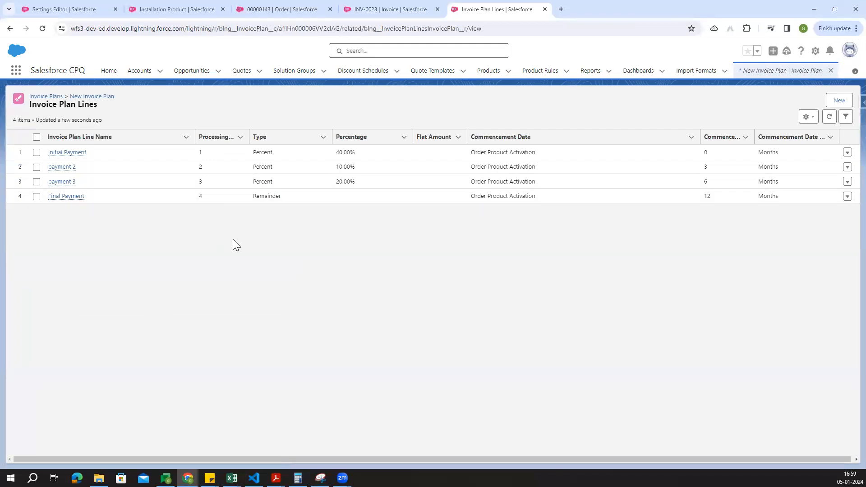
{"action": "left_click", "coordinate": [9, 30]}
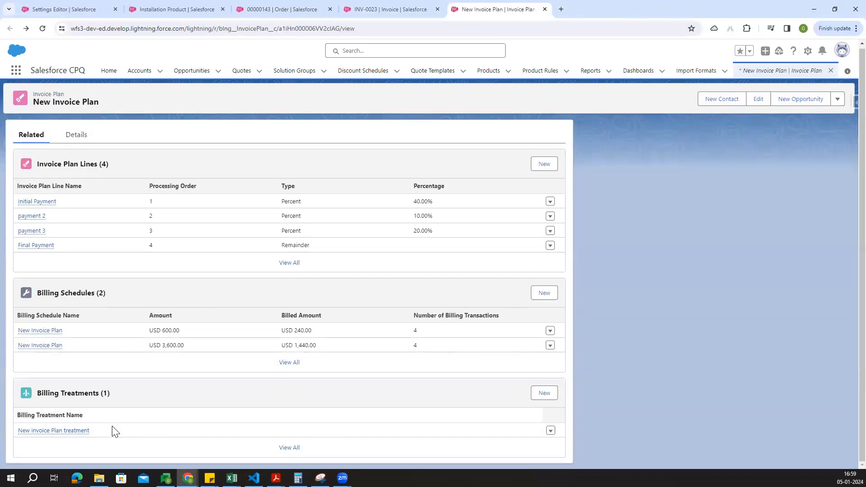
Switch back to the order and review its related products, invoices and order history
{"action": "left_click", "coordinate": [398, 4]}
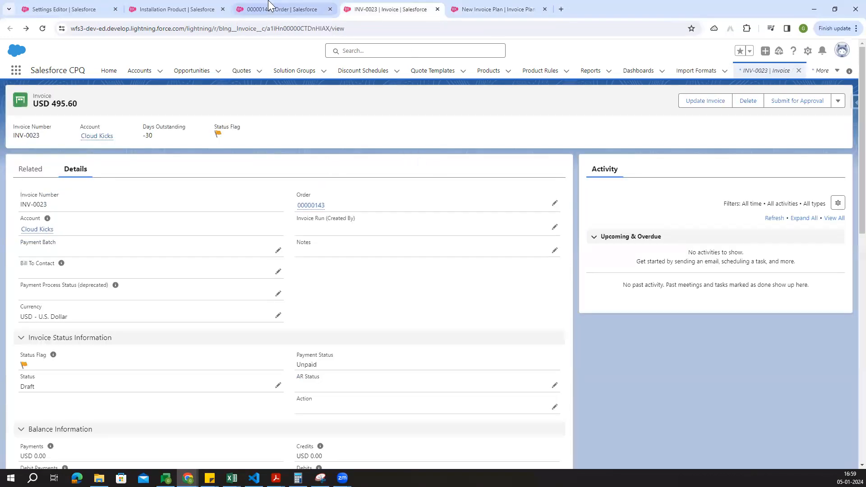
{"action": "left_click", "coordinate": [283, 9]}
{"action": "scroll", "coordinate": [136, 273], "scroll_direction": "up", "scroll_amount": 2}
{"action": "left_click", "coordinate": [219, 198]}
{"action": "scroll", "coordinate": [117, 276], "scroll_direction": "down", "scroll_amount": 3}
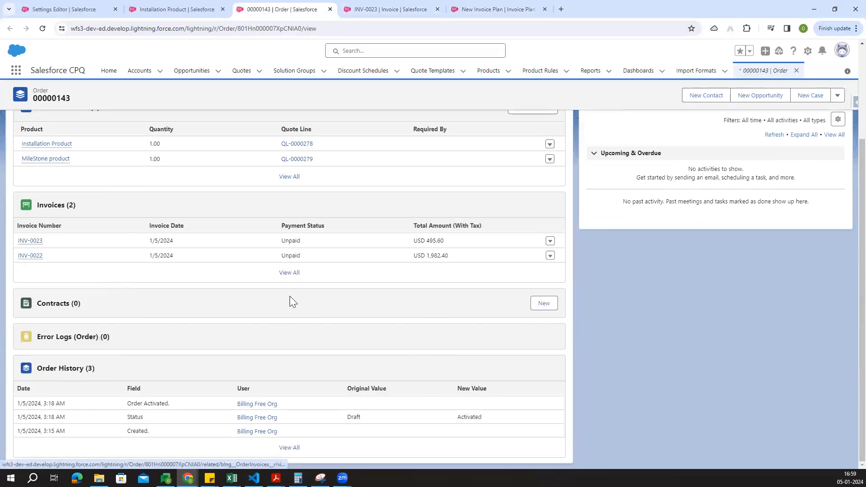
{"action": "scroll", "coordinate": [290, 297], "scroll_direction": "up", "scroll_amount": 3}
Compare the invoice plan and the order's invoices with the latest invoice's balance and date information
{"action": "left_click", "coordinate": [522, 6]}
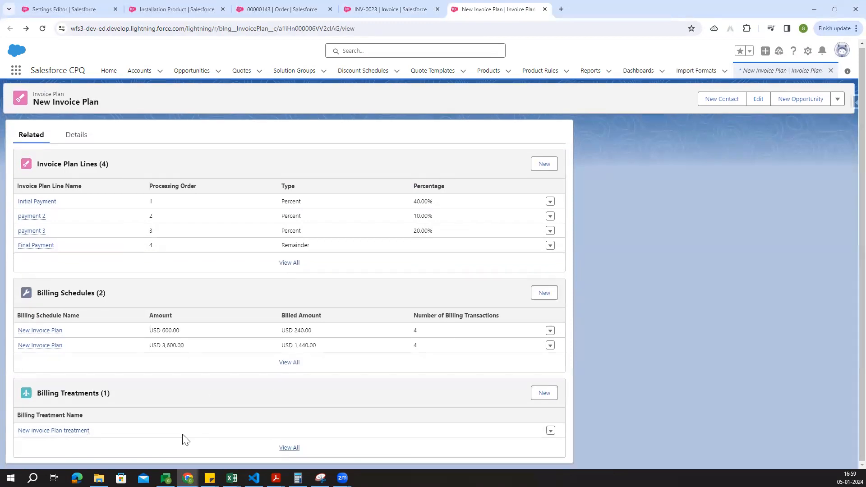
{"action": "left_click", "coordinate": [289, 9]}
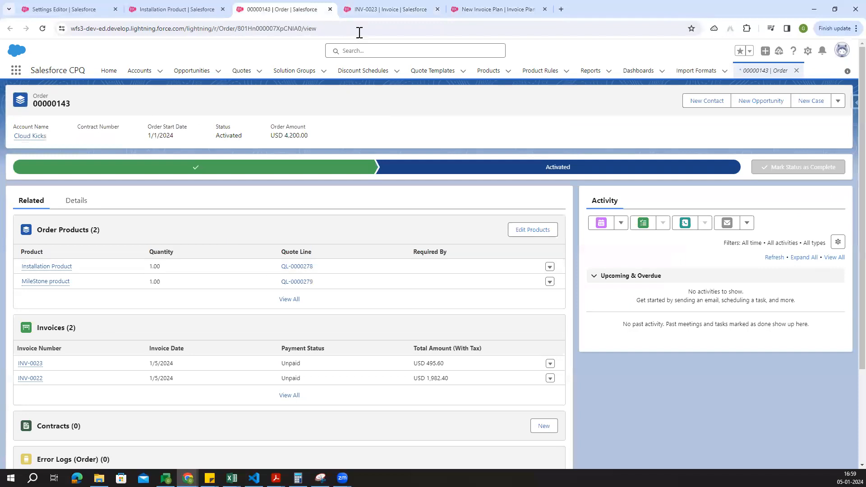
{"action": "left_click", "coordinate": [361, 9]}
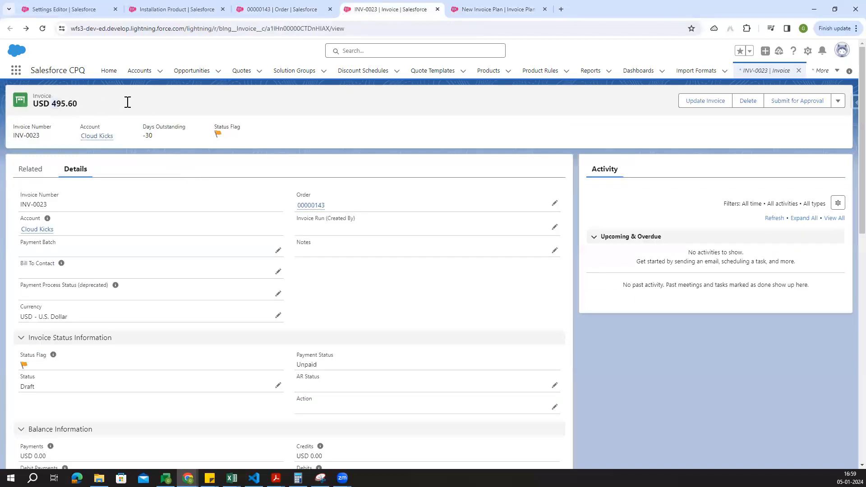
{"action": "scroll", "coordinate": [153, 228], "scroll_direction": "down", "scroll_amount": 6}
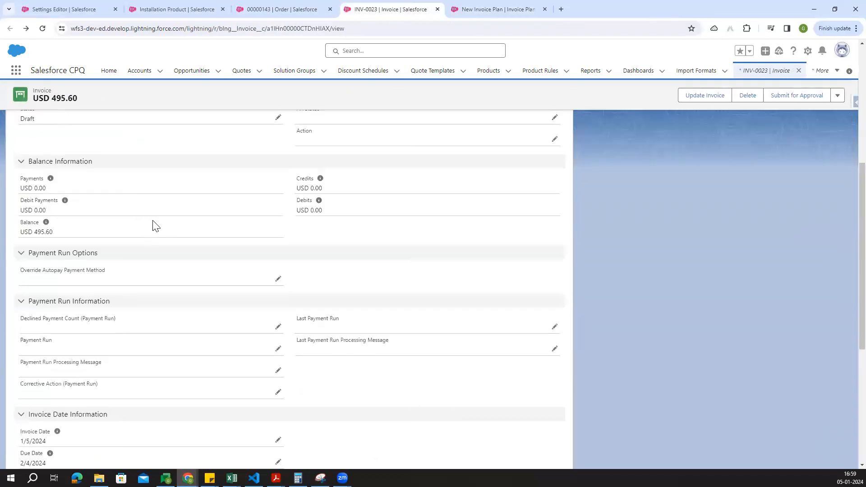
{"action": "scroll", "coordinate": [155, 226], "scroll_direction": "up", "scroll_amount": 3}
Open the order's Installation Product and MileStone product in separate tabs and view the MileStone product record
{"action": "left_click", "coordinate": [307, 8]}
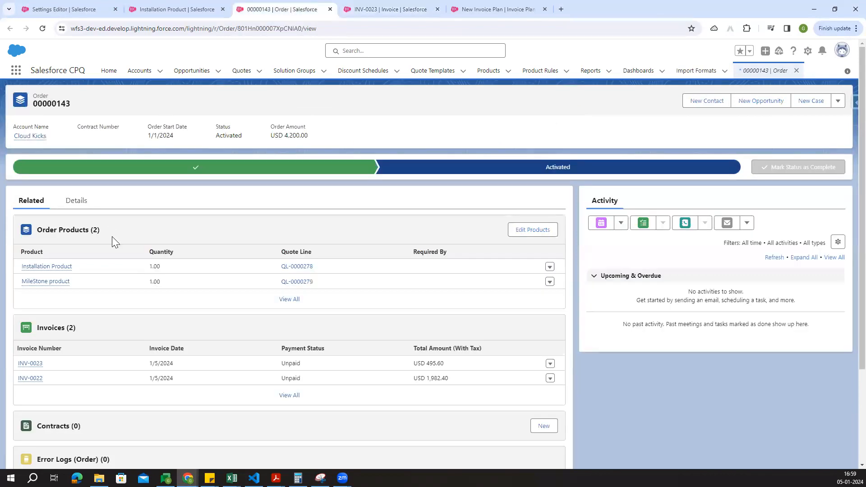
{"action": "left_click", "coordinate": [69, 271], "text": "ctrl"}
{"action": "left_click", "coordinate": [54, 282], "text": "ctrl"}
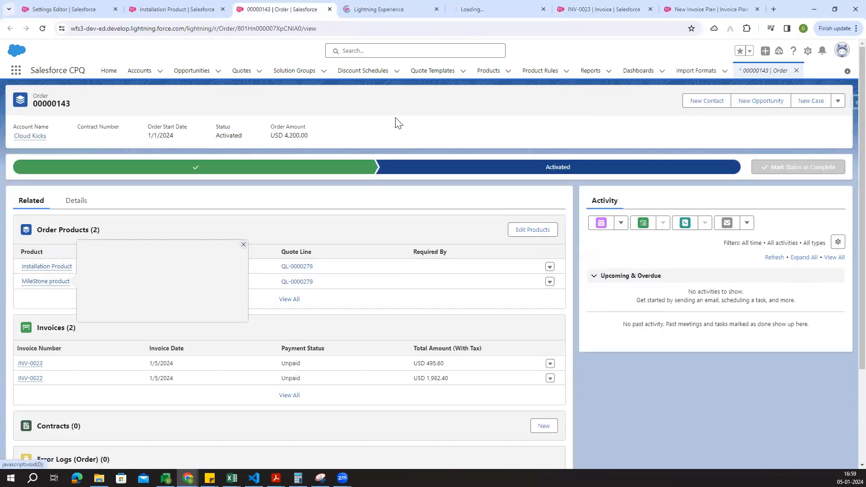
{"action": "left_click", "coordinate": [414, 4]}
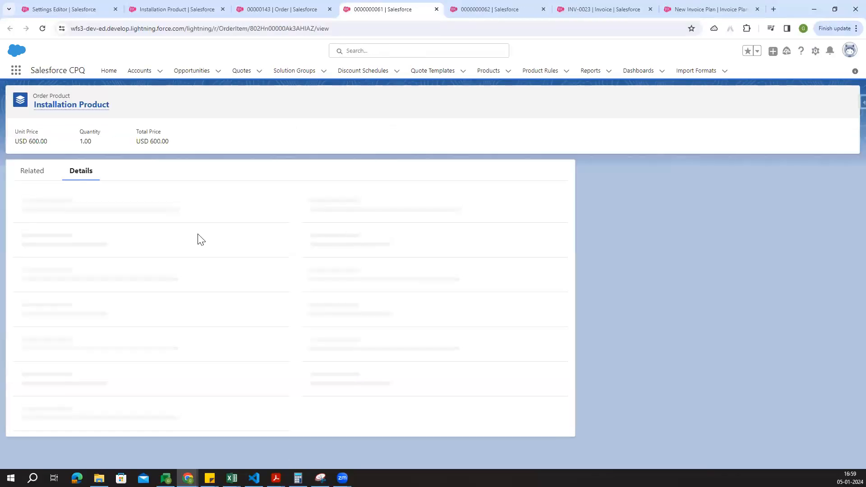
{"action": "left_click", "coordinate": [498, 5]}
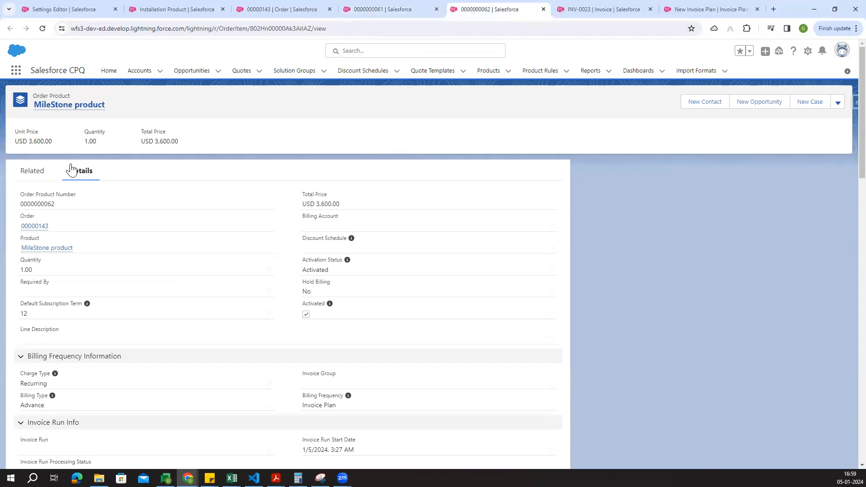
Open the MileStone product's billing schedule and list all its billing transactions with their status, target dates and amounts
{"action": "left_click", "coordinate": [31, 175]}
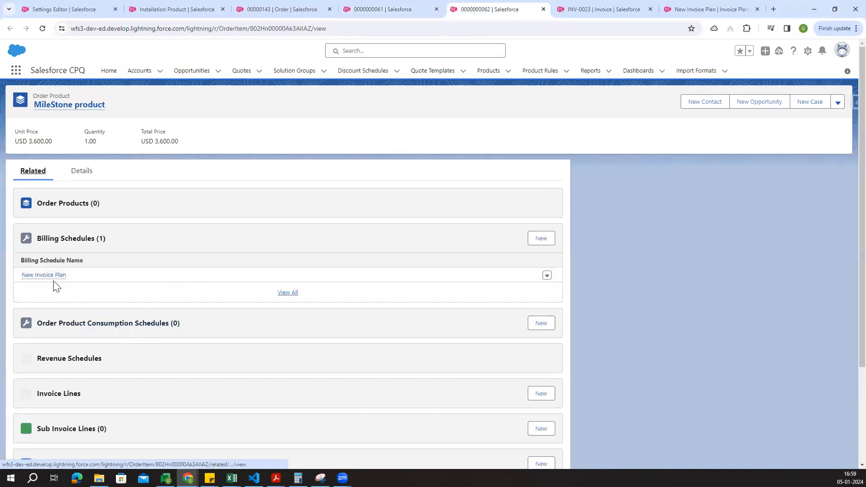
{"action": "left_click", "coordinate": [50, 276]}
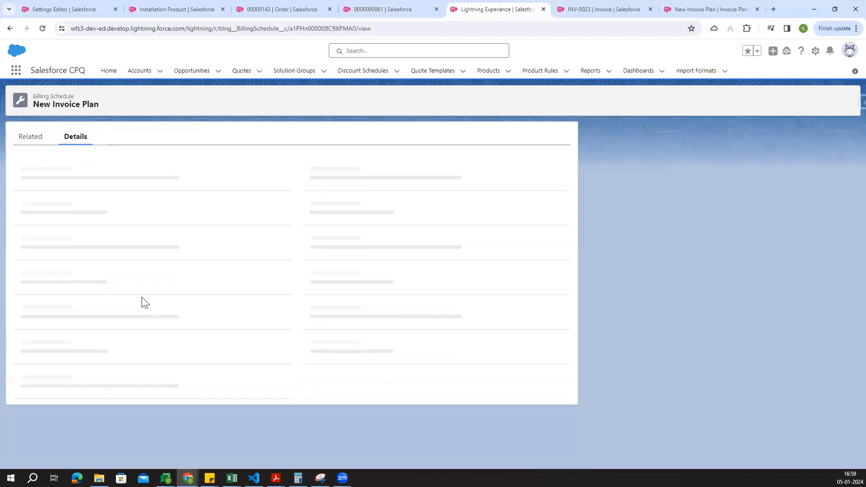
{"action": "left_click", "coordinate": [26, 143]}
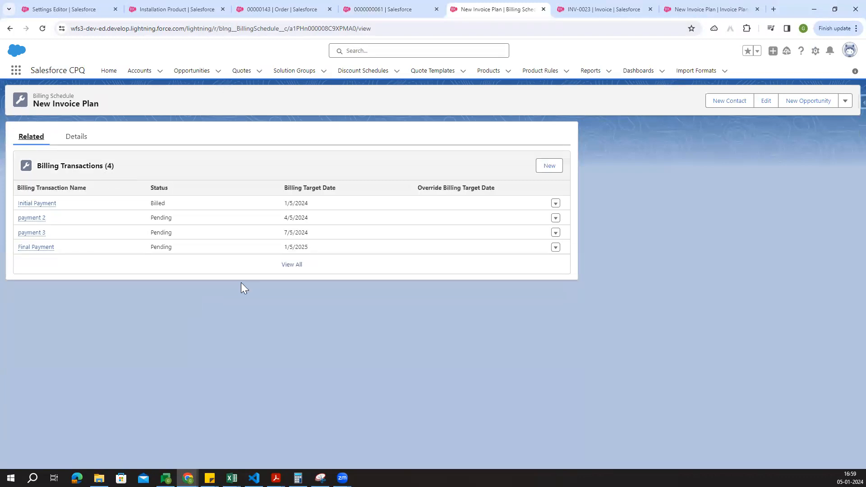
{"action": "left_click", "coordinate": [287, 265]}
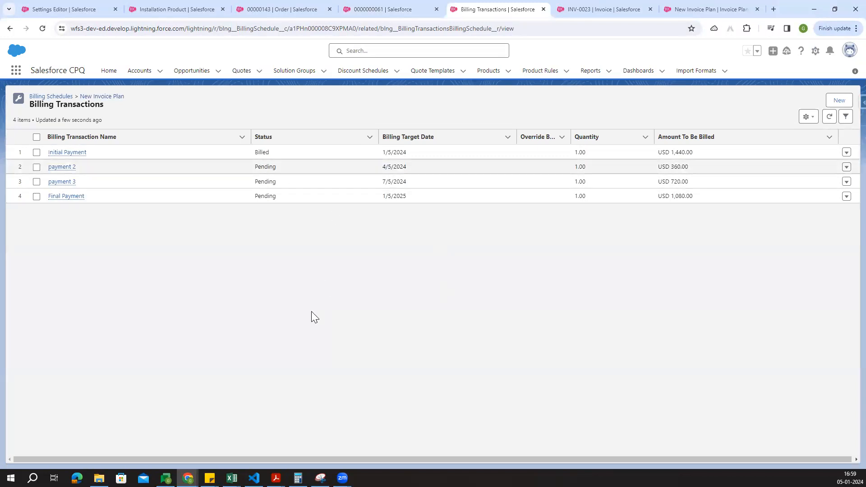
Close the Installation Product order product tab and look through the order's details
{"action": "left_click", "coordinate": [389, 9]}
{"action": "key", "text": "ctrl+w"}
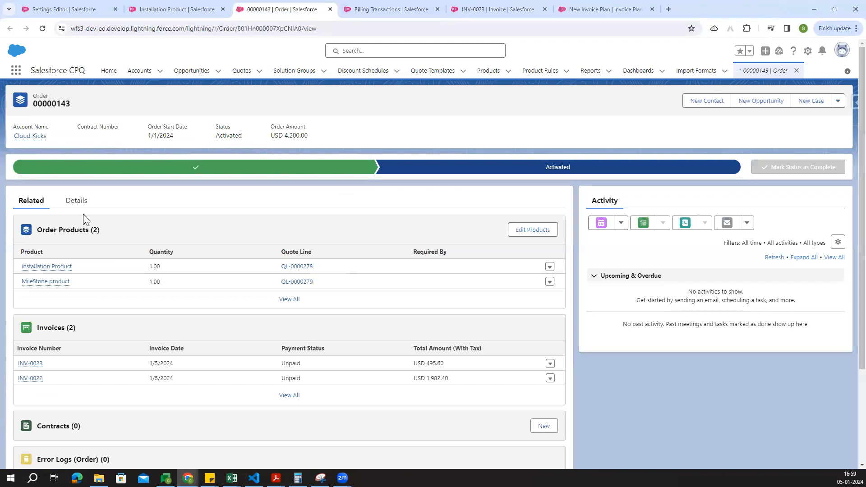
{"action": "left_click", "coordinate": [77, 201]}
{"action": "scroll", "coordinate": [141, 263], "scroll_direction": "down", "scroll_amount": 3}
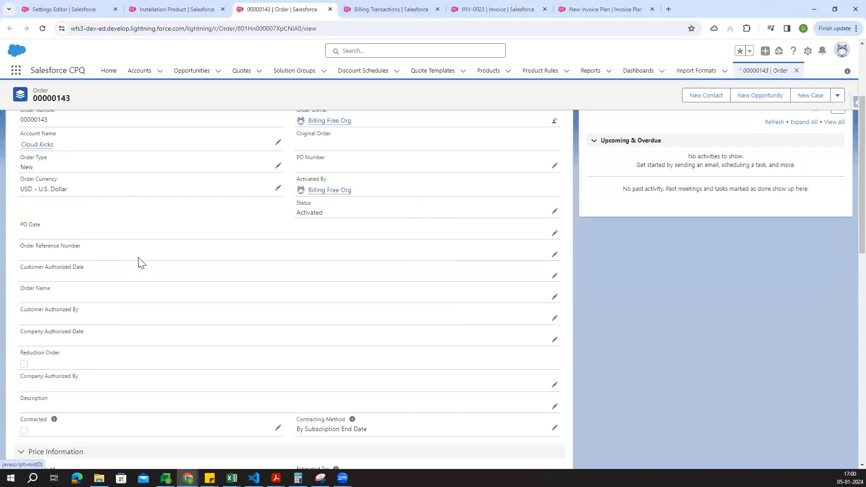
{"action": "scroll", "coordinate": [141, 263], "scroll_direction": "up", "scroll_amount": 5}
Return to the order's related records and check its list of generated invoices
{"action": "left_click", "coordinate": [375, 8]}
{"action": "left_click", "coordinate": [305, 6]}
{"action": "left_click", "coordinate": [30, 205]}
{"action": "scroll", "coordinate": [181, 312], "scroll_direction": "down", "scroll_amount": 2}
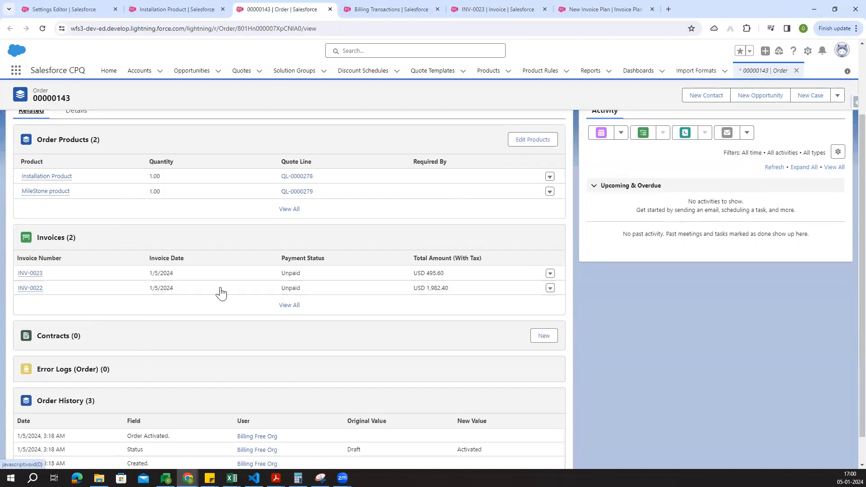
Open the order's USD 495.60 invoice in its own tab beside the order and check its price and tax information
{"action": "left_click", "coordinate": [31, 287], "text": "ctrl"}
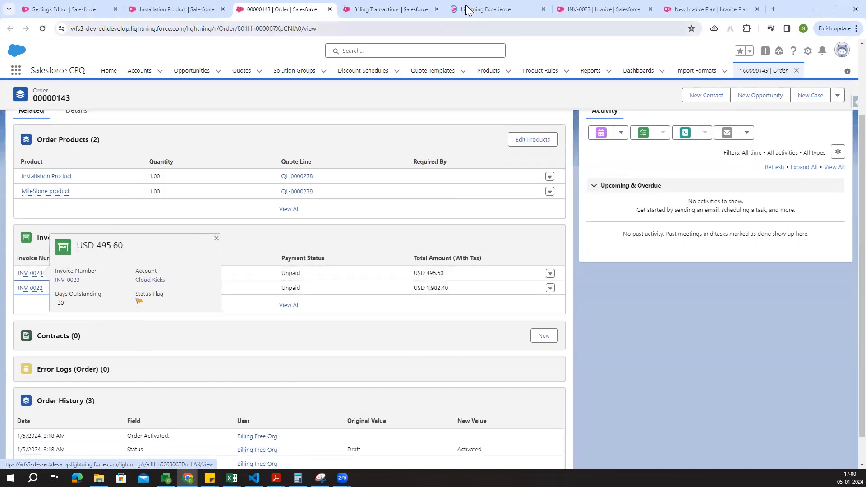
{"action": "left_click_drag", "start_coordinate": [465, 9], "coordinate": [388, 9]}
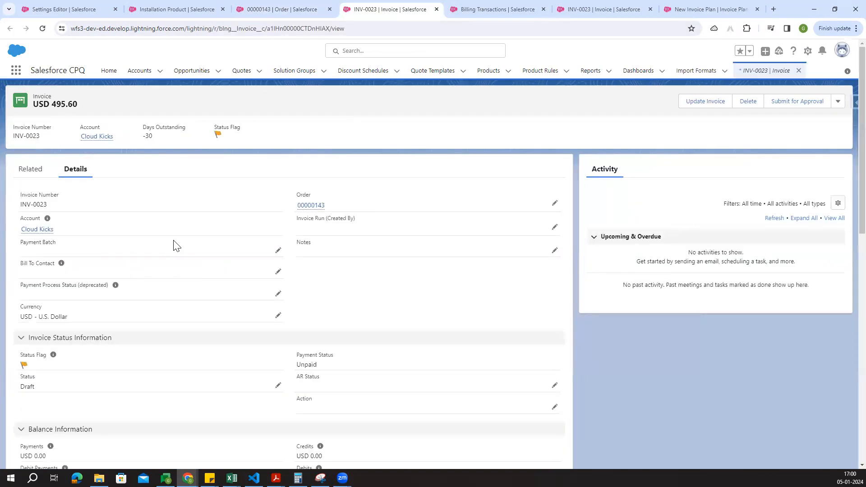
{"action": "scroll", "coordinate": [176, 246], "scroll_direction": "down", "scroll_amount": 12}
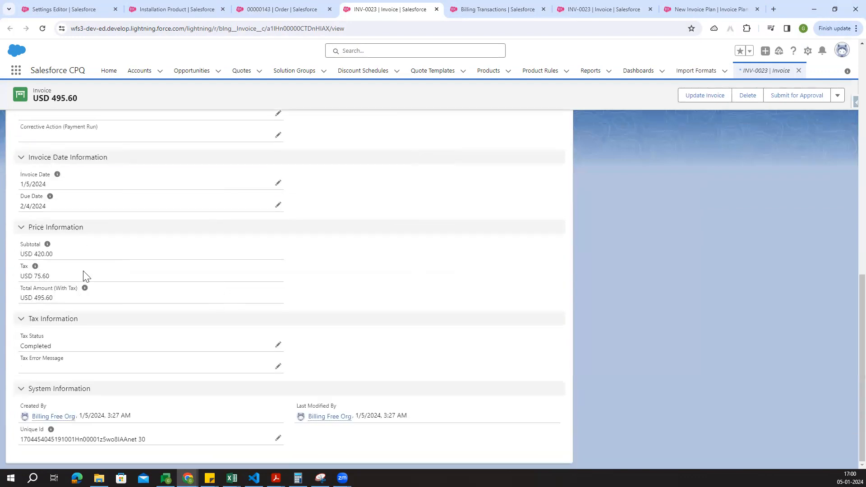
{"action": "double_click", "coordinate": [34, 346]}
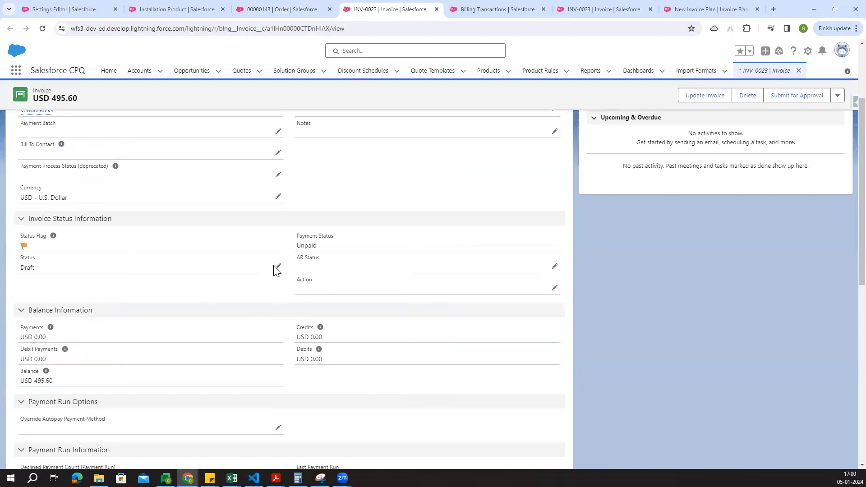
Set the invoice's status to Posted, save it, and reload the record to check the posting status
{"action": "left_click", "coordinate": [278, 269]}
{"action": "left_click", "coordinate": [56, 294]}
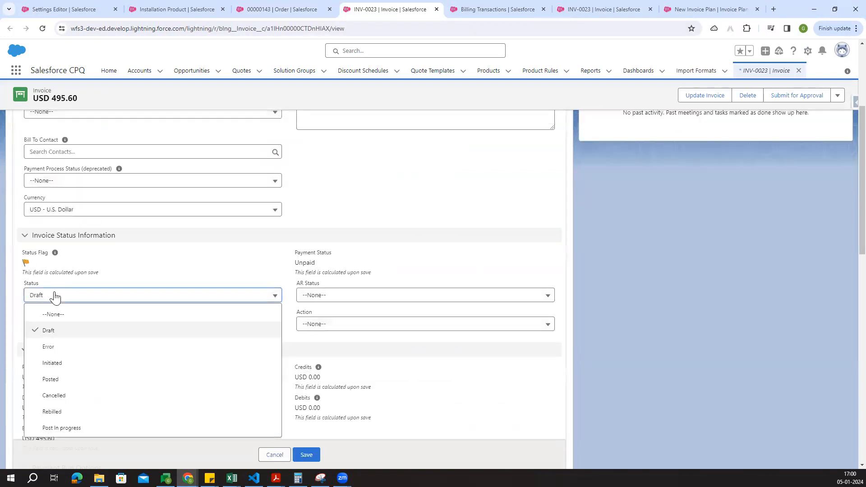
{"action": "left_click", "coordinate": [58, 380]}
{"action": "left_click", "coordinate": [307, 454]}
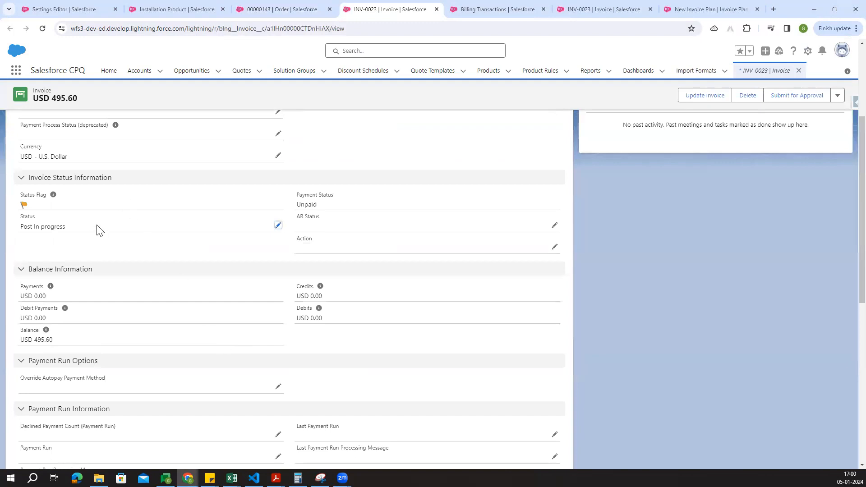
{"action": "left_click", "coordinate": [43, 29]}
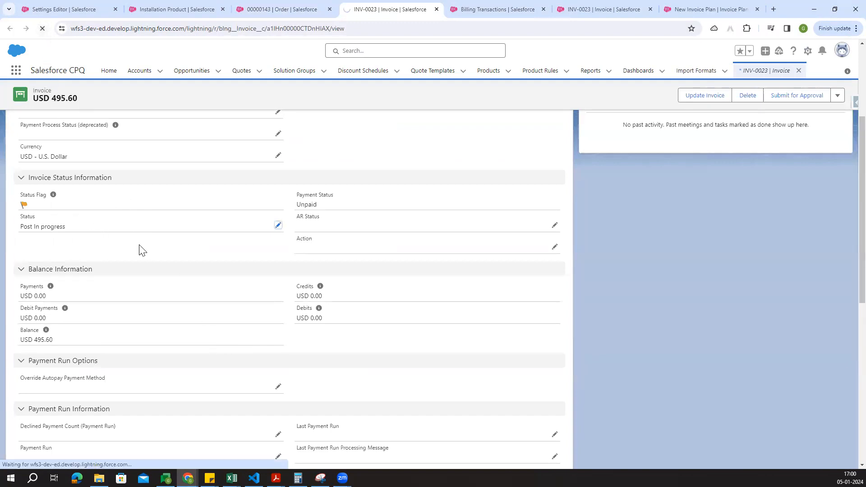
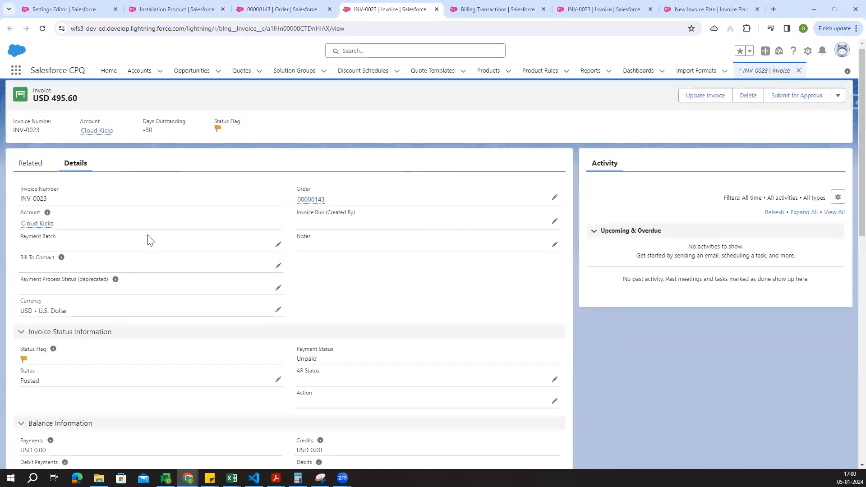
{"action": "scroll", "coordinate": [149, 239], "scroll_direction": "down", "scroll_amount": 1}
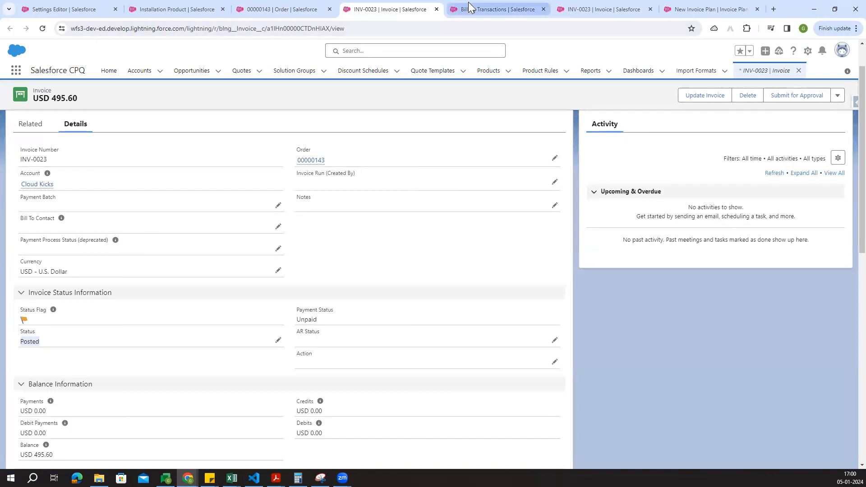
Reload the MileStone product's billing transactions list and check the status of payment 2
{"action": "left_click", "coordinate": [468, 4]}
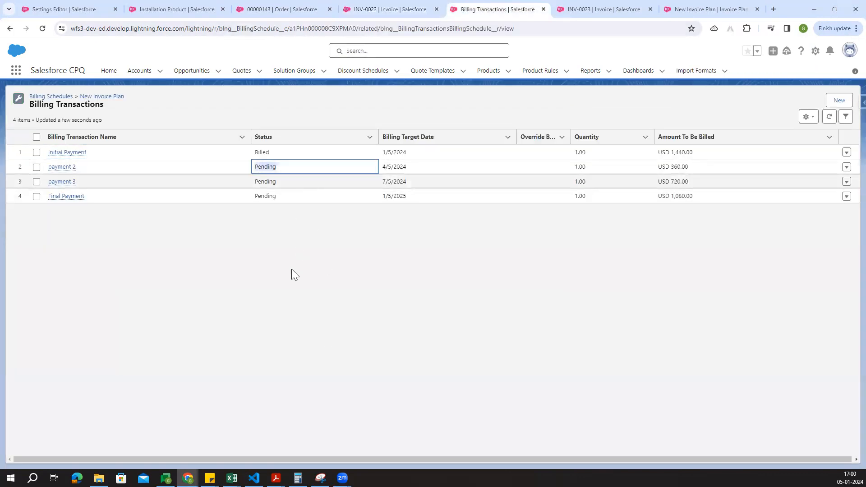
{"action": "left_click", "coordinate": [40, 30]}
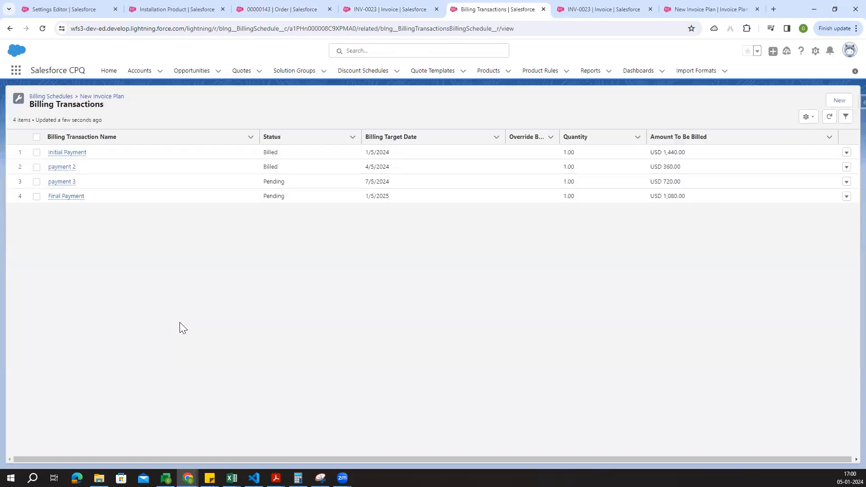
{"action": "double_click", "coordinate": [306, 172]}
{"action": "left_click", "coordinate": [298, 295]}
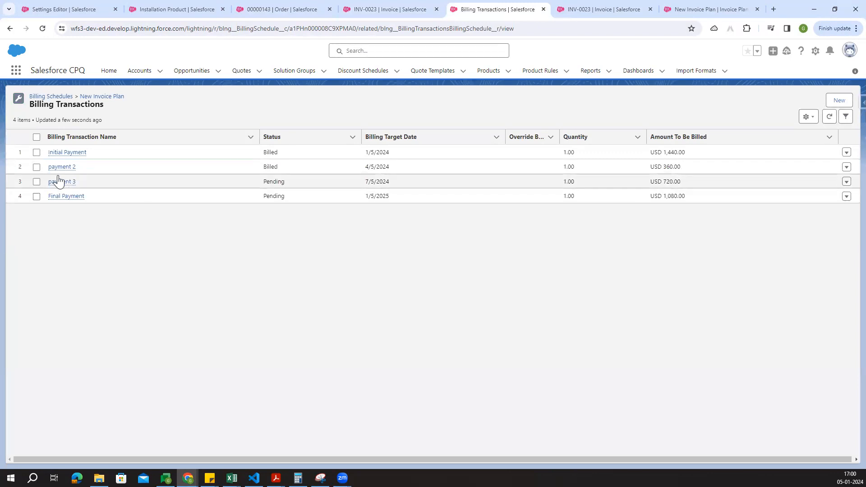
Open the payment 2 billing transaction in a separate tab and review its status, target date and amount
{"action": "left_click", "coordinate": [65, 169], "text": "ctrl"}
{"action": "left_click", "coordinate": [514, 8]}
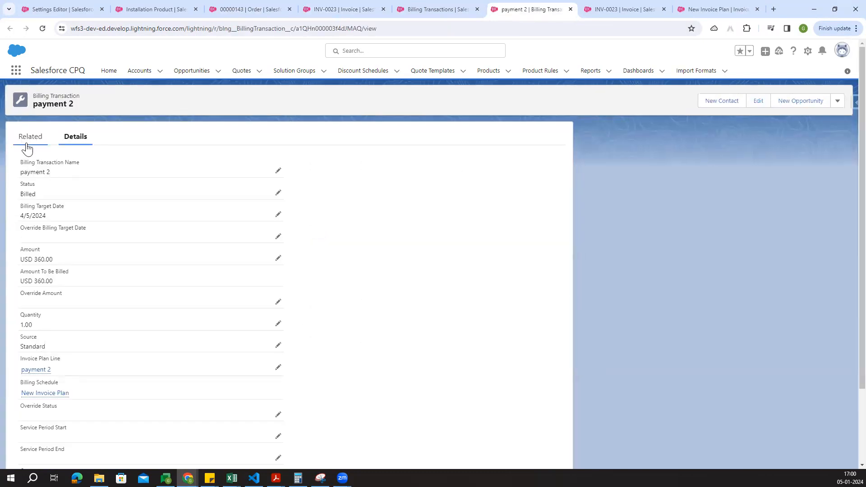
{"action": "scroll", "coordinate": [104, 253], "scroll_direction": "down", "scroll_amount": 2}
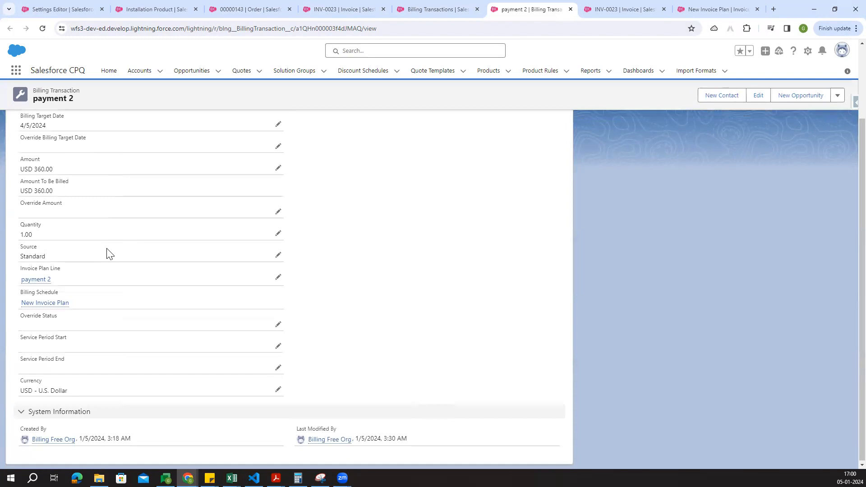
{"action": "scroll", "coordinate": [107, 253], "scroll_direction": "up", "scroll_amount": 2}
{"action": "left_click_drag", "start_coordinate": [21, 256], "coordinate": [79, 261]}
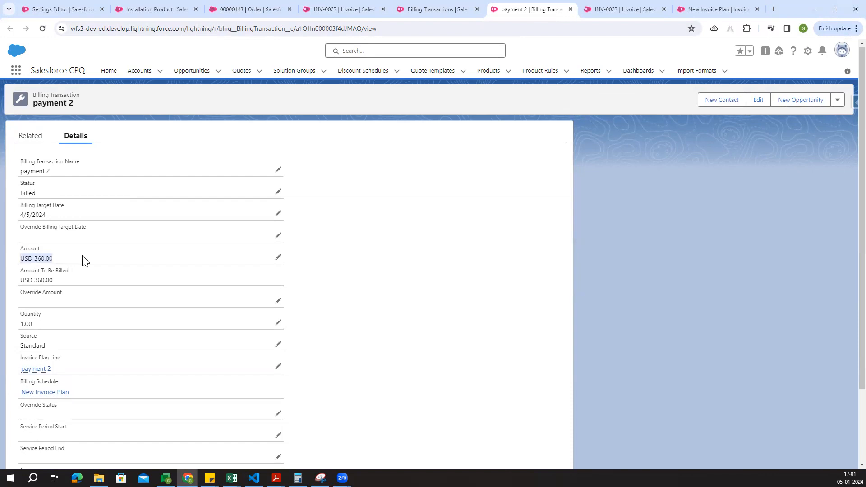
{"action": "scroll", "coordinate": [81, 258], "scroll_direction": "down", "scroll_amount": 2}
{"action": "scroll", "coordinate": [83, 259], "scroll_direction": "up", "scroll_amount": 2}
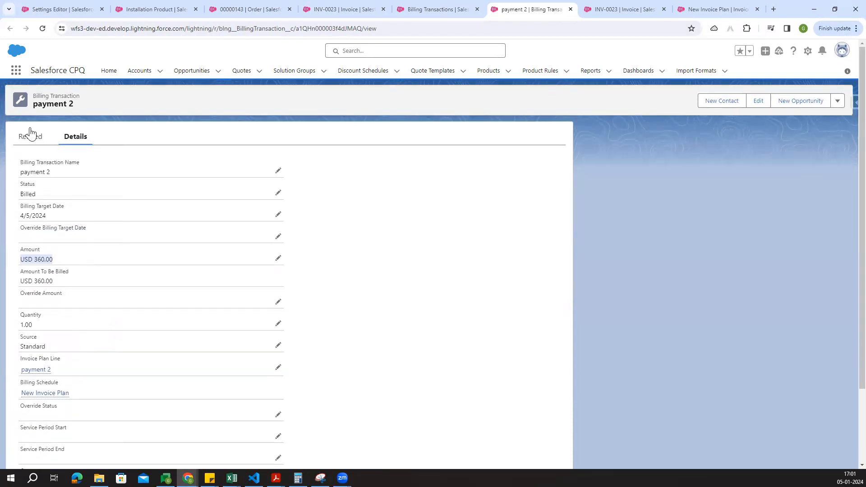
Open payment 2's related MileStone product invoice line and check its tax percentage, unit price, tax and total amount
{"action": "left_click", "coordinate": [29, 136]}
{"action": "left_click", "coordinate": [53, 206]}
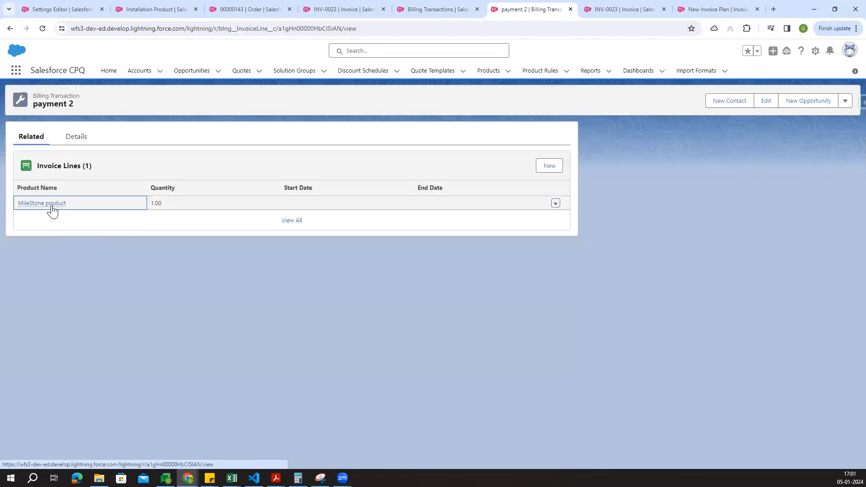
{"action": "scroll", "coordinate": [164, 276], "scroll_direction": "down", "scroll_amount": 4}
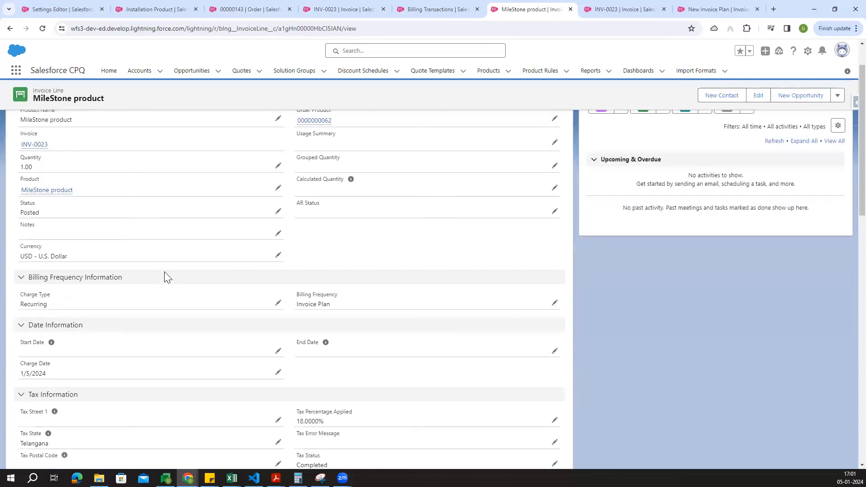
{"action": "scroll", "coordinate": [315, 324], "scroll_direction": "down", "scroll_amount": 2}
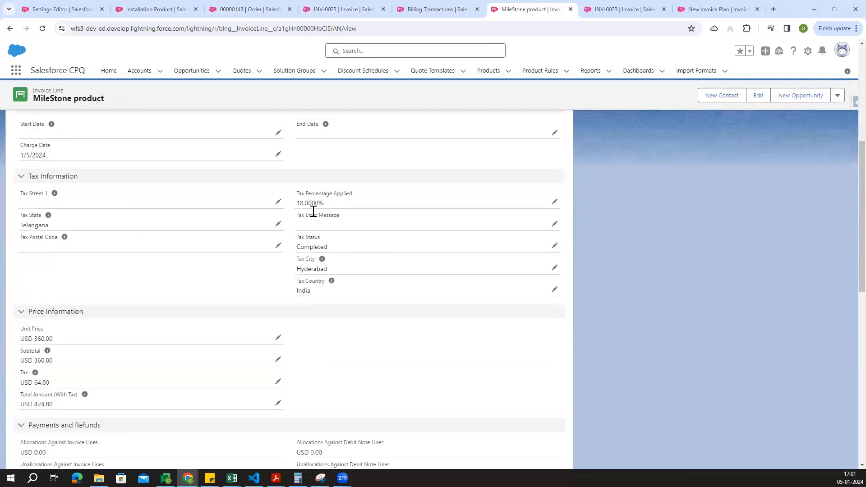
{"action": "left_click_drag", "start_coordinate": [299, 206], "coordinate": [341, 205]}
{"action": "scroll", "coordinate": [68, 301], "scroll_direction": "down", "scroll_amount": 1}
{"action": "left_click_drag", "start_coordinate": [58, 297], "coordinate": [22, 298]}
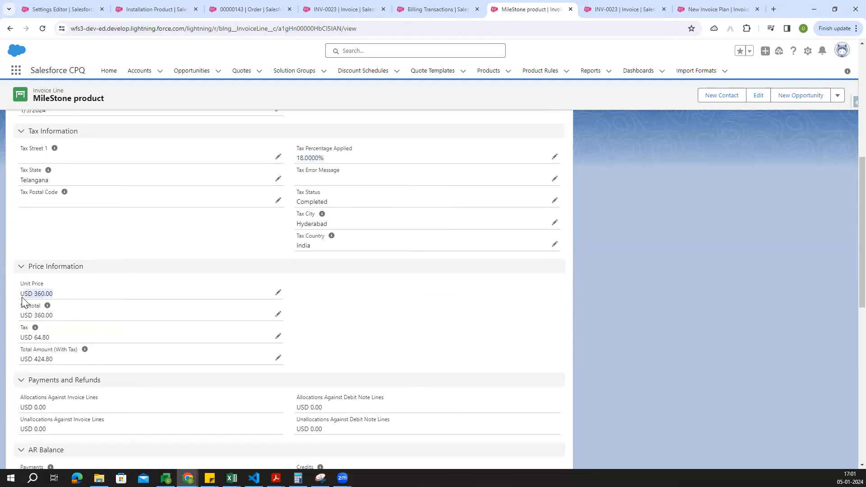
{"action": "left_click", "coordinate": [43, 337]}
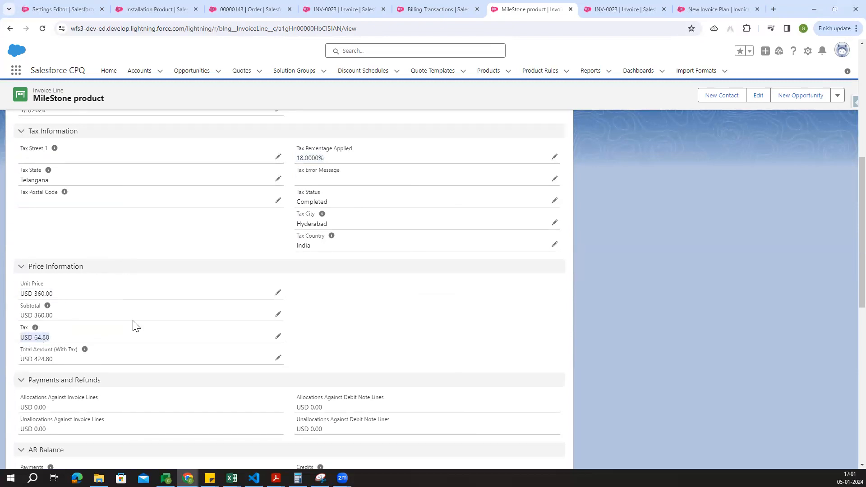
{"action": "scroll", "coordinate": [134, 325], "scroll_direction": "down", "scroll_amount": 1}
{"action": "left_click_drag", "start_coordinate": [57, 314], "coordinate": [18, 319]}
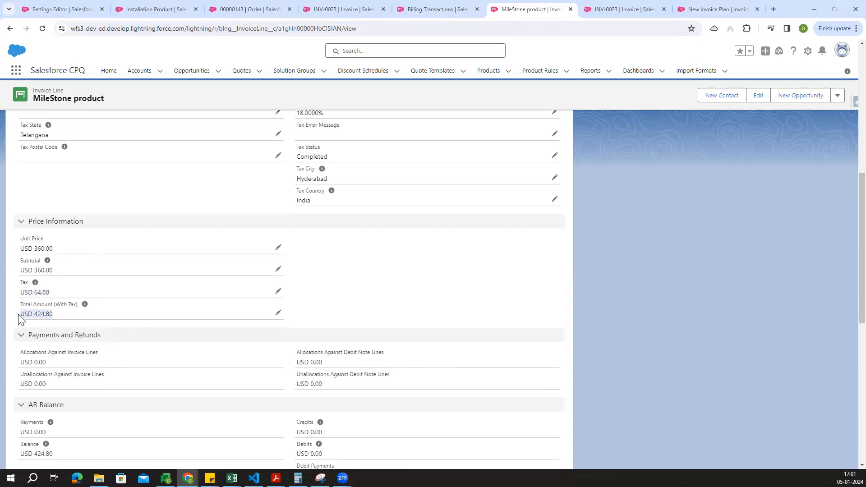
{"action": "left_click", "coordinate": [450, 307]}
Compare the posted invoice with the billing transactions list and the New Invoice Plan's lines
{"action": "scroll", "coordinate": [449, 304], "scroll_direction": "up", "scroll_amount": 7}
{"action": "left_click", "coordinate": [359, 4]}
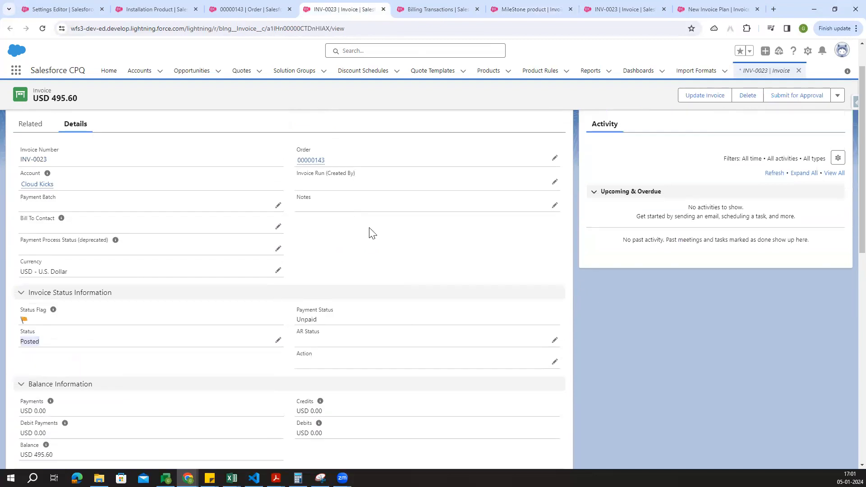
{"action": "left_click", "coordinate": [416, 6]}
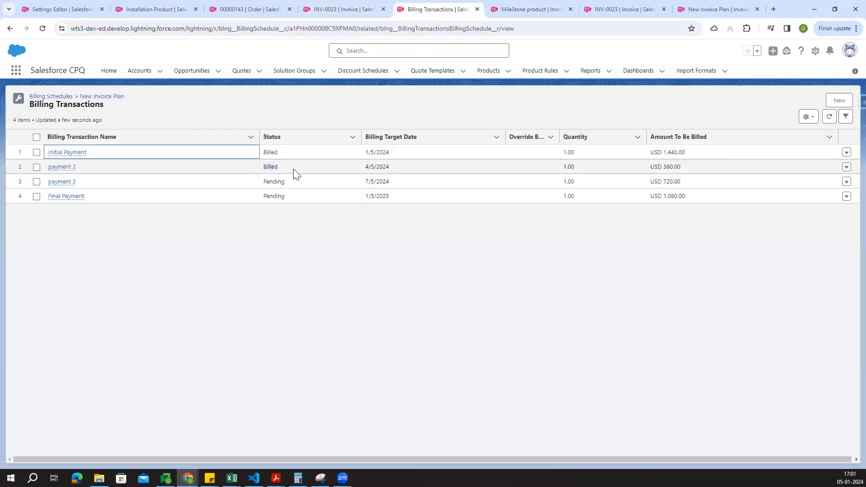
{"action": "left_click", "coordinate": [703, 5]}
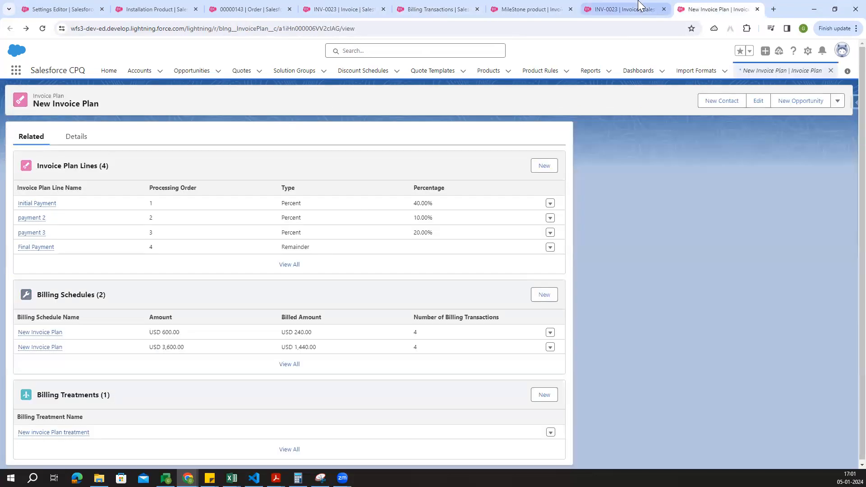
Open the Installation Product line from the invoice's related records and check its unit price, tax and total amount
{"action": "left_click", "coordinate": [623, 8]}
{"action": "scroll", "coordinate": [221, 220], "scroll_direction": "up", "scroll_amount": 3}
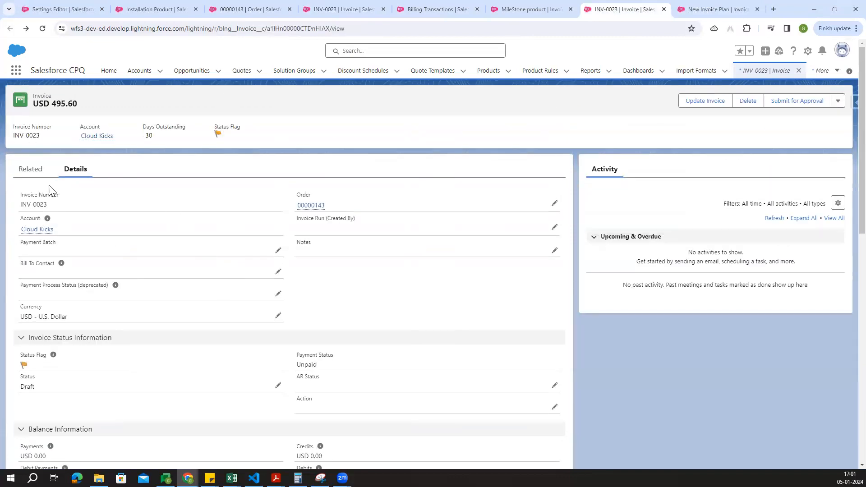
{"action": "left_click", "coordinate": [31, 170]}
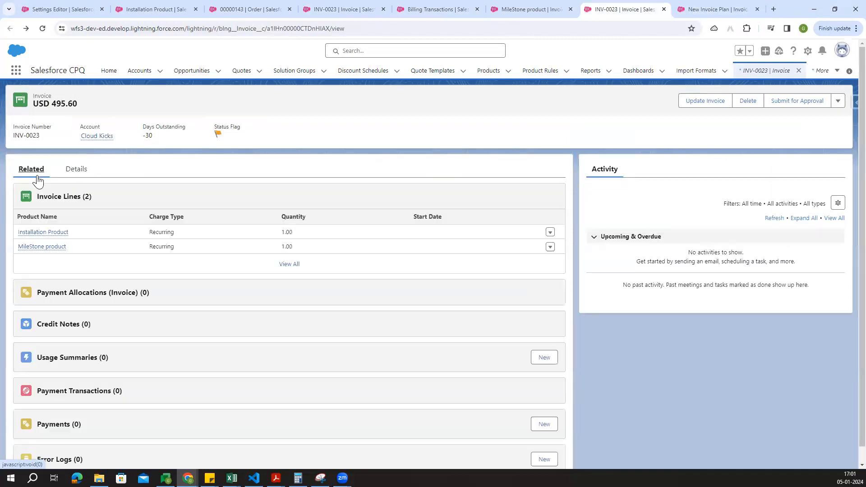
{"action": "left_click", "coordinate": [47, 233]}
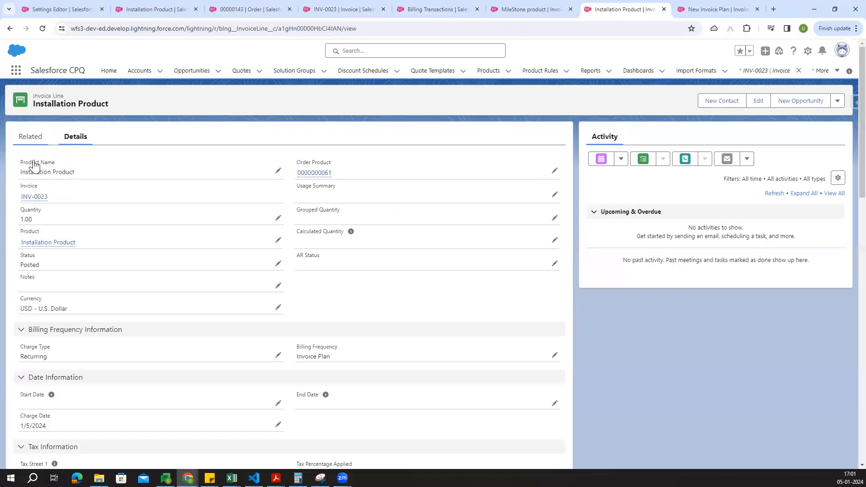
{"action": "scroll", "coordinate": [123, 264], "scroll_direction": "down", "scroll_amount": 8}
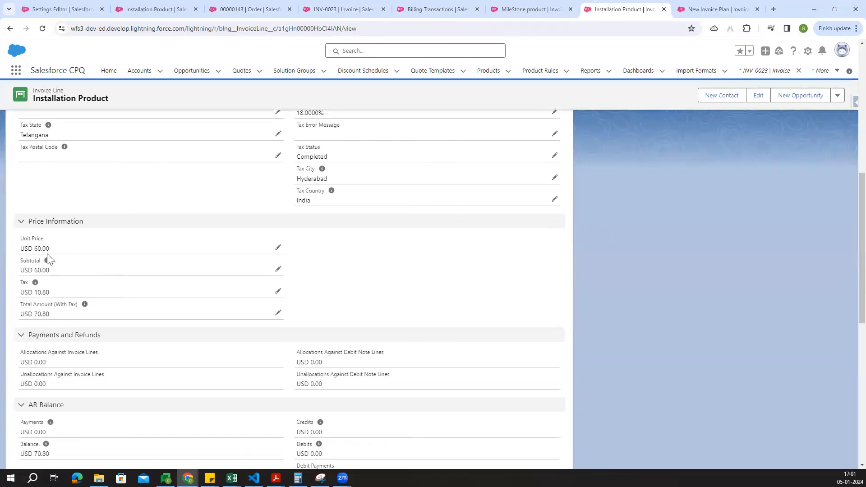
{"action": "left_click_drag", "start_coordinate": [35, 292], "coordinate": [82, 300]}
{"action": "left_click_drag", "start_coordinate": [36, 314], "coordinate": [386, 309]}
{"action": "scroll", "coordinate": [384, 310], "scroll_direction": "up", "scroll_amount": 10}
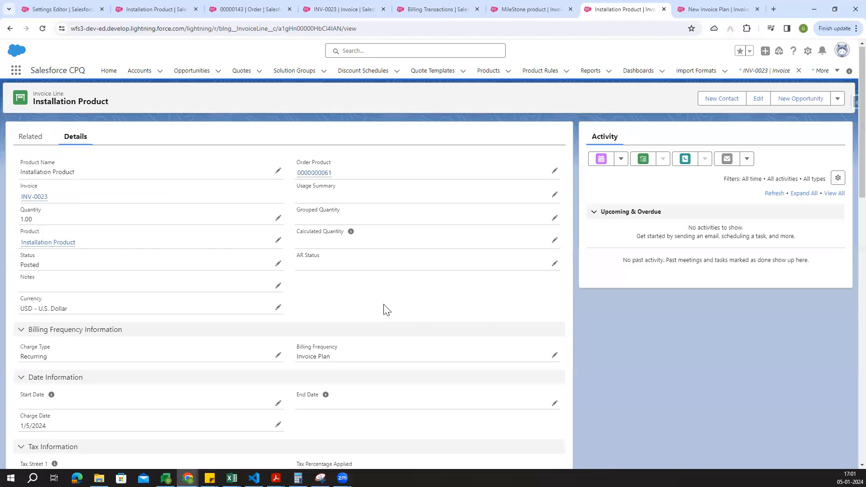
Close the Installation Product and MileStone product invoice line tabs and the posted invoice's tab
{"action": "middle_click", "coordinate": [662, 2]}
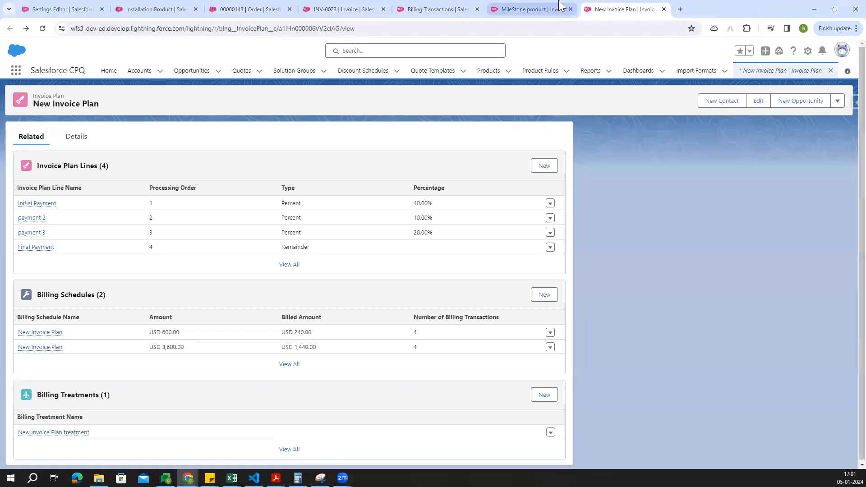
{"action": "left_click", "coordinate": [559, 2]}
{"action": "middle_click", "coordinate": [549, 4]}
{"action": "left_click", "coordinate": [451, 2]}
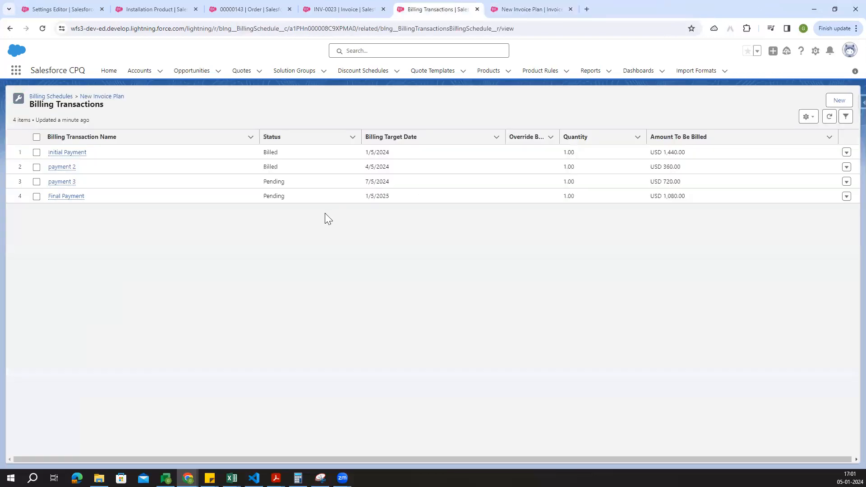
{"action": "left_click", "coordinate": [388, 8]}
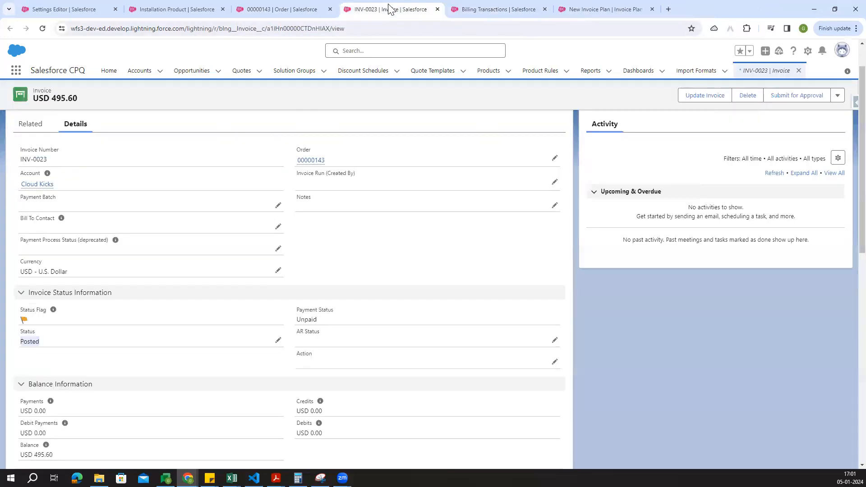
{"action": "left_click", "coordinate": [285, 9]}
{"action": "left_click", "coordinate": [388, 9]}
{"action": "middle_click", "coordinate": [388, 9]}
Open the order's details and check payment 3's line and percentage in the New Invoice Plan
{"action": "left_click", "coordinate": [303, 5]}
{"action": "scroll", "coordinate": [195, 276], "scroll_direction": "up", "scroll_amount": 3}
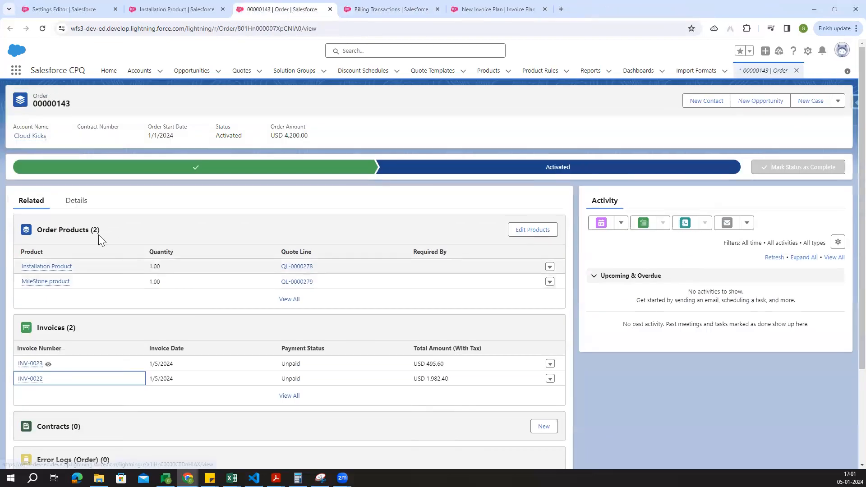
{"action": "left_click", "coordinate": [75, 201]}
{"action": "scroll", "coordinate": [290, 305], "scroll_direction": "down", "scroll_amount": 15}
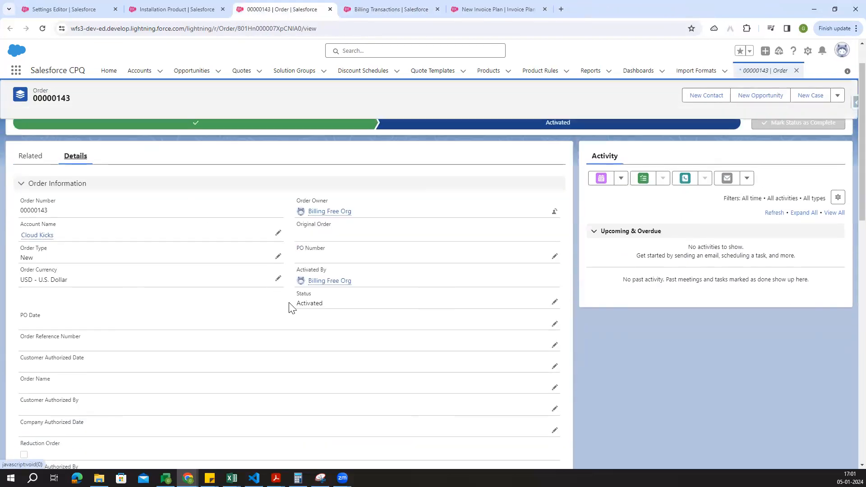
{"action": "left_click", "coordinate": [511, 7]}
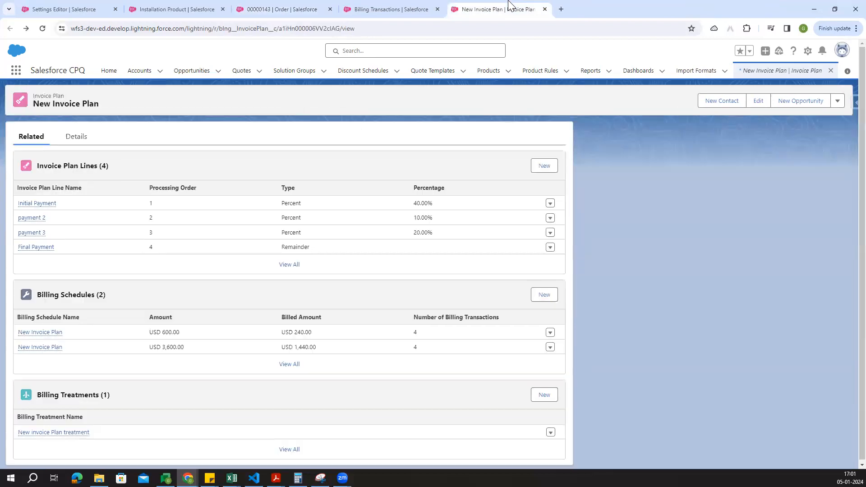
{"action": "mouse_move", "coordinate": [18, 232]}
{"action": "left_click_drag", "start_coordinate": [20, 232], "coordinate": [18, 233]}
{"action": "left_click", "coordinate": [760, 250]}
{"action": "left_click_drag", "start_coordinate": [409, 234], "coordinate": [452, 235]}
Turn on Bill Now in the order's billing information and save the order
{"action": "left_click", "coordinate": [321, 9]}
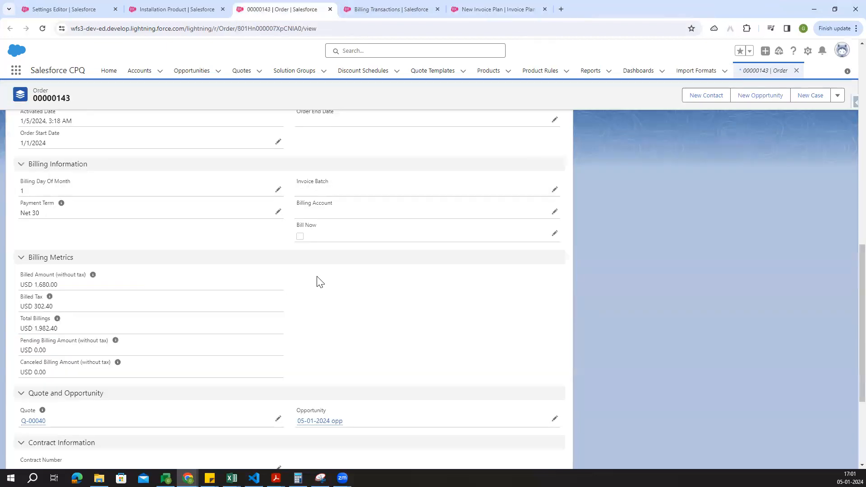
{"action": "left_click", "coordinate": [300, 238]}
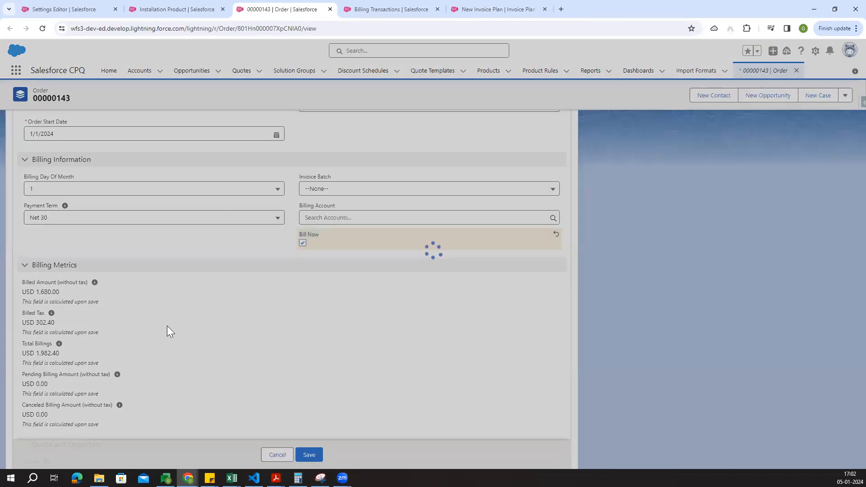
{"action": "scroll", "coordinate": [167, 331], "scroll_direction": "up", "scroll_amount": 15}
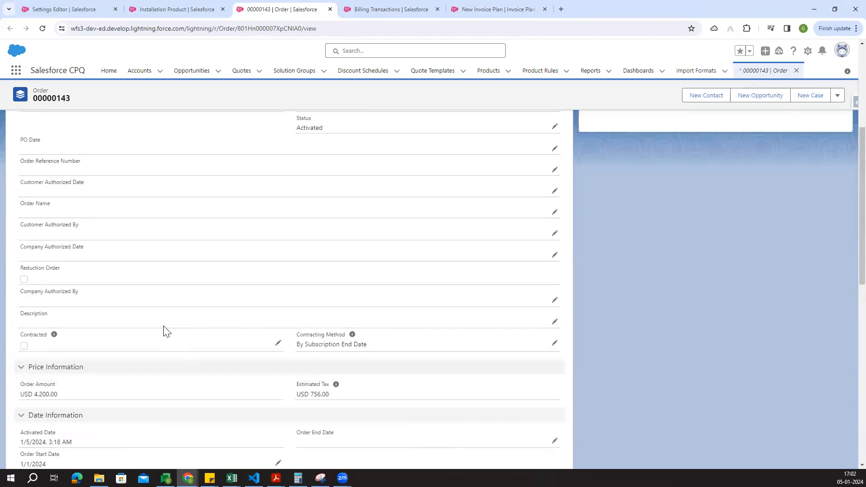
Open the newest invoice from the order's related invoices and show its invoice lines
{"action": "left_click", "coordinate": [39, 207]}
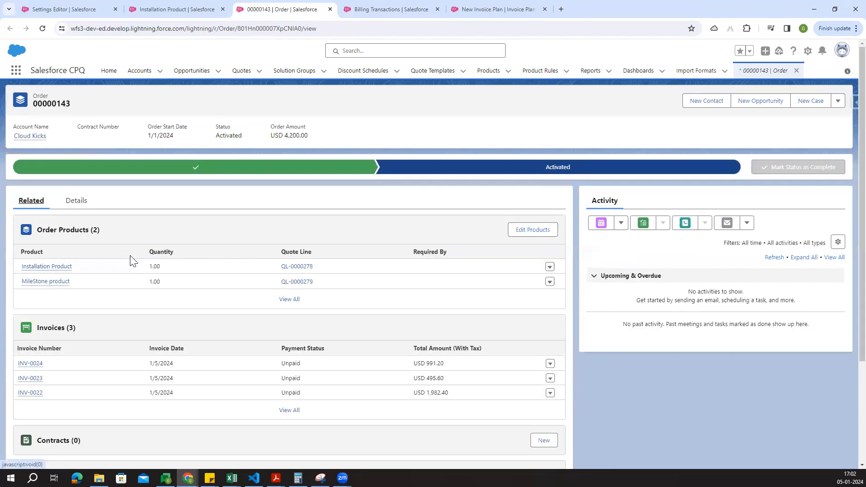
{"action": "scroll", "coordinate": [113, 289], "scroll_direction": "down", "scroll_amount": 2}
{"action": "left_click", "coordinate": [32, 273], "text": "ctrl"}
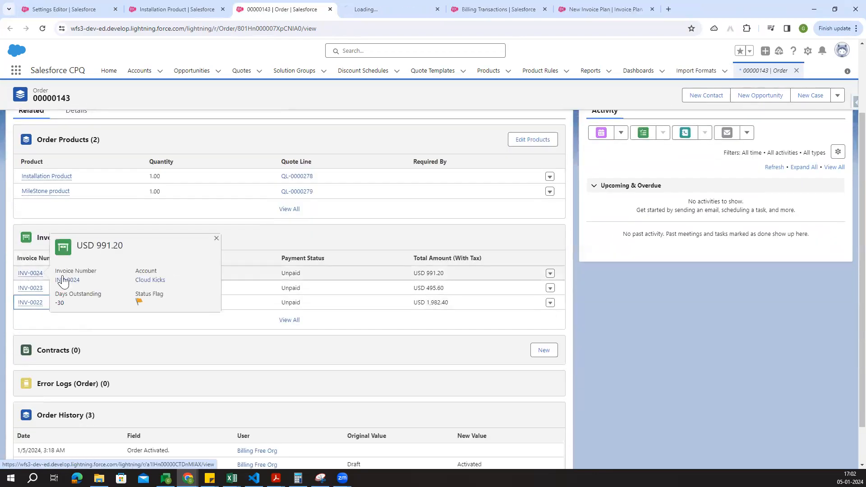
{"action": "left_click", "coordinate": [383, 9]}
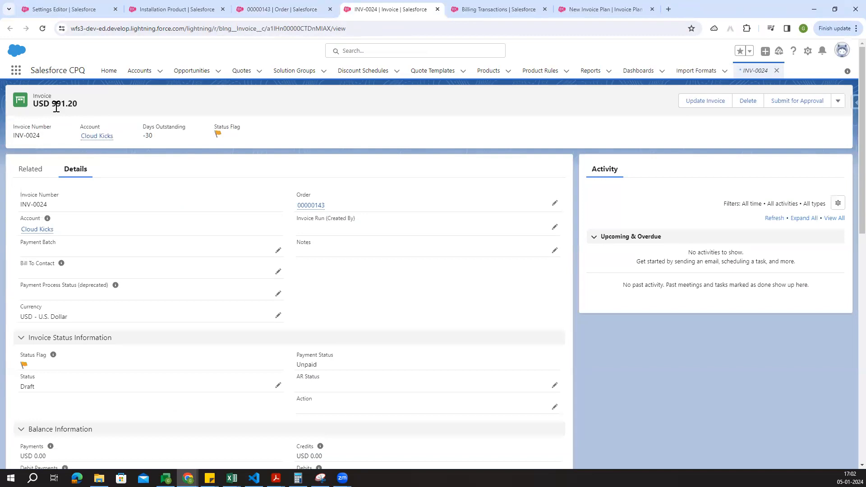
{"action": "left_click", "coordinate": [38, 169]}
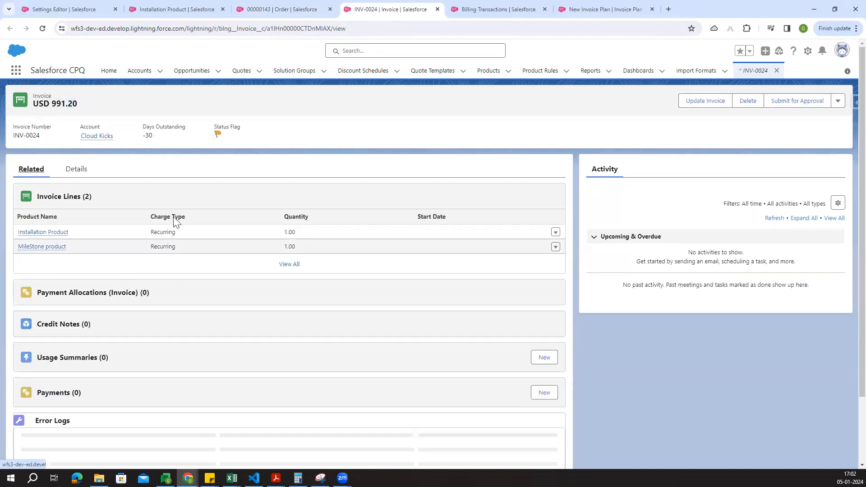
Open the new invoice's MileStone product line and check its charge date
{"action": "middle_click", "coordinate": [42, 247]}
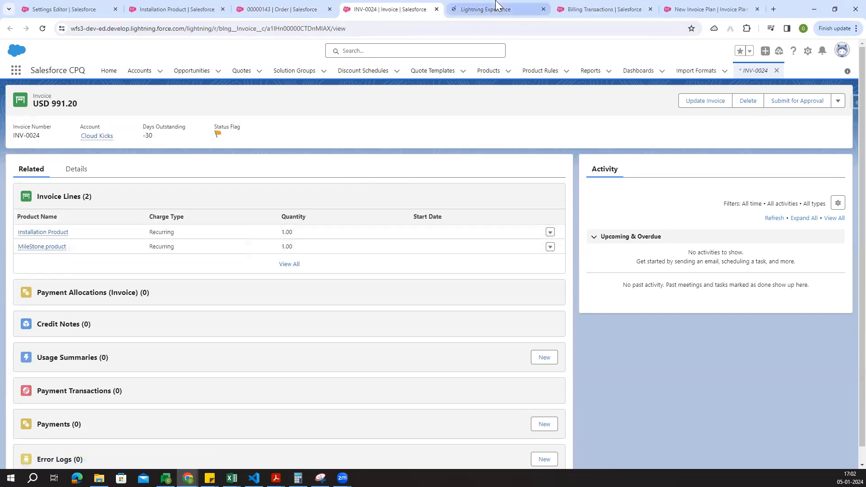
{"action": "left_click", "coordinate": [496, 7]}
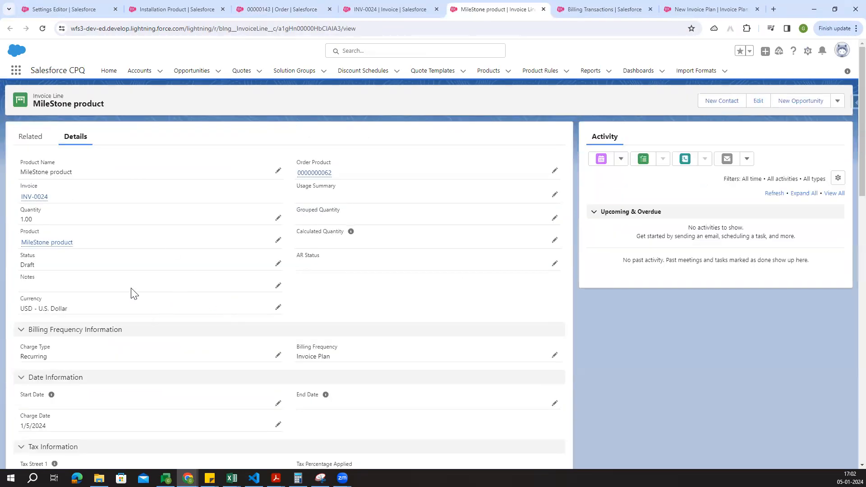
{"action": "scroll", "coordinate": [180, 309], "scroll_direction": "down", "scroll_amount": 2}
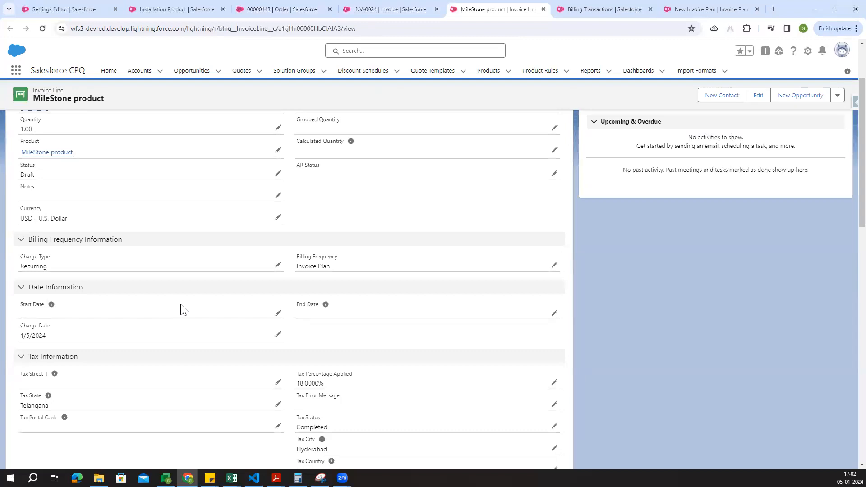
{"action": "scroll", "coordinate": [136, 300], "scroll_direction": "down", "scroll_amount": 1}
{"action": "left_click_drag", "start_coordinate": [20, 283], "coordinate": [55, 284]}
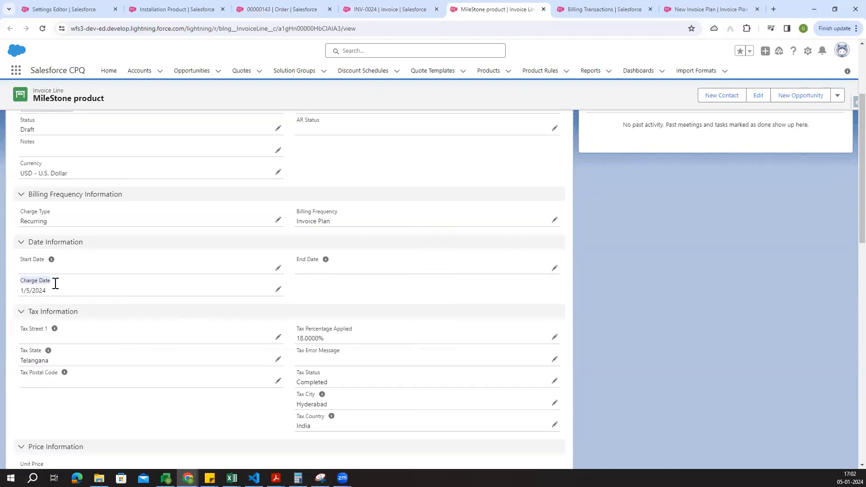
{"action": "left_click", "coordinate": [364, 291]}
Examine the MileStone product invoice line's tax percentage, unit price, subtotal, tax, total amount and balance
{"action": "scroll", "coordinate": [191, 331], "scroll_direction": "down", "scroll_amount": 3}
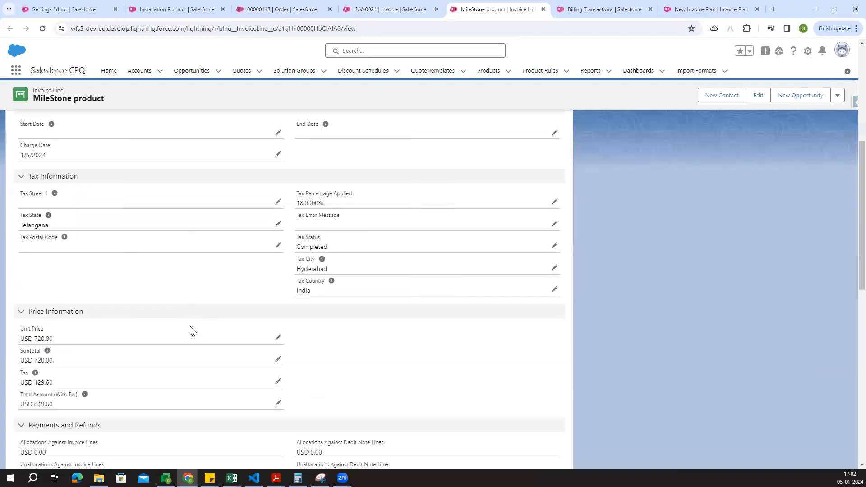
{"action": "scroll", "coordinate": [192, 331], "scroll_direction": "down", "scroll_amount": 3}
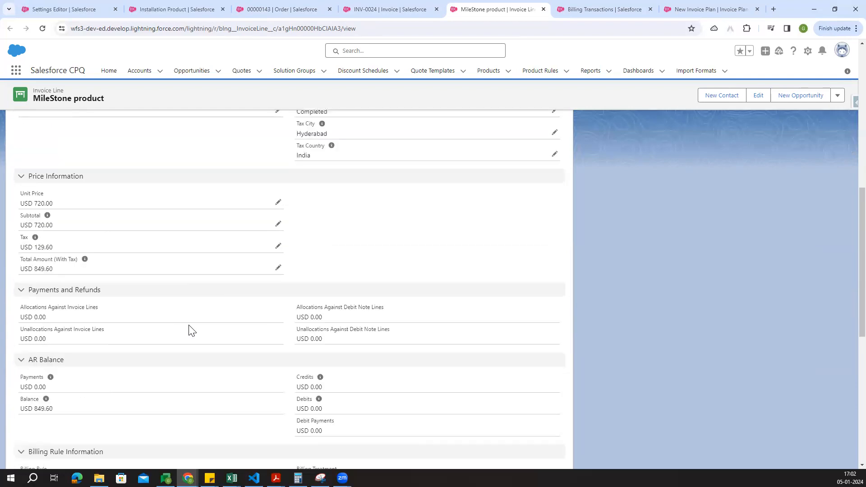
{"action": "scroll", "coordinate": [192, 331], "scroll_direction": "down", "scroll_amount": 8}
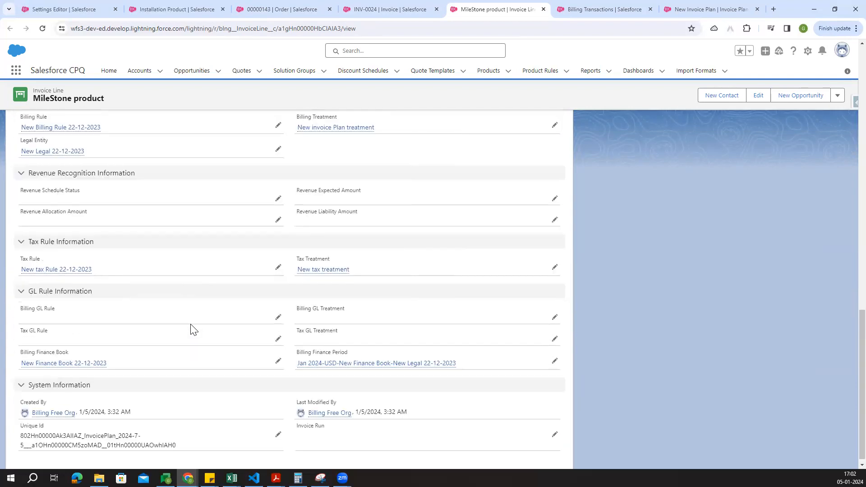
{"action": "scroll", "coordinate": [193, 329], "scroll_direction": "up", "scroll_amount": 4}
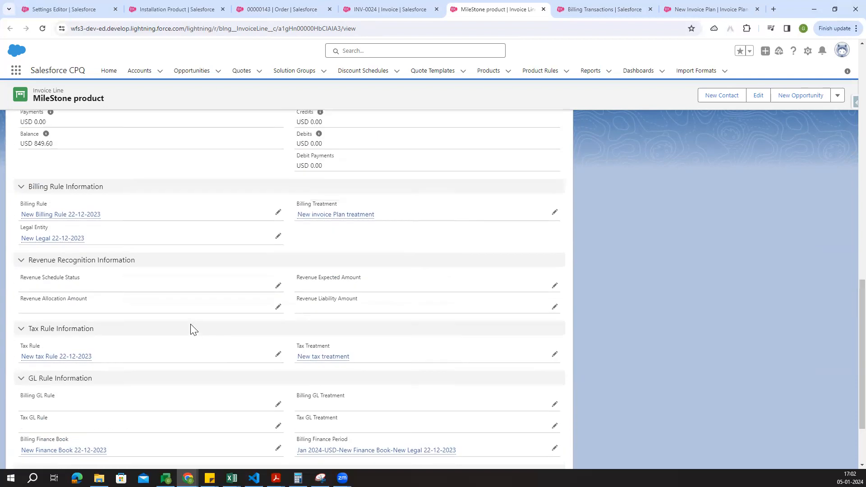
{"action": "scroll", "coordinate": [194, 330], "scroll_direction": "up", "scroll_amount": 5}
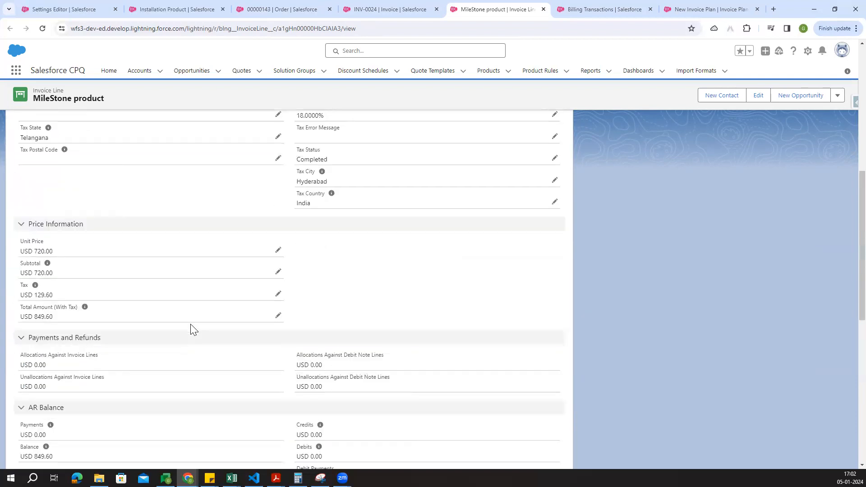
{"action": "scroll", "coordinate": [193, 329], "scroll_direction": "up", "scroll_amount": 9}
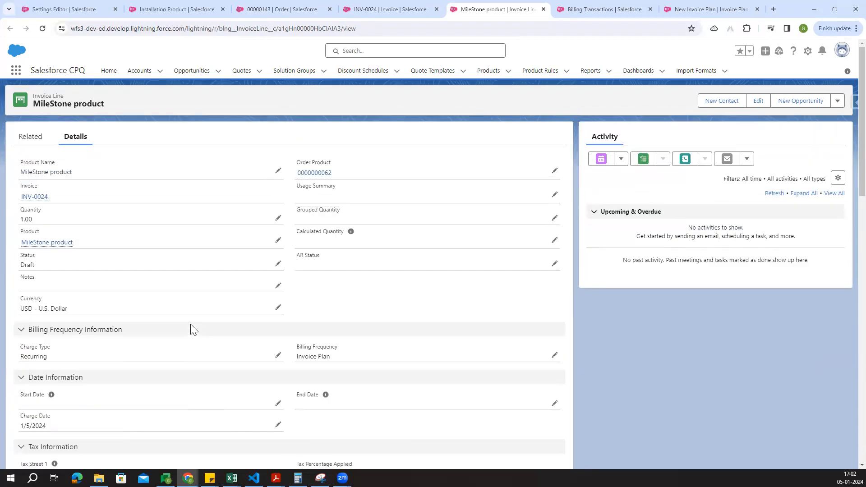
{"action": "scroll", "coordinate": [193, 330], "scroll_direction": "down", "scroll_amount": 5}
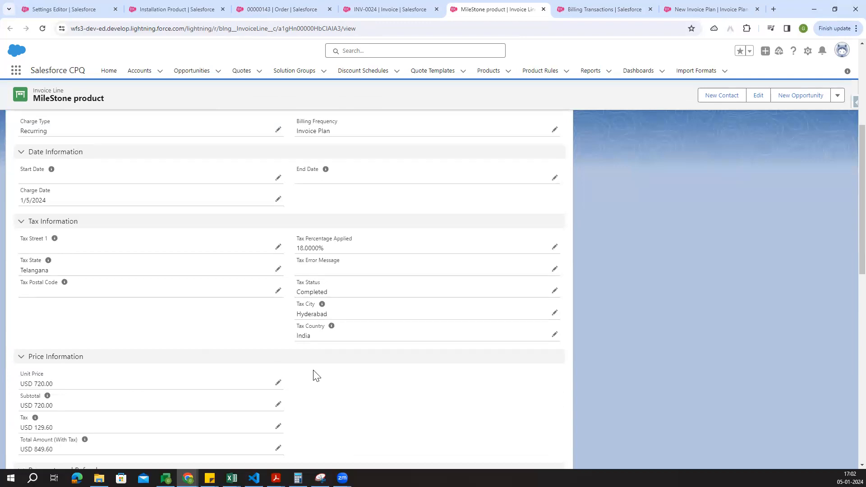
{"action": "scroll", "coordinate": [197, 360], "scroll_direction": "down", "scroll_amount": 1}
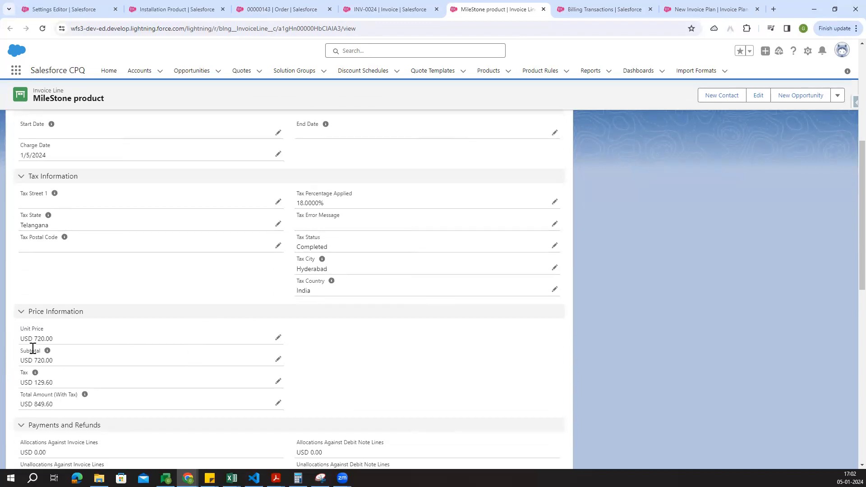
{"action": "double_click", "coordinate": [66, 385]}
{"action": "left_click", "coordinate": [325, 395]}
{"action": "scroll", "coordinate": [170, 371], "scroll_direction": "down", "scroll_amount": 2}
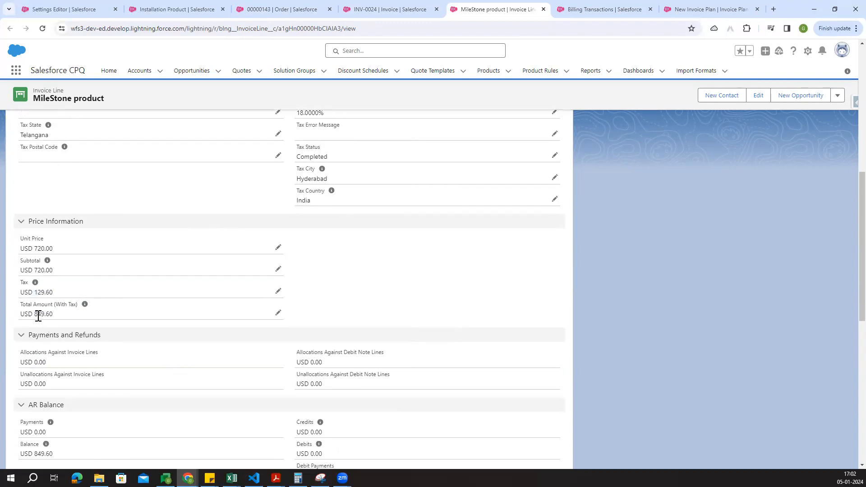
{"action": "scroll", "coordinate": [329, 324], "scroll_direction": "up", "scroll_amount": 10}
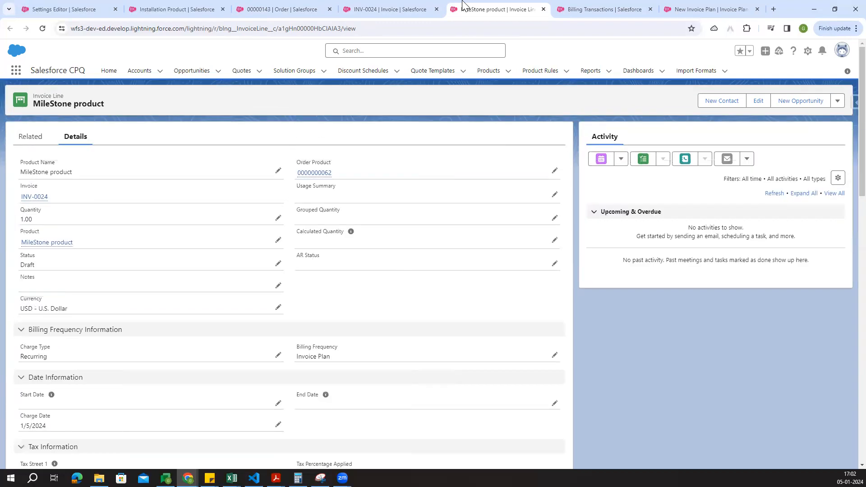
Look through the new invoice's details and the MileStone product invoice line's related records
{"action": "left_click", "coordinate": [390, 9]}
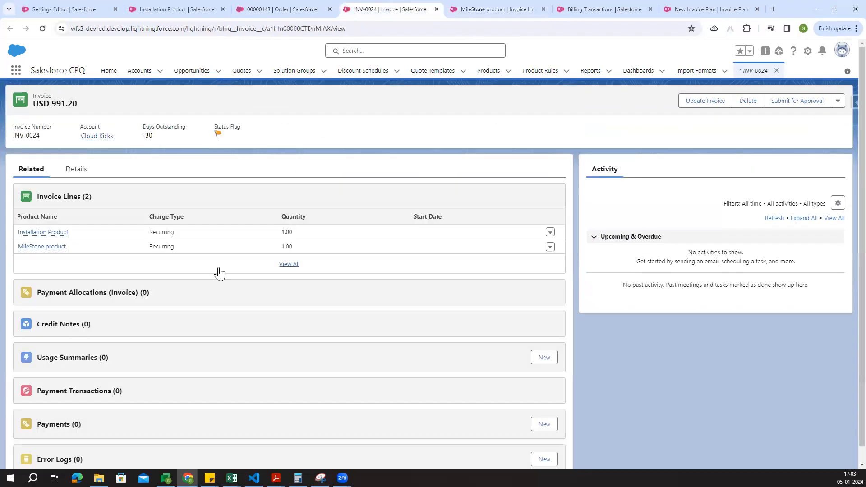
{"action": "left_click", "coordinate": [73, 176]}
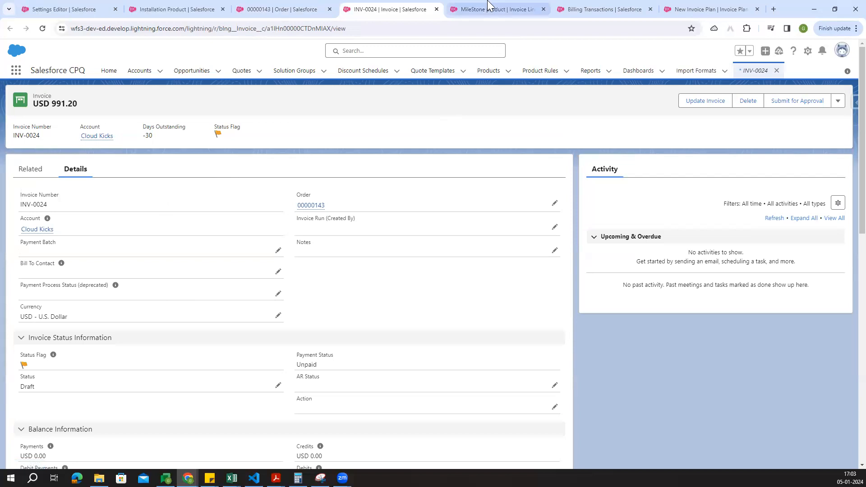
{"action": "left_click", "coordinate": [469, 9]}
{"action": "left_click", "coordinate": [32, 137]}
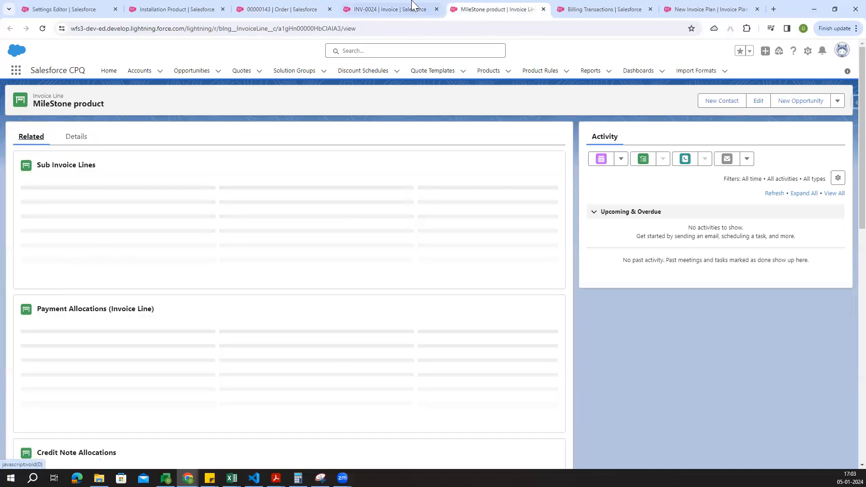
{"action": "left_click", "coordinate": [363, 9]}
List all billing transactions of the New Invoice Plan billing schedule under the order's MileStone product and check payment 3's status
{"action": "left_click", "coordinate": [285, 5]}
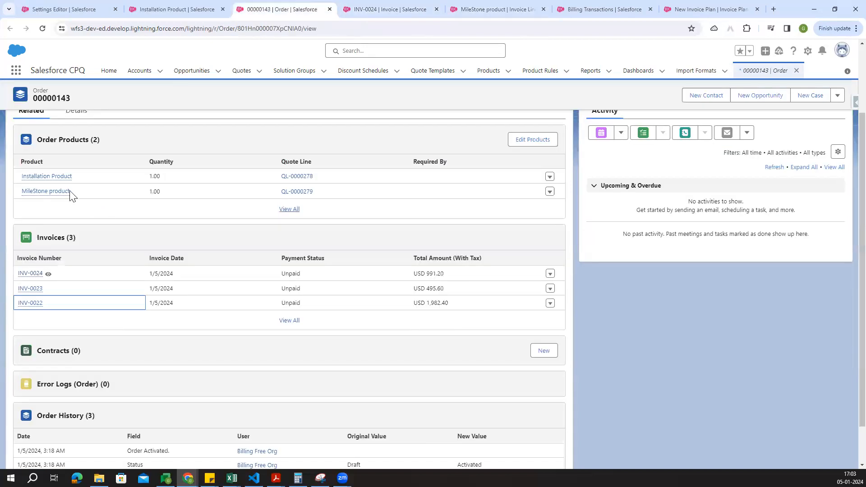
{"action": "left_click", "coordinate": [45, 191], "text": "ctrl"}
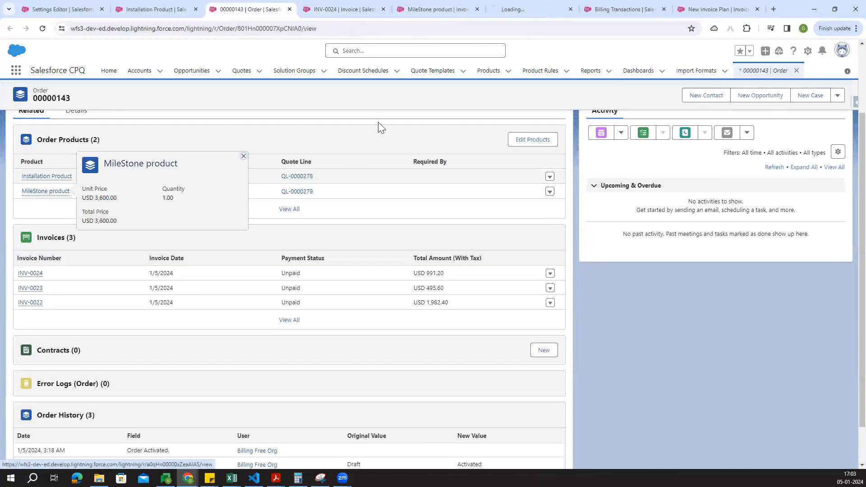
{"action": "left_click", "coordinate": [506, 5]}
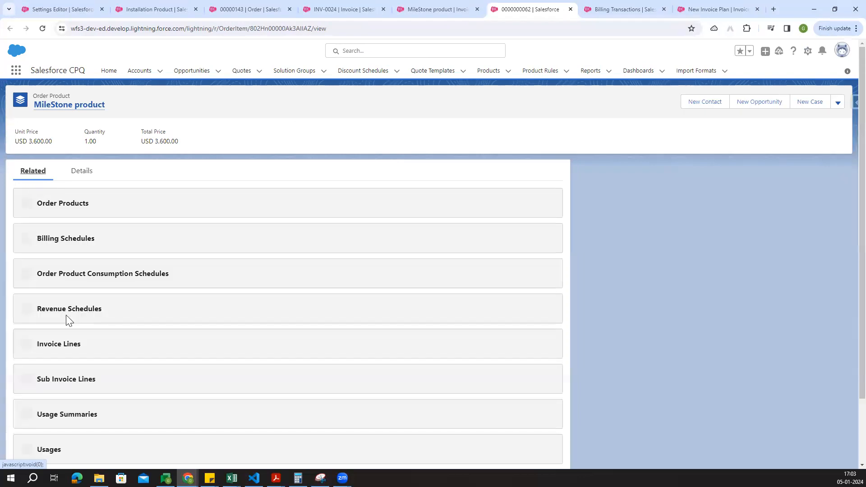
{"action": "left_click", "coordinate": [47, 276]}
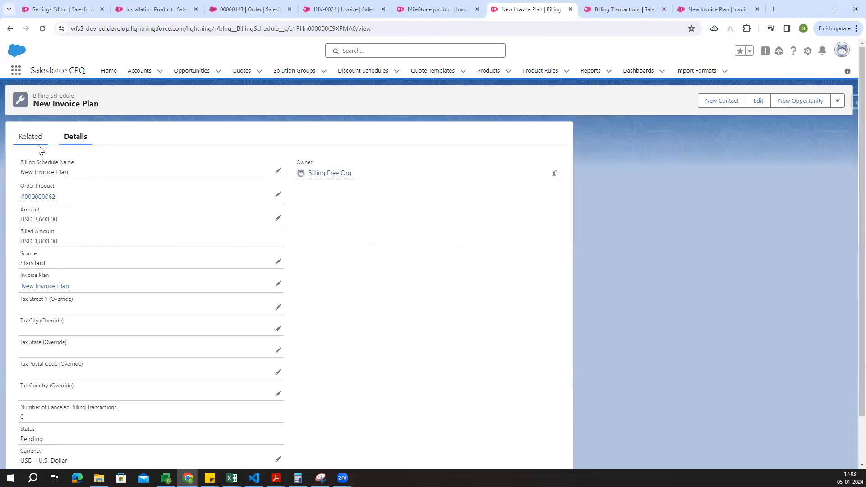
{"action": "left_click", "coordinate": [38, 144]}
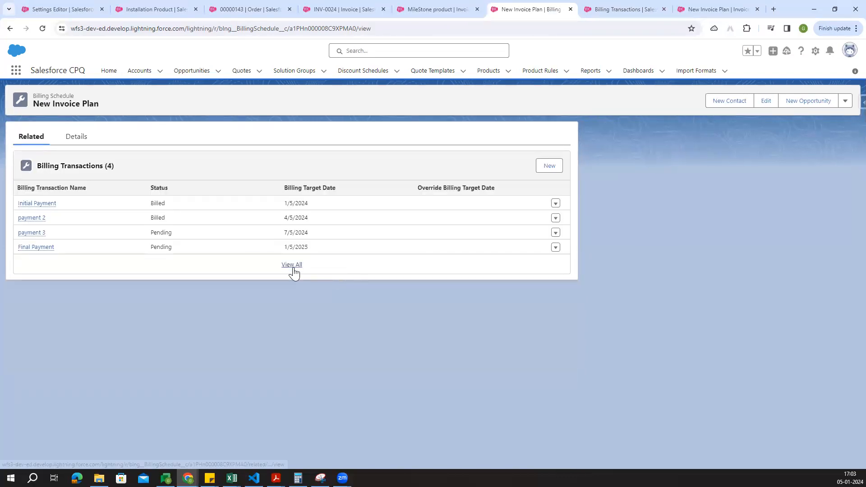
{"action": "left_click", "coordinate": [291, 268]}
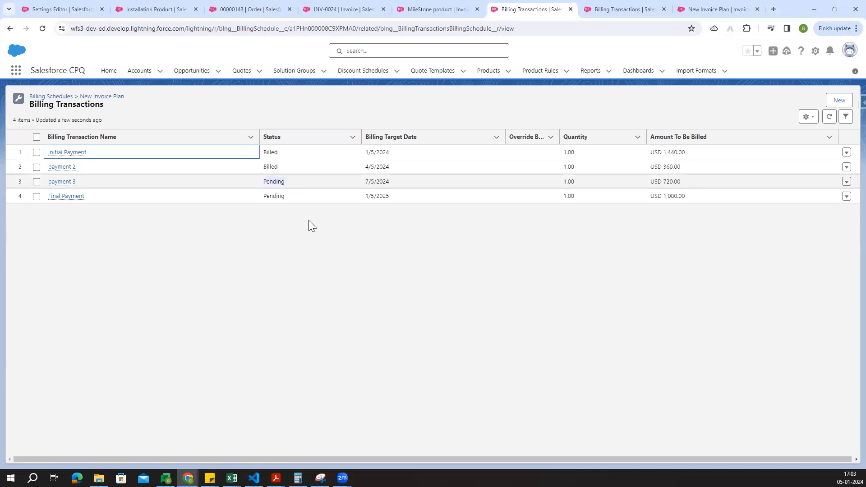
Set the status of the new USD 991.20 invoice to Posted, save it and reload the invoice to check its status
{"action": "left_click", "coordinate": [347, 6]}
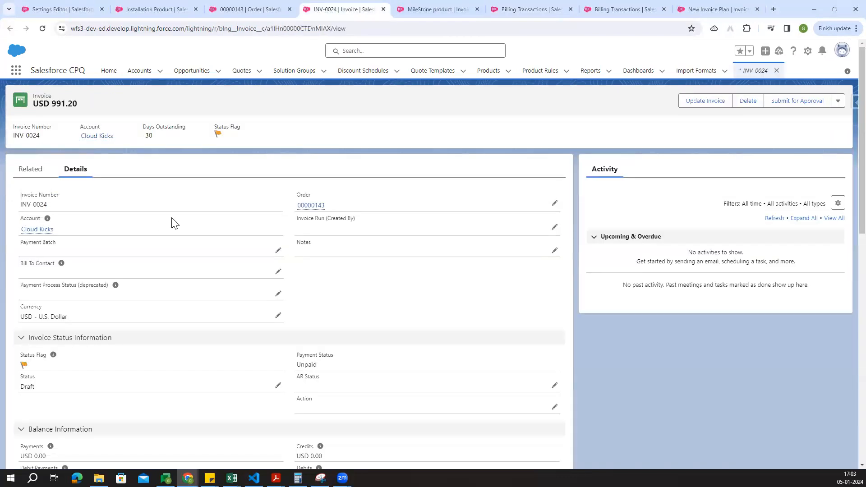
{"action": "scroll", "coordinate": [175, 223], "scroll_direction": "down", "scroll_amount": 1}
{"action": "left_click", "coordinate": [279, 273]}
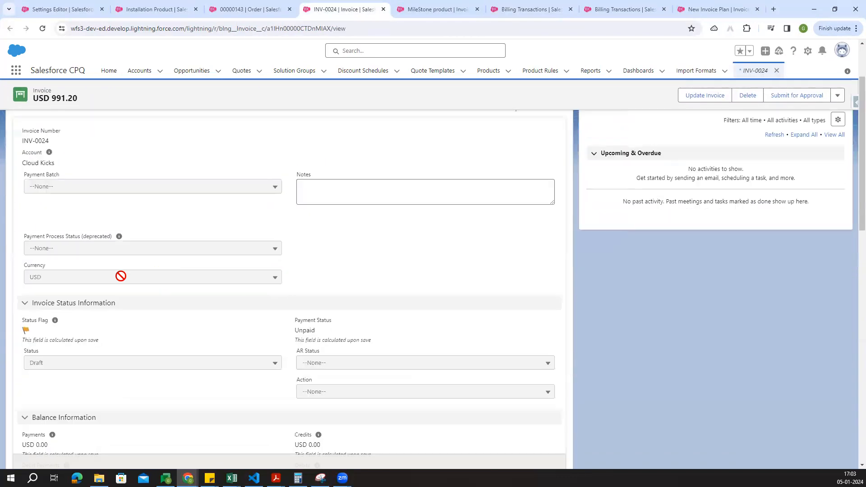
{"action": "left_click", "coordinate": [73, 300]}
{"action": "left_click", "coordinate": [367, 295]}
{"action": "scroll", "coordinate": [271, 298], "scroll_direction": "down", "scroll_amount": 2}
{"action": "left_click", "coordinate": [163, 298]}
{"action": "left_click", "coordinate": [77, 381]}
{"action": "left_click", "coordinate": [298, 453]}
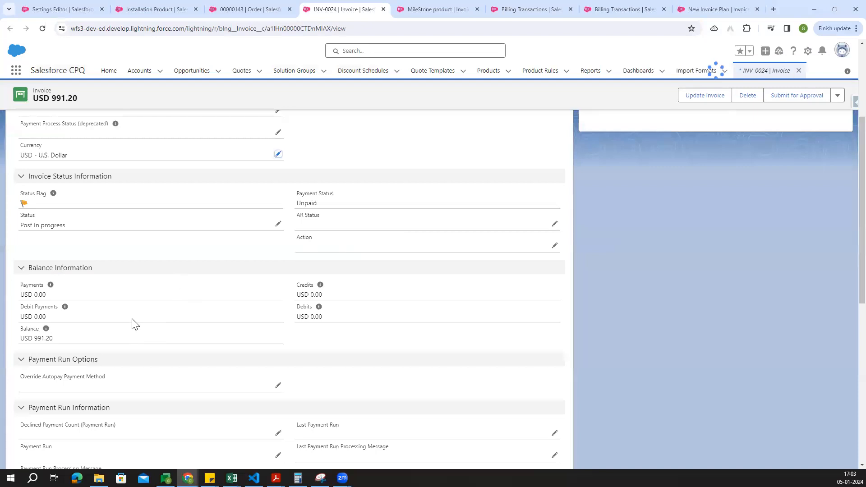
{"action": "scroll", "coordinate": [133, 319], "scroll_direction": "up", "scroll_amount": 2}
{"action": "left_click", "coordinate": [41, 30]}
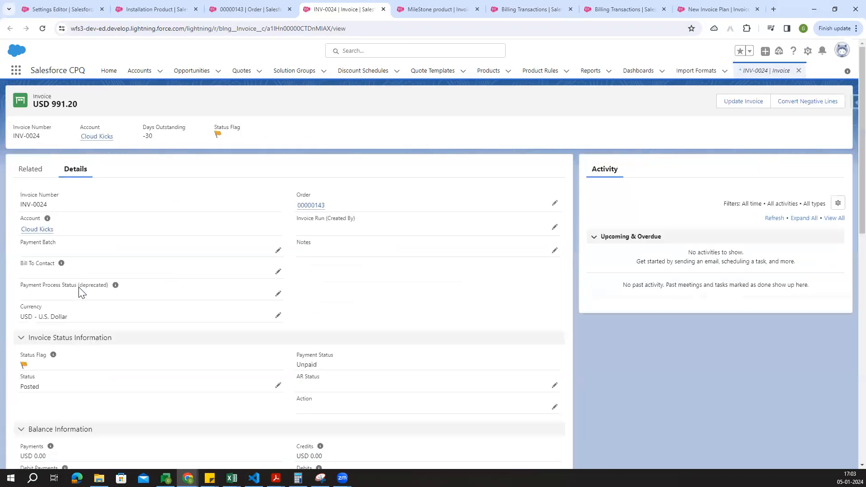
{"action": "scroll", "coordinate": [82, 291], "scroll_direction": "down", "scroll_amount": 4}
Reload the New Invoice Plan's billing transactions and check the status and amount of payment 3 and the Final Payment
{"action": "left_click", "coordinate": [493, 5]}
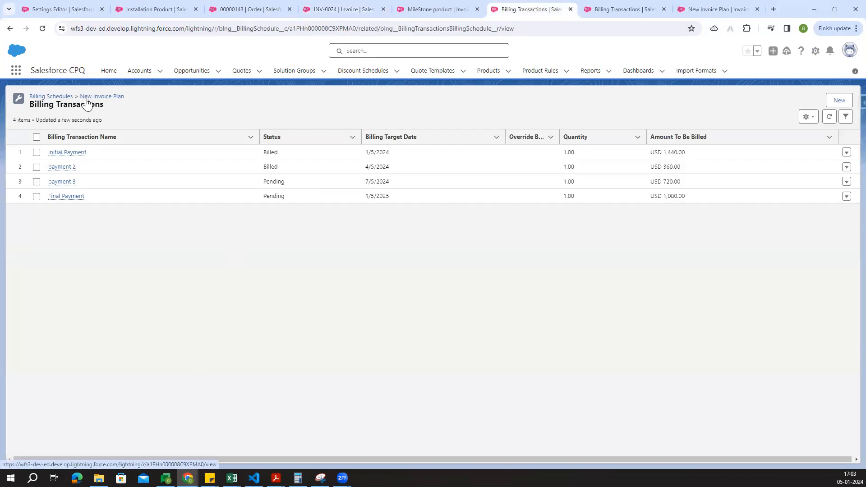
{"action": "left_click_drag", "start_coordinate": [257, 185], "coordinate": [290, 188]}
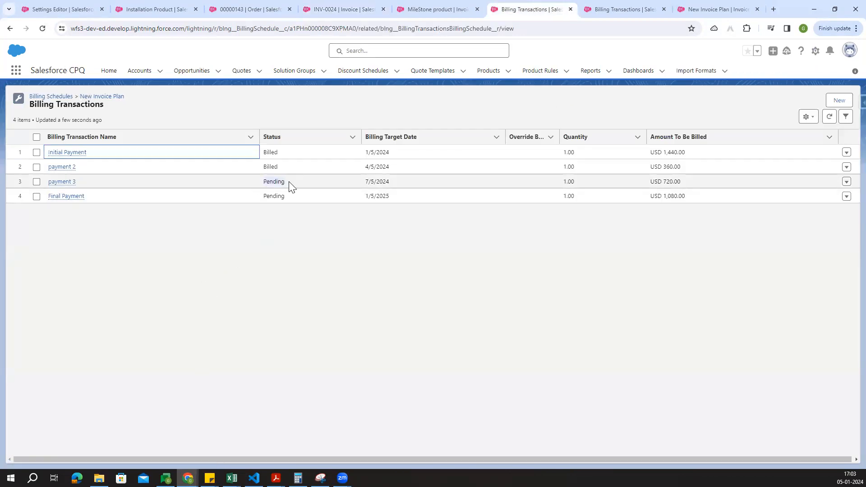
{"action": "left_click", "coordinate": [43, 28]}
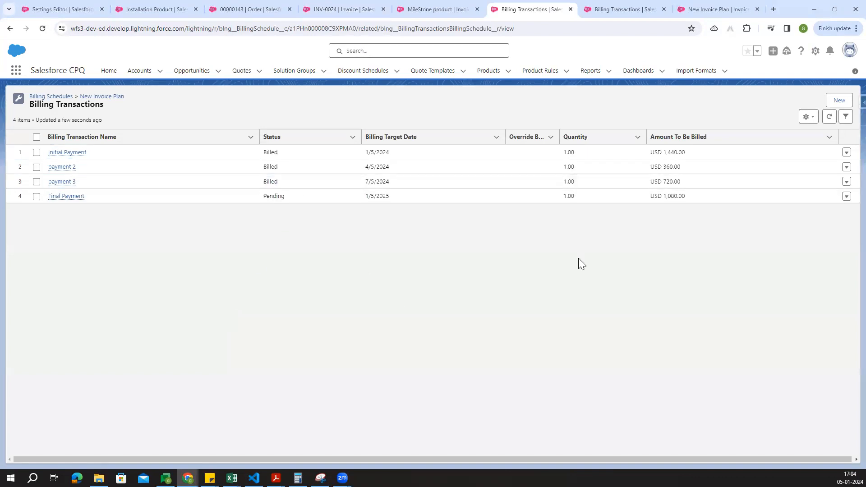
{"action": "left_click", "coordinate": [707, 180]}
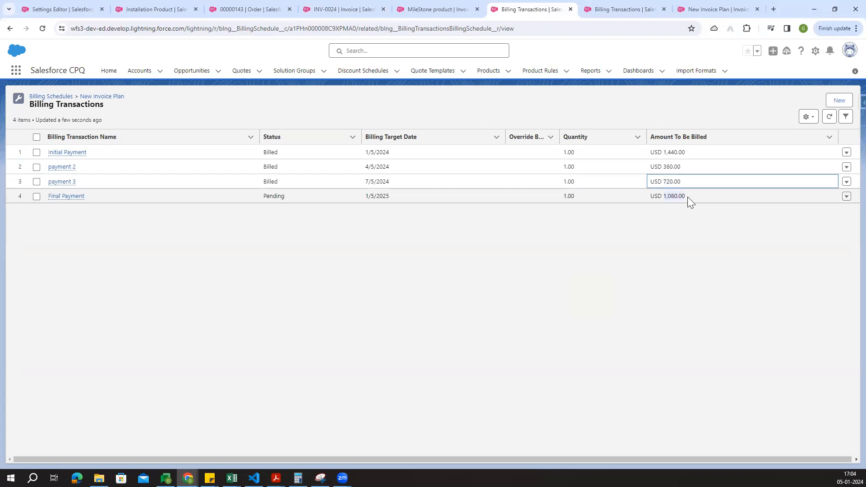
{"action": "left_click_drag", "start_coordinate": [208, 199], "coordinate": [319, 197]}
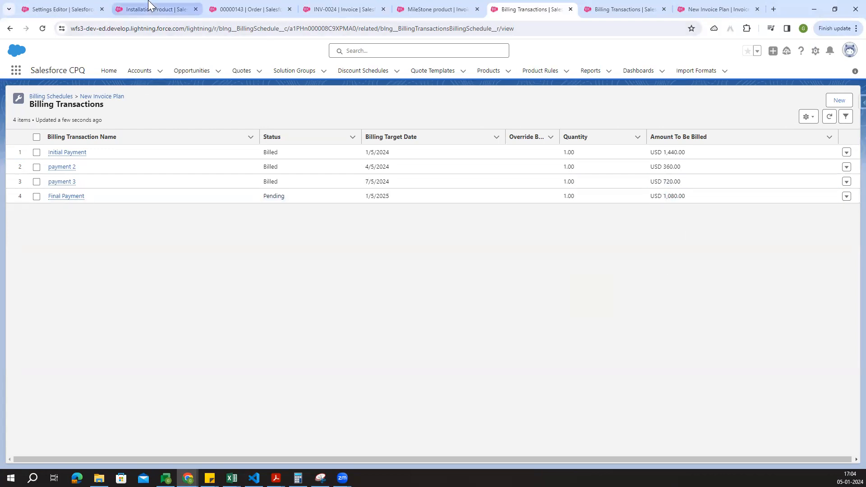
Open the order's details and look through its price information and Billing Metrics
{"action": "left_click", "coordinate": [148, 8]}
{"action": "left_click", "coordinate": [229, 4]}
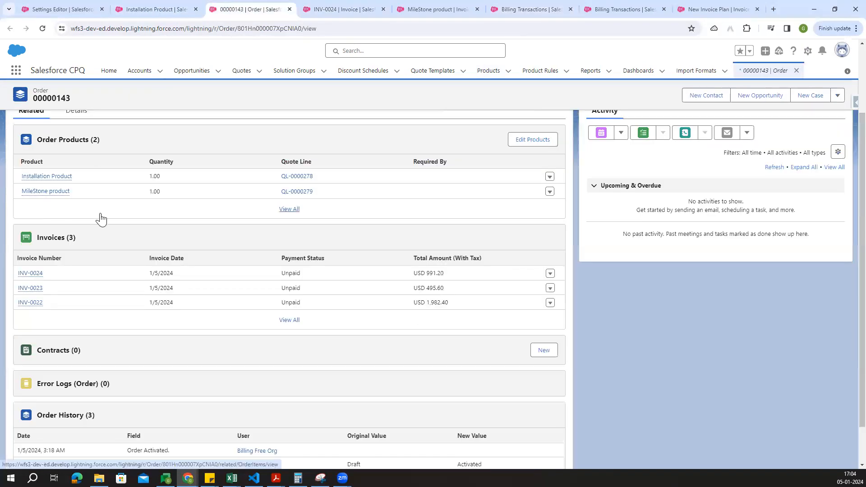
{"action": "scroll", "coordinate": [103, 210], "scroll_direction": "up", "scroll_amount": 2}
{"action": "left_click", "coordinate": [76, 202]}
{"action": "scroll", "coordinate": [154, 252], "scroll_direction": "down", "scroll_amount": 15}
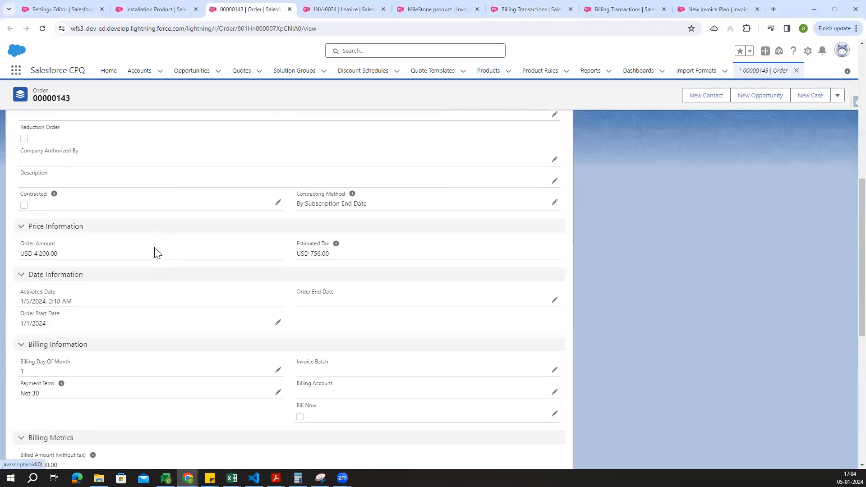
{"action": "scroll", "coordinate": [155, 247], "scroll_direction": "up", "scroll_amount": 2}
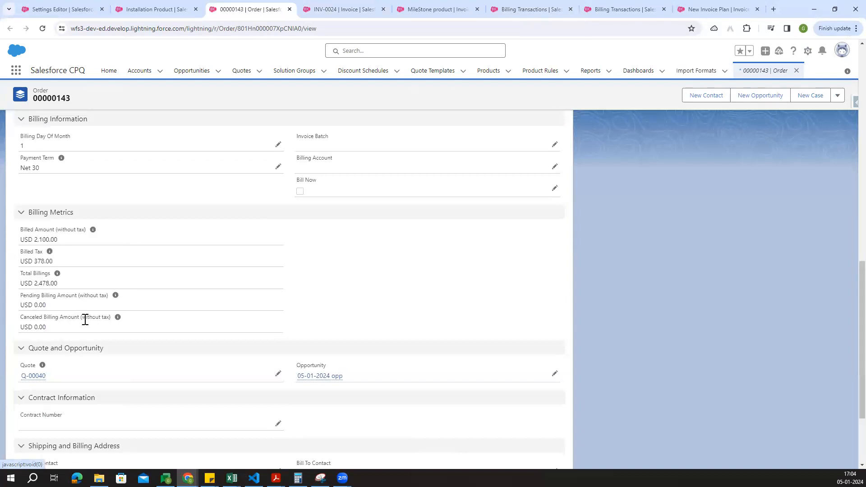
Reload the order and examine its billed amount without tax, billed tax and total billings
{"action": "left_click", "coordinate": [42, 28]}
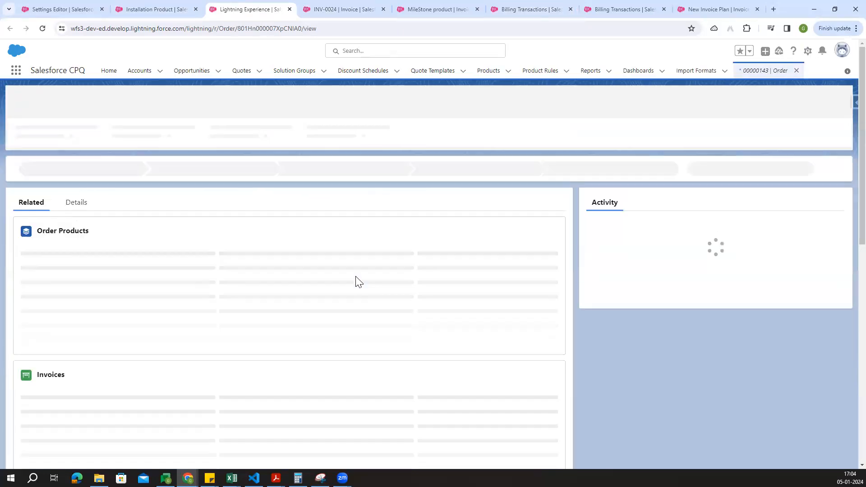
{"action": "left_click", "coordinate": [76, 200]}
{"action": "scroll", "coordinate": [175, 253], "scroll_direction": "down", "scroll_amount": 3}
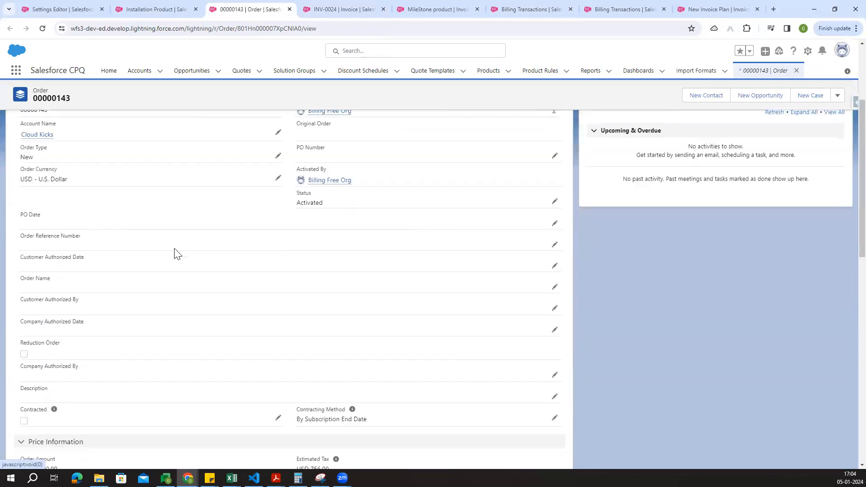
{"action": "scroll", "coordinate": [176, 254], "scroll_direction": "down", "scroll_amount": 10}
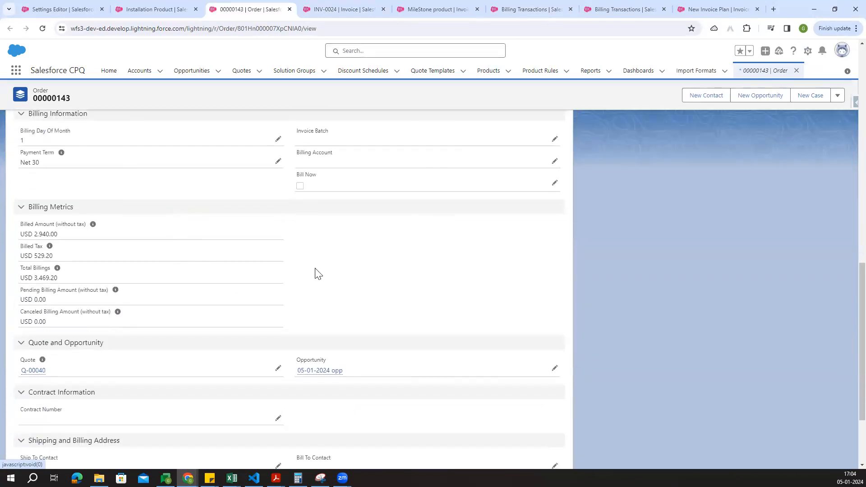
{"action": "scroll", "coordinate": [317, 273], "scroll_direction": "down", "scroll_amount": 1}
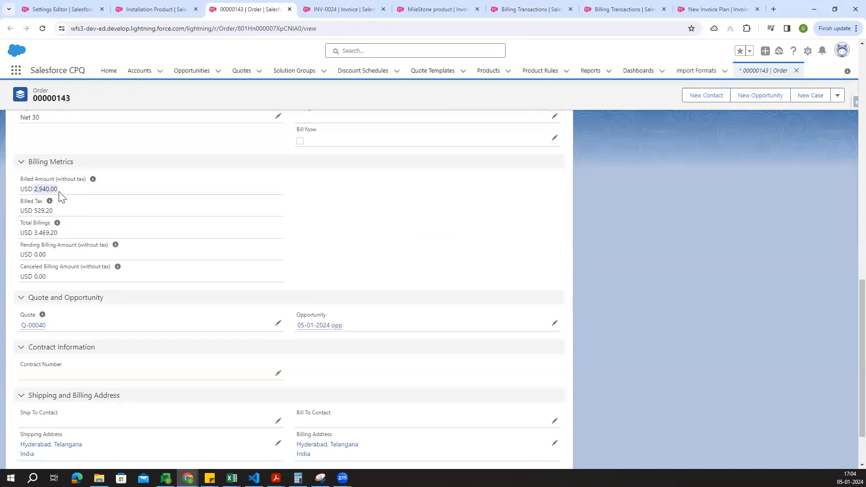
{"action": "left_click_drag", "start_coordinate": [33, 212], "coordinate": [68, 216]}
{"action": "scroll", "coordinate": [342, 252], "scroll_direction": "up", "scroll_amount": 1}
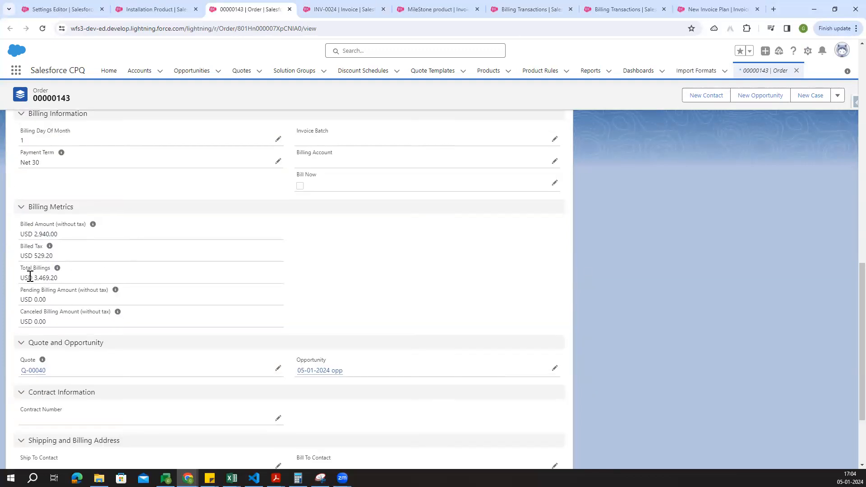
{"action": "left_click_drag", "start_coordinate": [34, 277], "coordinate": [65, 280]}
{"action": "left_click", "coordinate": [396, 292]}
{"action": "scroll", "coordinate": [353, 305], "scroll_direction": "up", "scroll_amount": 3}
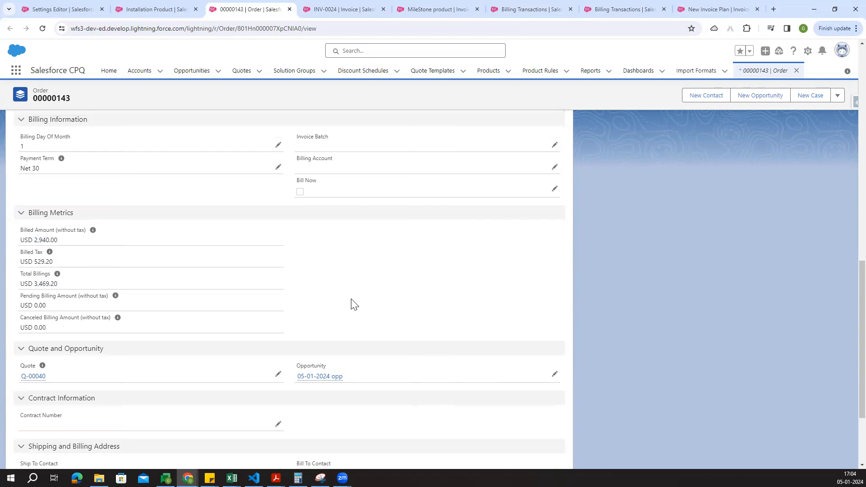
Close the MileStone product invoice line, the duplicate Billing Transactions list and the New Invoice Plan page
{"action": "left_click", "coordinate": [179, 9]}
{"action": "scroll", "coordinate": [131, 282], "scroll_direction": "up", "scroll_amount": 7}
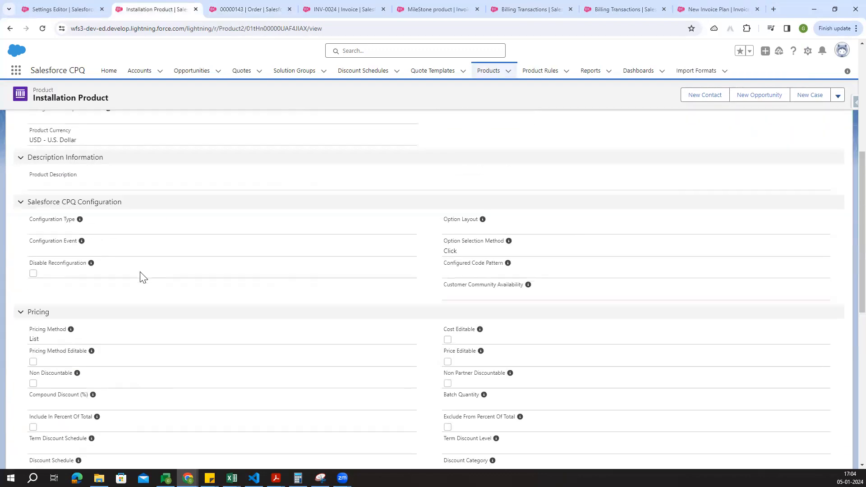
{"action": "key", "text": "ctrl+Tab"}
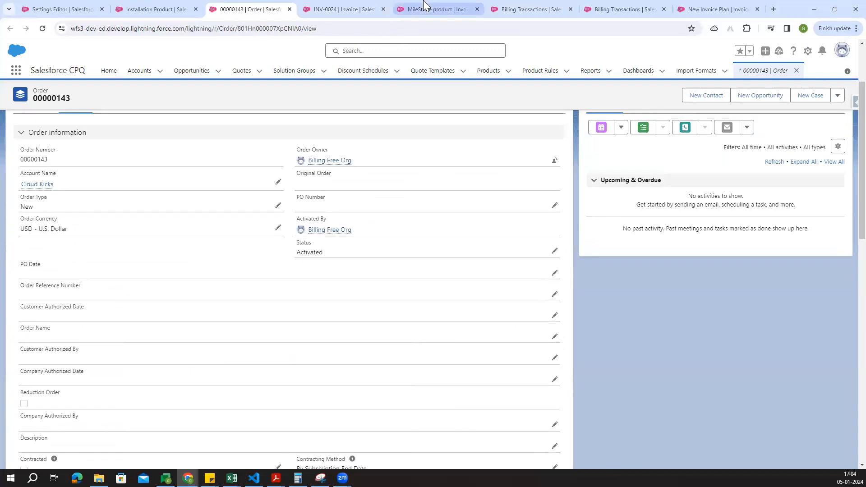
{"action": "left_click", "coordinate": [426, 8]}
{"action": "key", "text": "ctrl+w"}
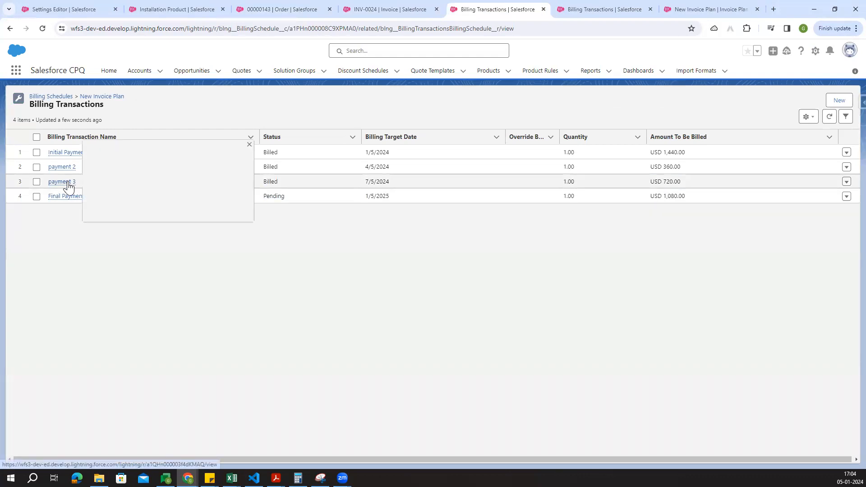
{"action": "left_click", "coordinate": [588, 5]}
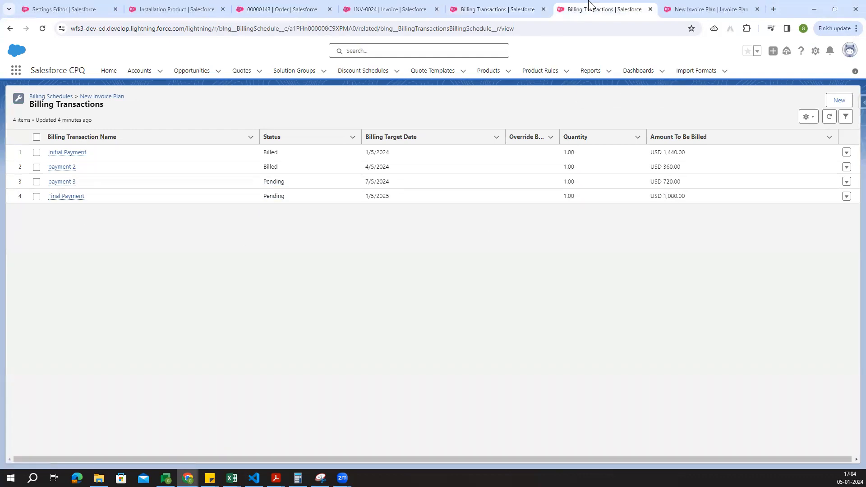
{"action": "key", "text": "ctrl+w"}
{"action": "key", "text": "ctrl+w"}
Open the MileStone product from the order's products separately and find its Billing Metrics
{"action": "left_click", "coordinate": [405, 6]}
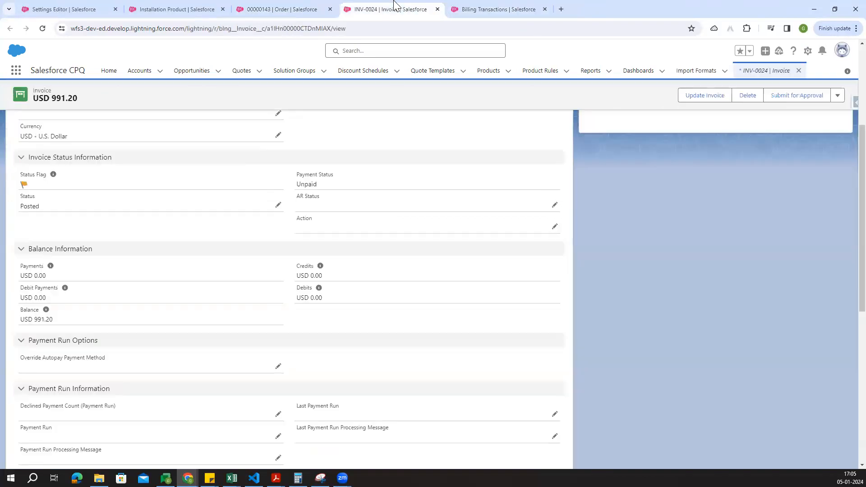
{"action": "scroll", "coordinate": [217, 203], "scroll_direction": "up", "scroll_amount": 5}
{"action": "left_click", "coordinate": [288, 7]}
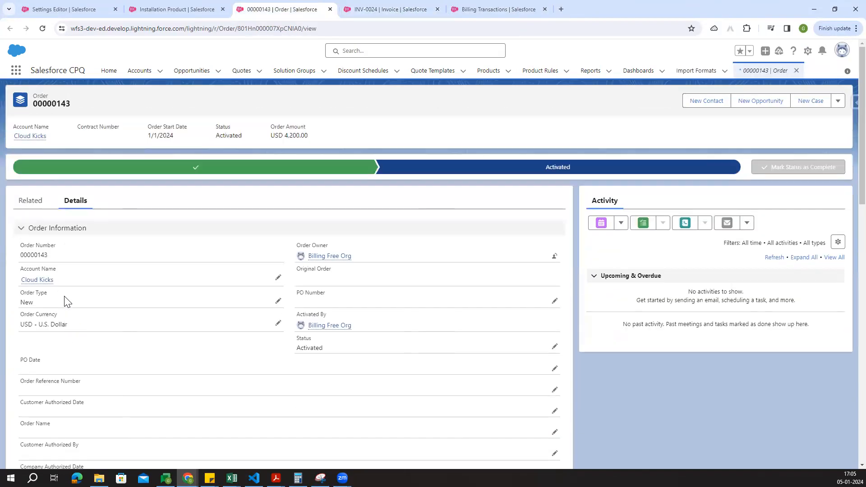
{"action": "left_click", "coordinate": [31, 202]}
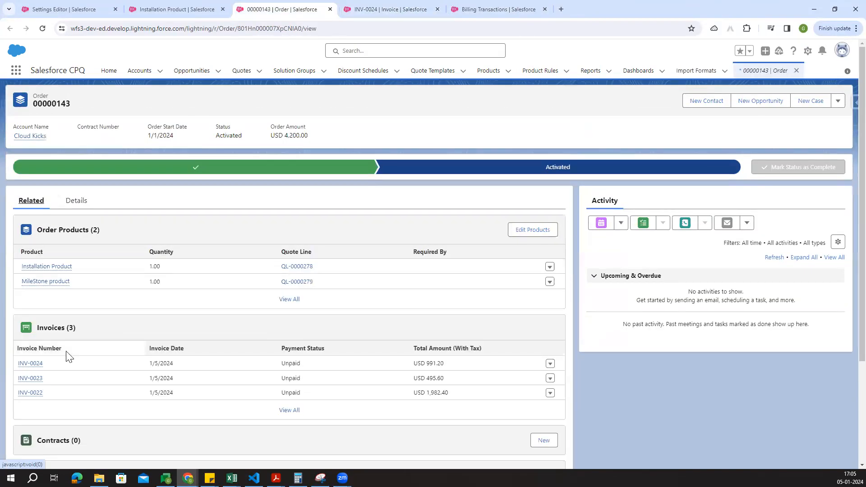
{"action": "left_click", "coordinate": [39, 282], "text": "ctrl"}
{"action": "left_click_drag", "start_coordinate": [363, 6], "coordinate": [573, 9]}
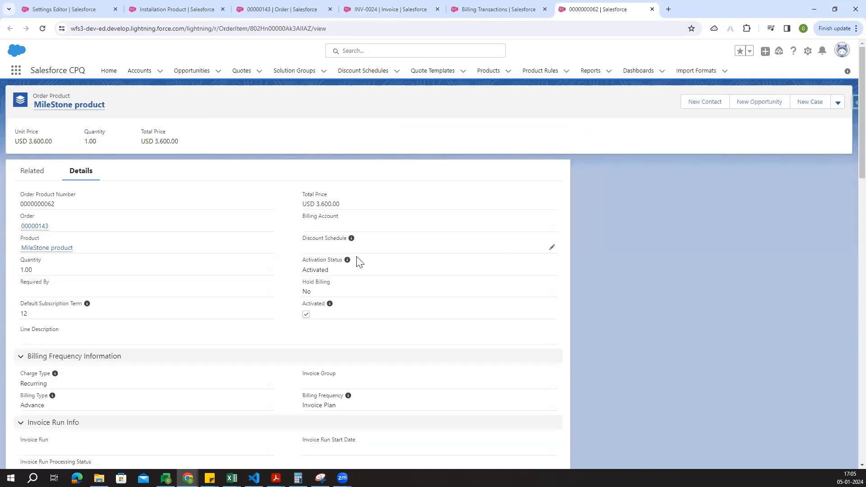
{"action": "scroll", "coordinate": [247, 356], "scroll_direction": "down", "scroll_amount": 4}
{"action": "scroll", "coordinate": [226, 357], "scroll_direction": "down", "scroll_amount": 4}
{"action": "scroll", "coordinate": [209, 357], "scroll_direction": "up", "scroll_amount": 2}
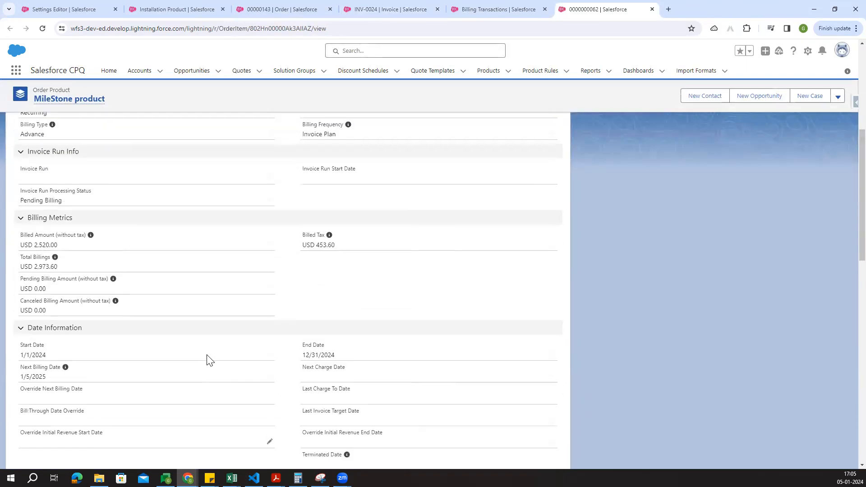
Examine the MileStone order product's total billings and billed amount without tax
{"action": "double_click", "coordinate": [45, 267]}
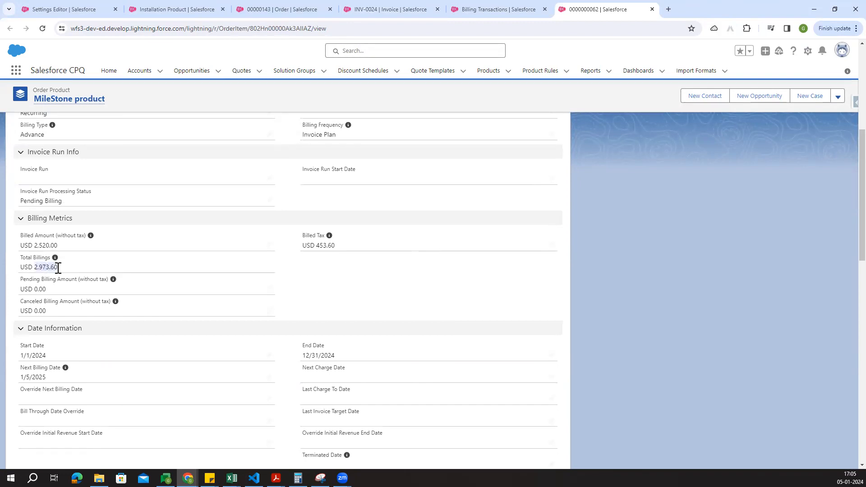
{"action": "left_click", "coordinate": [380, 306]}
{"action": "left_click_drag", "start_coordinate": [34, 245], "coordinate": [53, 246]}
{"action": "left_click", "coordinate": [63, 248]}
{"action": "left_click_drag", "start_coordinate": [62, 250], "coordinate": [36, 251]}
{"action": "left_click", "coordinate": [316, 309]}
Enable Bill Now in the order's billing information and save the order to generate the next invoice
{"action": "left_click", "coordinate": [297, 8]}
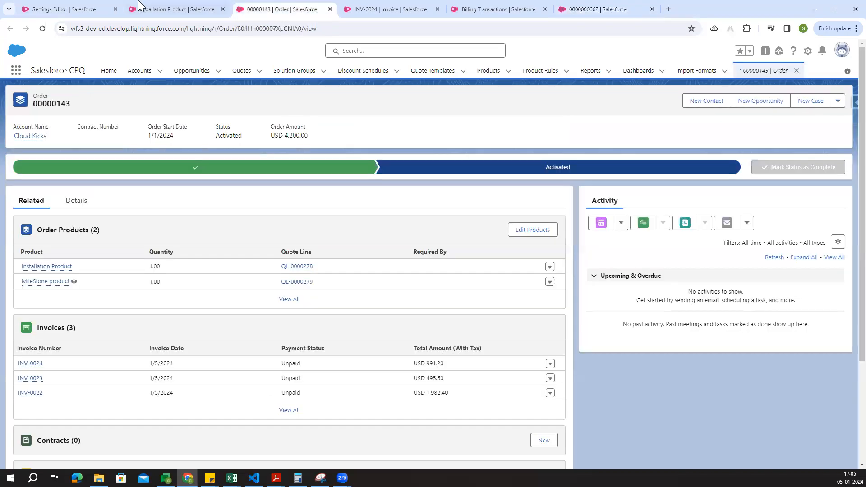
{"action": "left_click", "coordinate": [76, 199]}
{"action": "scroll", "coordinate": [240, 238], "scroll_direction": "down", "scroll_amount": 7}
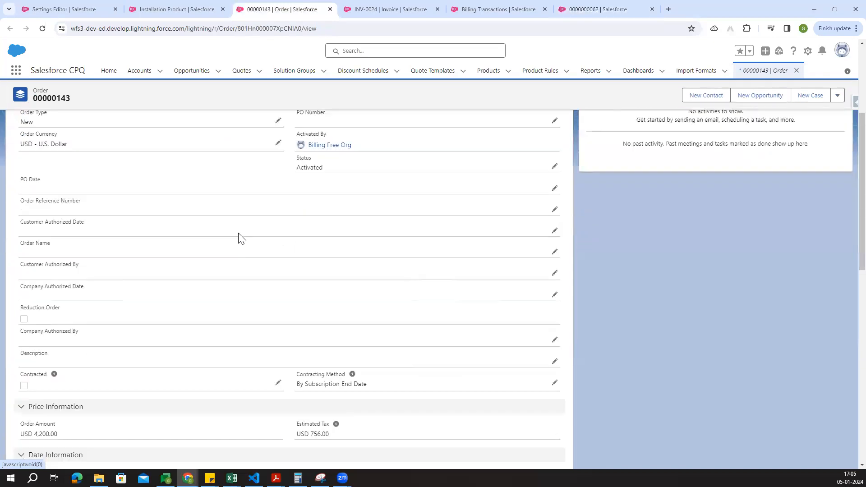
{"action": "scroll", "coordinate": [251, 250], "scroll_direction": "down", "scroll_amount": 4}
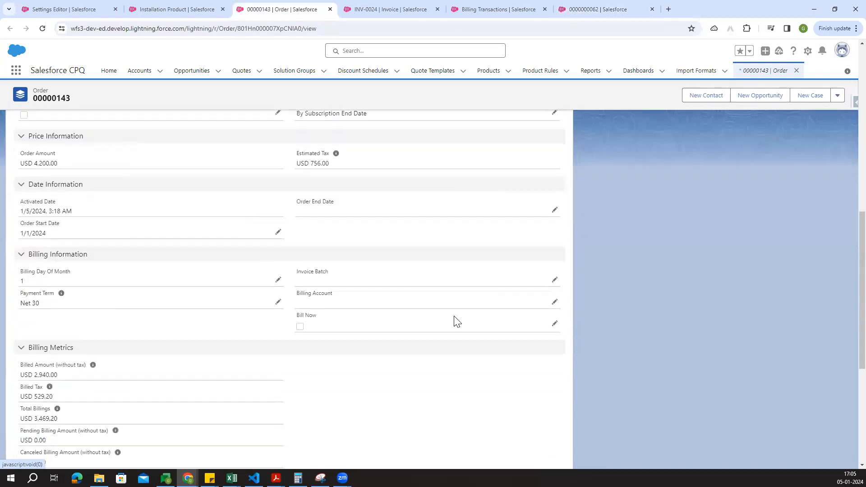
{"action": "left_click", "coordinate": [554, 324]}
{"action": "scroll", "coordinate": [347, 316], "scroll_direction": "down", "scroll_amount": 2}
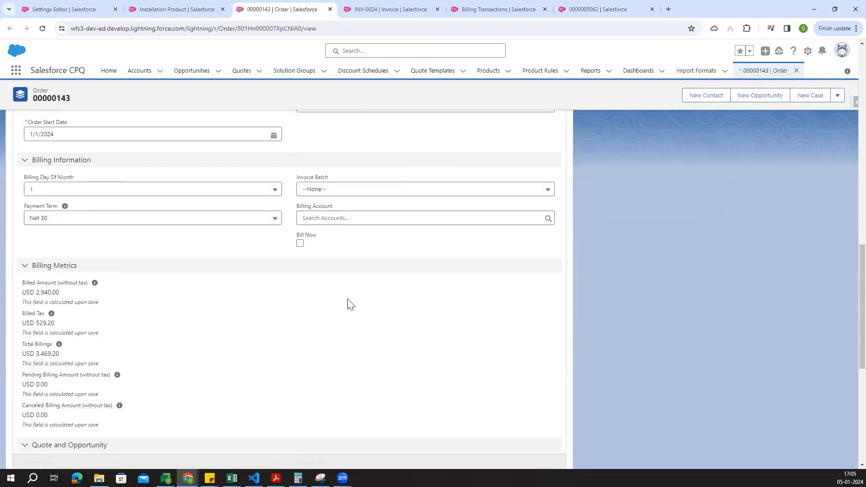
{"action": "left_click", "coordinate": [300, 243]}
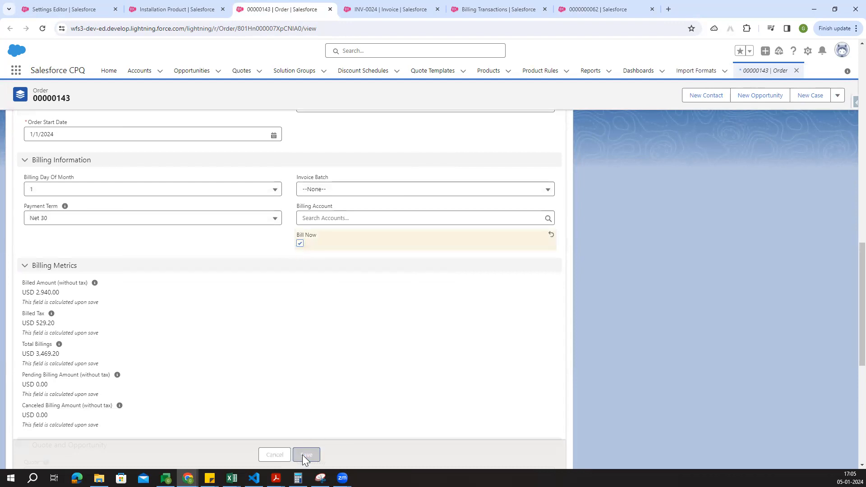
{"action": "left_click", "coordinate": [304, 454]}
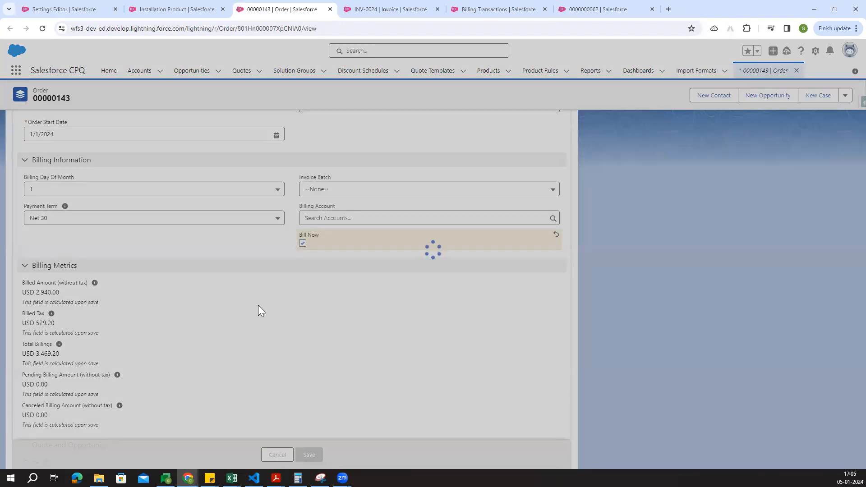
{"action": "scroll", "coordinate": [182, 314], "scroll_direction": "up", "scroll_amount": 10}
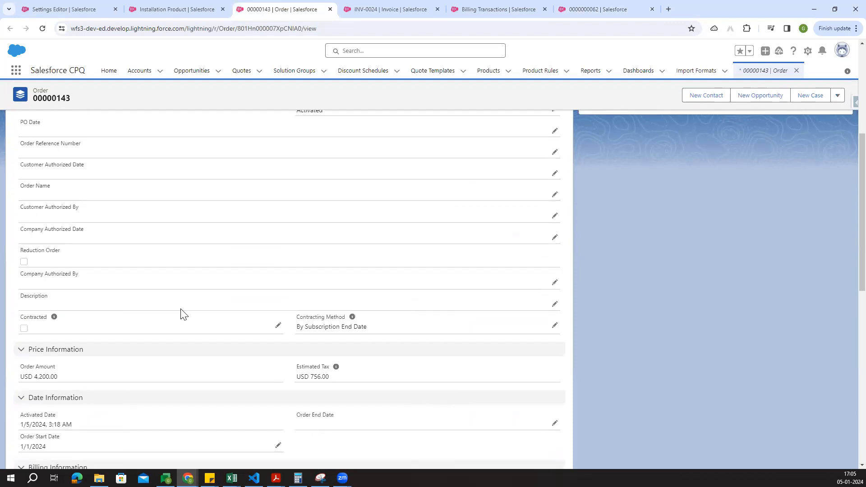
Open the newest invoice from the order's related invoices on a separate page and close the previous invoice's page
{"action": "scroll", "coordinate": [181, 314], "scroll_direction": "up", "scroll_amount": 5}
{"action": "left_click", "coordinate": [20, 199]}
{"action": "scroll", "coordinate": [205, 266], "scroll_direction": "down", "scroll_amount": 2}
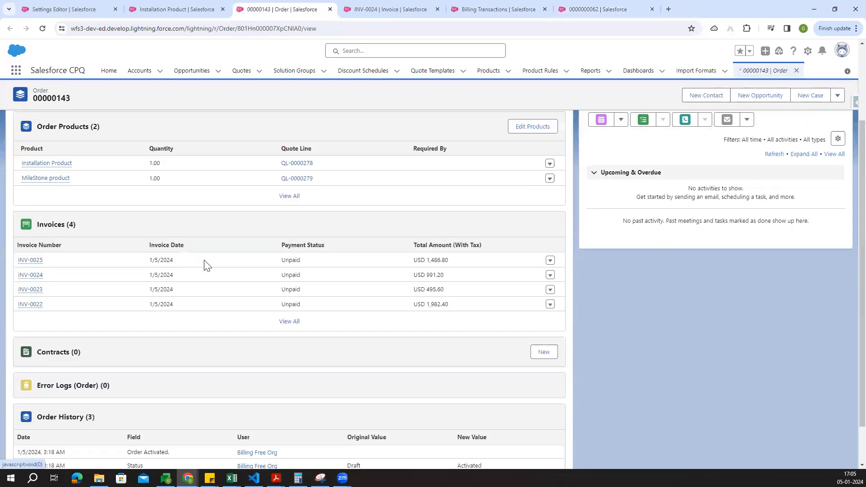
{"action": "scroll", "coordinate": [205, 266], "scroll_direction": "down", "scroll_amount": 1}
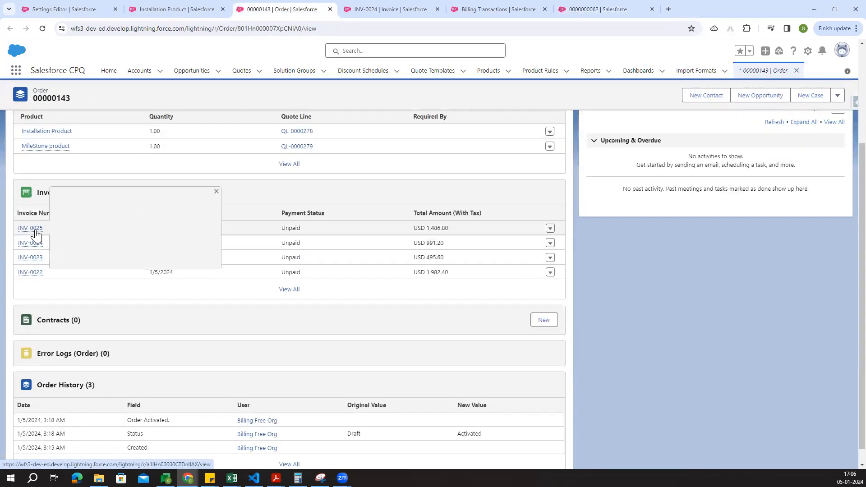
{"action": "middle_click", "coordinate": [36, 232]}
{"action": "left_click", "coordinate": [386, 10]}
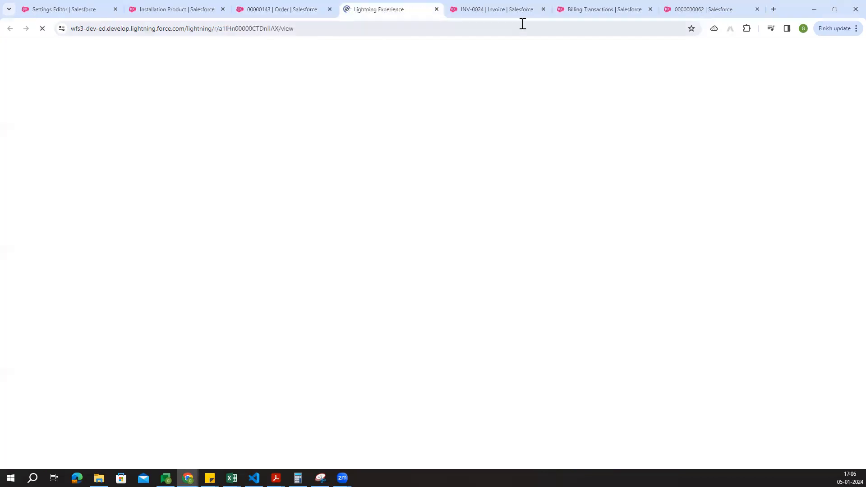
{"action": "left_click", "coordinate": [496, 13]}
{"action": "middle_click", "coordinate": [492, 10]}
{"action": "left_click", "coordinate": [379, 13]}
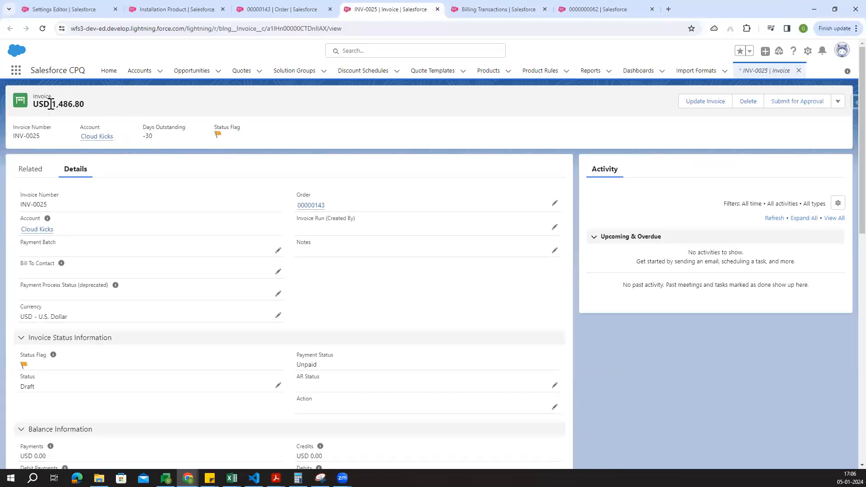
Examine the newest invoice's total, price information and invoice lines
{"action": "left_click_drag", "start_coordinate": [51, 105], "coordinate": [86, 104]}
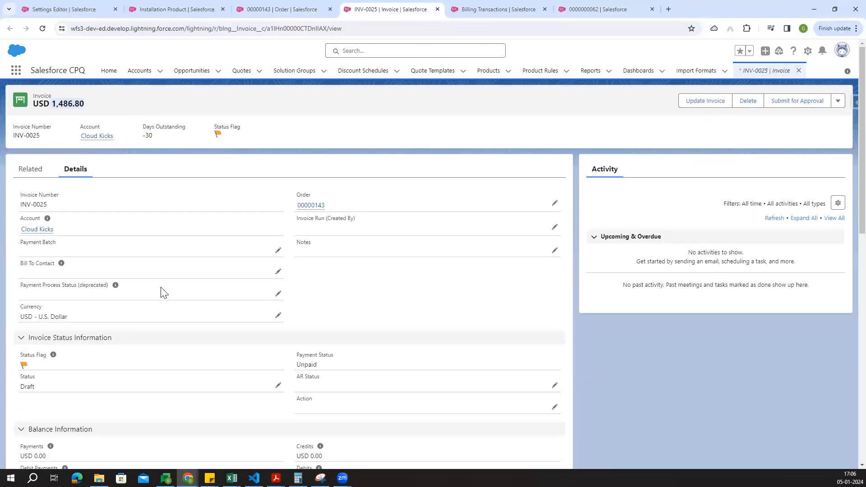
{"action": "scroll", "coordinate": [169, 289], "scroll_direction": "down", "scroll_amount": 10}
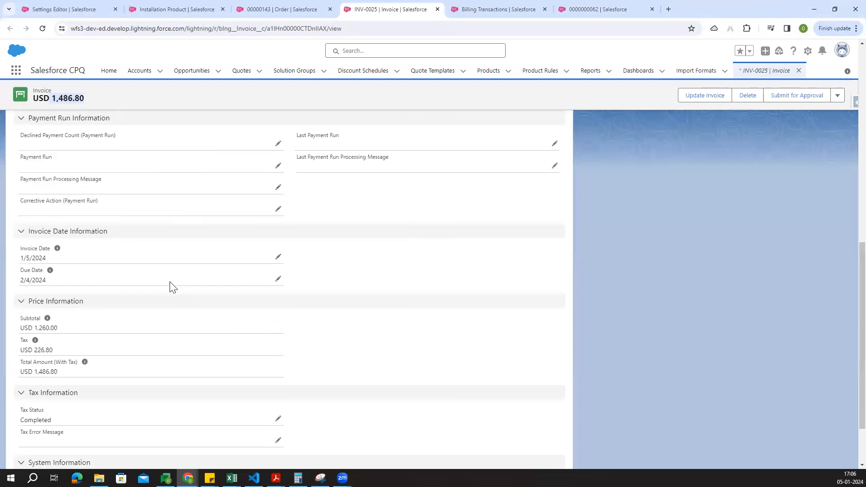
{"action": "scroll", "coordinate": [172, 287], "scroll_direction": "up", "scroll_amount": 10}
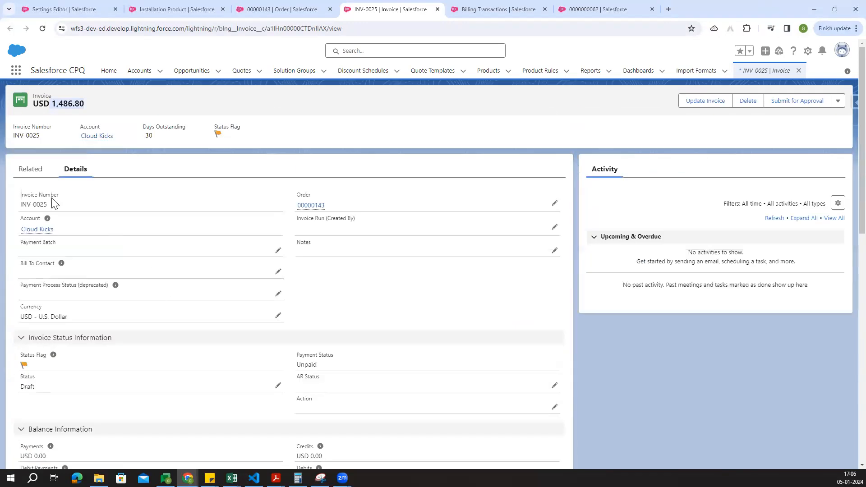
{"action": "left_click", "coordinate": [30, 172]}
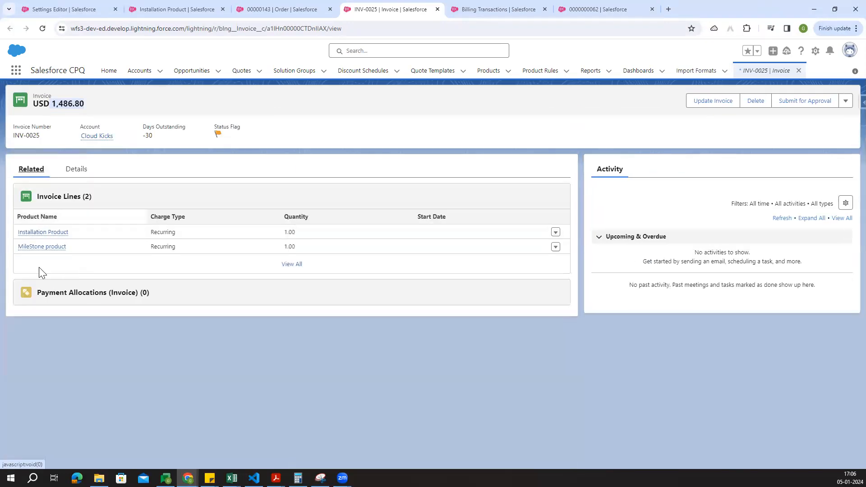
{"action": "left_click", "coordinate": [76, 169]}
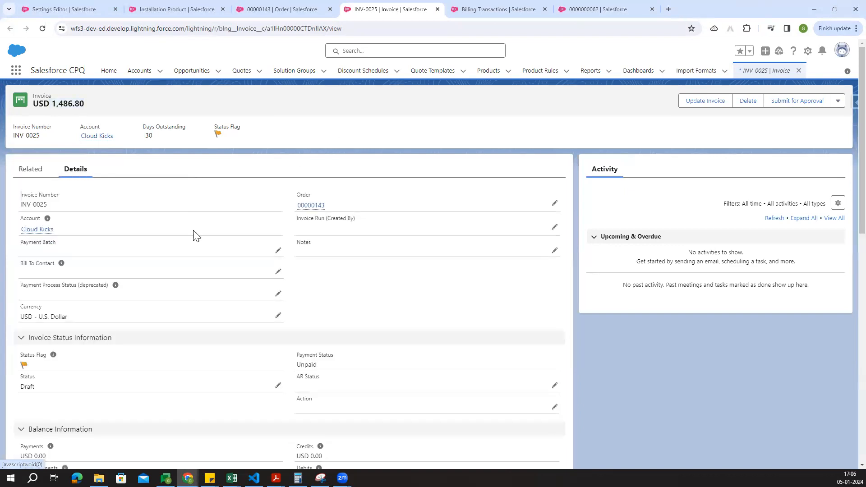
Set the invoice's status to Posted and save the record
{"action": "scroll", "coordinate": [261, 303], "scroll_direction": "down", "scroll_amount": 3}
{"action": "left_click", "coordinate": [278, 250]}
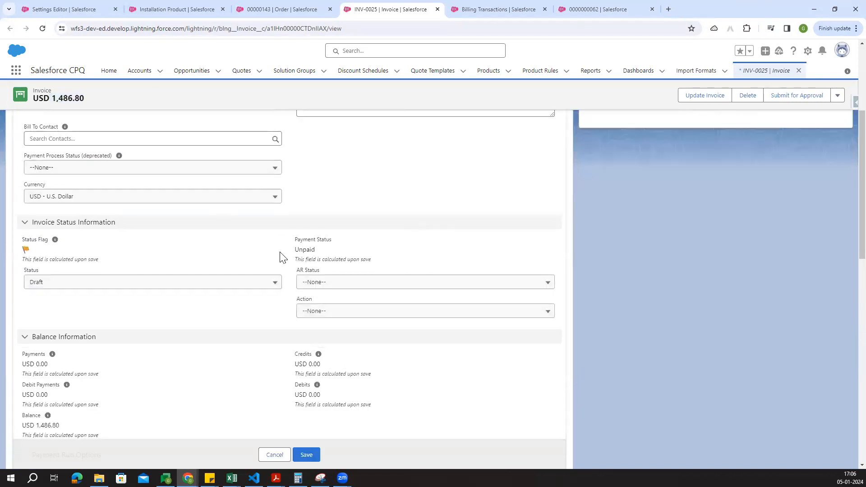
{"action": "left_click", "coordinate": [214, 283]}
{"action": "left_click", "coordinate": [87, 365]}
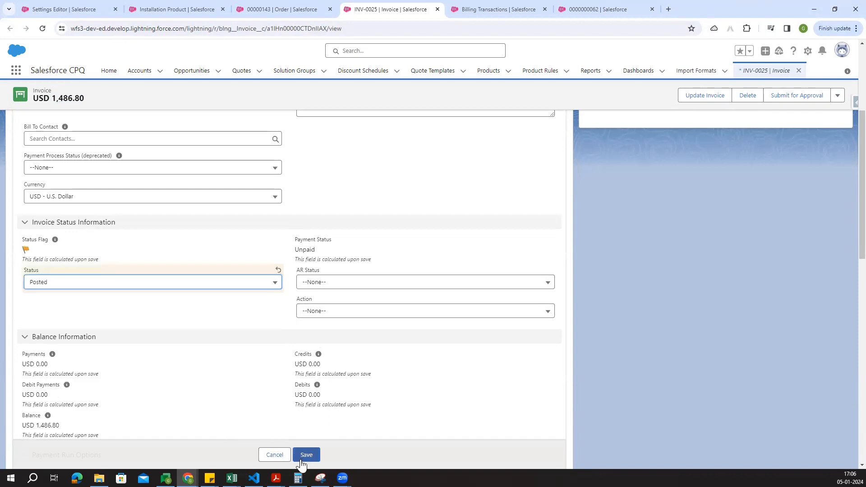
{"action": "left_click", "coordinate": [307, 455]}
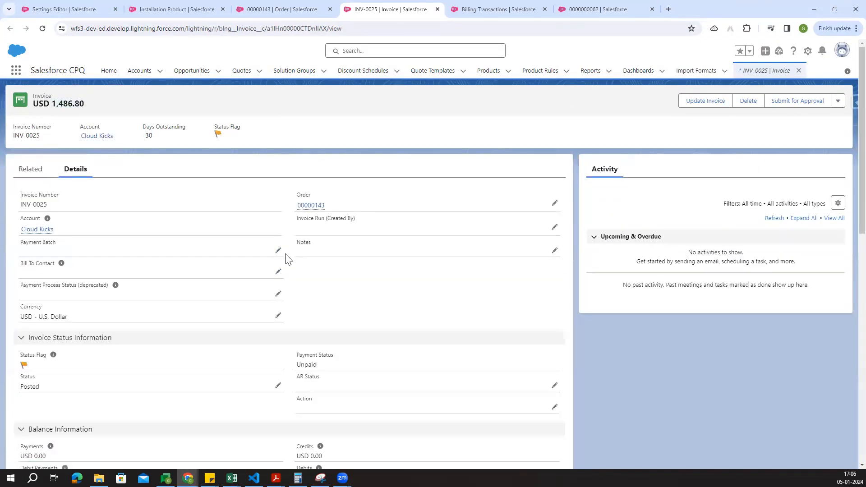
Reload the Billing Transactions list and the MileStone order product page to refresh their billing data
{"action": "left_click", "coordinate": [494, 5]}
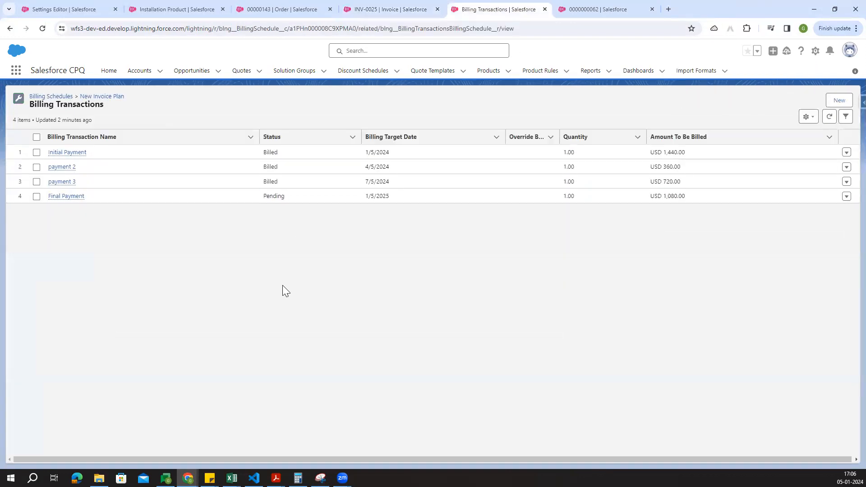
{"action": "left_click", "coordinate": [41, 29]}
{"action": "left_click", "coordinate": [617, 6]}
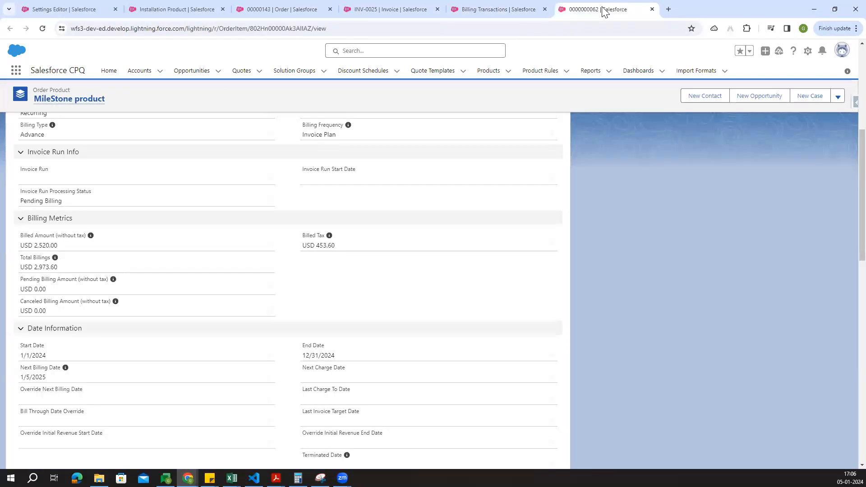
{"action": "scroll", "coordinate": [166, 212], "scroll_direction": "up", "scroll_amount": 4}
{"action": "scroll", "coordinate": [166, 213], "scroll_direction": "down", "scroll_amount": 4}
{"action": "double_click", "coordinate": [57, 267]}
{"action": "left_click_drag", "start_coordinate": [37, 245], "coordinate": [66, 245]}
{"action": "left_click", "coordinate": [41, 29]}
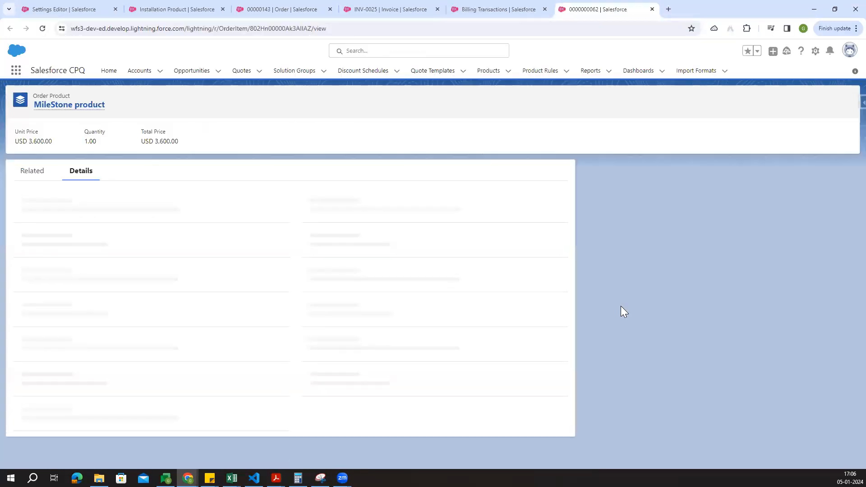
Examine the MileStone product's Billing Metrics: billed amount without tax, total billings and billed tax
{"action": "scroll", "coordinate": [138, 331], "scroll_direction": "down", "scroll_amount": 10}
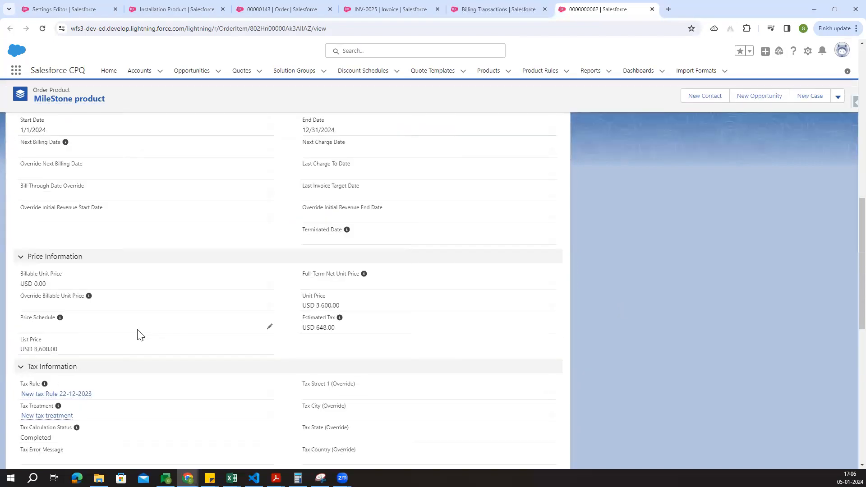
{"action": "scroll", "coordinate": [139, 335], "scroll_direction": "down", "scroll_amount": 6}
{"action": "scroll", "coordinate": [138, 335], "scroll_direction": "up", "scroll_amount": 8}
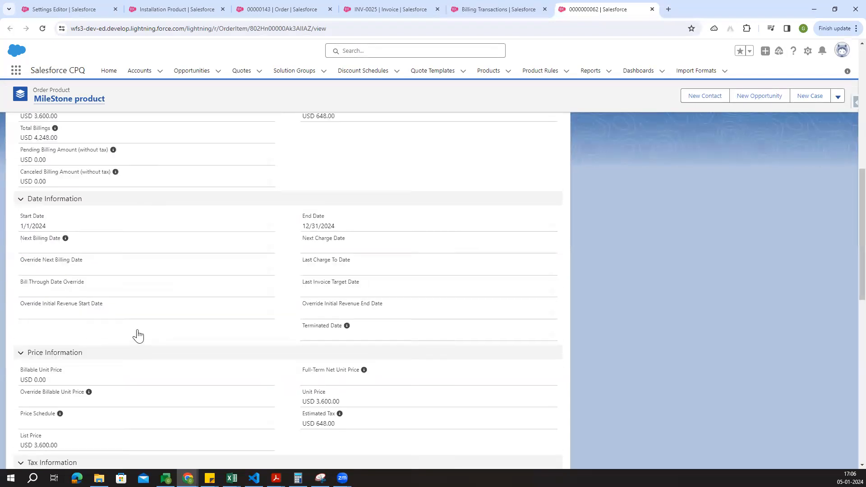
{"action": "scroll", "coordinate": [137, 335], "scroll_direction": "up", "scroll_amount": 4}
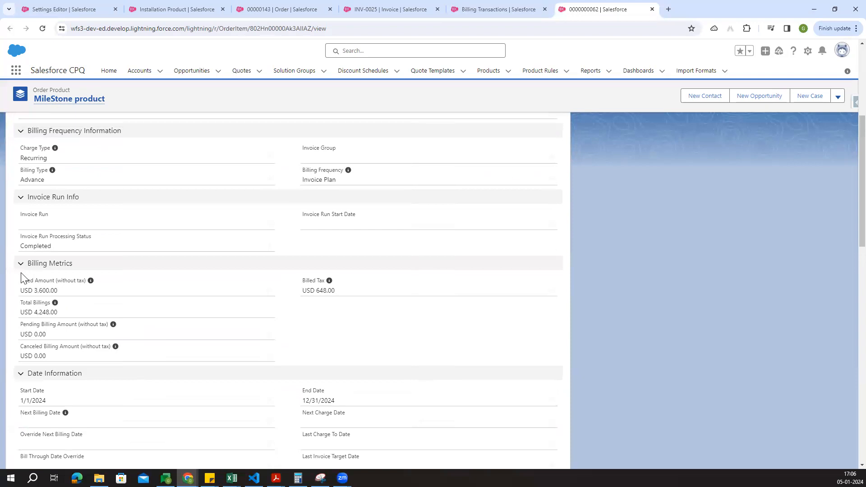
{"action": "left_click_drag", "start_coordinate": [23, 293], "coordinate": [69, 292]}
{"action": "left_click", "coordinate": [336, 340]}
{"action": "left_click_drag", "start_coordinate": [36, 314], "coordinate": [59, 314]}
{"action": "left_click", "coordinate": [383, 338]}
{"action": "left_click_drag", "start_coordinate": [317, 293], "coordinate": [334, 291]}
{"action": "left_click", "coordinate": [340, 343]}
Review the status and amount to be billed of every payment in the Billing Transactions list
{"action": "left_click", "coordinate": [519, 8]}
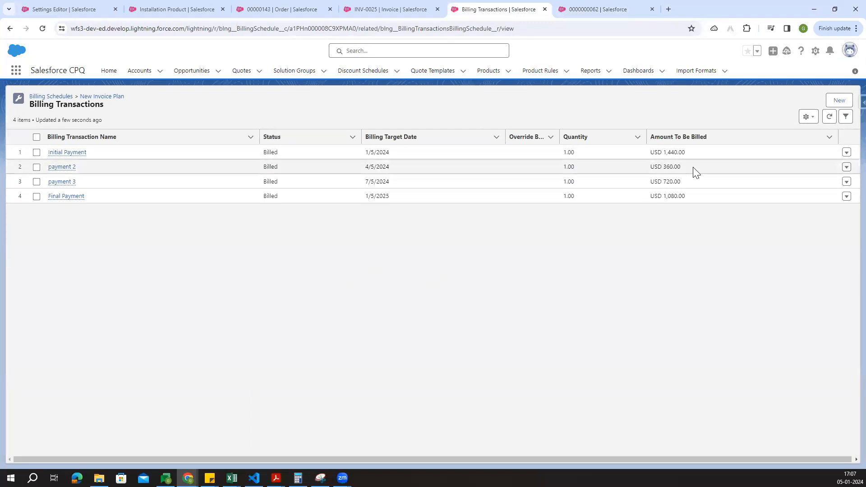
{"action": "left_click_drag", "start_coordinate": [663, 152], "coordinate": [651, 195]}
{"action": "left_click", "coordinate": [666, 182]}
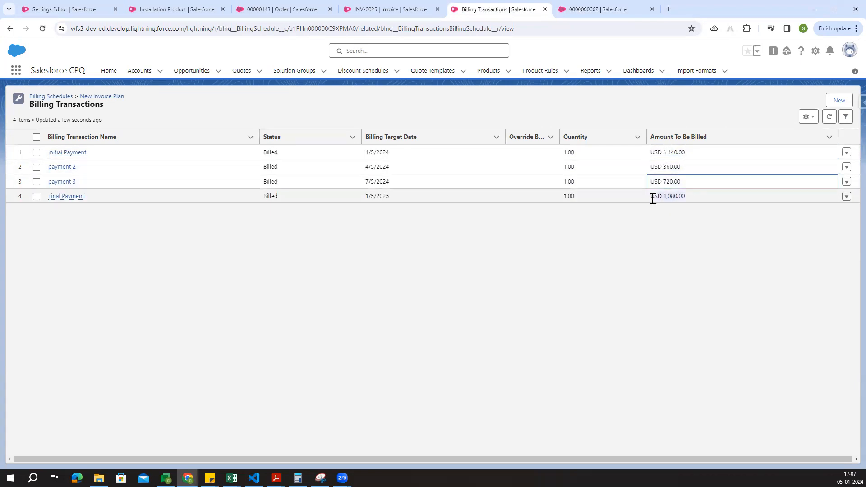
{"action": "left_click", "coordinate": [672, 273]}
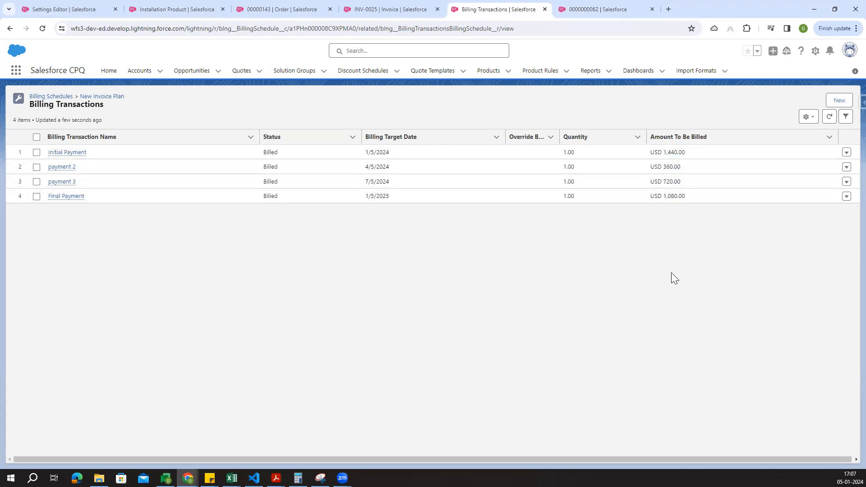
Compare the MileStone order product's billed tax with its billed amount without tax
{"action": "left_click", "coordinate": [598, 5]}
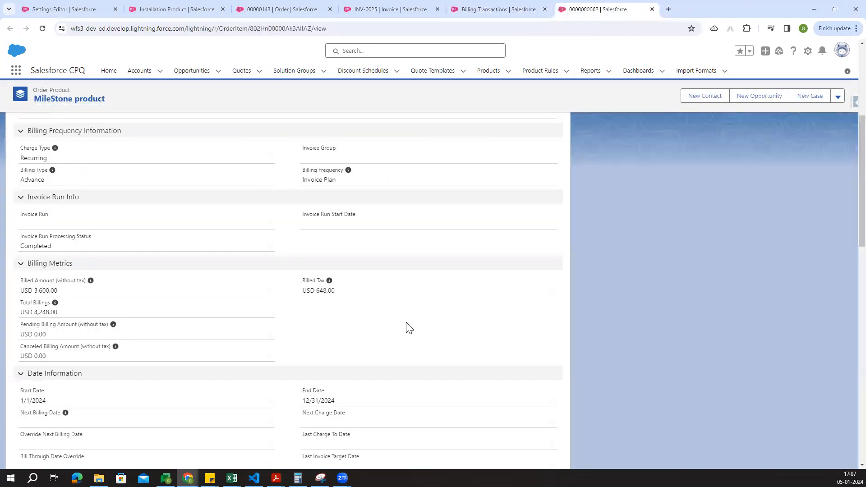
{"action": "left_click_drag", "start_coordinate": [316, 291], "coordinate": [335, 291]}
{"action": "left_click", "coordinate": [335, 290]}
{"action": "left_click_drag", "start_coordinate": [33, 291], "coordinate": [80, 289]}
{"action": "left_click", "coordinate": [287, 342]}
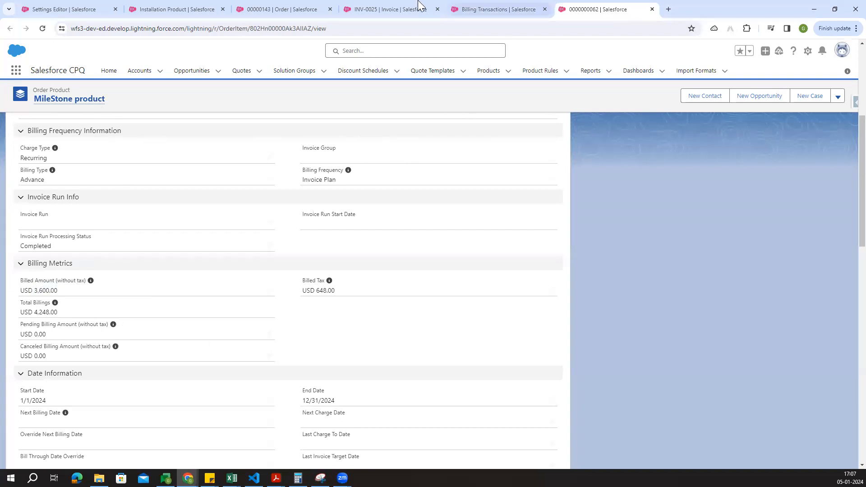
Open the Installation Product from the order's products separately and place its page after the MileStone product page
{"action": "left_click", "coordinate": [280, 5]}
{"action": "scroll", "coordinate": [108, 186], "scroll_direction": "up", "scroll_amount": 3}
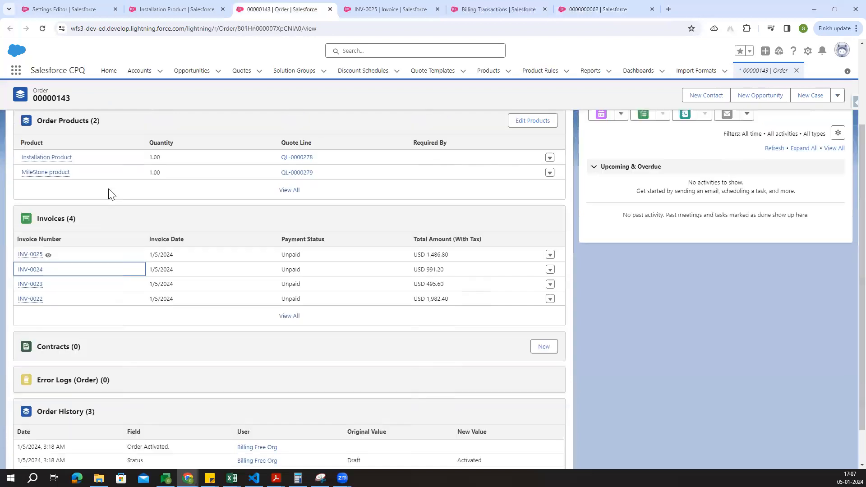
{"action": "middle_click", "coordinate": [46, 266]}
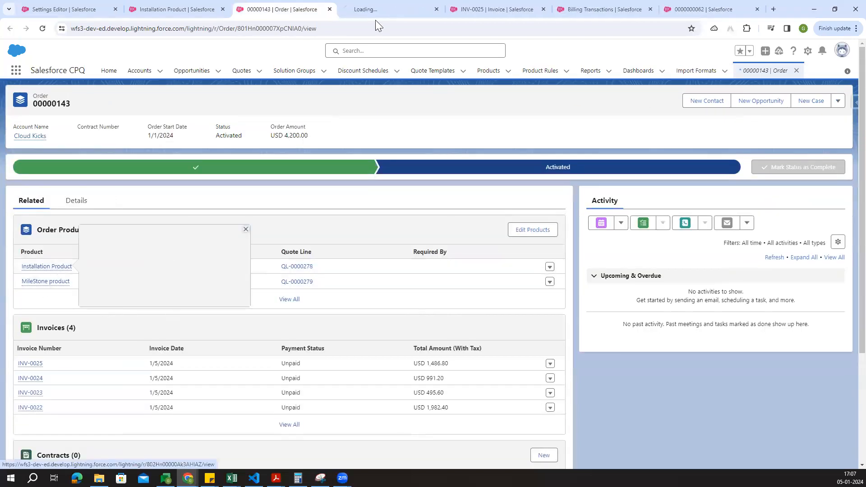
{"action": "left_click", "coordinate": [469, 6]}
{"action": "left_click_drag", "start_coordinate": [473, 4], "coordinate": [667, 8]}
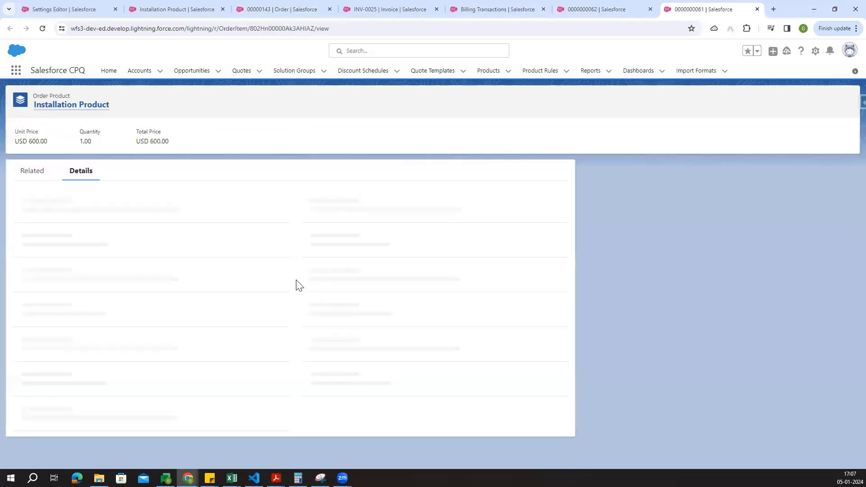
Examine the Installation Product's billed amount without tax, total billings, and start and end dates
{"action": "scroll", "coordinate": [141, 298], "scroll_direction": "down", "scroll_amount": 5}
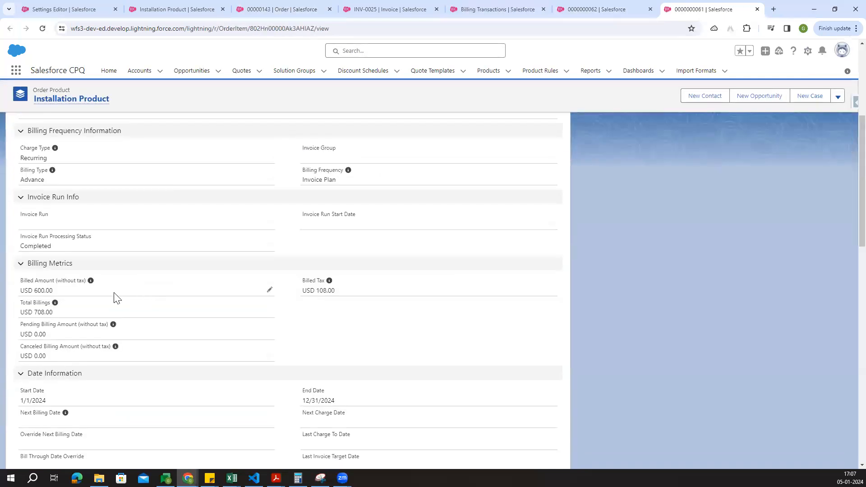
{"action": "left_click_drag", "start_coordinate": [21, 290], "coordinate": [70, 288]}
{"action": "left_click", "coordinate": [364, 337]}
{"action": "left_click", "coordinate": [356, 337]}
{"action": "left_click_drag", "start_coordinate": [33, 312], "coordinate": [54, 312]}
{"action": "left_click", "coordinate": [319, 351]}
{"action": "scroll", "coordinate": [319, 351], "scroll_direction": "down", "scroll_amount": 1}
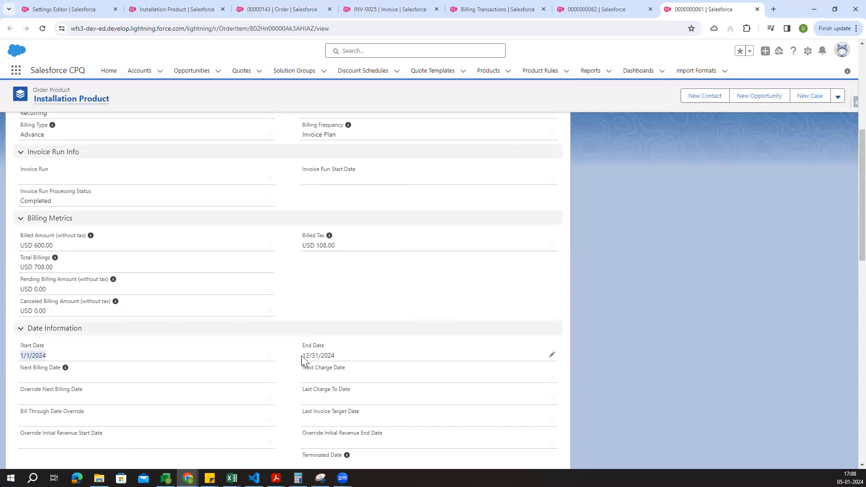
{"action": "left_click_drag", "start_coordinate": [301, 356], "coordinate": [339, 356]}
Check the MileStone order product's start and end dates and return to its header details
{"action": "left_click", "coordinate": [599, 9]}
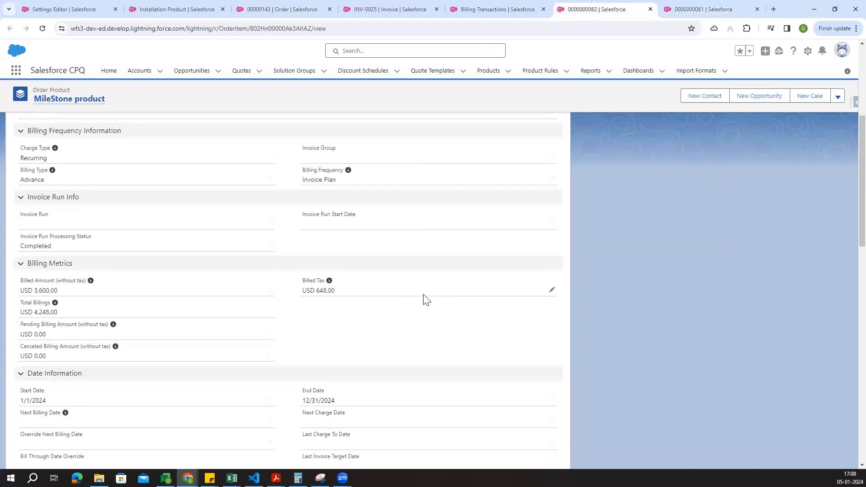
{"action": "scroll", "coordinate": [55, 338], "scroll_direction": "down", "scroll_amount": 1}
{"action": "left_click_drag", "start_coordinate": [21, 356], "coordinate": [47, 357]}
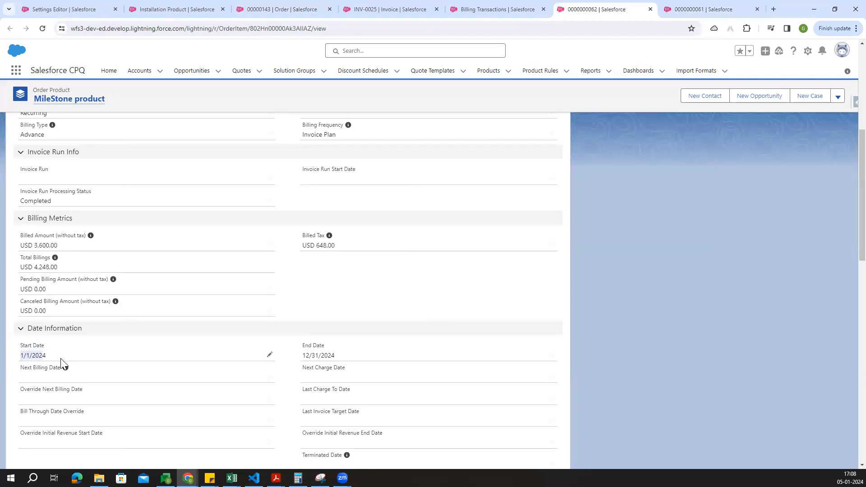
{"action": "left_click_drag", "start_coordinate": [303, 356], "coordinate": [356, 358]}
{"action": "left_click", "coordinate": [758, 334]}
{"action": "scroll", "coordinate": [388, 316], "scroll_direction": "up", "scroll_amount": 6}
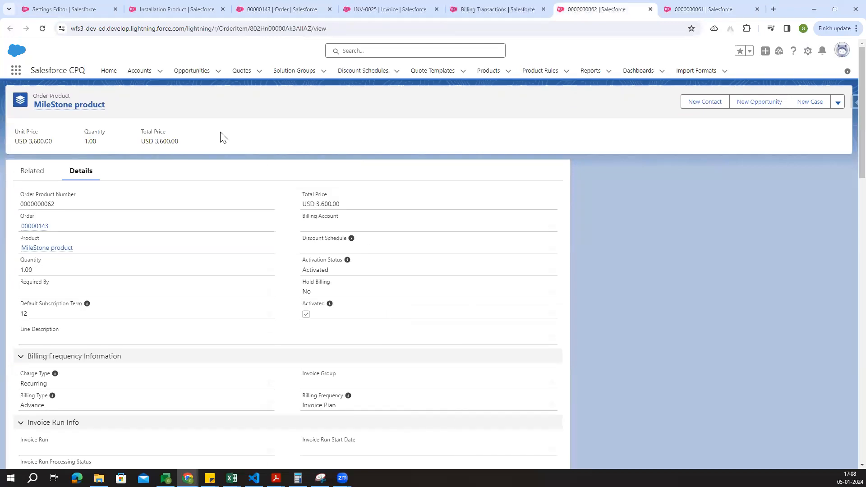